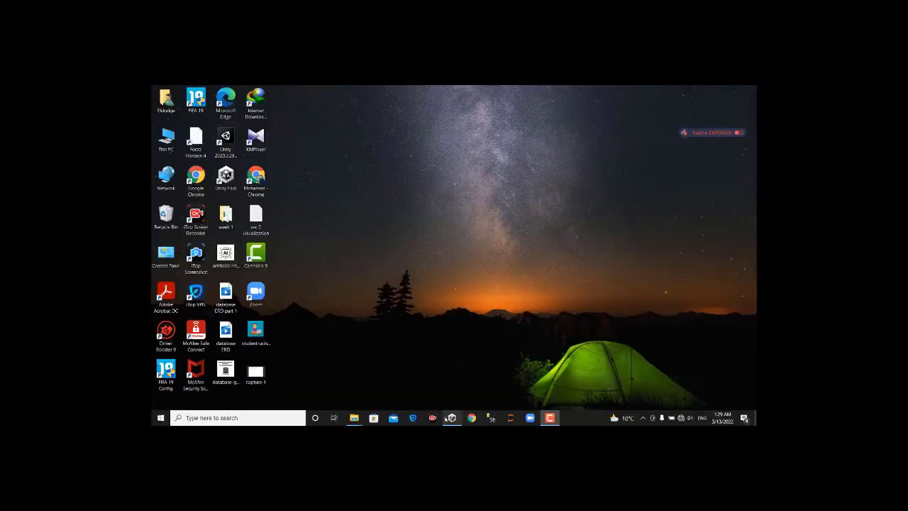
Step: Maximize Unity Hub and start a new project, keeping the 3D Core template on editor 2020.3.29f1
mouse_move(445, 419)
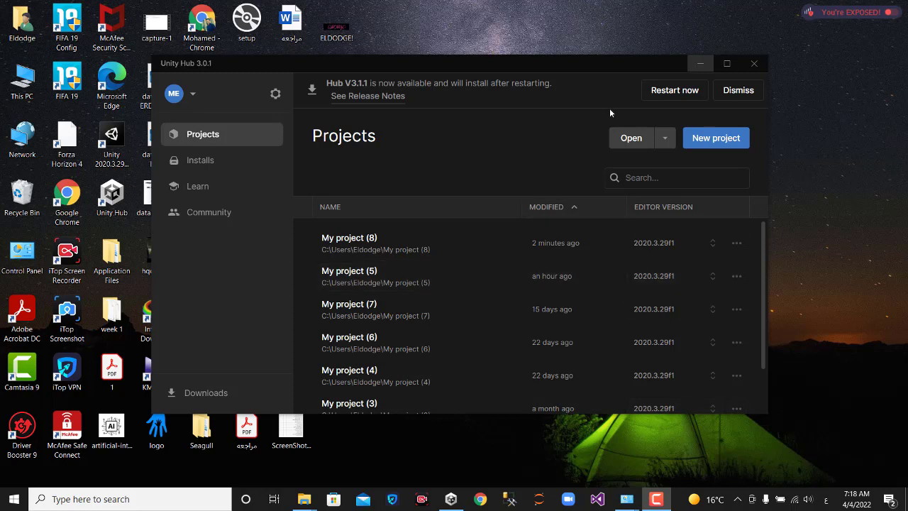
click(728, 63)
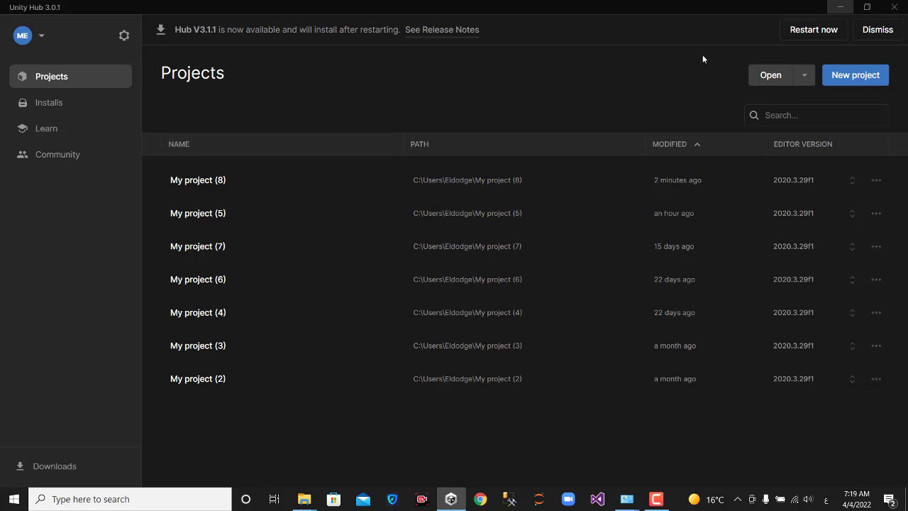
click(868, 77)
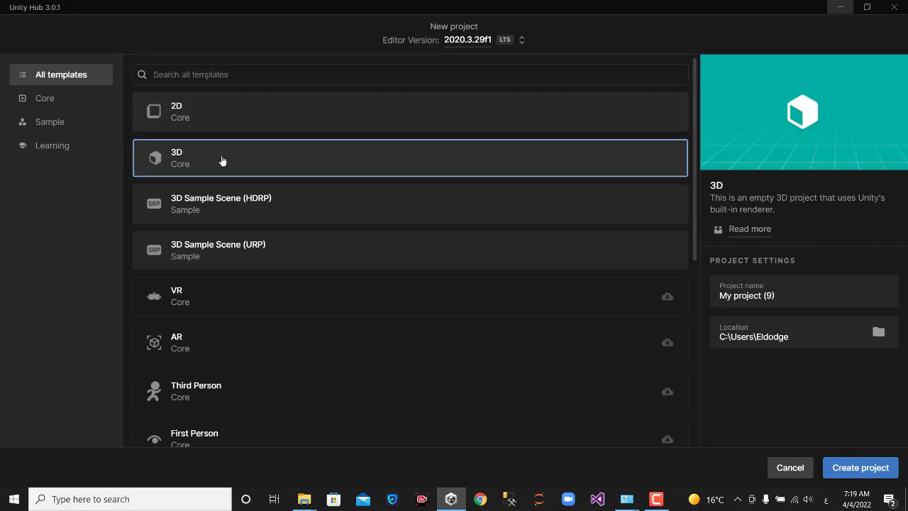
Step: Create My project (9) from the 3D template and dismiss the Editor Update Check notice
click(872, 474)
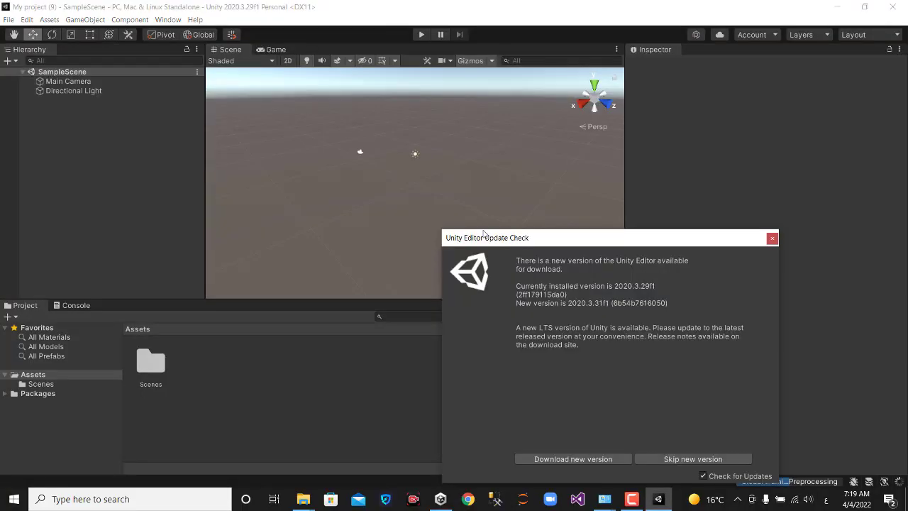
click(773, 241)
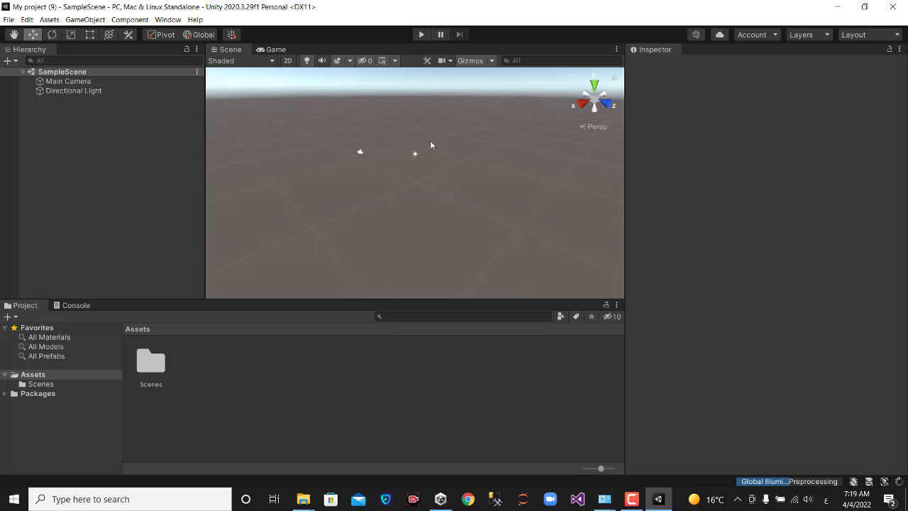
Step: Add a Cube via Hierarchy 3D Object and drag it along X to about X -0.51, Z 0.06
click(10, 60)
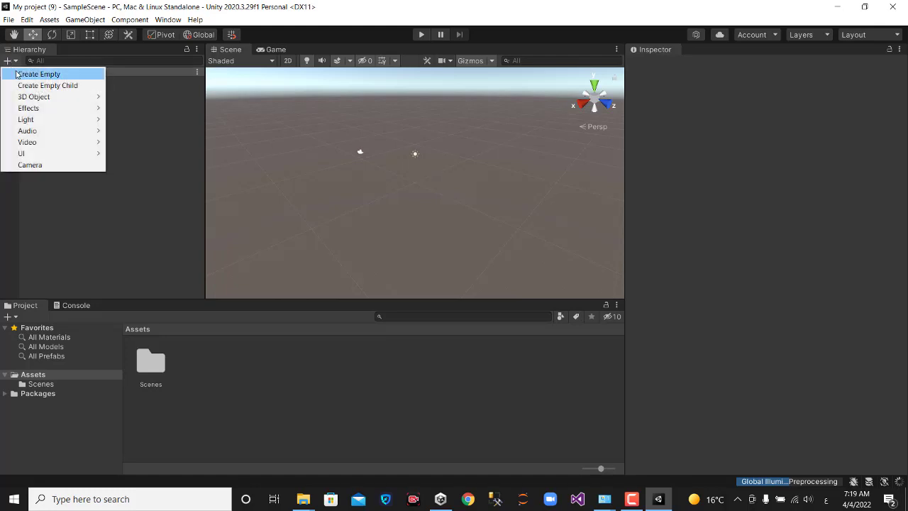
mouse_move(26, 98)
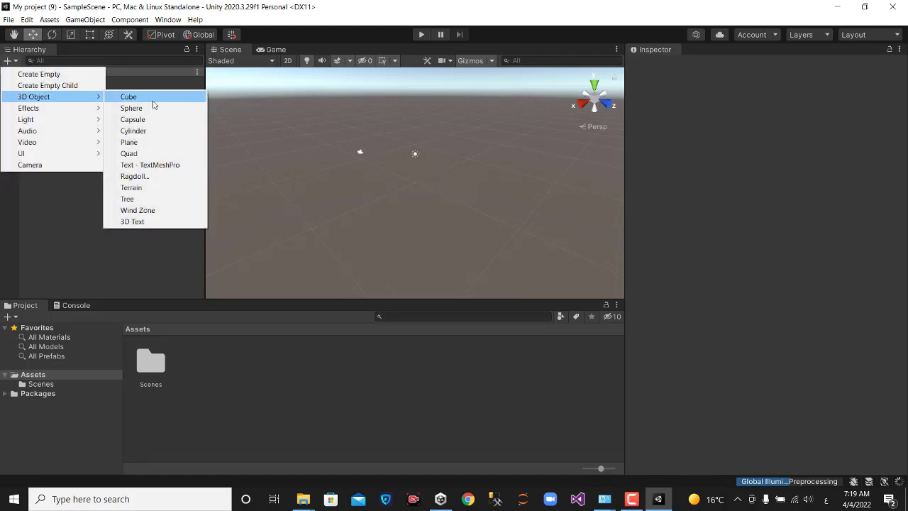
click(157, 99)
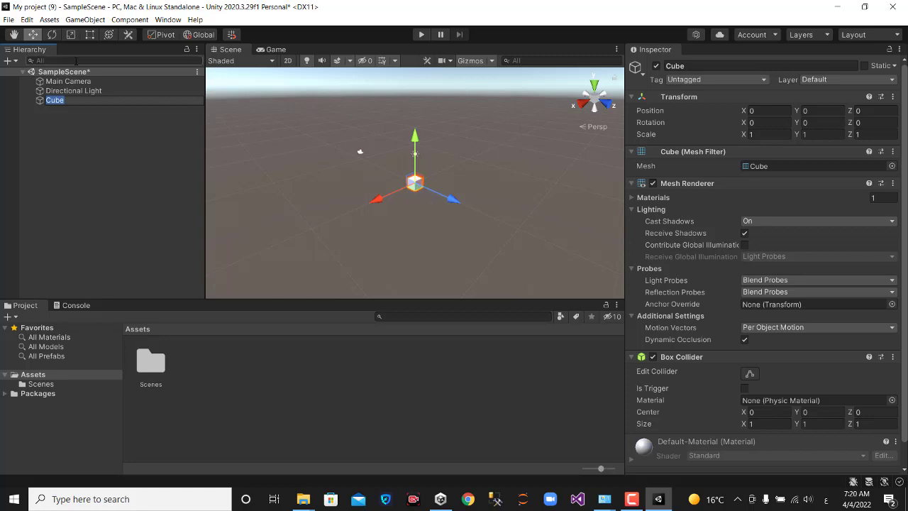
click(14, 36)
mouse_move(423, 173)
mouse_down()
mouse_move(425, 163)
mouse_move(417, 185)
mouse_up()
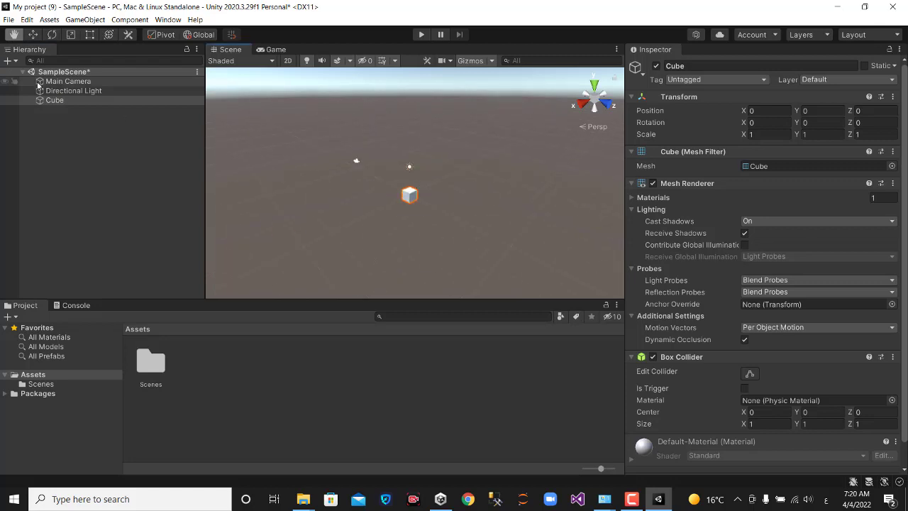
click(33, 36)
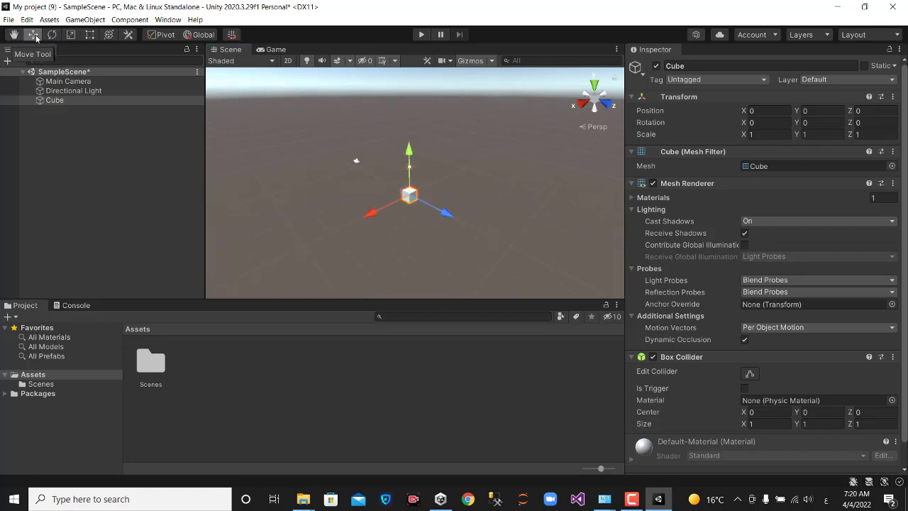
mouse_move(399, 201)
mouse_down()
mouse_move(380, 215)
mouse_move(402, 205)
mouse_move(444, 208)
mouse_move(433, 205)
mouse_up()
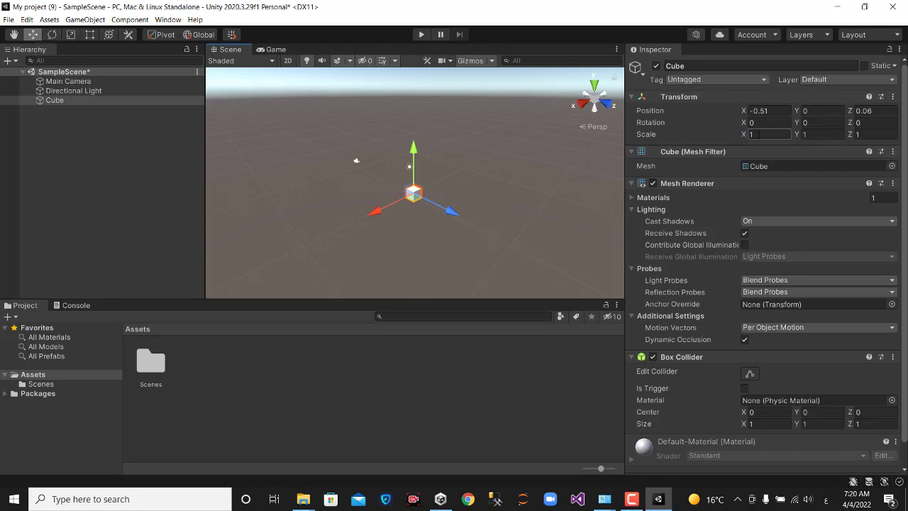
Step: Set the Cube's Scale X and Z to 20 each and frame the resulting slab in the Scene view
click(759, 136)
text(10)
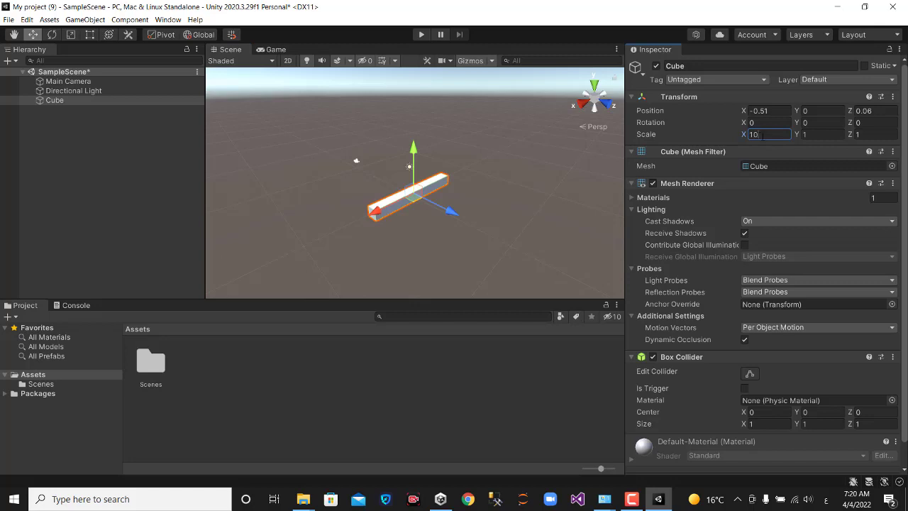
key(BackSpace)
text(20)
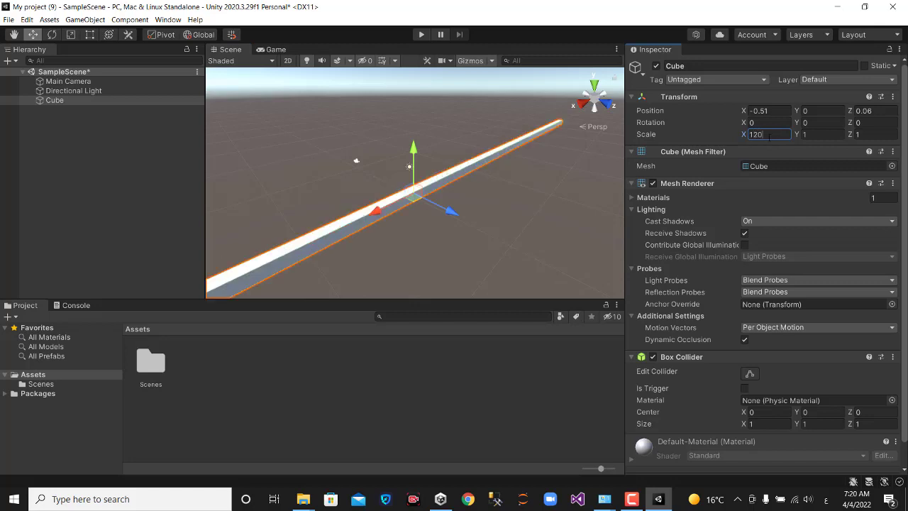
key(BackSpace)
text(0)
key(BackSpace)
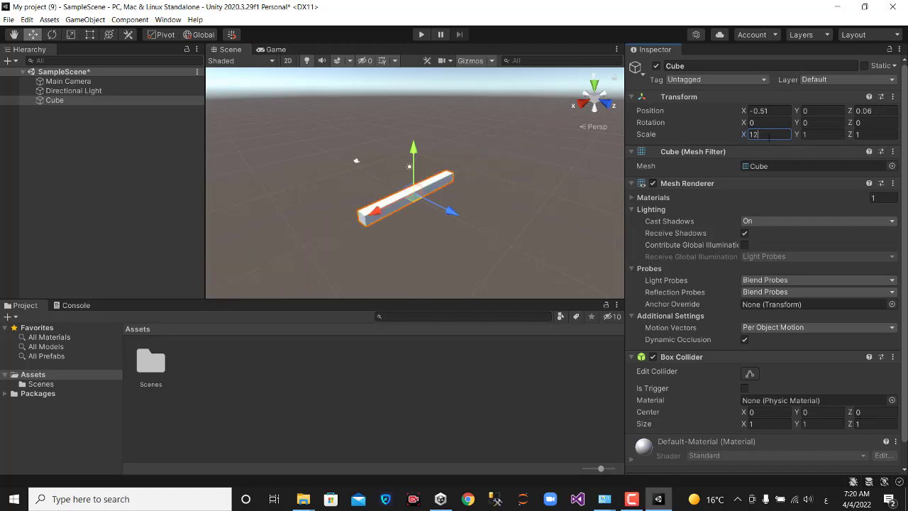
key(BackSpace)
text(15)
key(BackSpace)
key(BackSpace)
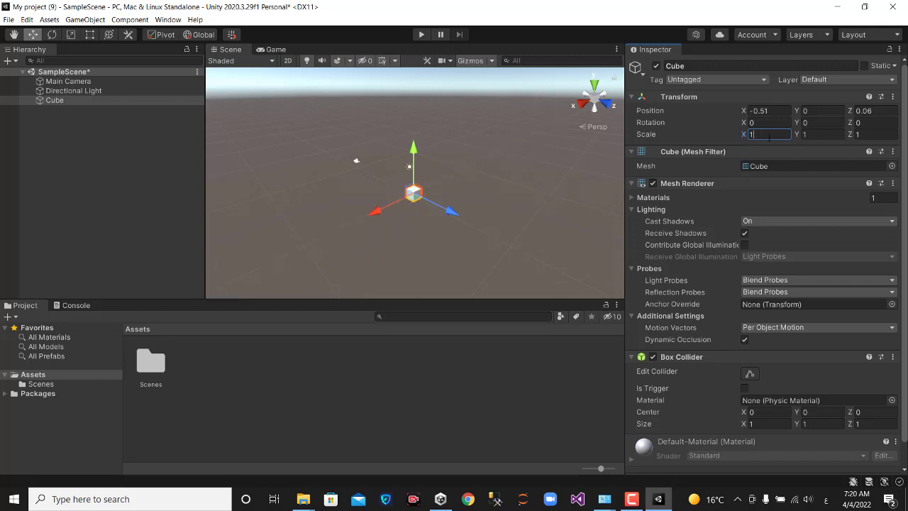
text(5)
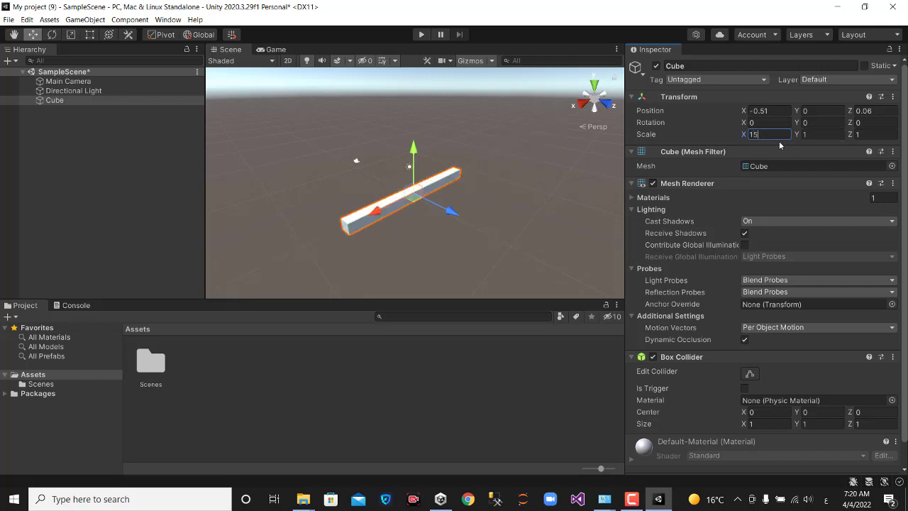
key(BackSpace)
key(BackSpace)
text(20)
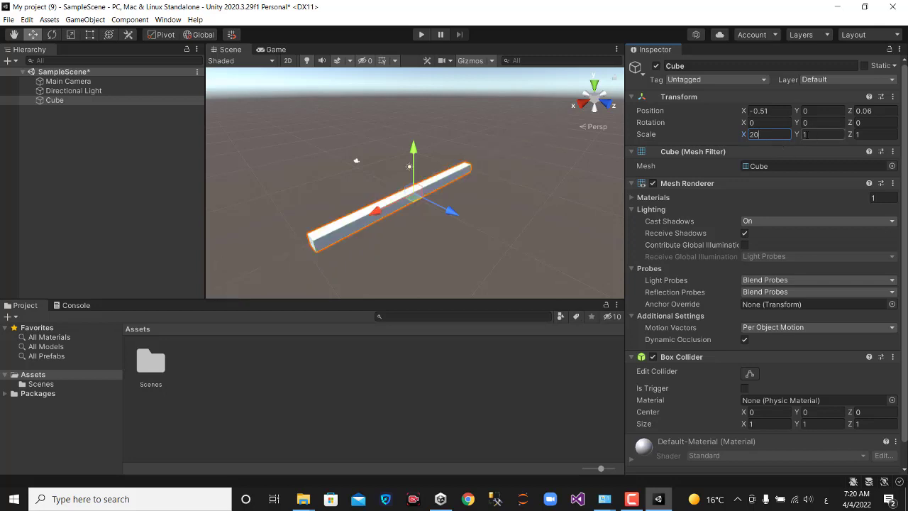
click(868, 138)
text(20)
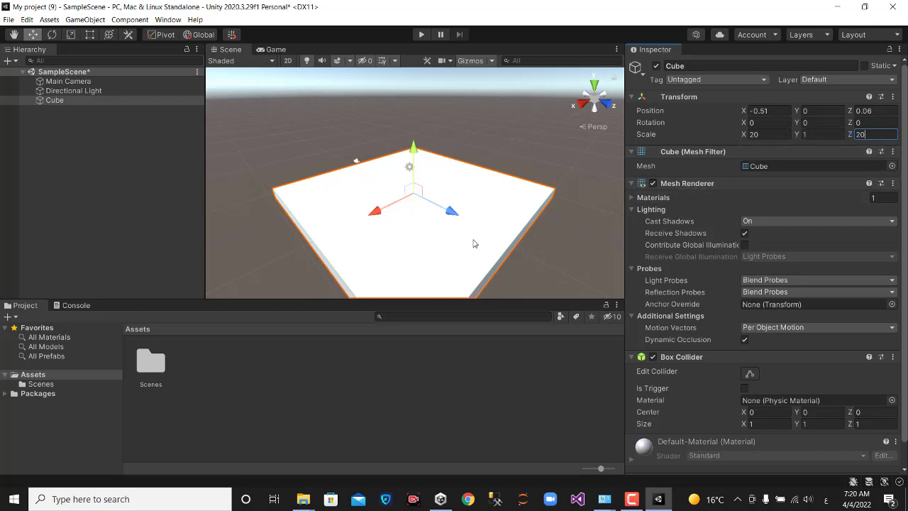
double_click(54, 101)
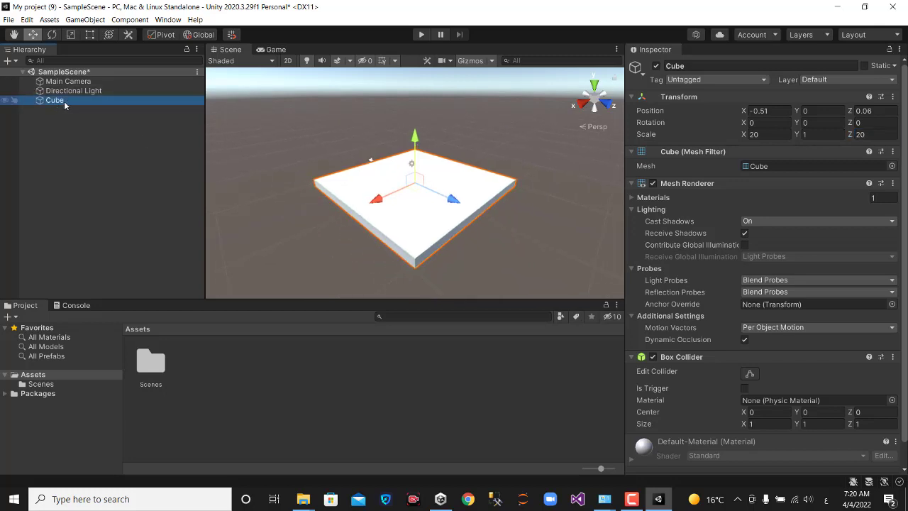
Step: Drag the Main Camera up to Y 4.34 and back to Z -10.71, checking the Game view
double_click(63, 81)
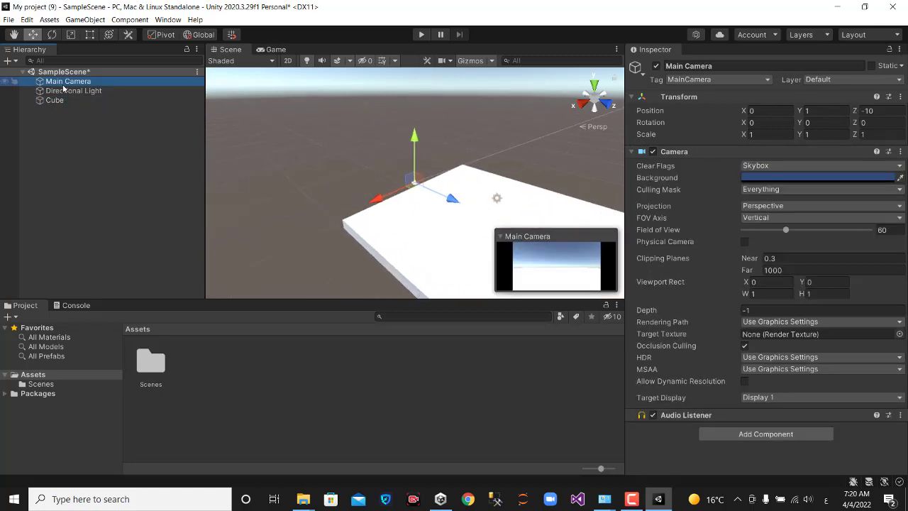
drag(418, 175, 420, 145)
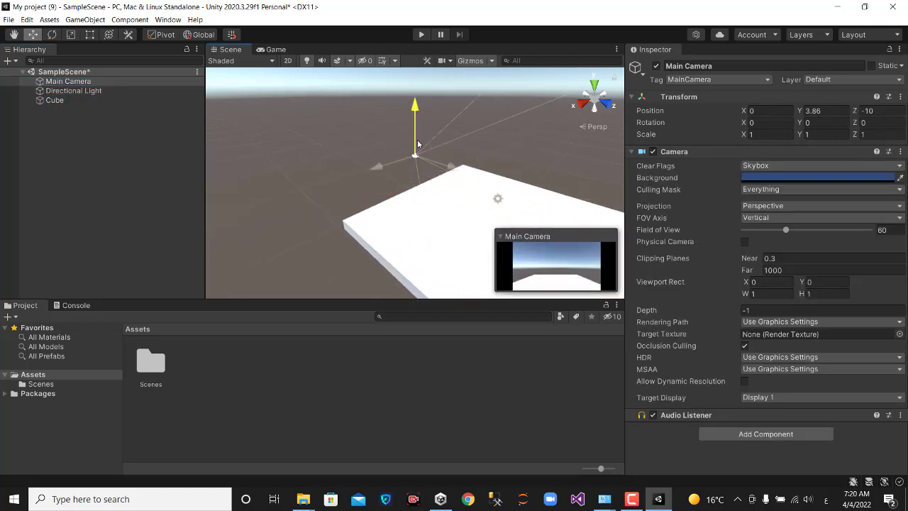
click(385, 165)
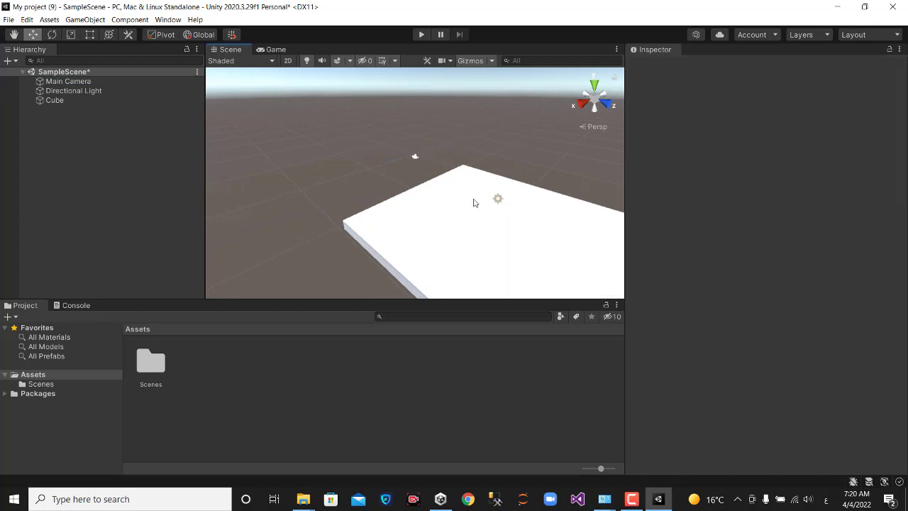
click(414, 158)
click(274, 49)
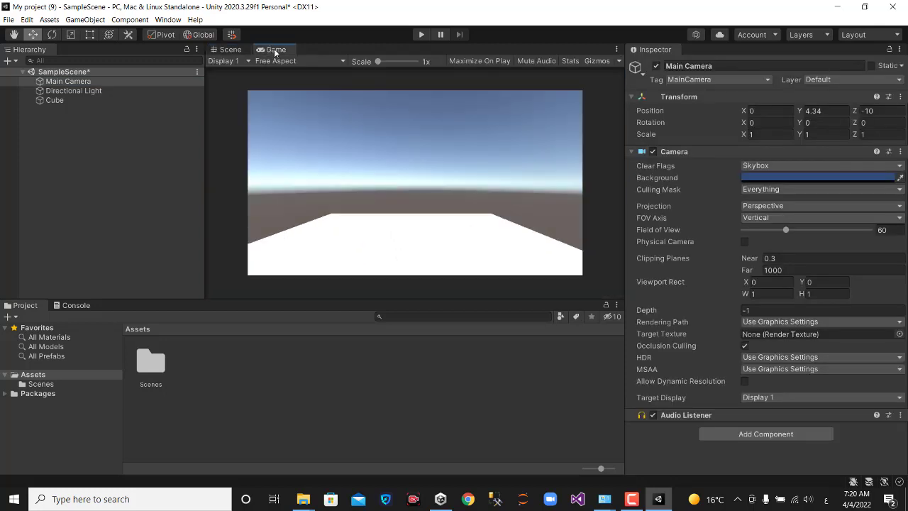
click(232, 50)
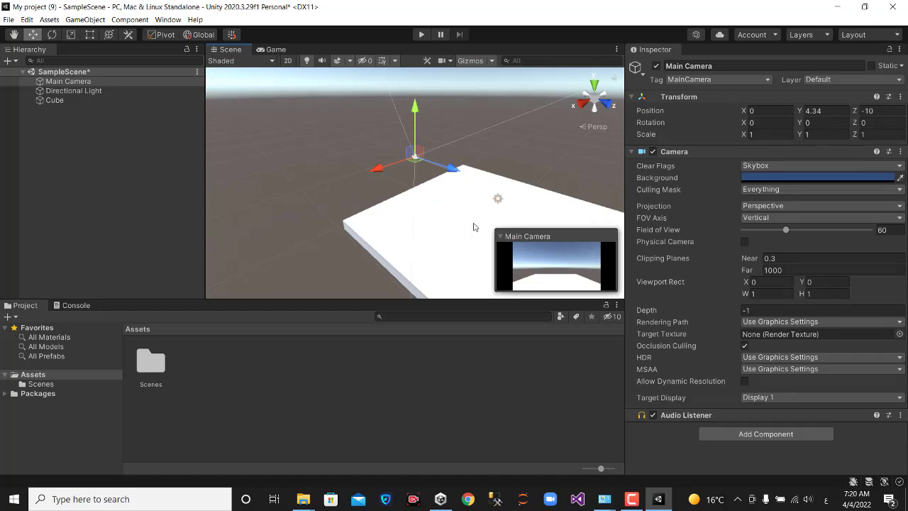
drag(435, 169, 408, 169)
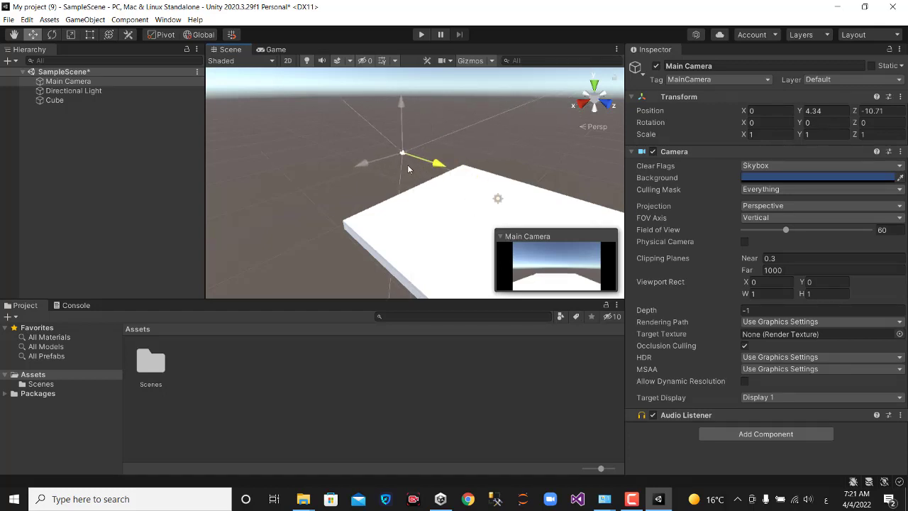
click(275, 178)
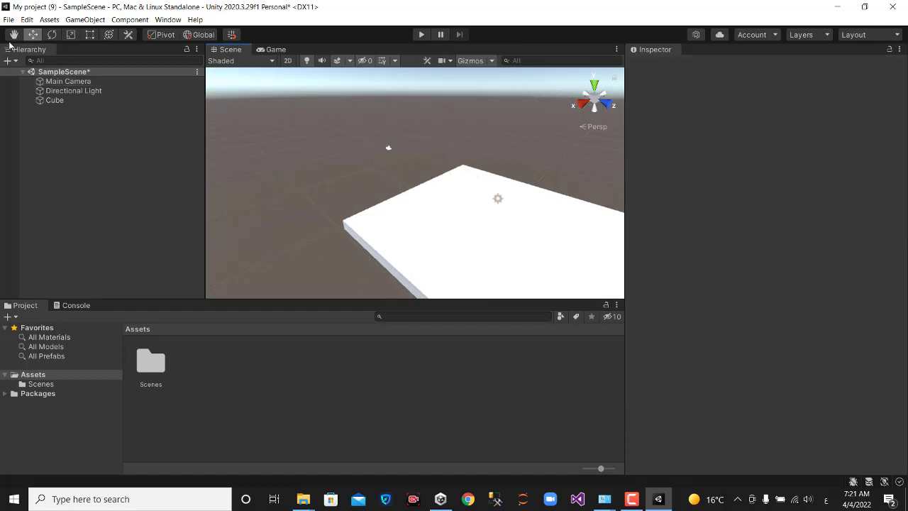
click(13, 34)
mouse_move(426, 242)
mouse_down()
mouse_move(337, 234)
mouse_move(348, 218)
mouse_move(381, 262)
mouse_move(350, 212)
mouse_up()
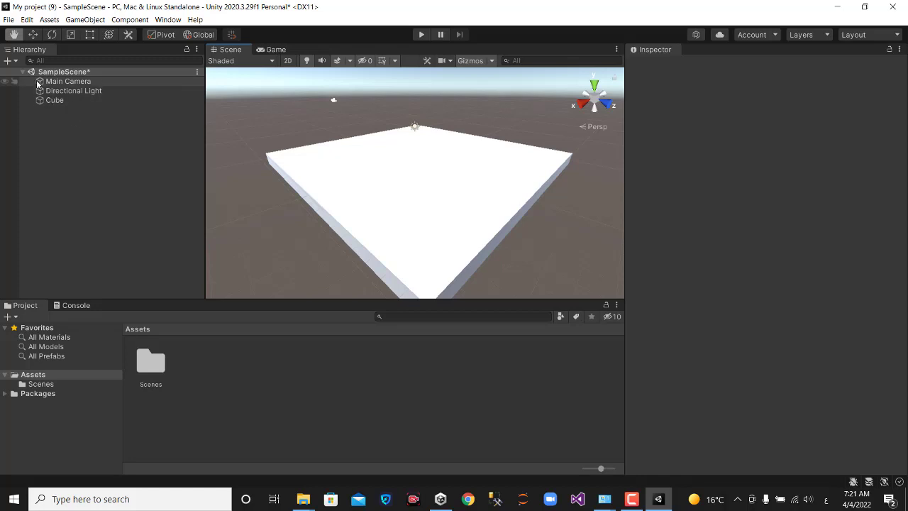
Step: Add a sphere to the scene and rename it 'player'
click(7, 60)
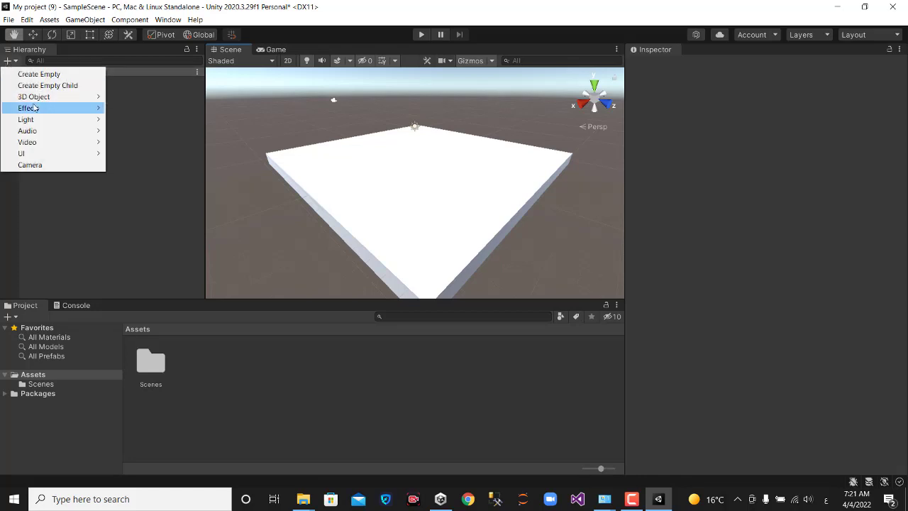
mouse_move(34, 98)
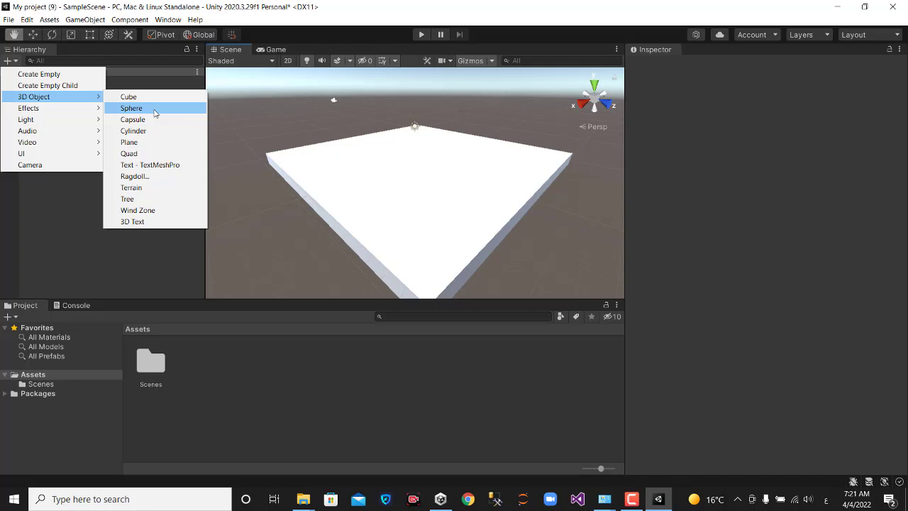
click(155, 113)
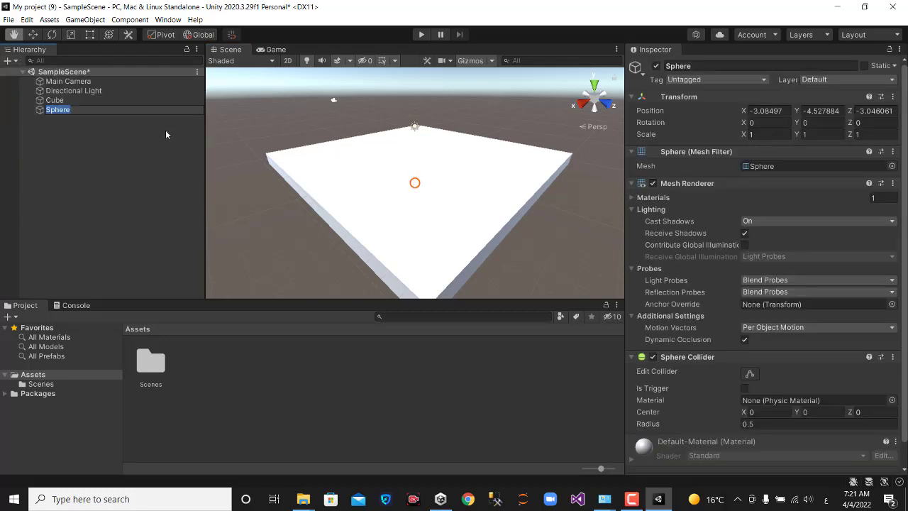
key(BackSpace)
text(playe)
text(r)
click(310, 186)
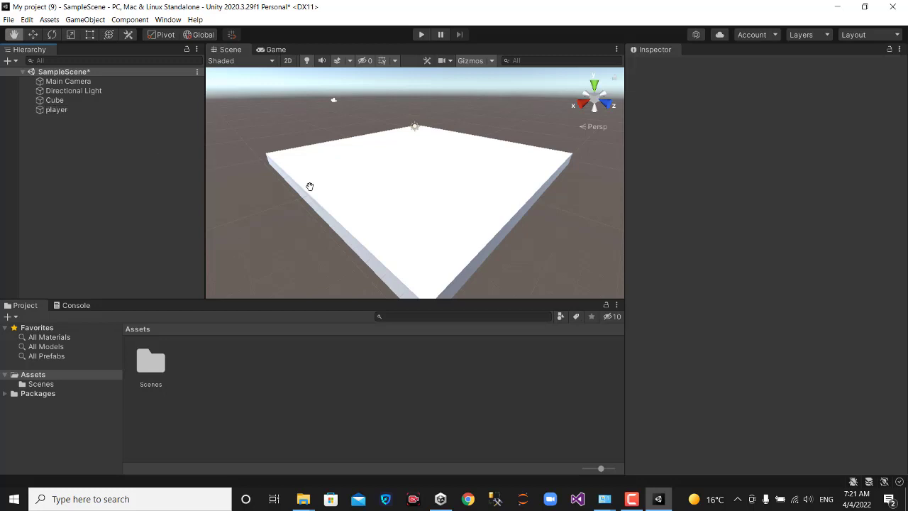
Step: Move the player sphere onto the floor near its centre, at X -0.29, Y -1.02, Z 0.38
click(79, 109)
click(415, 183)
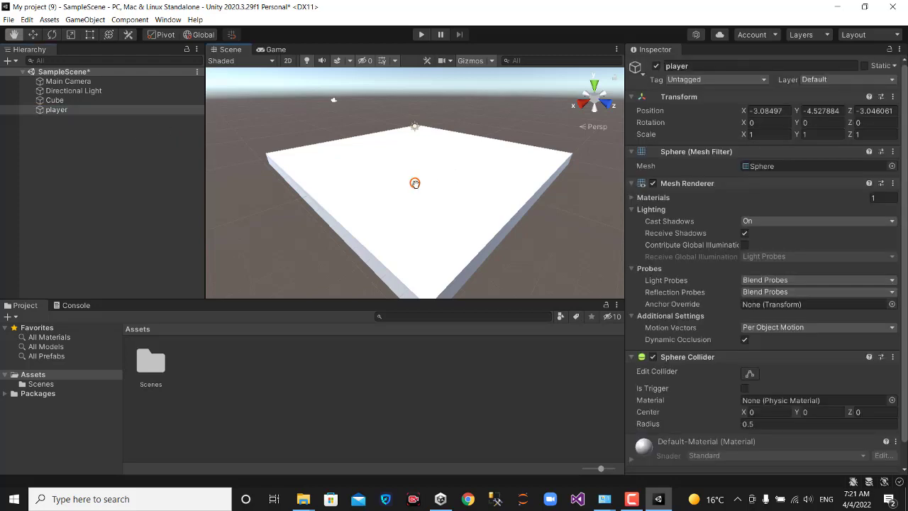
key(w)
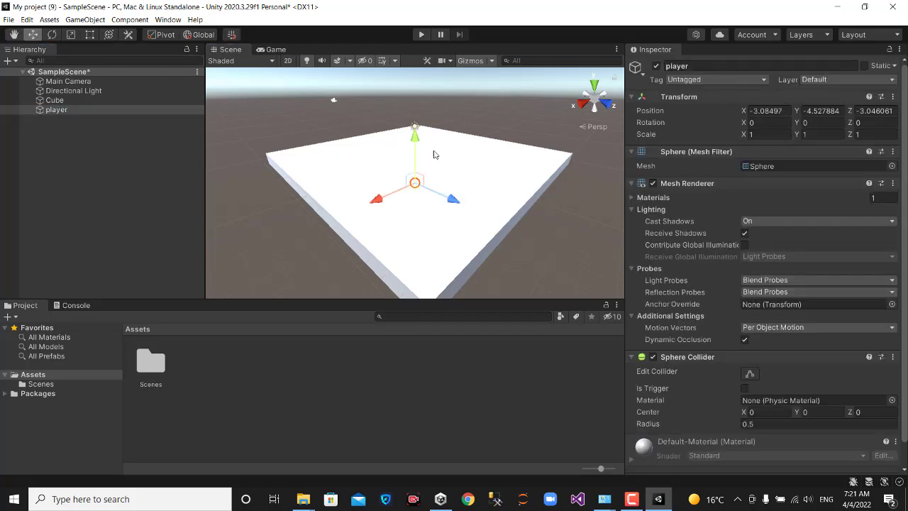
drag(419, 165, 422, 156)
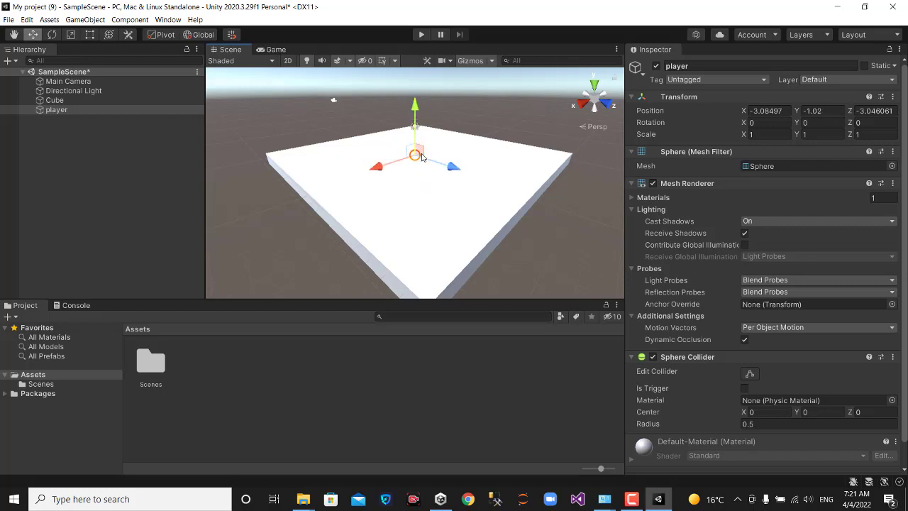
click(454, 166)
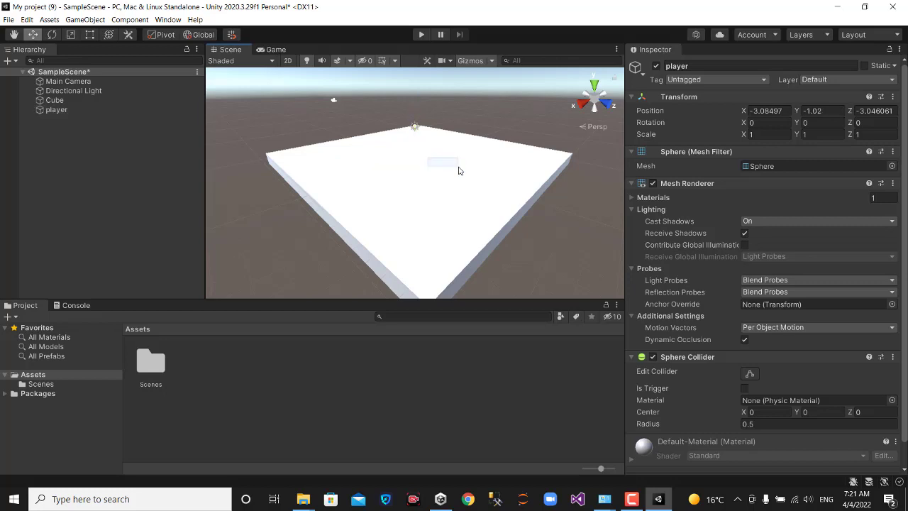
click(80, 109)
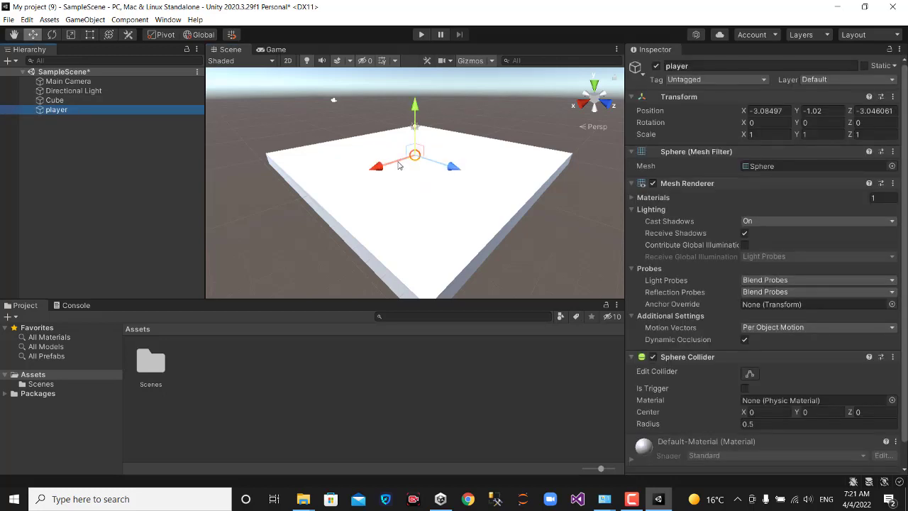
mouse_move(399, 166)
mouse_down()
mouse_move(390, 167)
mouse_move(444, 183)
mouse_move(383, 183)
mouse_up()
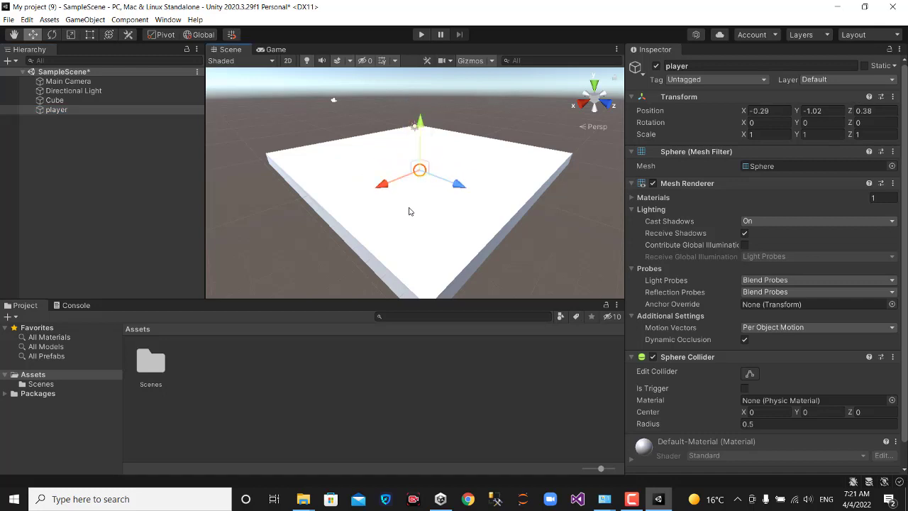
Step: Create a New Material asset in the Assets folder beside Scenes
right_click(298, 379)
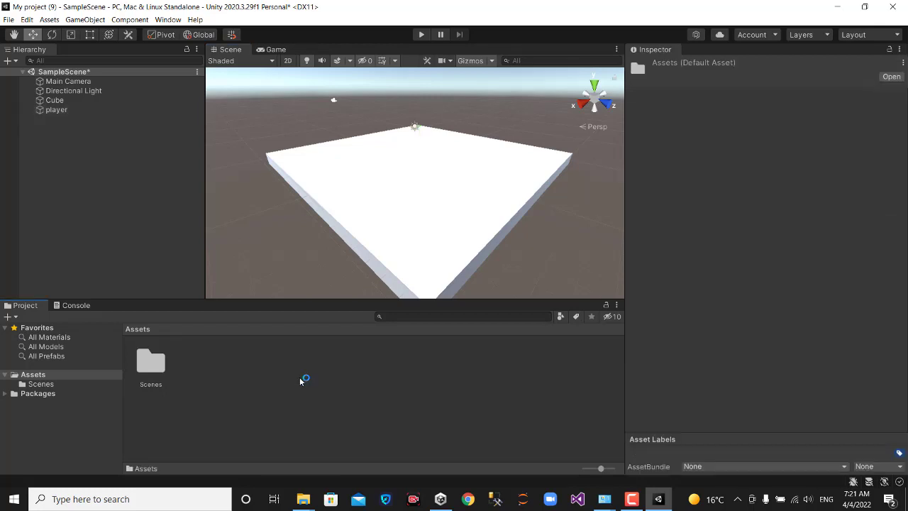
mouse_move(343, 112)
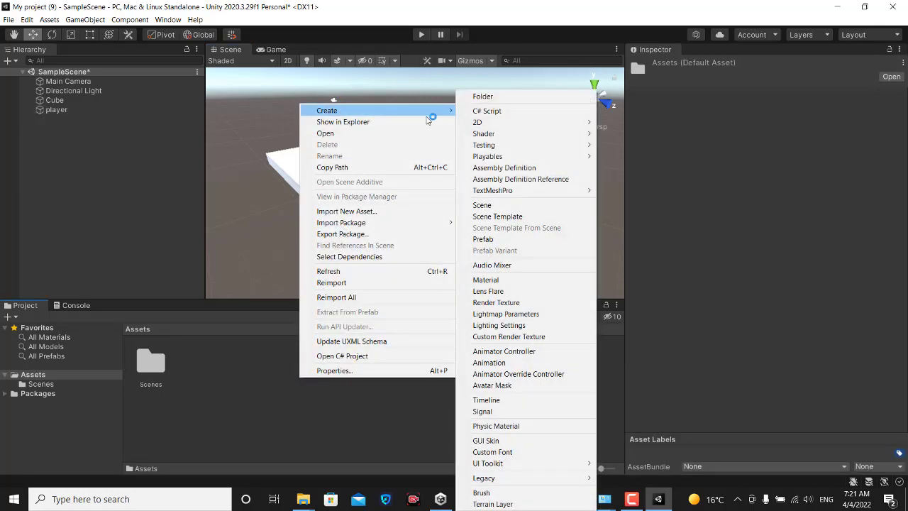
click(523, 279)
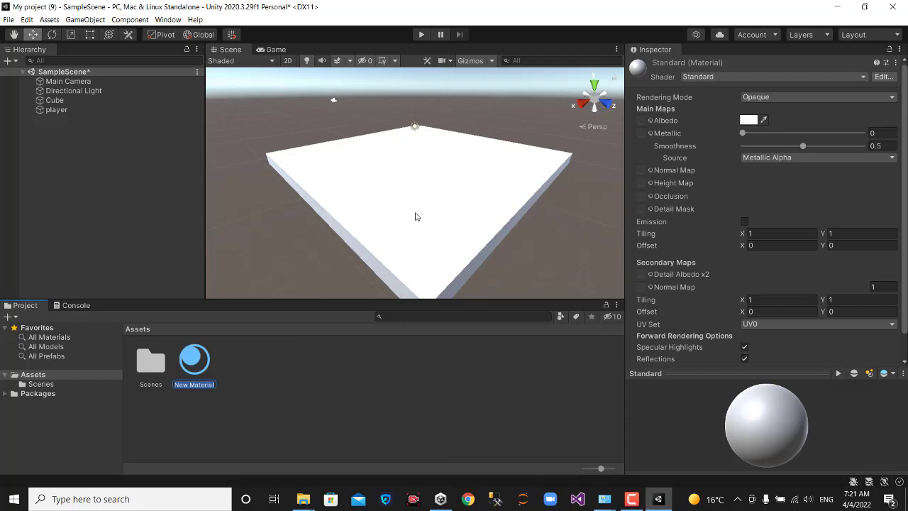
Step: Keep the name New Material and set its Albedo colour to red, hex D2273D
key(Return)
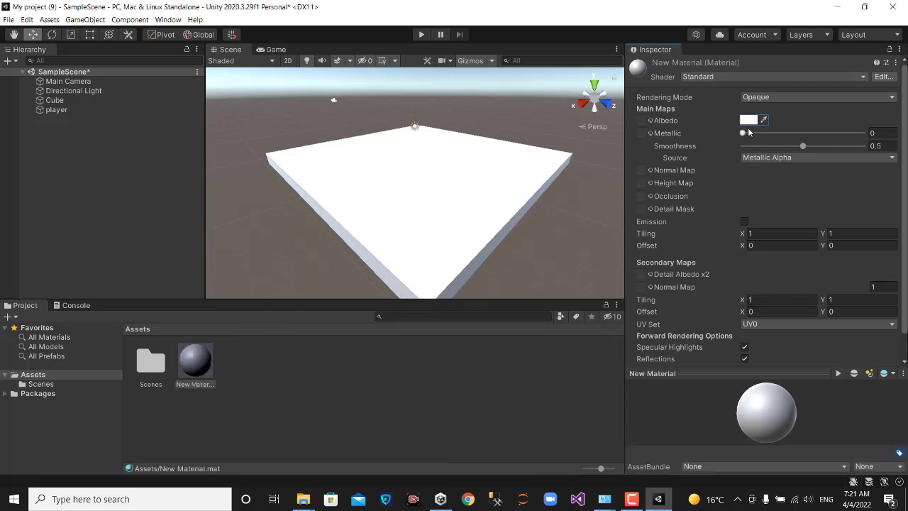
click(748, 122)
click(837, 199)
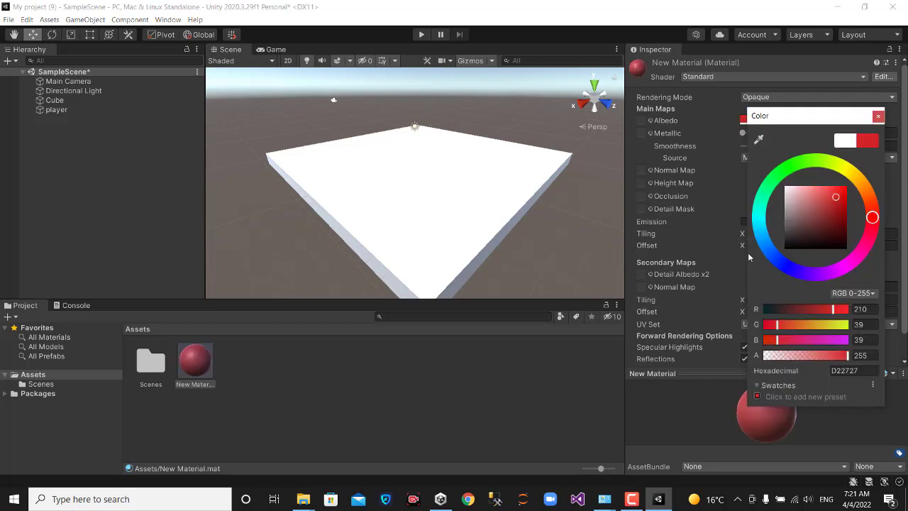
click(792, 170)
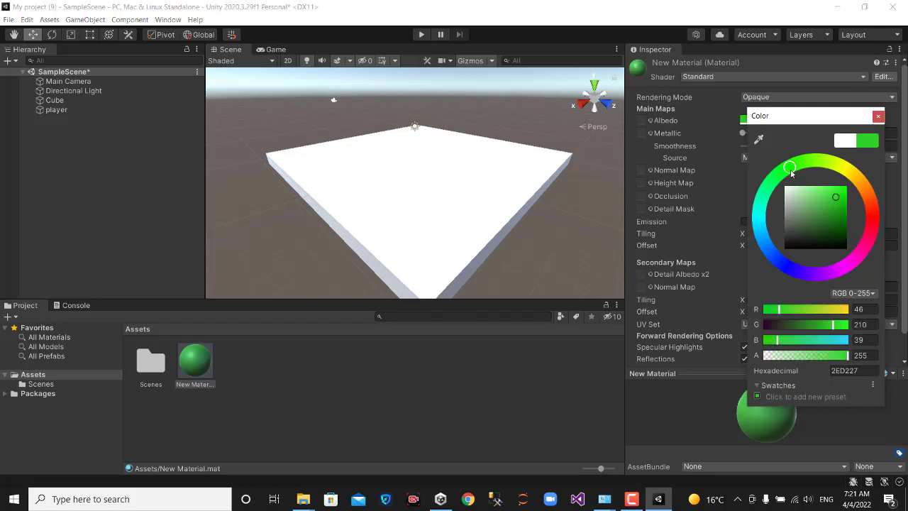
click(873, 227)
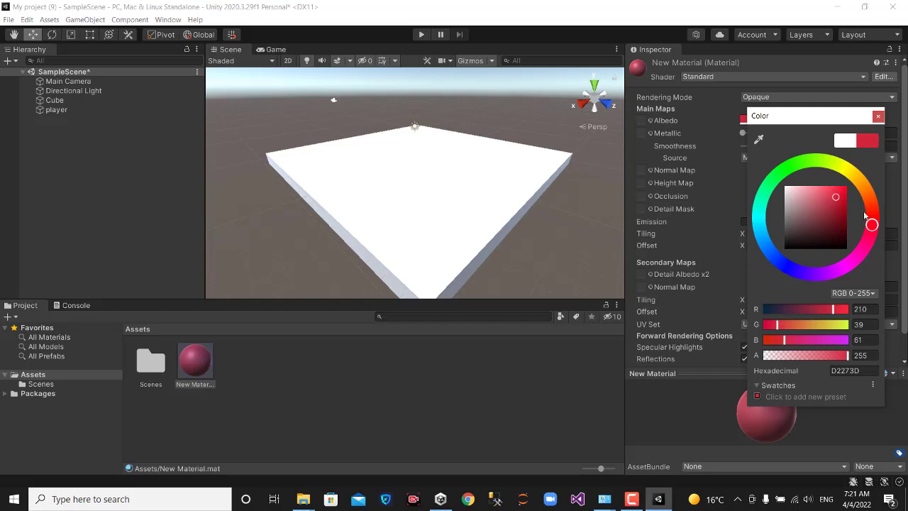
Step: Apply the red New Material to the player sphere and raise it to X 6.15, Y 2.18, Z 7.11
click(478, 425)
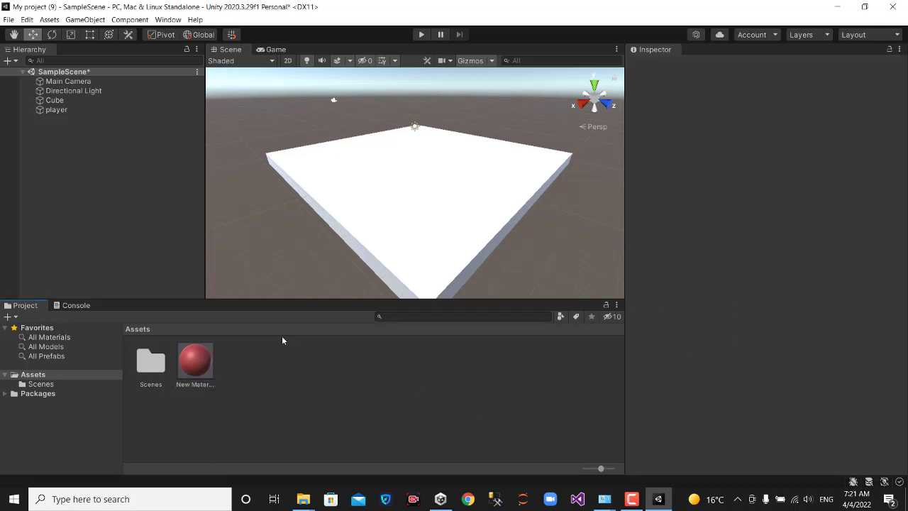
drag(196, 364, 385, 231)
drag(421, 151, 59, 109)
click(58, 109)
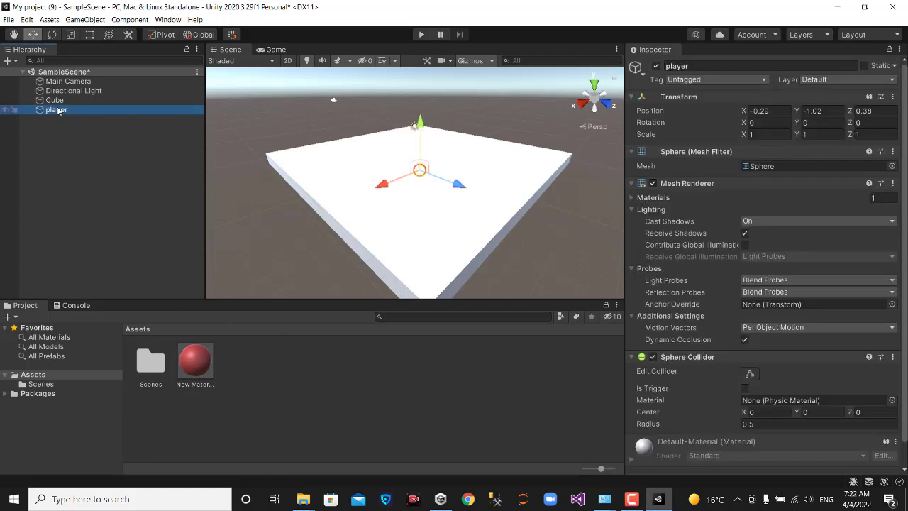
mouse_move(196, 363)
mouse_down()
mouse_move(432, 167)
mouse_move(418, 205)
mouse_move(422, 105)
mouse_up()
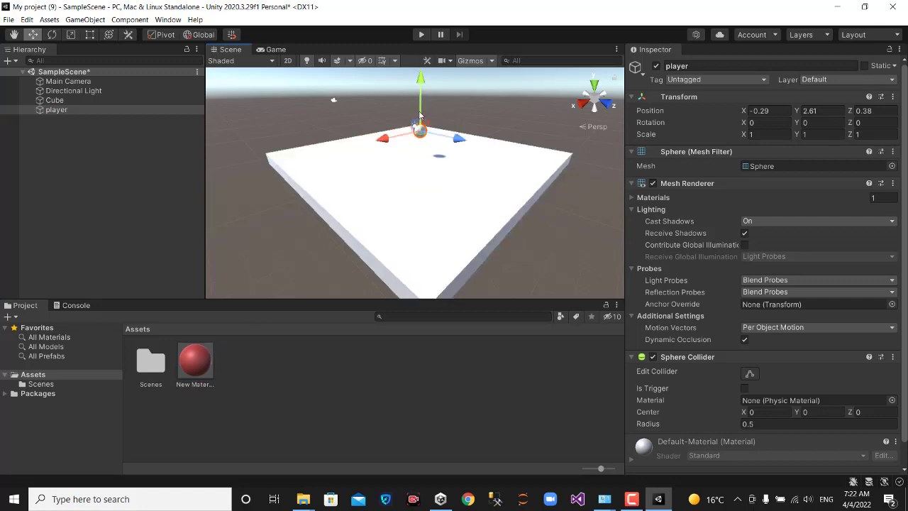
mouse_move(195, 361)
mouse_down()
mouse_move(395, 171)
mouse_move(419, 130)
mouse_move(437, 214)
mouse_move(419, 219)
mouse_up()
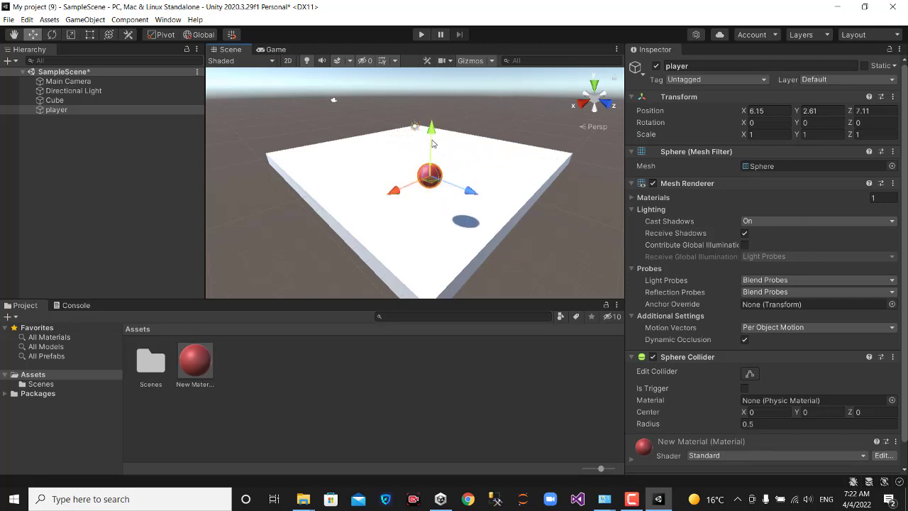
drag(432, 128, 431, 142)
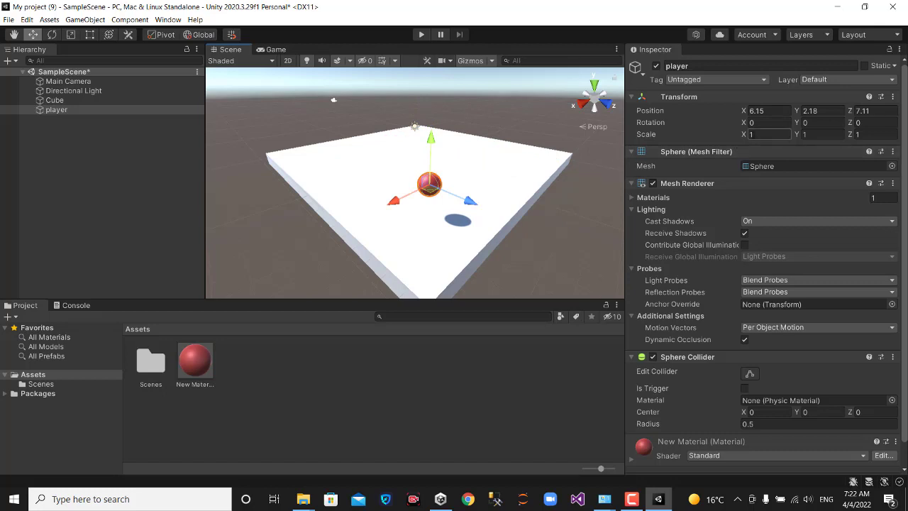
Step: Set the player's Scale X to 1 and Y to 3, then move it to X 8.04, Y 2.08, Z 8.46
click(757, 135)
text(5)
key(BackSpace)
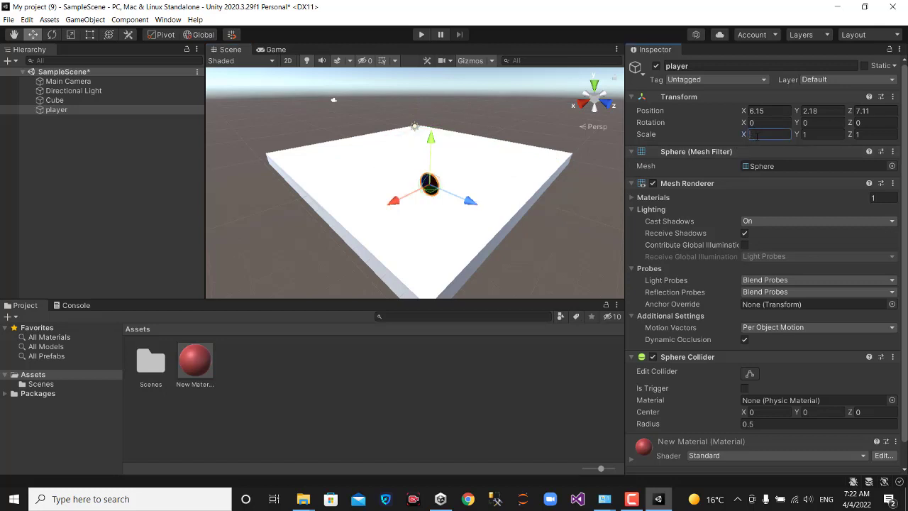
text(2)
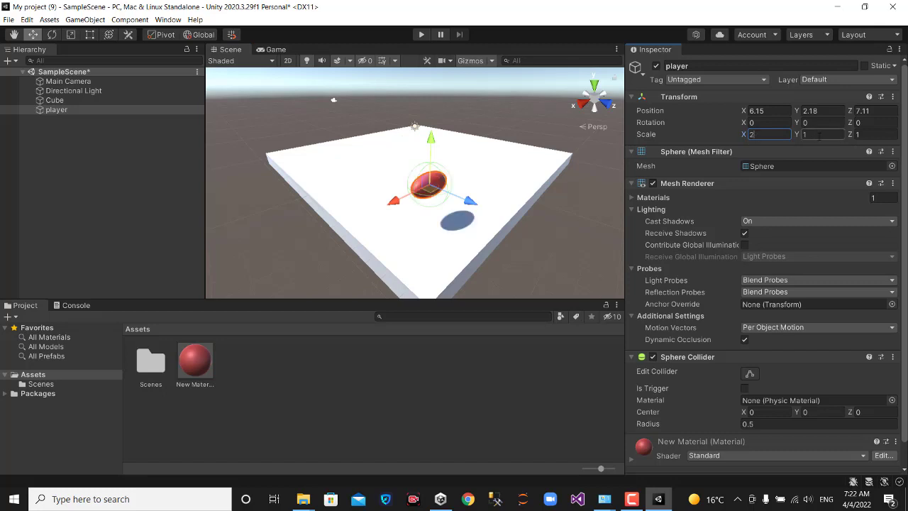
key(BackSpace)
text(1)
click(819, 134)
text(5)
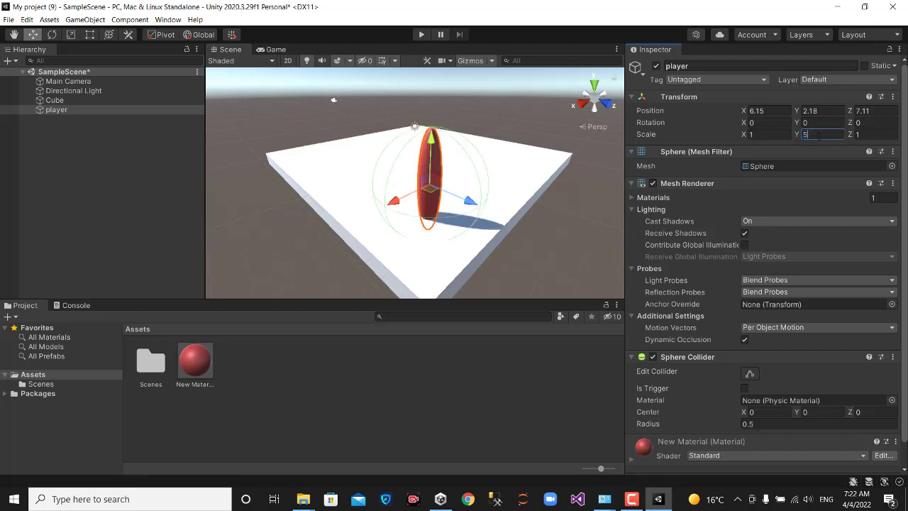
key(BackSpace)
text(4)
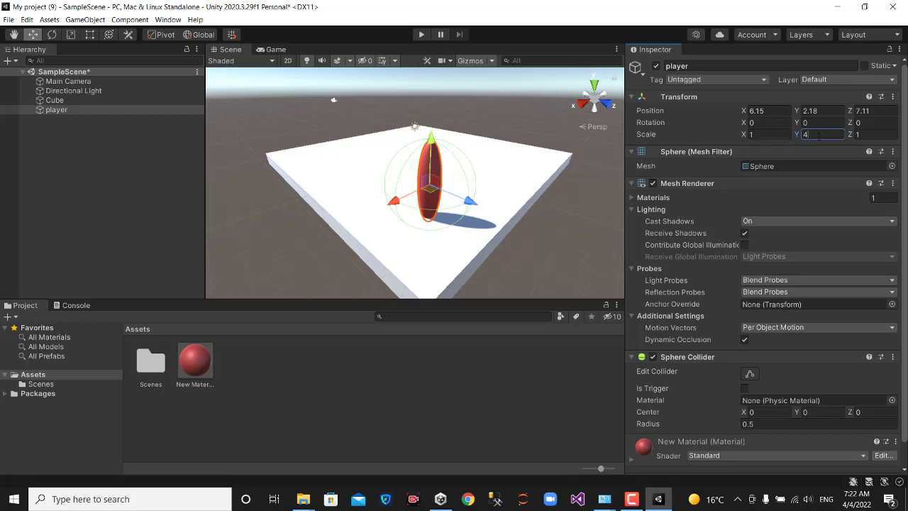
key(BackSpace)
text(3)
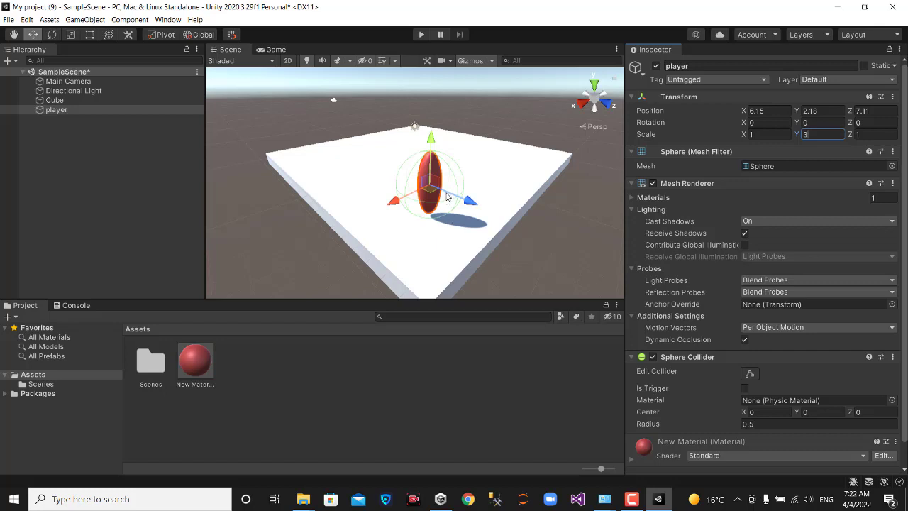
drag(446, 197, 462, 238)
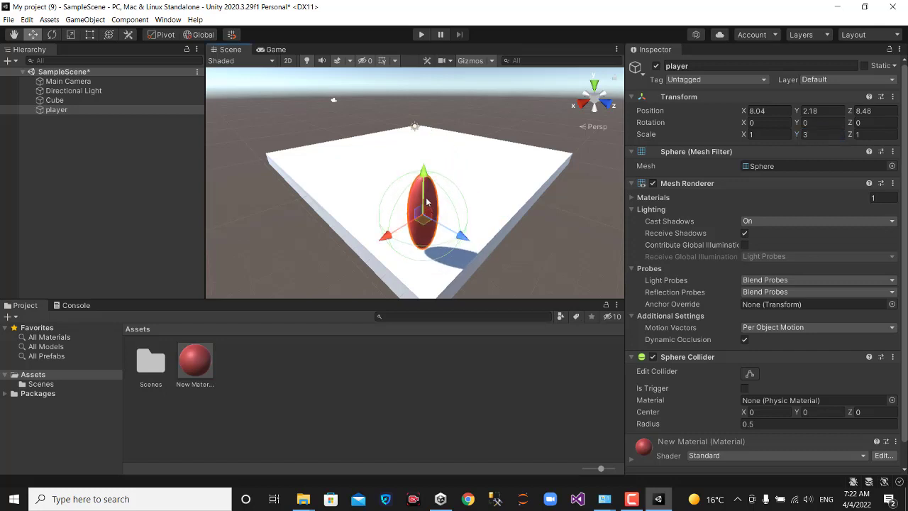
mouse_move(463, 238)
mouse_down()
mouse_move(437, 196)
mouse_move(437, 210)
mouse_up()
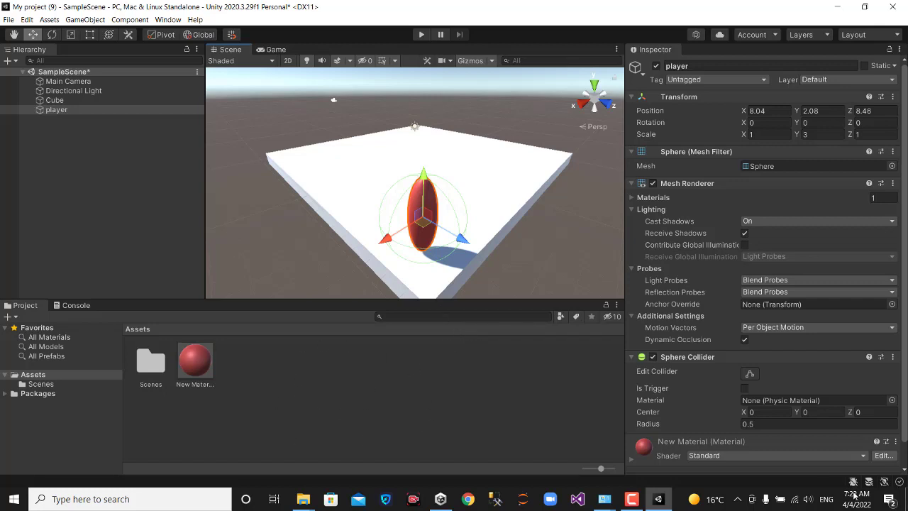
Step: Import the checkered hqdefault image and the 31FTRwue road image from the desktop into Unity's Assets
click(865, 7)
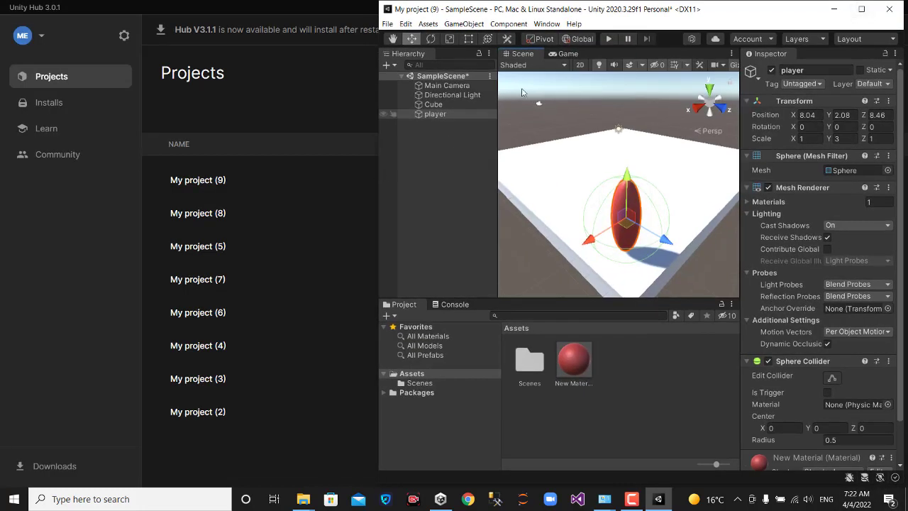
drag(610, 8, 380, 12)
key(super+d)
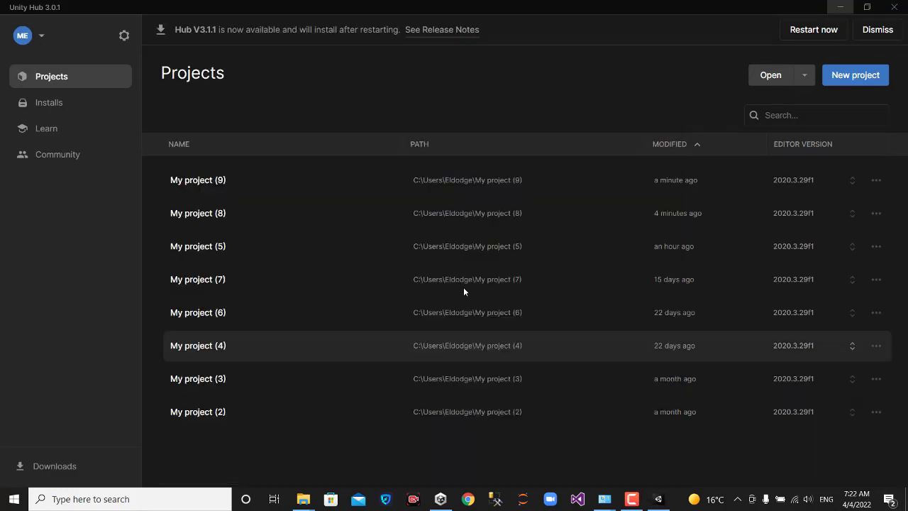
mouse_move(337, 141)
mouse_down()
mouse_move(486, 236)
mouse_move(658, 498)
mouse_move(418, 384)
mouse_up()
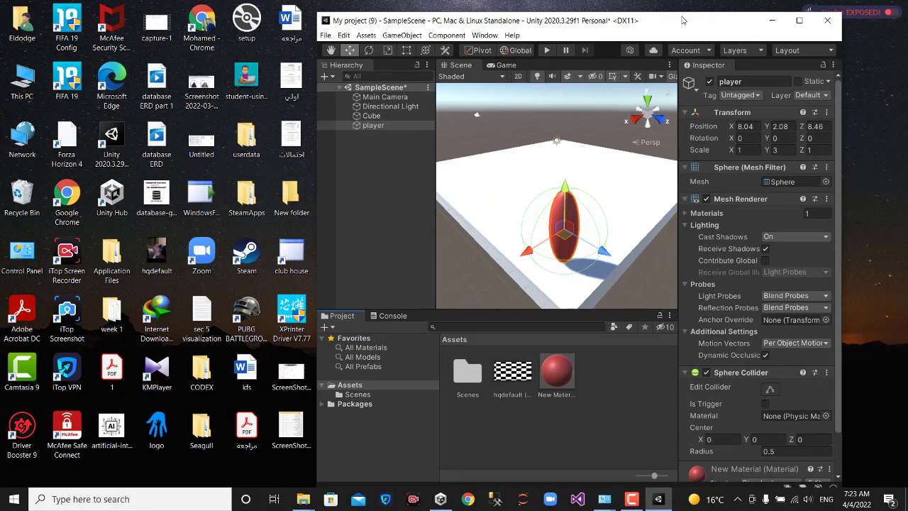
drag(506, 11, 744, 10)
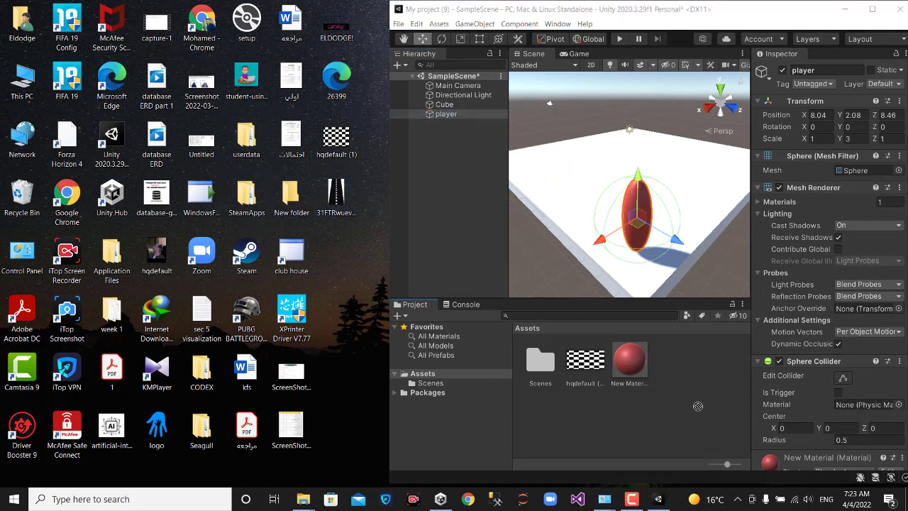
click(872, 10)
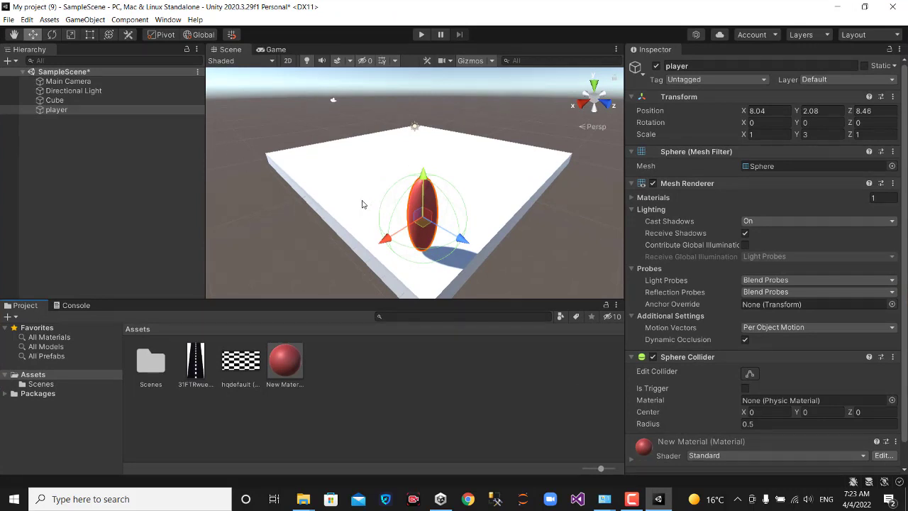
Step: Create a new material in the Project Assets and name it floor
right_click(380, 355)
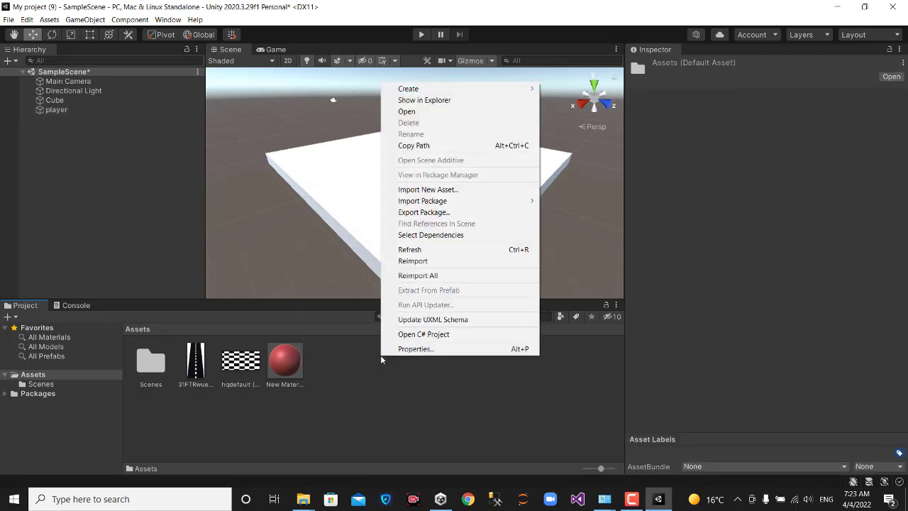
mouse_move(528, 94)
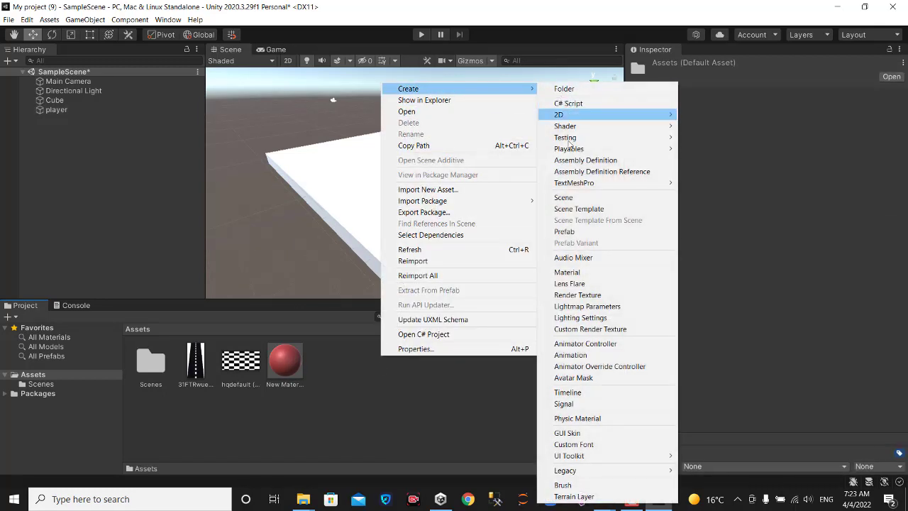
click(567, 272)
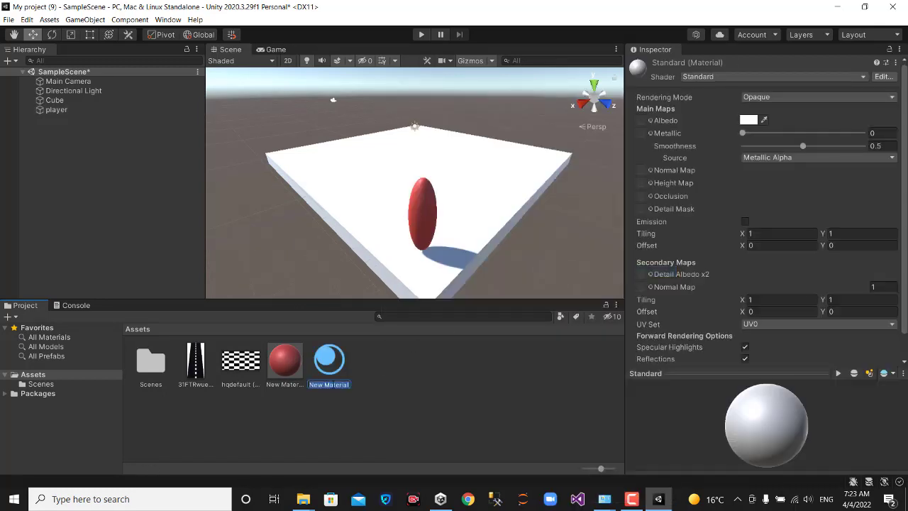
text(floor)
key(Return)
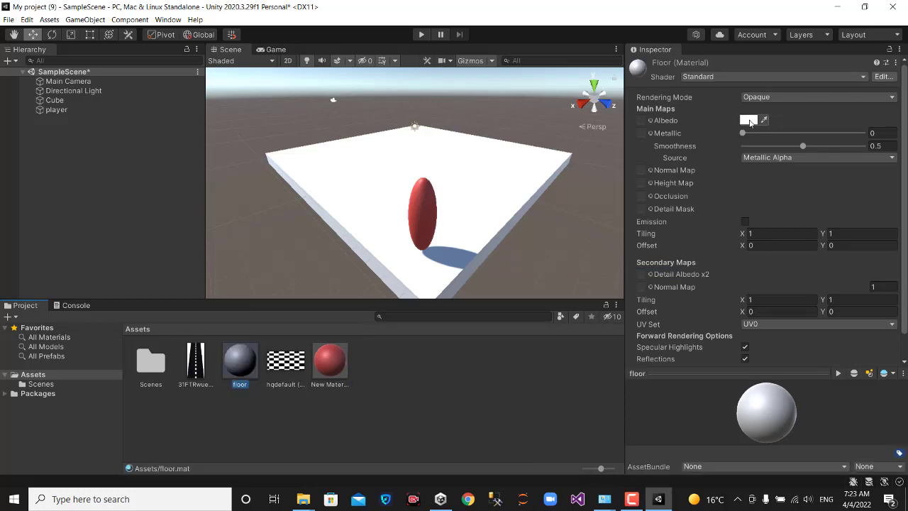
Step: Set the floor material's albedo to the road texture 31FTRwue…, replacing the first-chosen hqdefault (1)
click(651, 122)
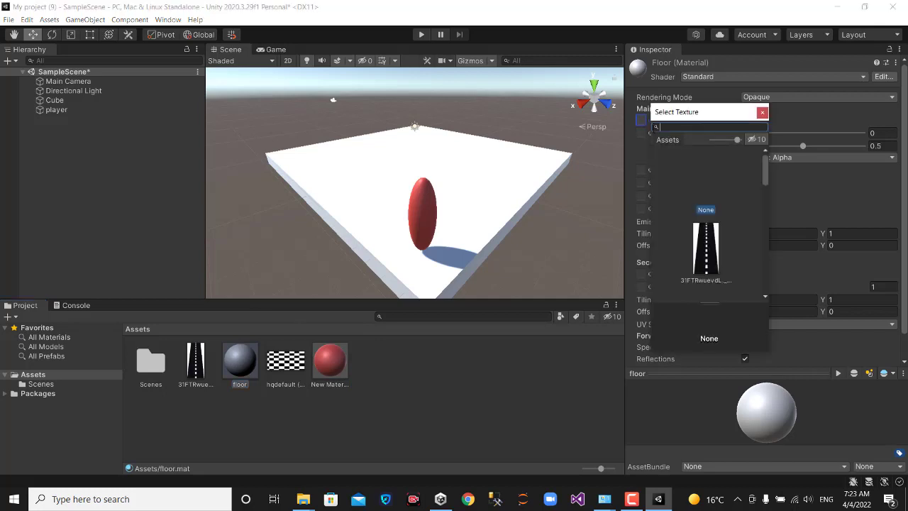
scroll(763, 167, down, 2)
scroll(765, 166, up, 2)
scroll(767, 174, down, 2)
click(726, 216)
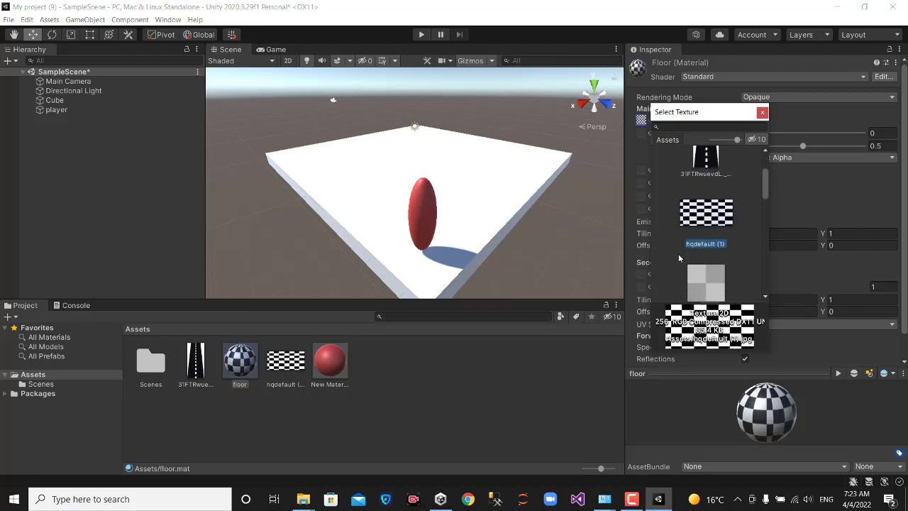
double_click(721, 216)
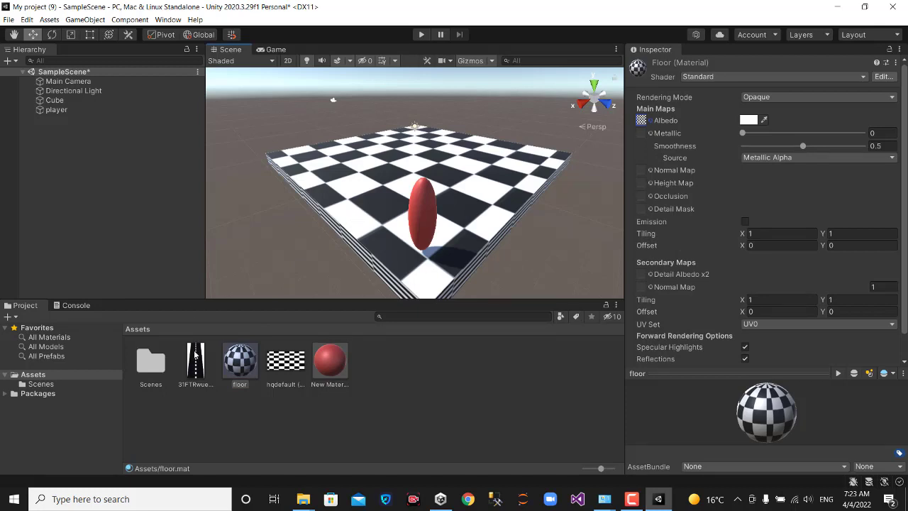
click(647, 122)
click(694, 172)
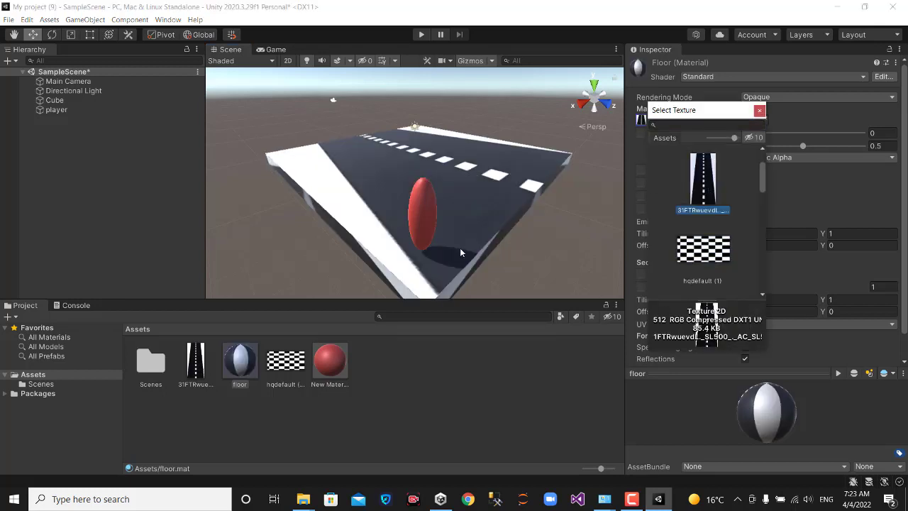
Step: Move the red player capsule sideways to the centre of the floor along X
click(419, 235)
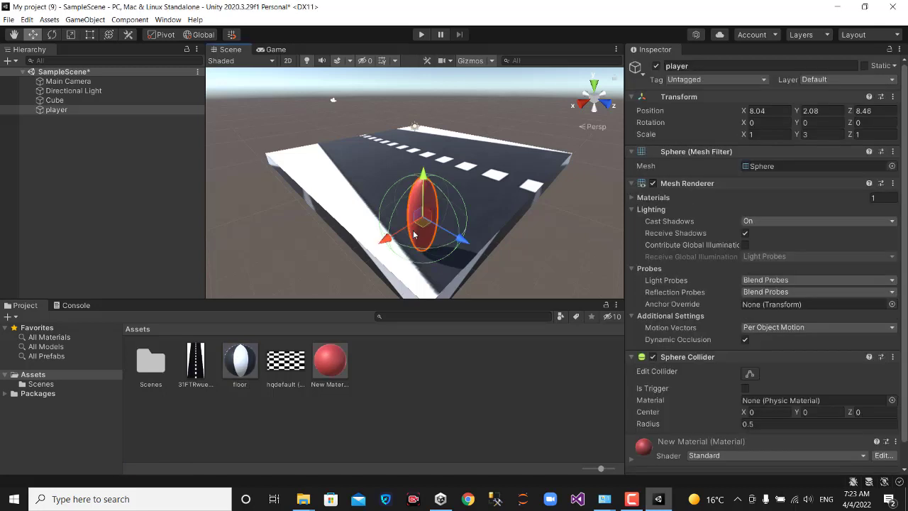
click(401, 235)
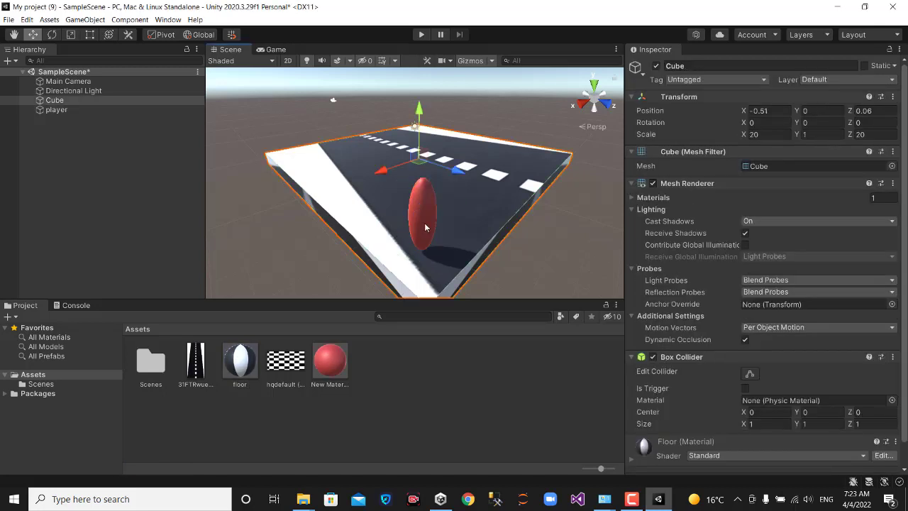
click(407, 236)
mouse_move(407, 236)
mouse_down()
mouse_move(489, 236)
mouse_move(440, 177)
mouse_up()
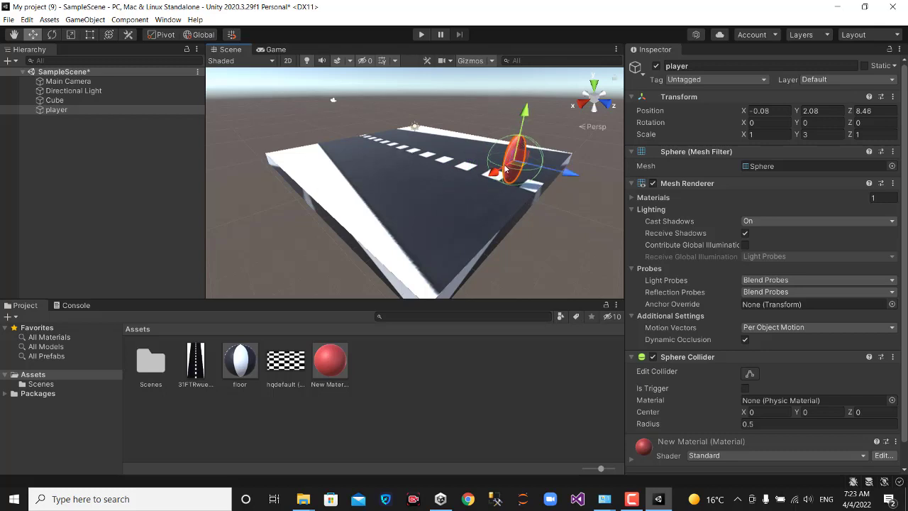
drag(505, 168, 441, 211)
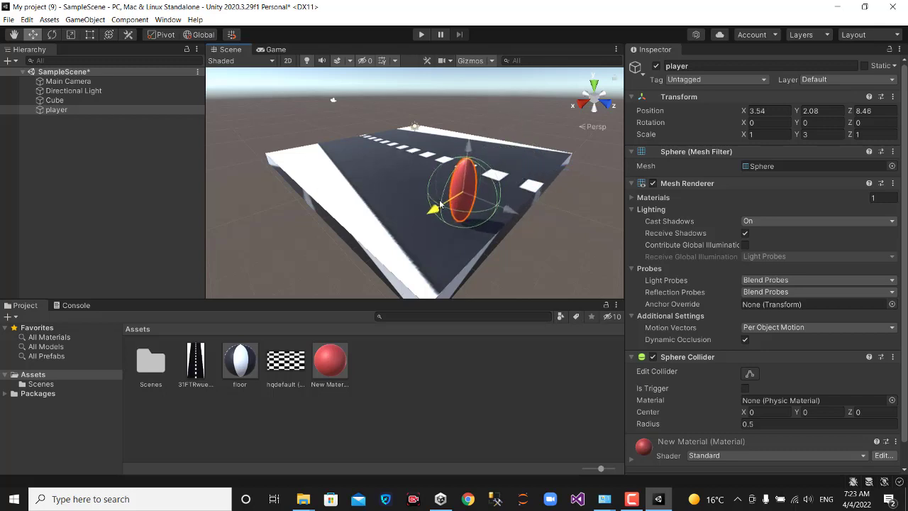
Step: Give the floor cube a Z scale of 30 and slide the player capsule toward the viewer
click(537, 184)
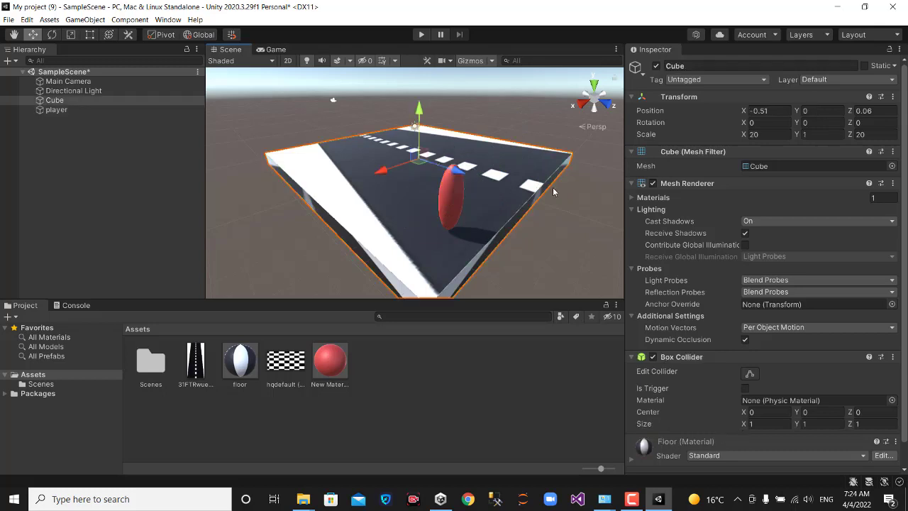
key(Tab)
key(Tab)
text(25)
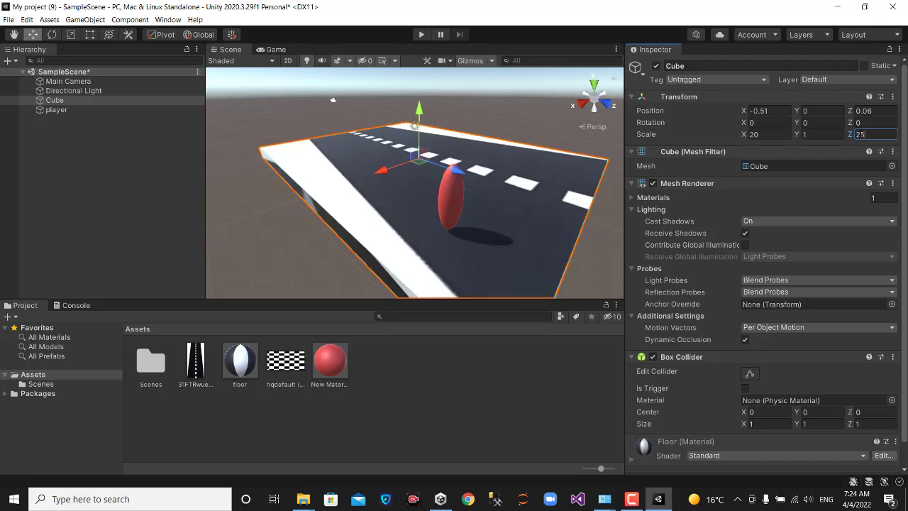
key(BackSpace)
key(BackSpace)
text(3)
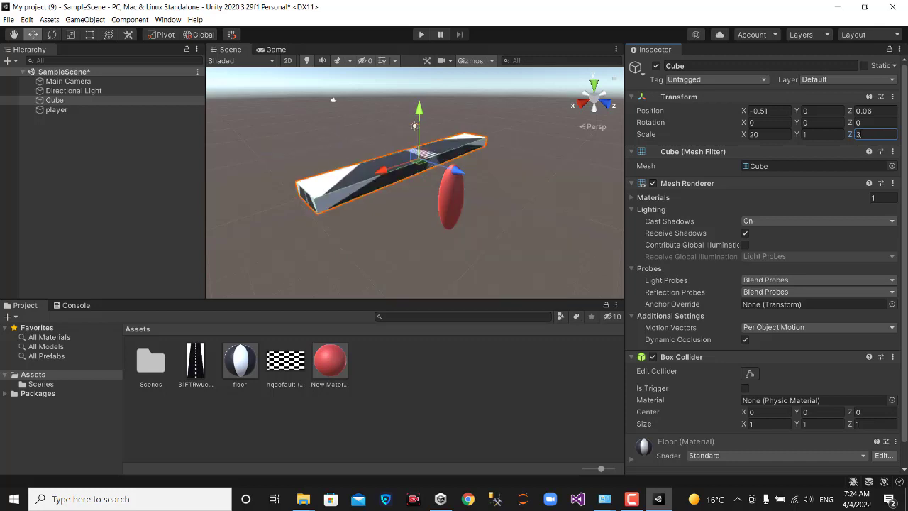
text(0)
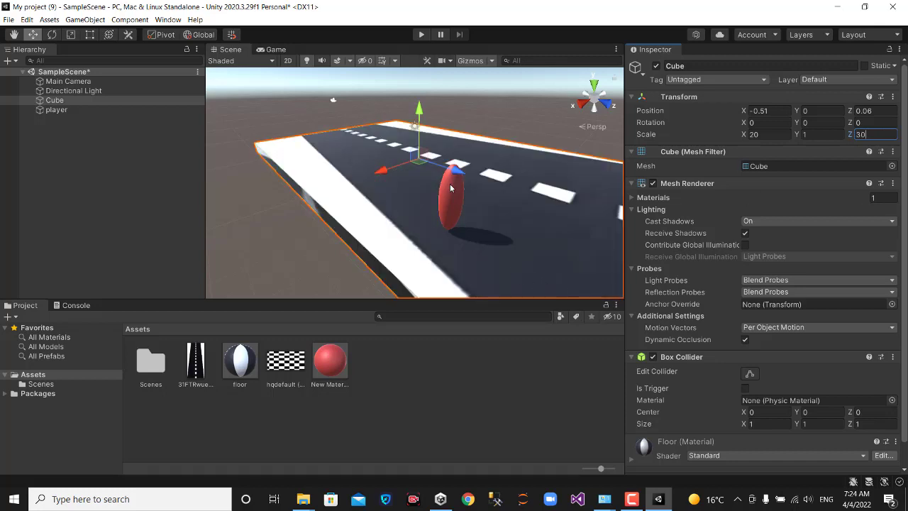
click(452, 188)
drag(472, 213, 616, 257)
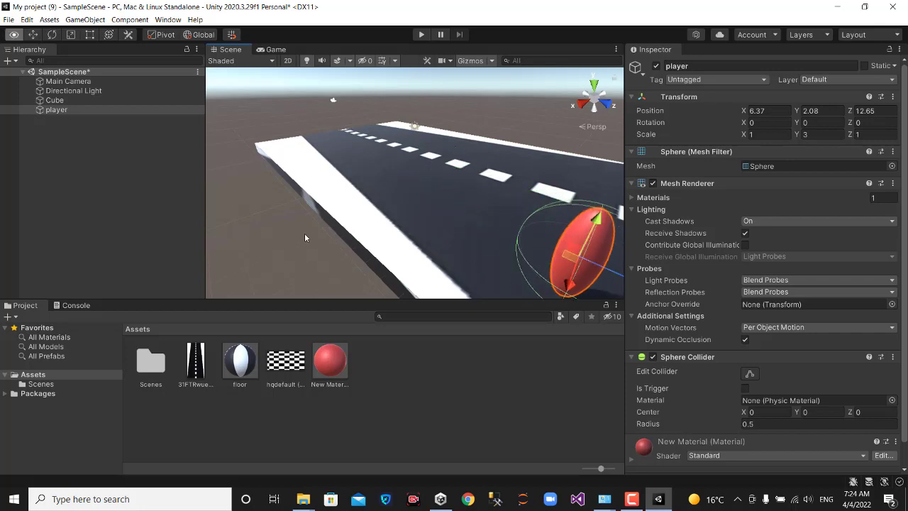
mouse_move(345, 226)
alt+mouse_down()
mouse_move(250, 228)
mouse_move(301, 225)
mouse_move(366, 250)
mouse_move(398, 249)
alt+mouse_up()
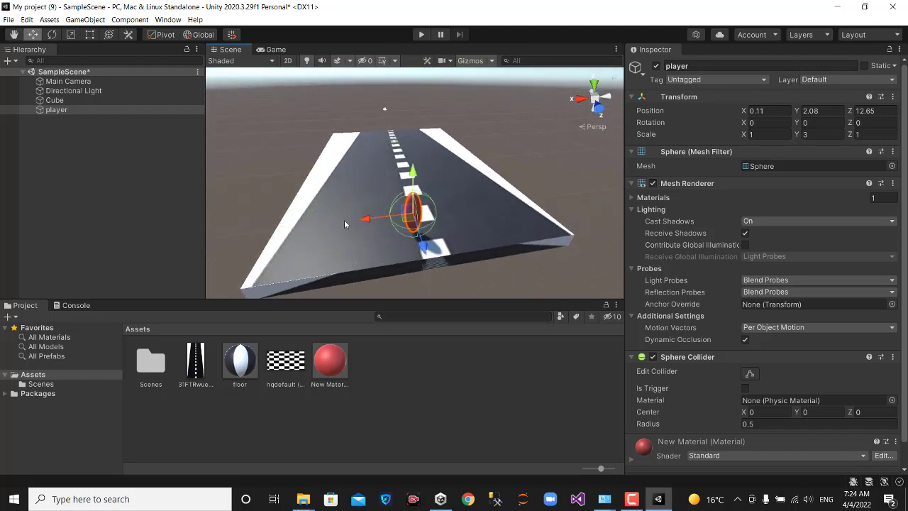
Step: Stretch the floor cube into a long road with a Z scale of 100
click(536, 225)
click(861, 134)
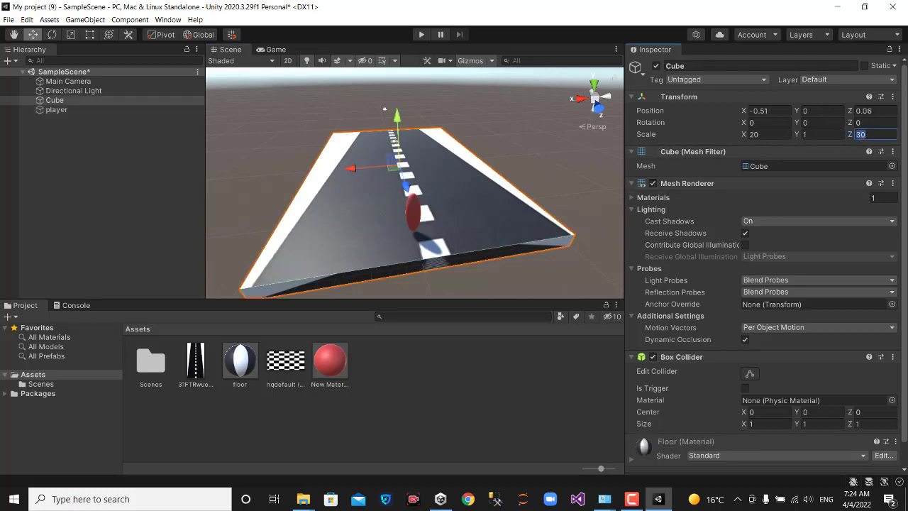
text(10)
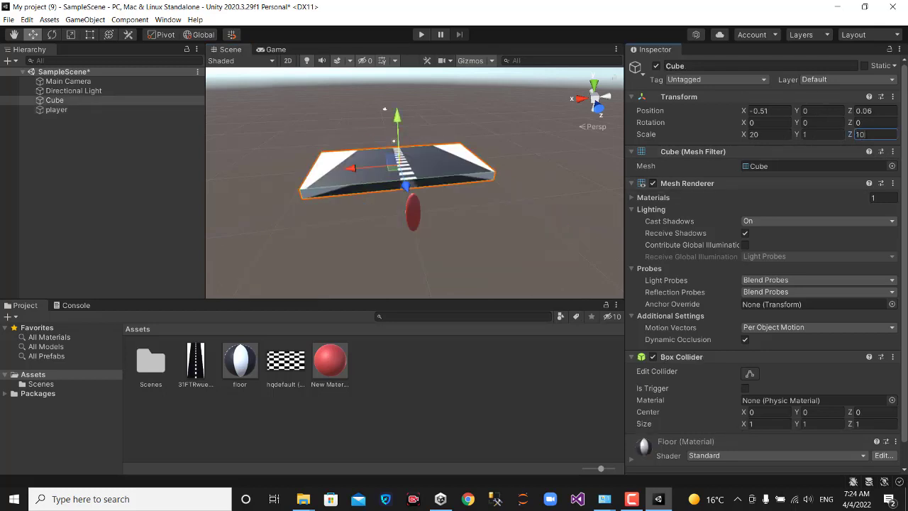
text(0)
scroll(516, 184, down, 2)
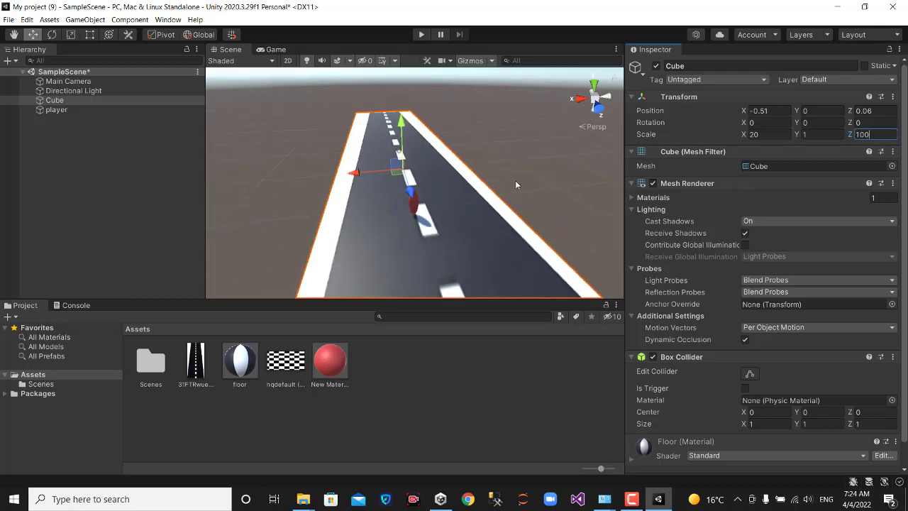
scroll(516, 182, down, 1)
scroll(516, 182, down, 2)
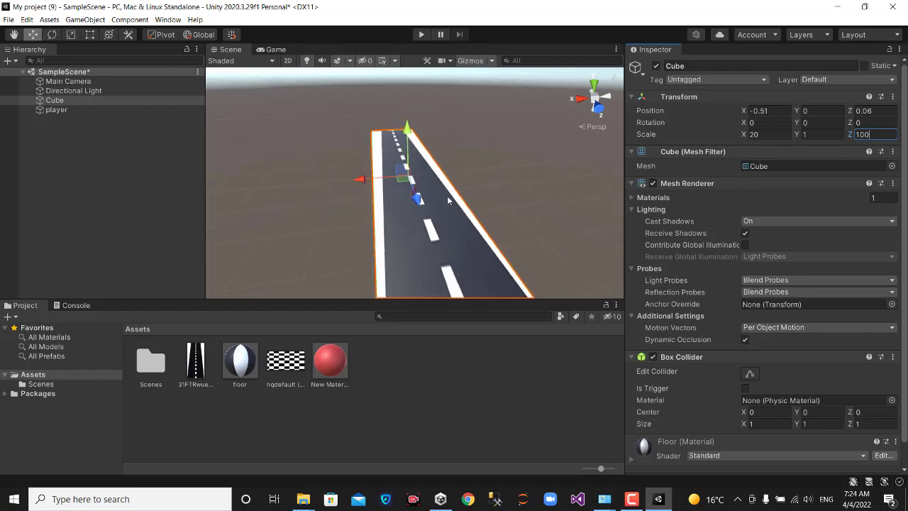
click(419, 197)
Step: Place the player capsule near the road's near end and view straight down the road
double_click(70, 109)
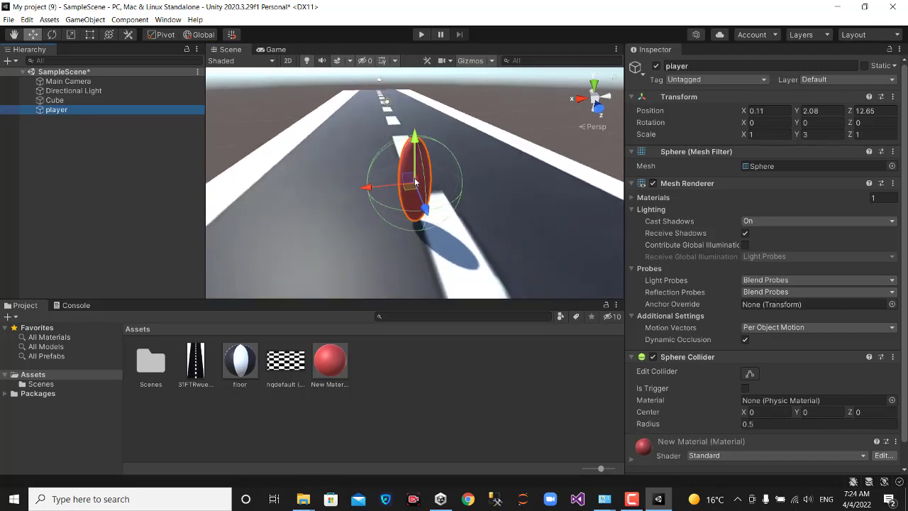
drag(423, 205, 443, 297)
key(f)
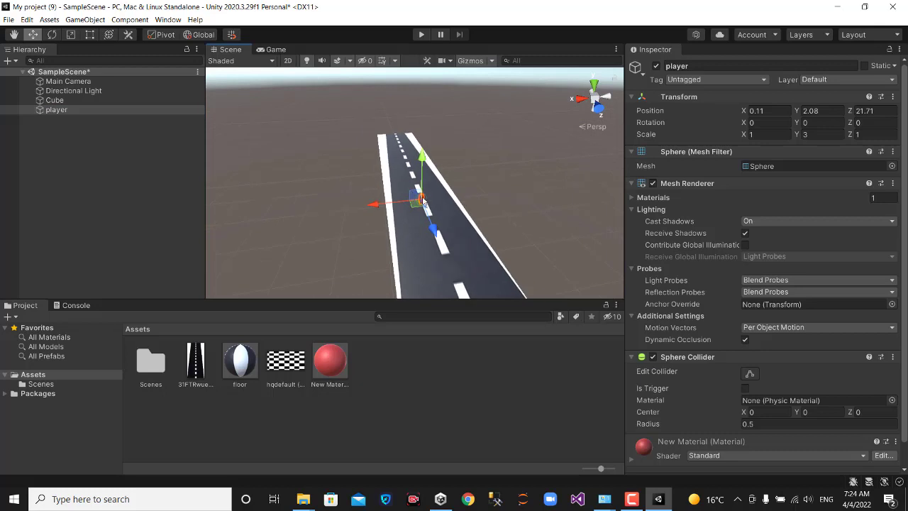
drag(423, 201, 468, 273)
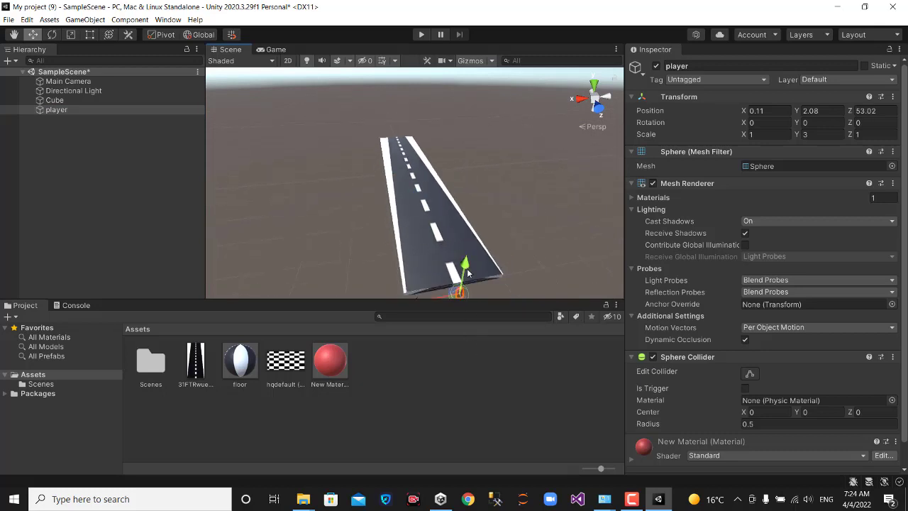
scroll(468, 273, down, 2)
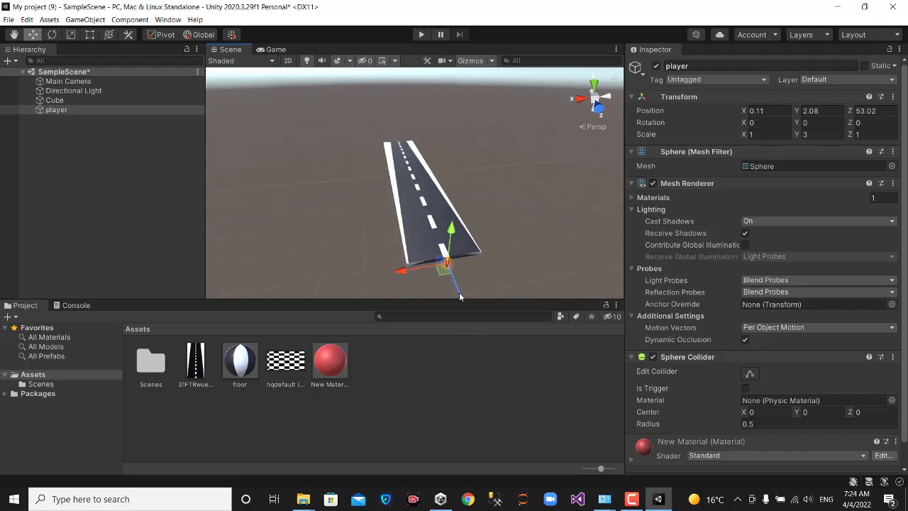
drag(460, 294, 489, 239)
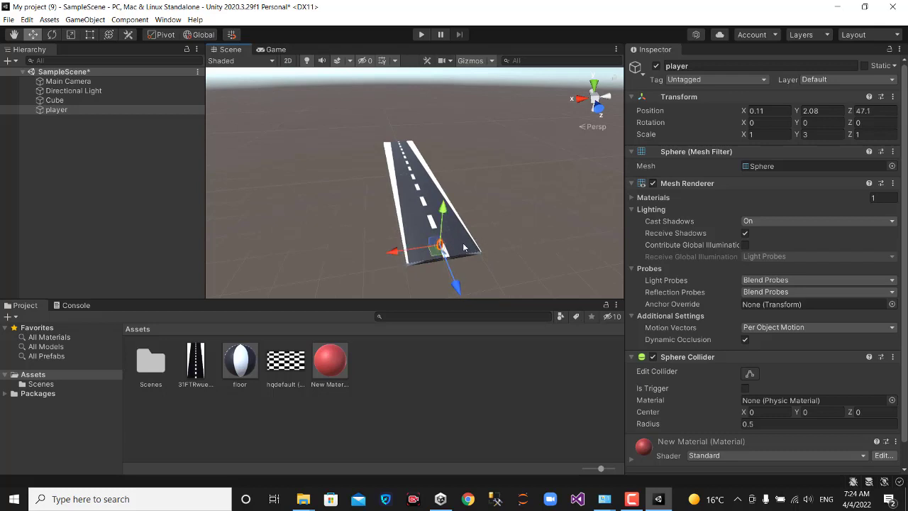
click(489, 244)
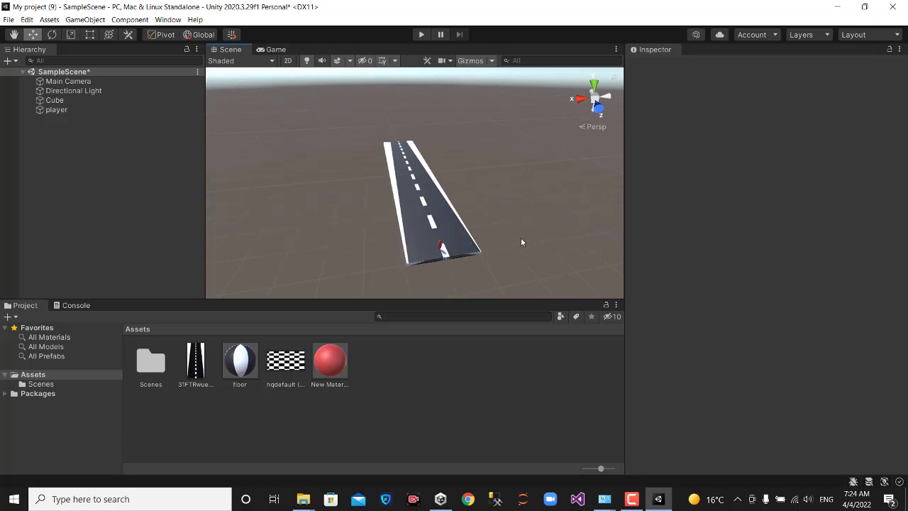
alt+drag(522, 242, 425, 197)
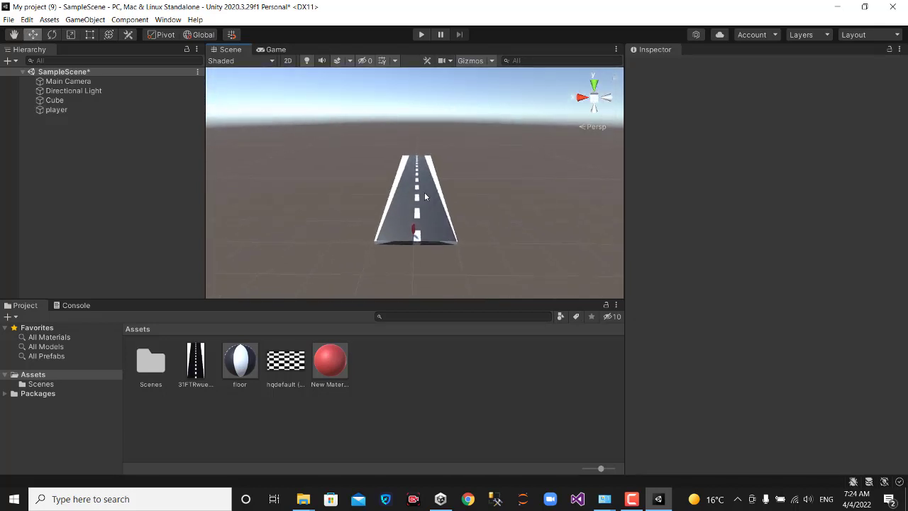
scroll(424, 193, up, 3)
mouse_move(425, 193)
alt+mouse_down()
mouse_move(468, 233)
mouse_move(467, 265)
mouse_move(456, 268)
alt+mouse_up()
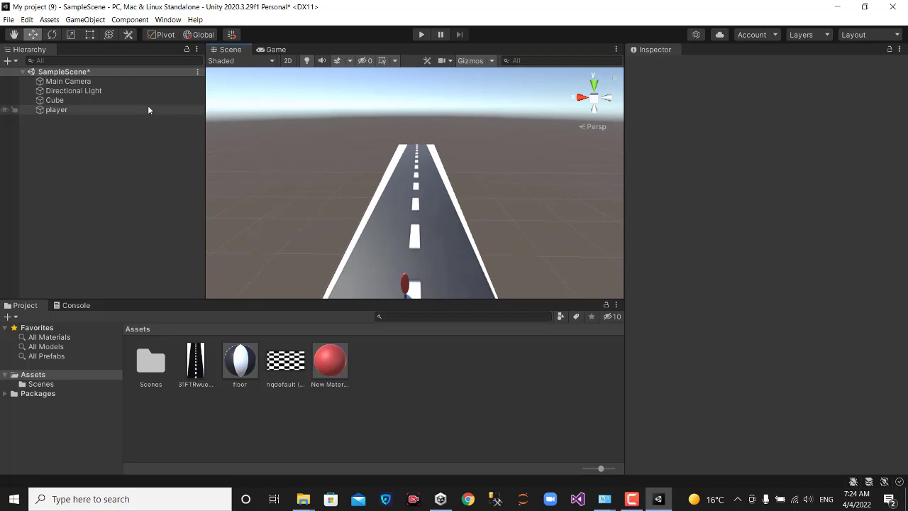
Step: Select Cube (1) and slide it sideways and further down the road
click(7, 62)
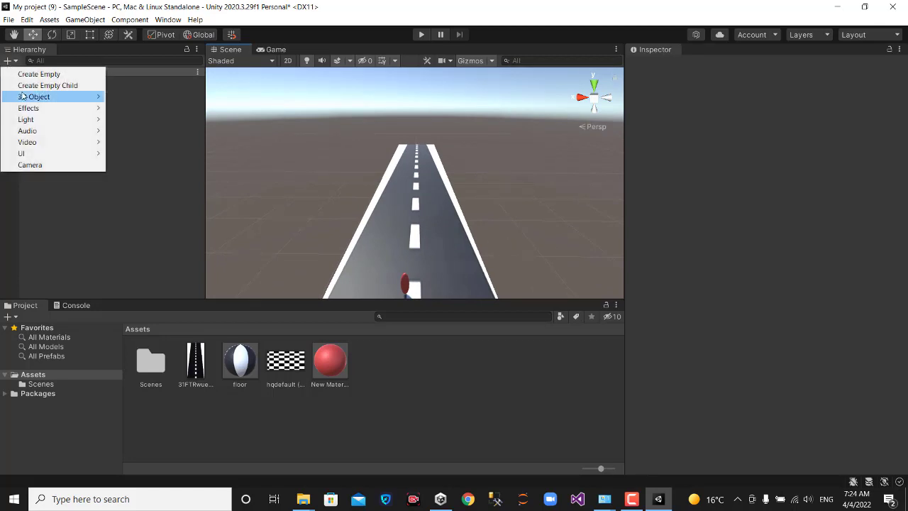
mouse_move(34, 146)
mouse_move(64, 97)
click(144, 100)
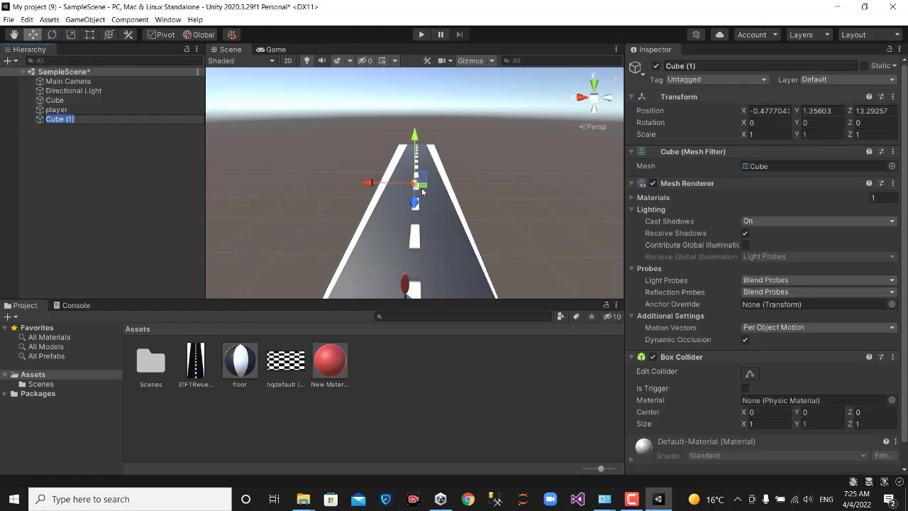
mouse_move(404, 186)
mouse_down()
mouse_move(373, 186)
mouse_move(392, 231)
mouse_move(379, 241)
mouse_move(364, 228)
mouse_up()
Step: Give Cube (1) an X scale of 10 and position it across the road at X 3.2, Z 38.71
click(758, 134)
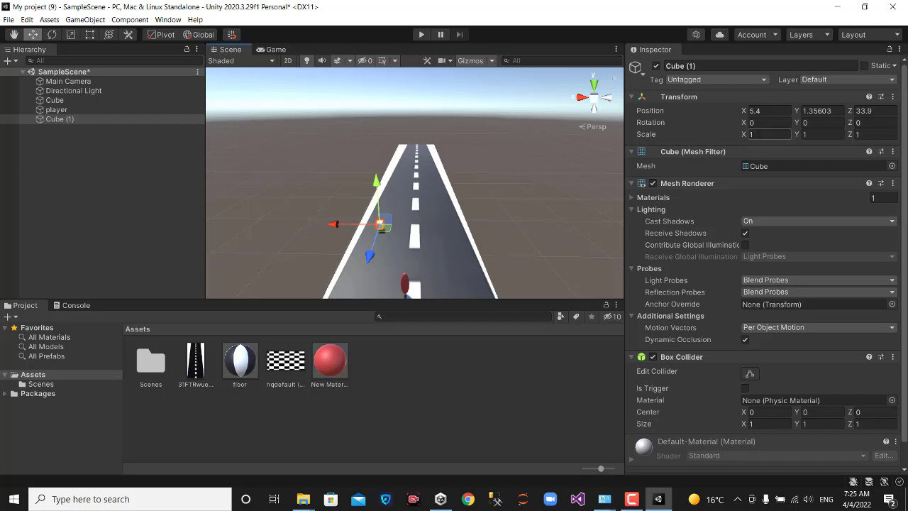
text(0)
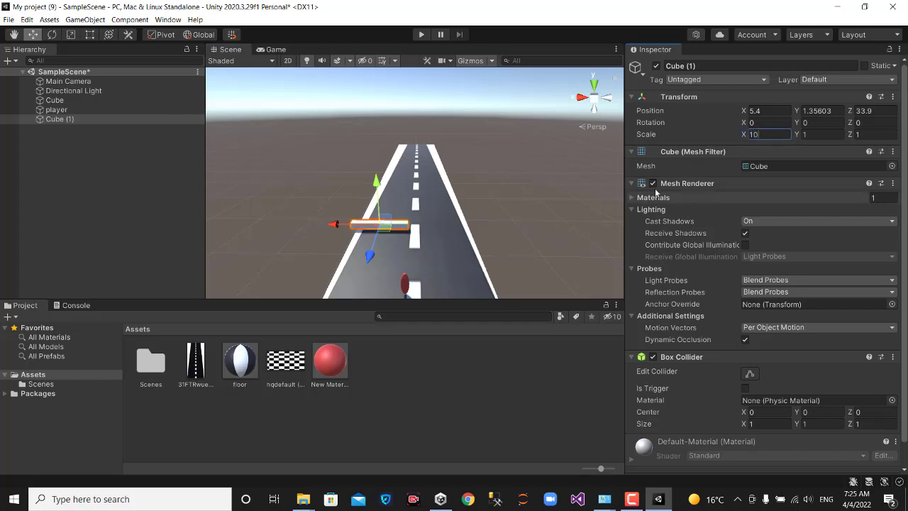
click(410, 233)
click(368, 227)
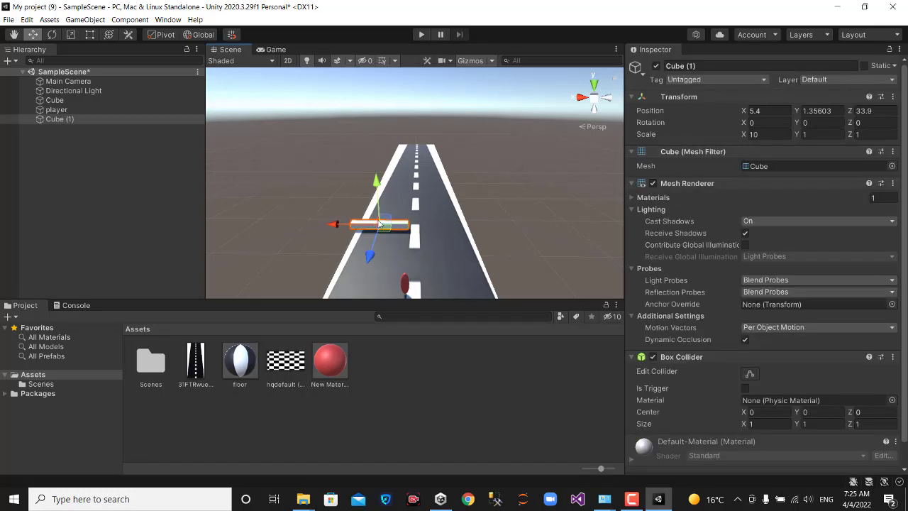
drag(340, 225, 388, 220)
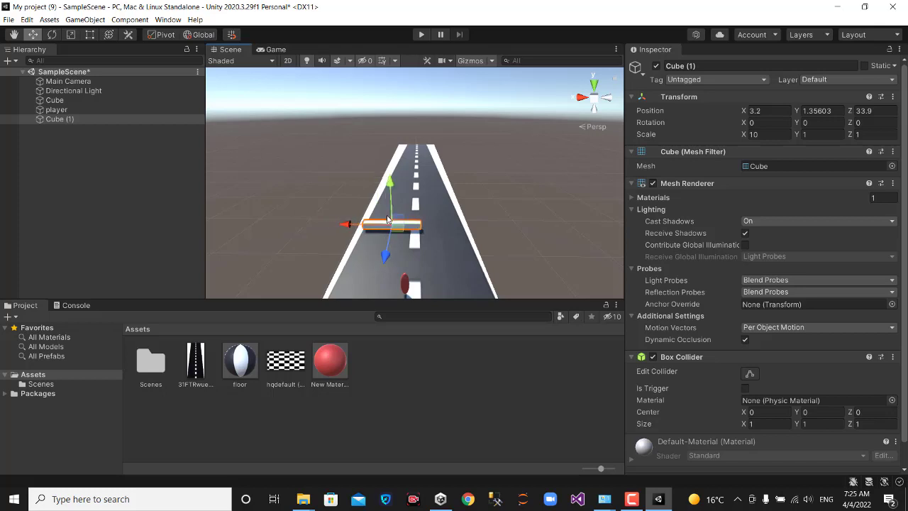
drag(385, 254, 381, 275)
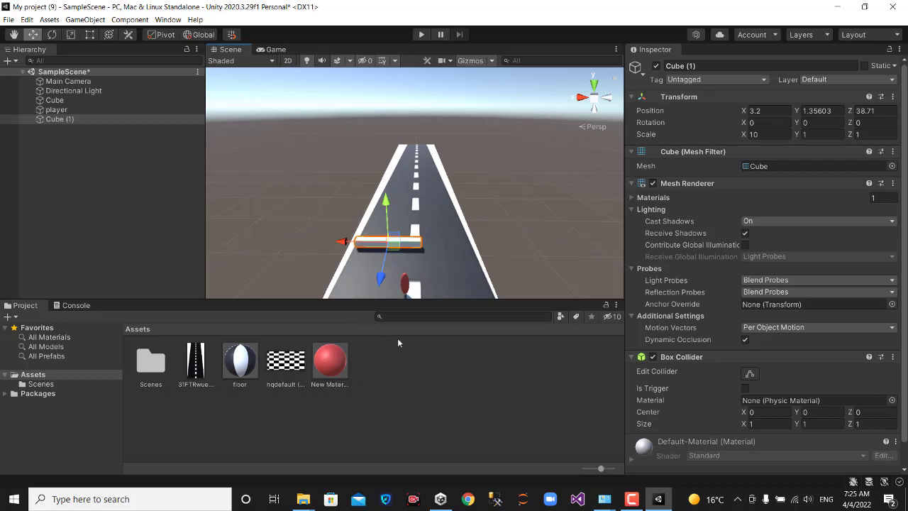
click(414, 364)
click(395, 247)
Step: Open a new Chrome window with a profile and start a search in the address bar
click(467, 499)
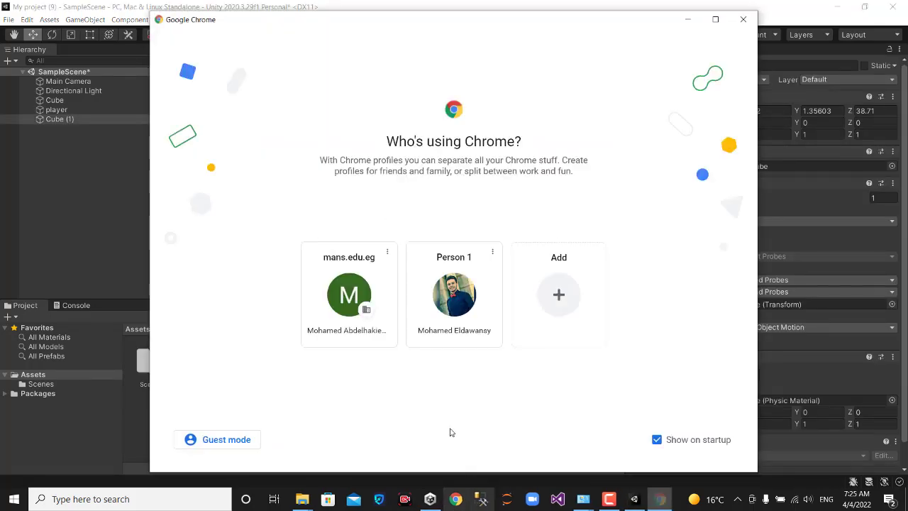
click(458, 294)
click(472, 30)
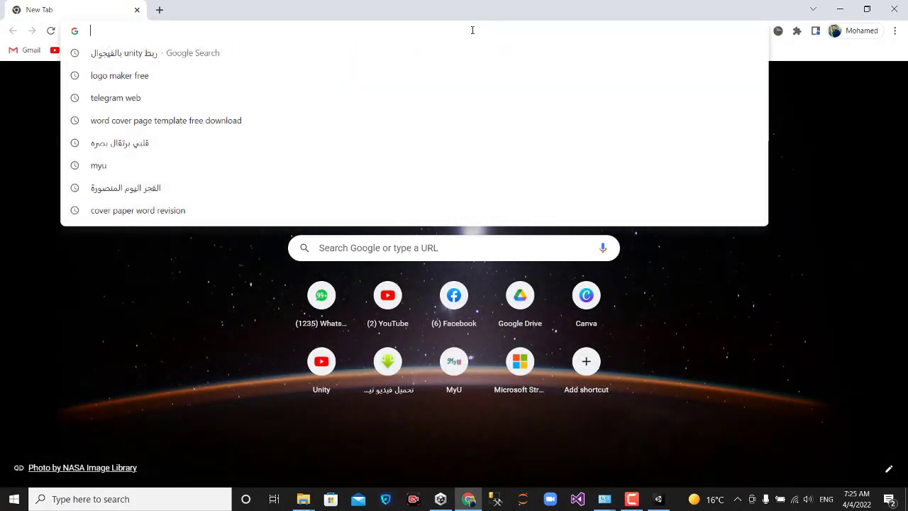
text(w,)
key(BackSpace)
key(BackSpace)
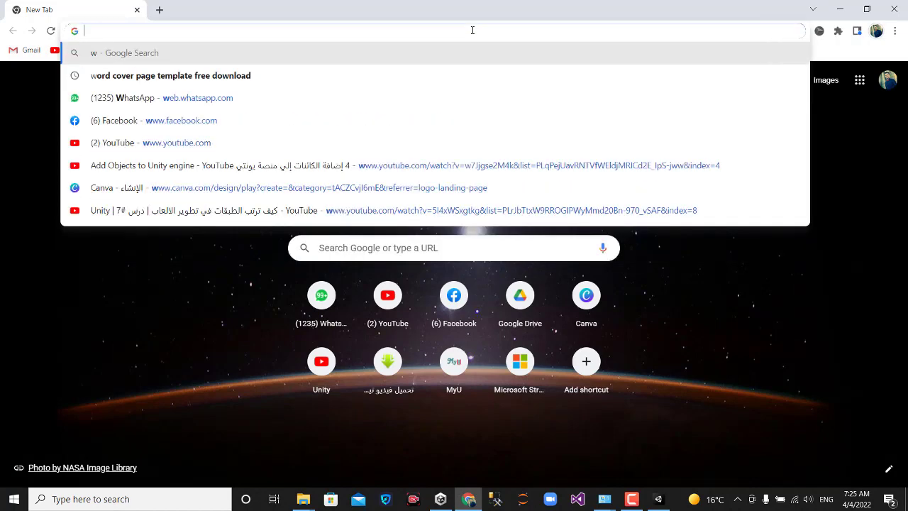
key(Escape)
Step: Search Google for 'bridge', clearing the Arabic text typed first
key(alt+shift)
text(صو)
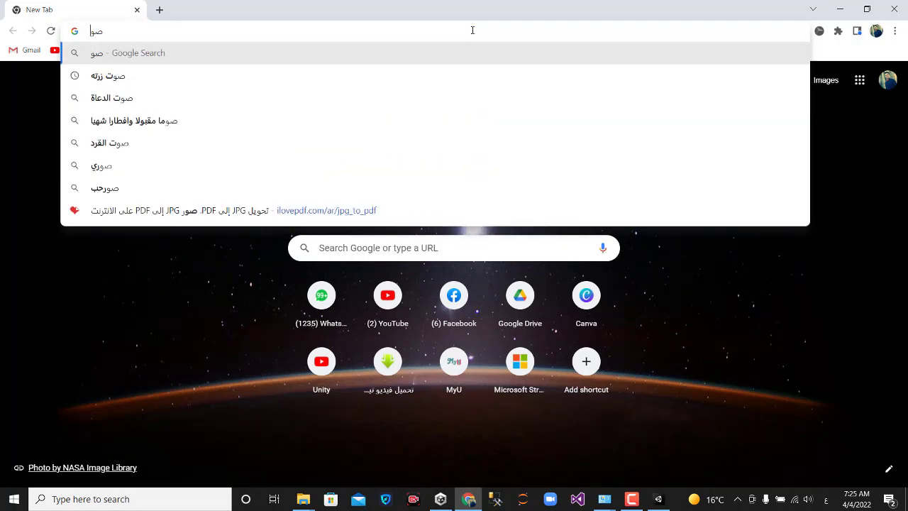
key(BackSpace)
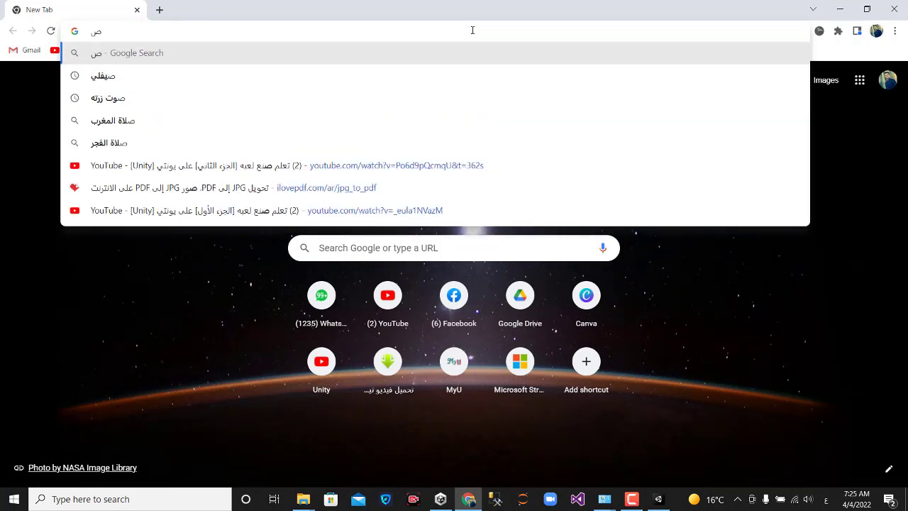
text(ور)
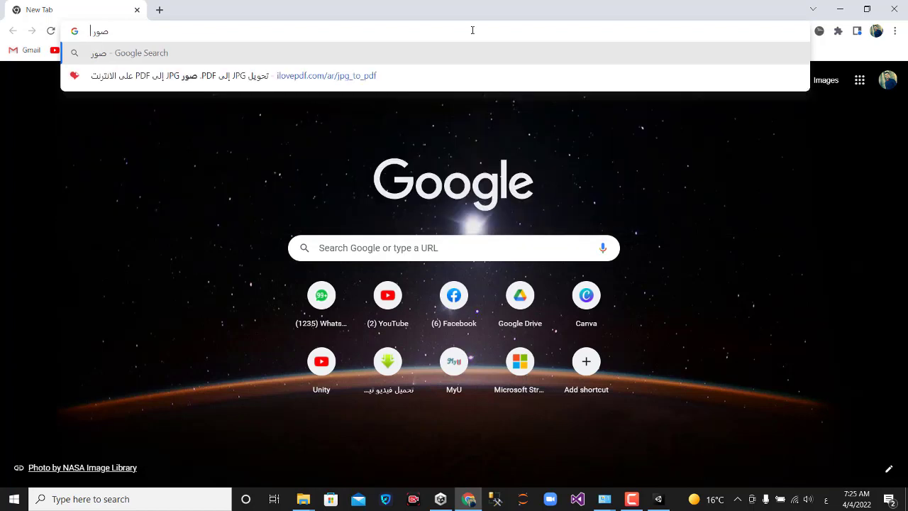
key(BackSpace)
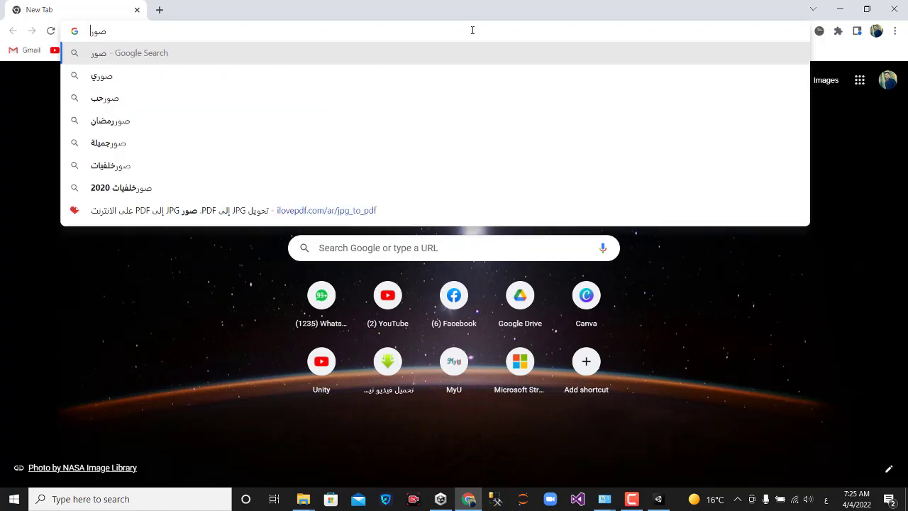
key(BackSpace)
key(BackSpace)
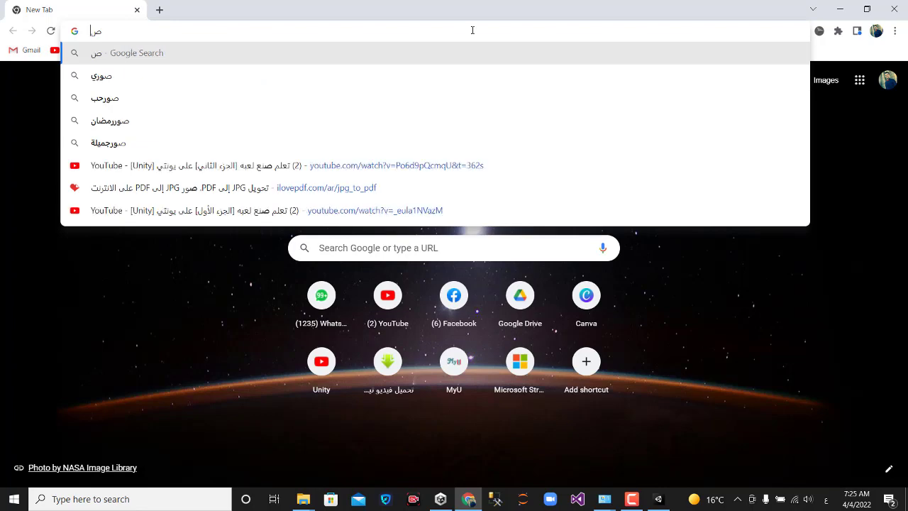
key(BackSpace)
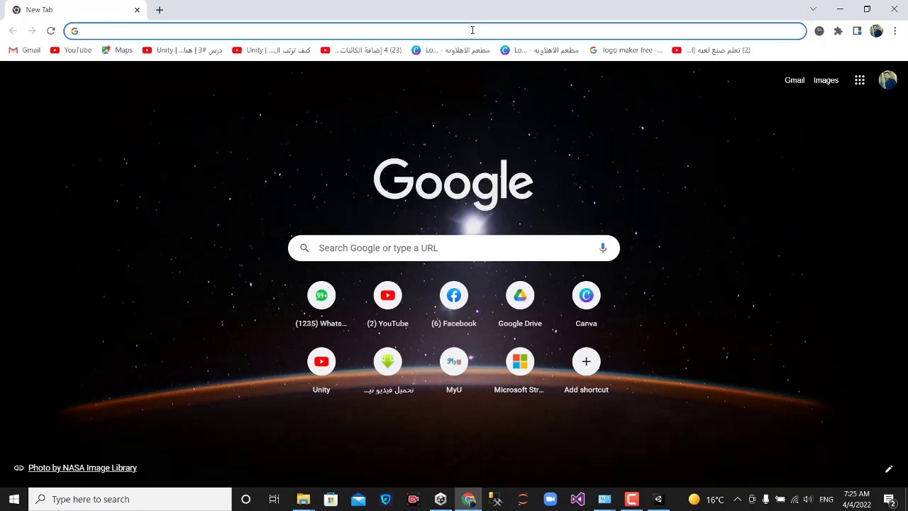
text(bridg)
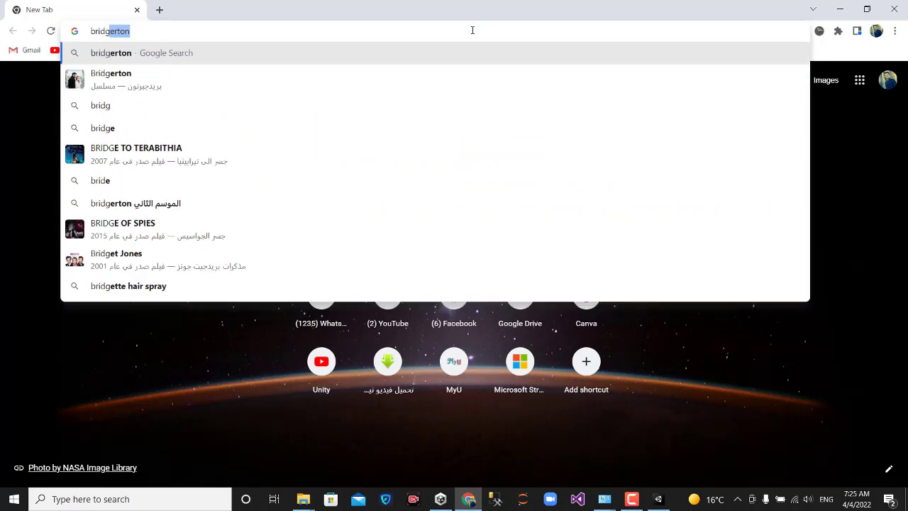
text(e)
key(Return)
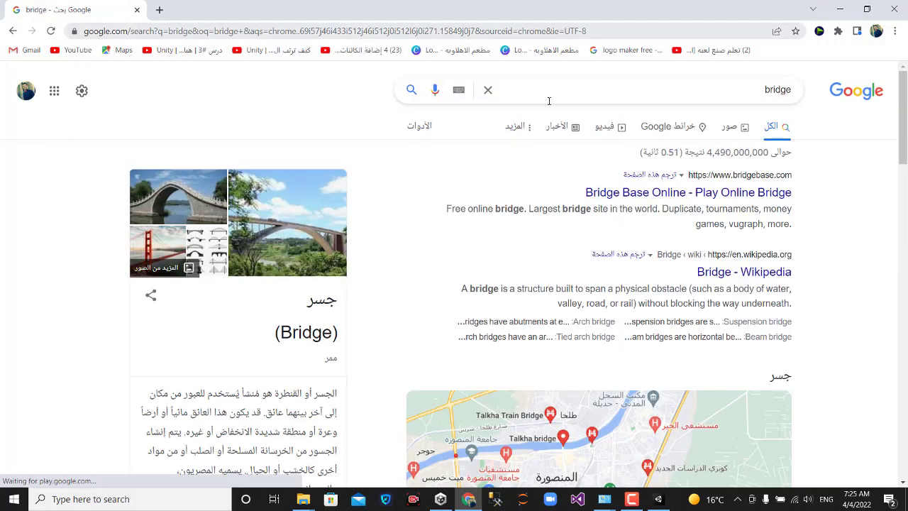
click(733, 122)
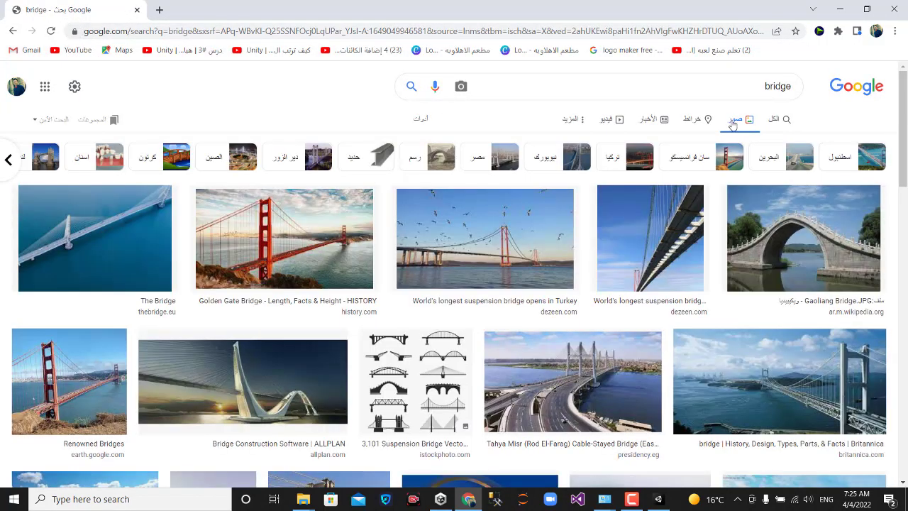
scroll(408, 190, down, 3)
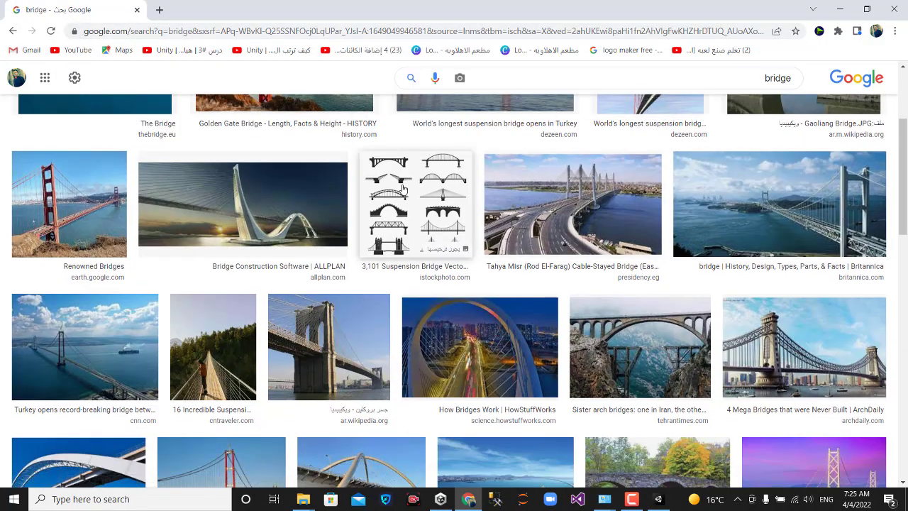
click(409, 190)
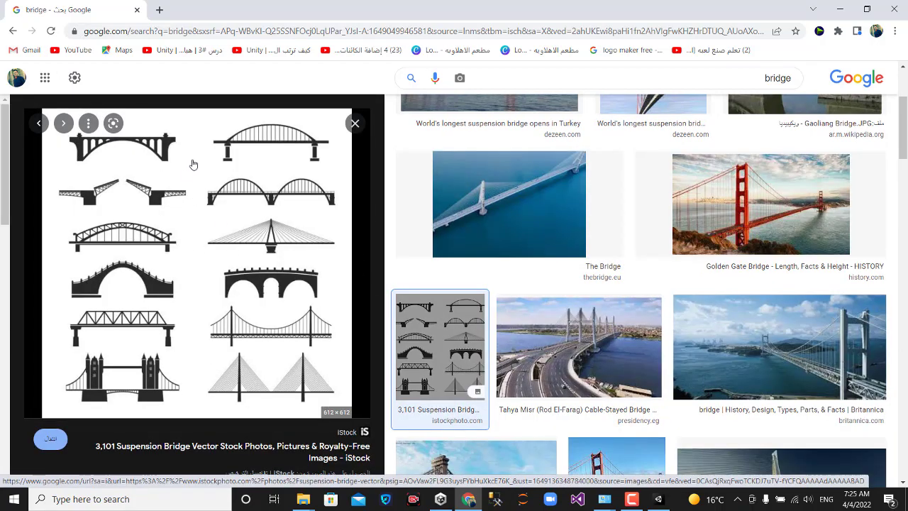
right_click(194, 183)
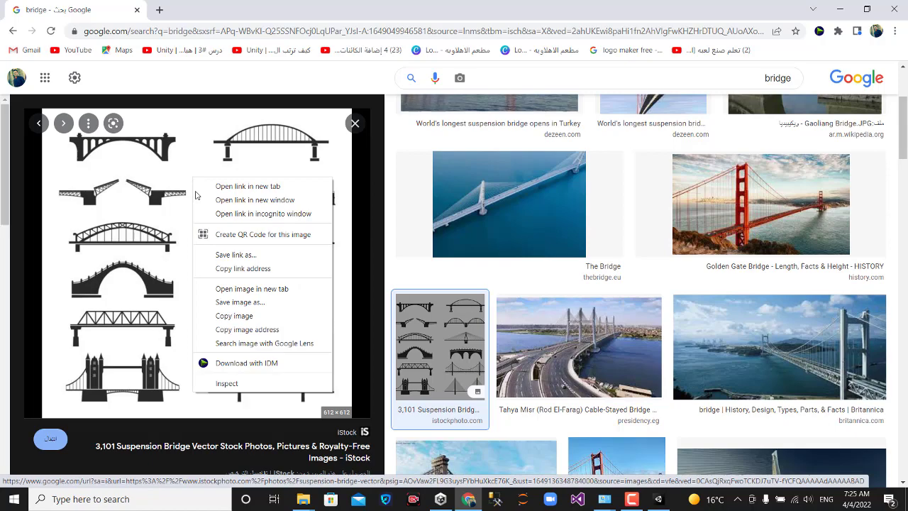
click(267, 304)
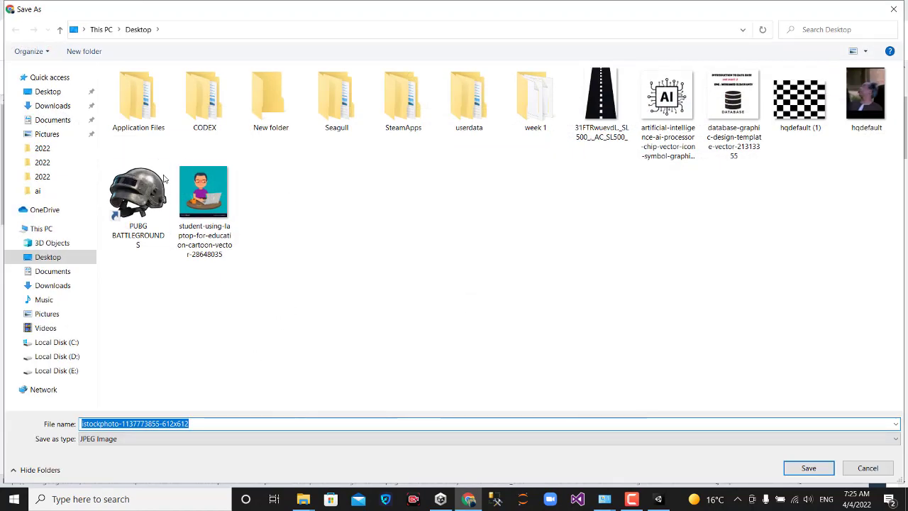
click(51, 91)
click(788, 472)
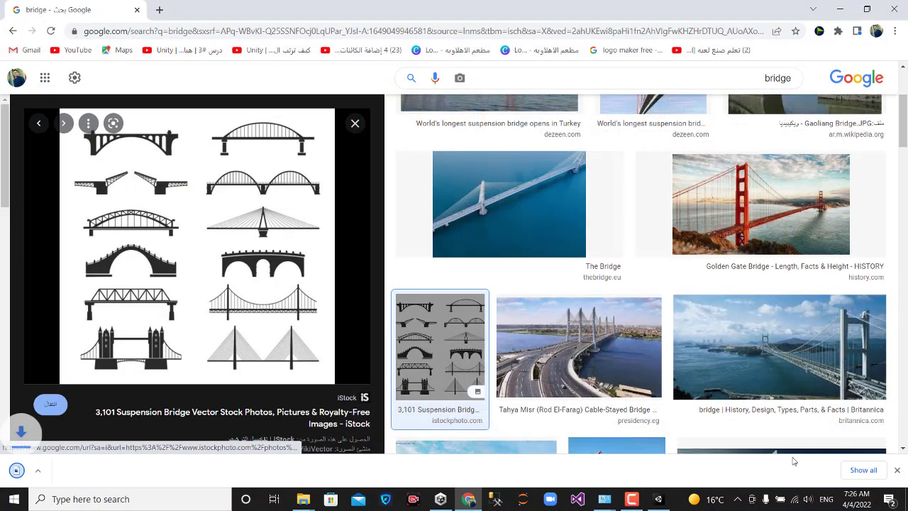
Step: Open the downloaded bridge image in Photos and crop it to the top-left arch bridge
click(70, 471)
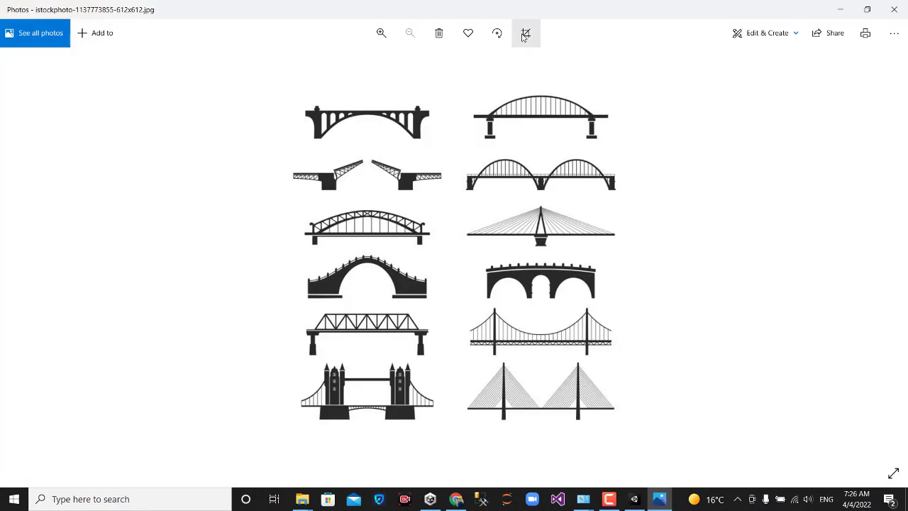
click(526, 33)
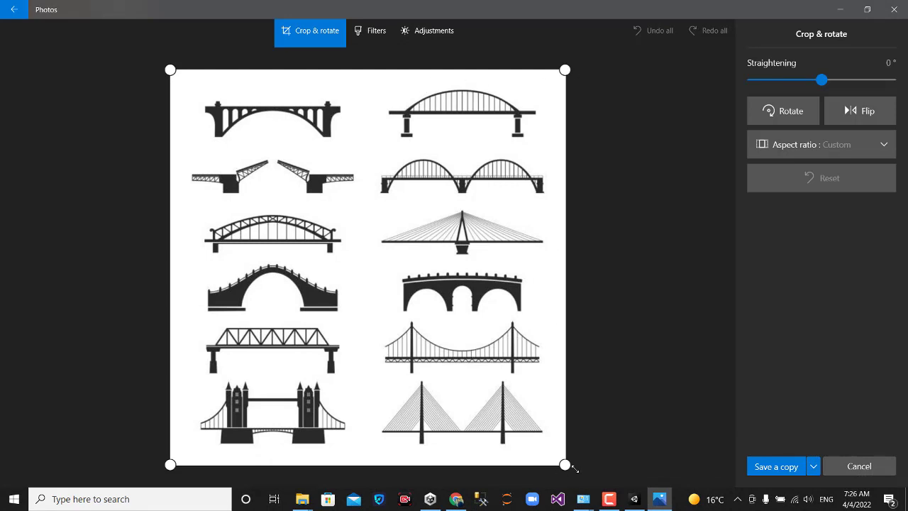
drag(566, 465, 363, 148)
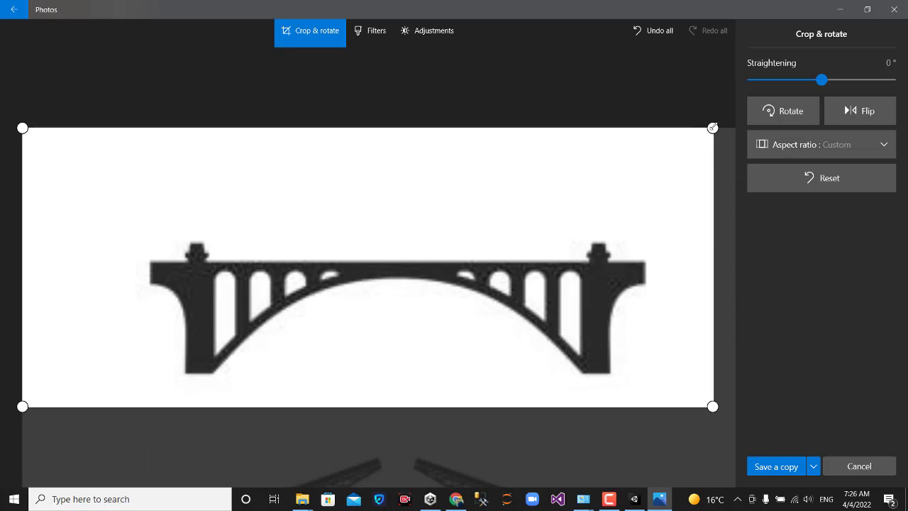
drag(709, 128, 665, 232)
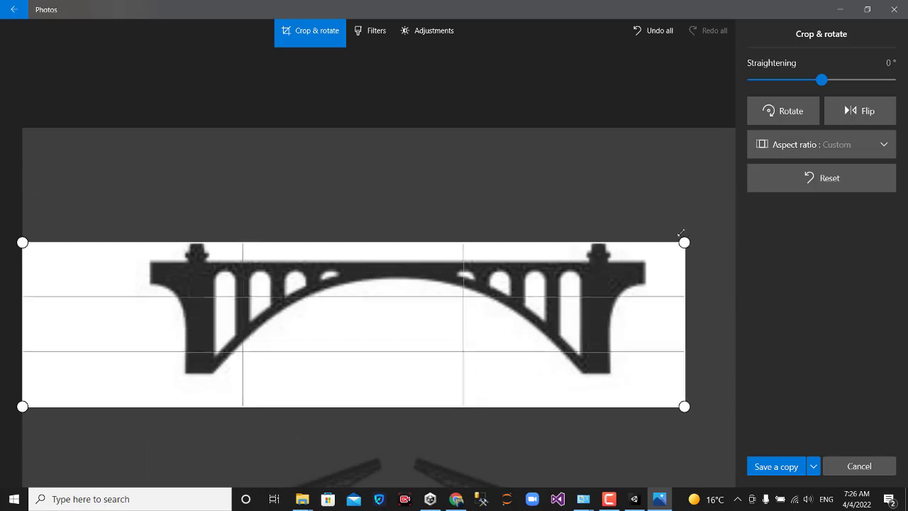
drag(24, 305, 44, 282)
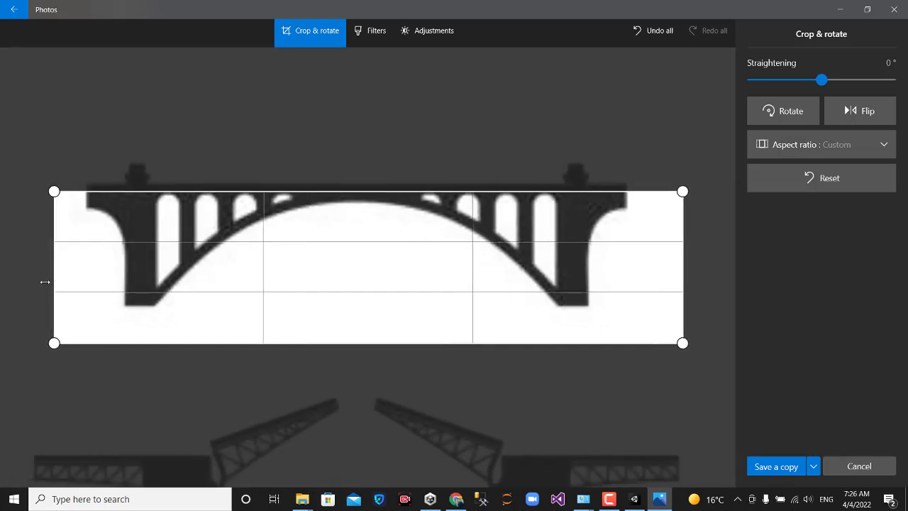
drag(357, 186, 363, 161)
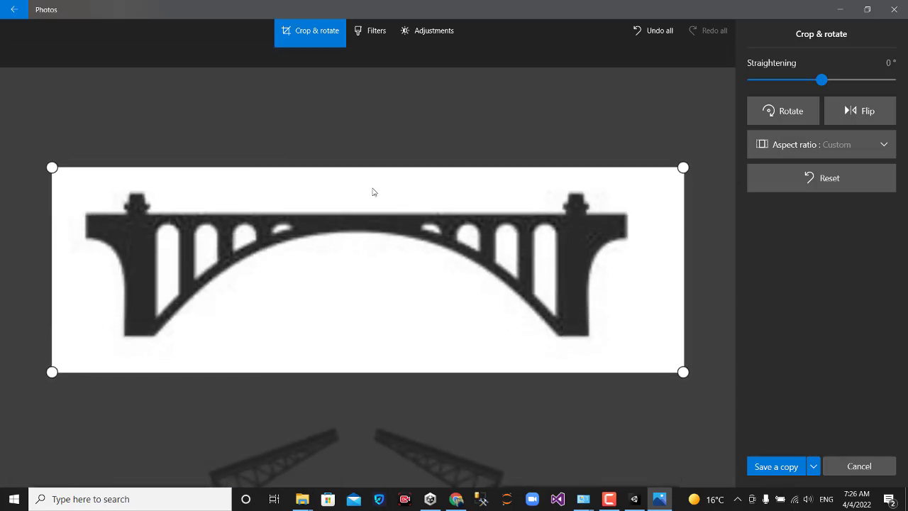
Step: Save the cropped bridge as a copy and return to the desktop
click(813, 466)
click(780, 445)
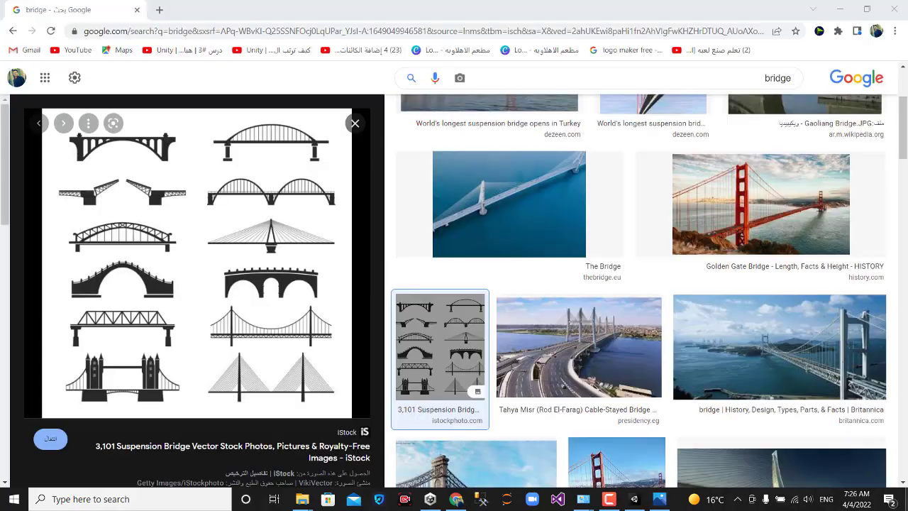
key(alt+Tab)
click(906, 499)
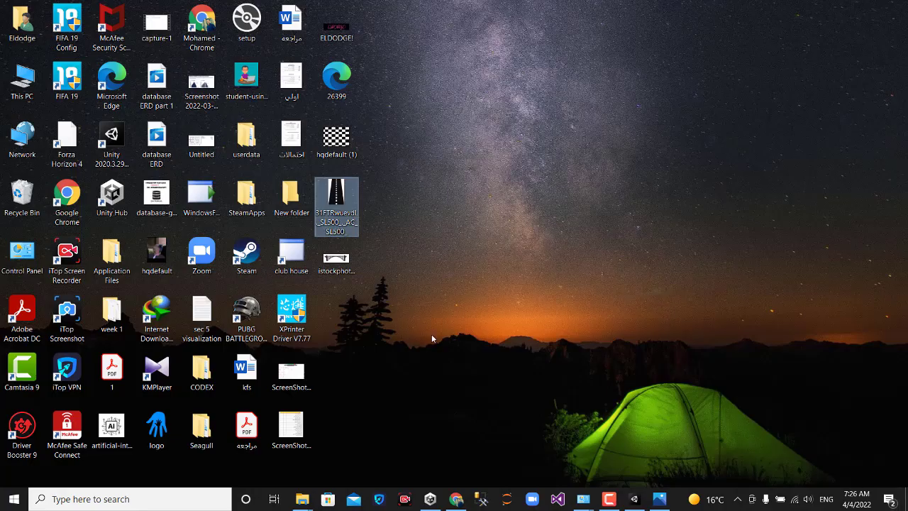
Step: Import the cropped bridge image and assign it as New Material's albedo texture
mouse_move(336, 261)
mouse_down()
mouse_move(630, 499)
mouse_move(402, 366)
mouse_up()
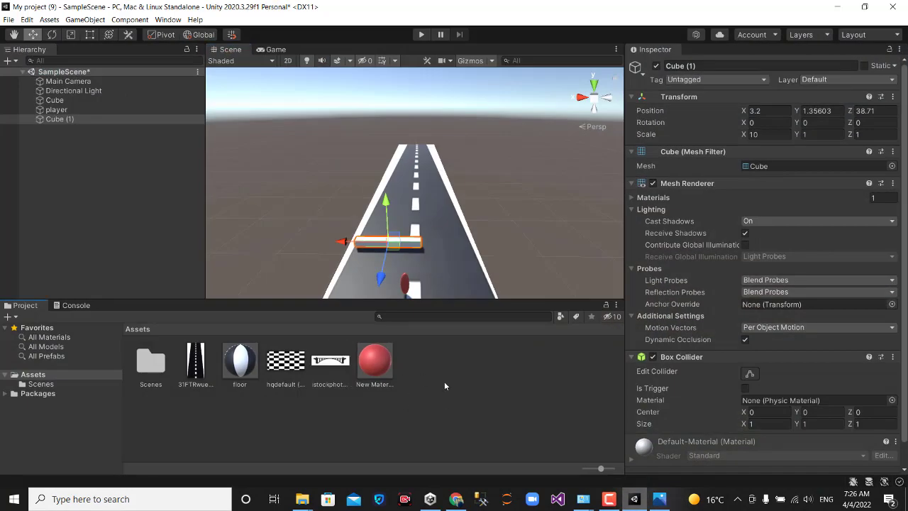
click(375, 362)
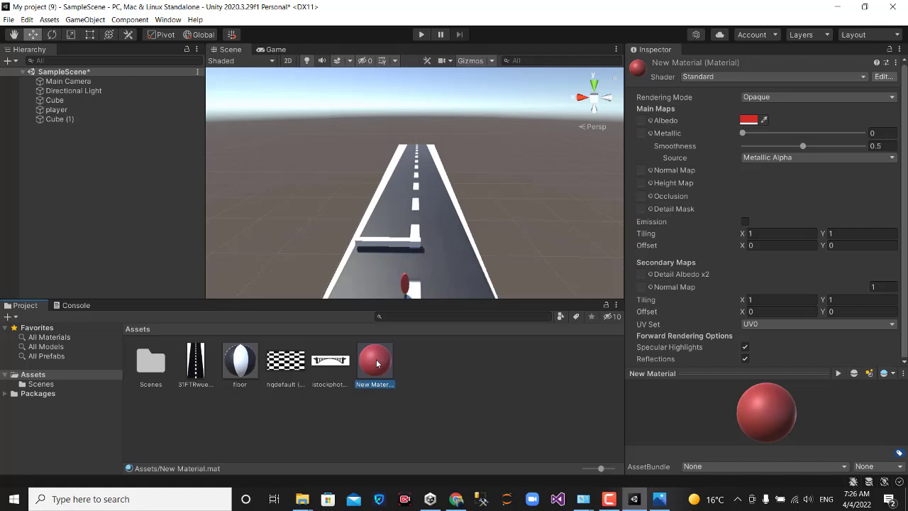
click(650, 121)
scroll(703, 187, down, 5)
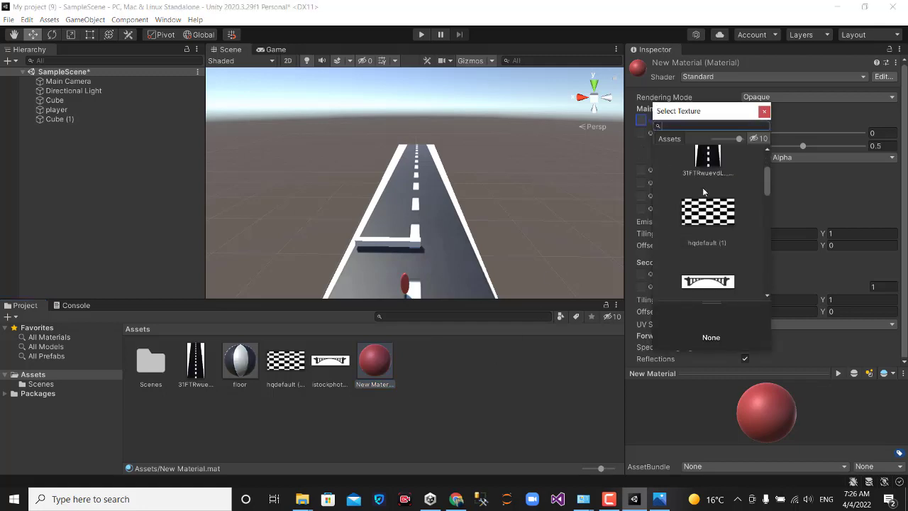
click(710, 257)
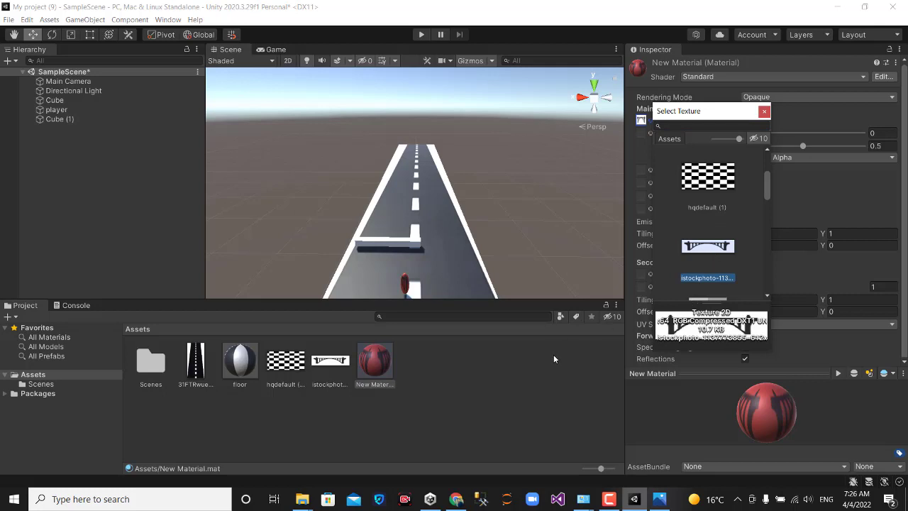
click(437, 421)
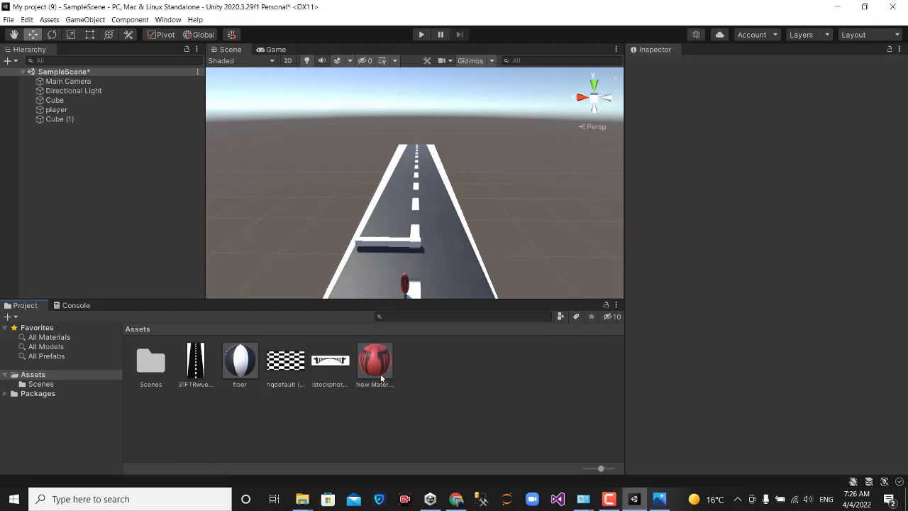
Step: Change New Material's albedo colour from red to white FFFFFF
mouse_move(381, 378)
mouse_down()
mouse_move(397, 242)
mouse_move(381, 367)
mouse_up()
click(375, 374)
click(751, 120)
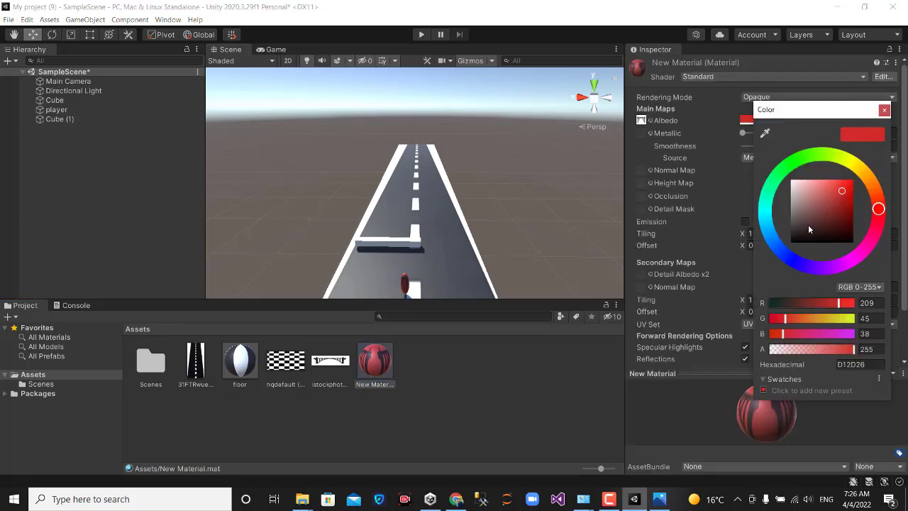
drag(799, 194, 789, 178)
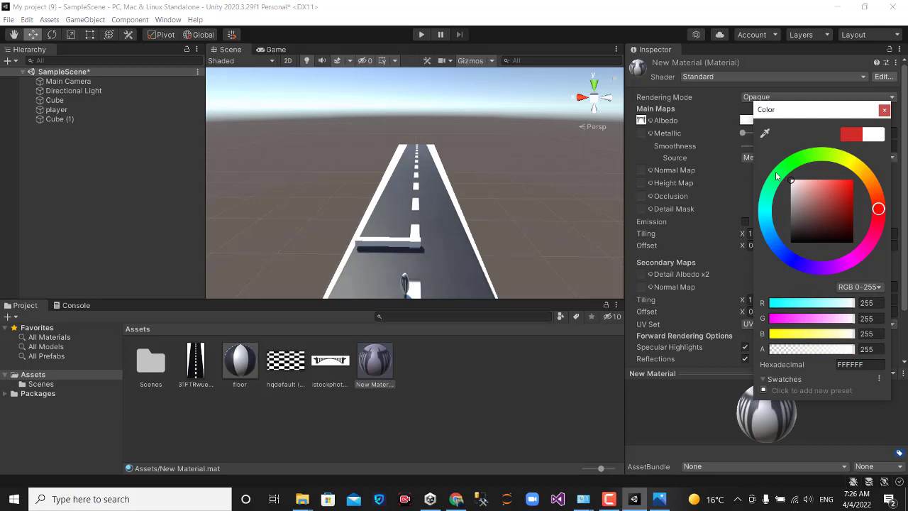
click(860, 350)
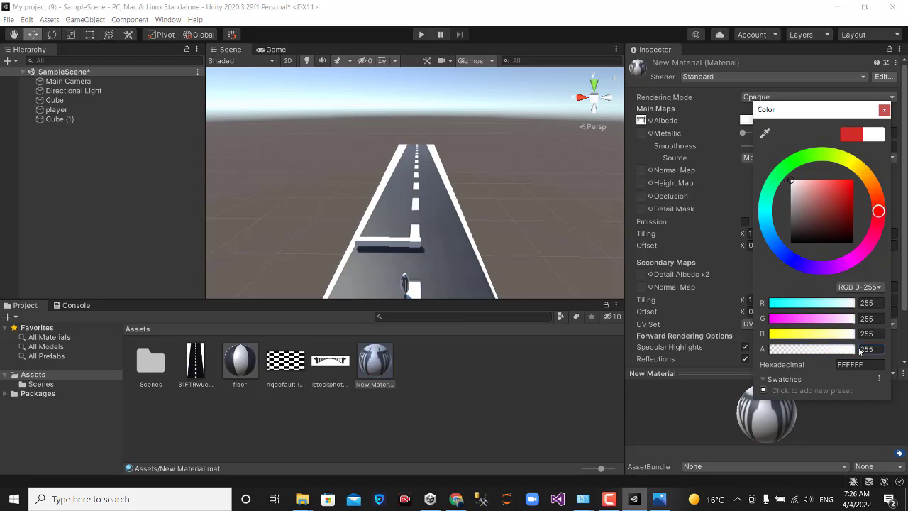
click(853, 336)
click(470, 384)
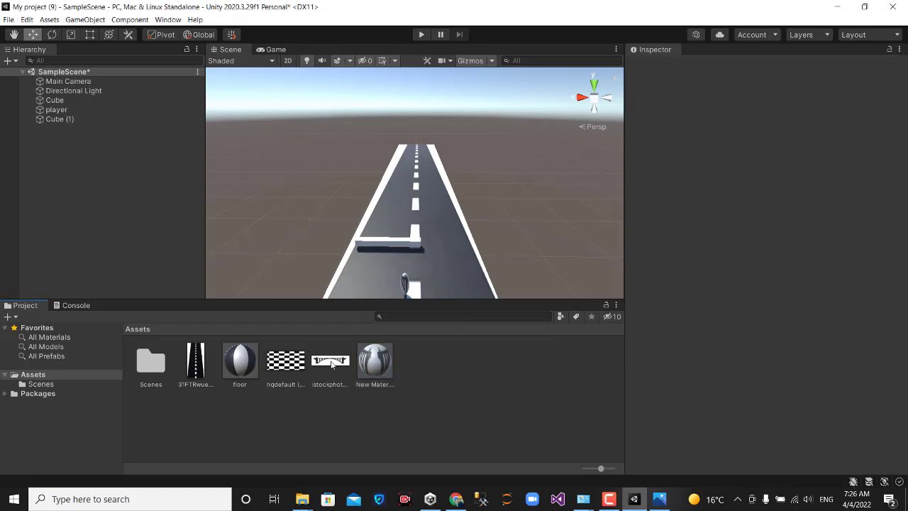
click(331, 362)
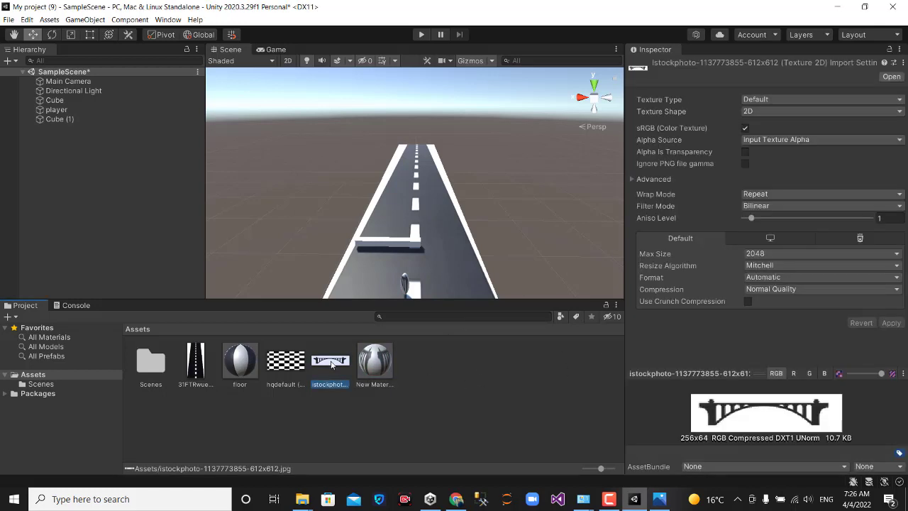
Step: Set Cube (1)'s Scale Y to 4
click(385, 249)
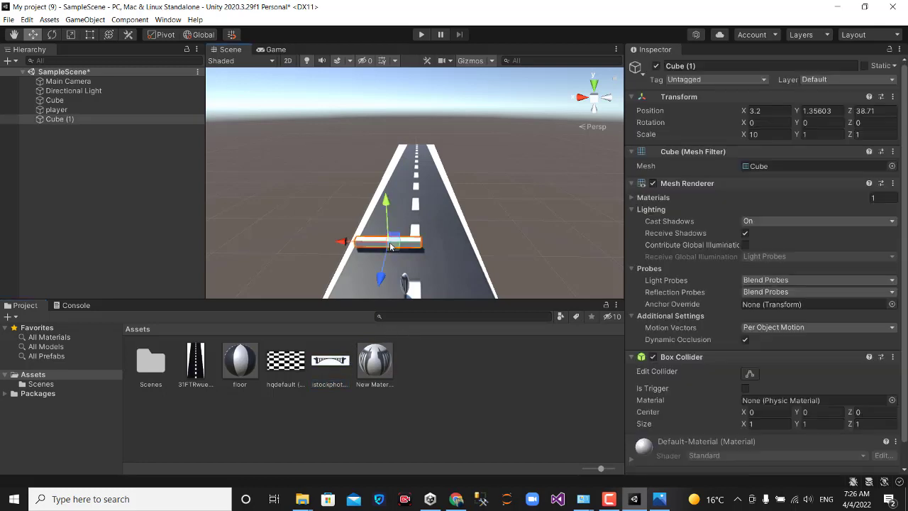
click(806, 134)
text(2)
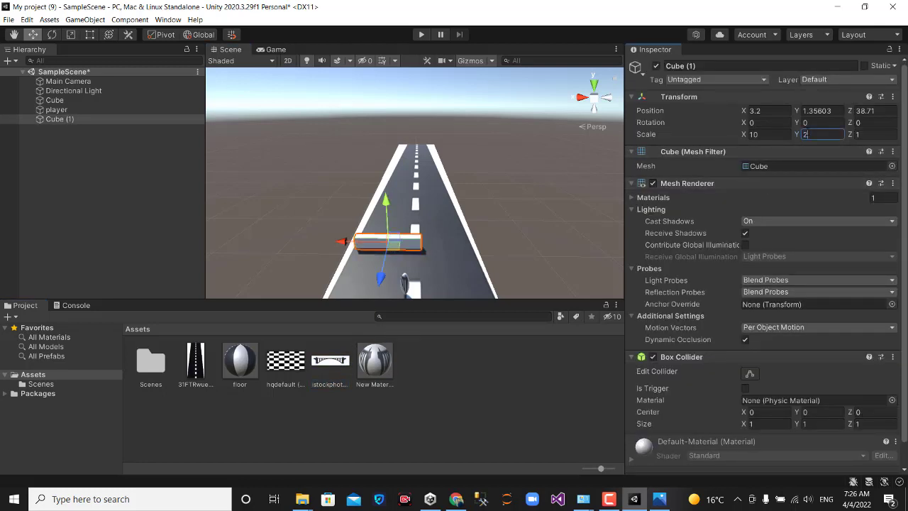
key(BackSpace)
text(3)
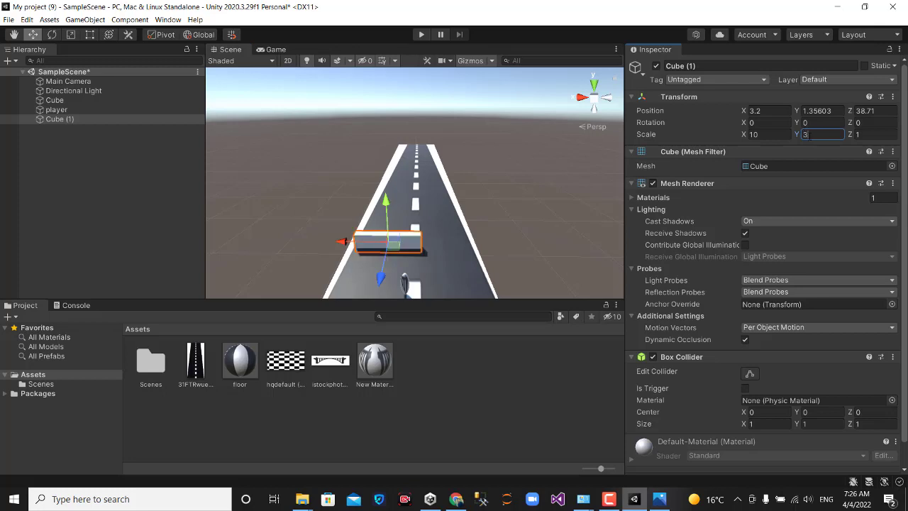
key(BackSpace)
text(4)
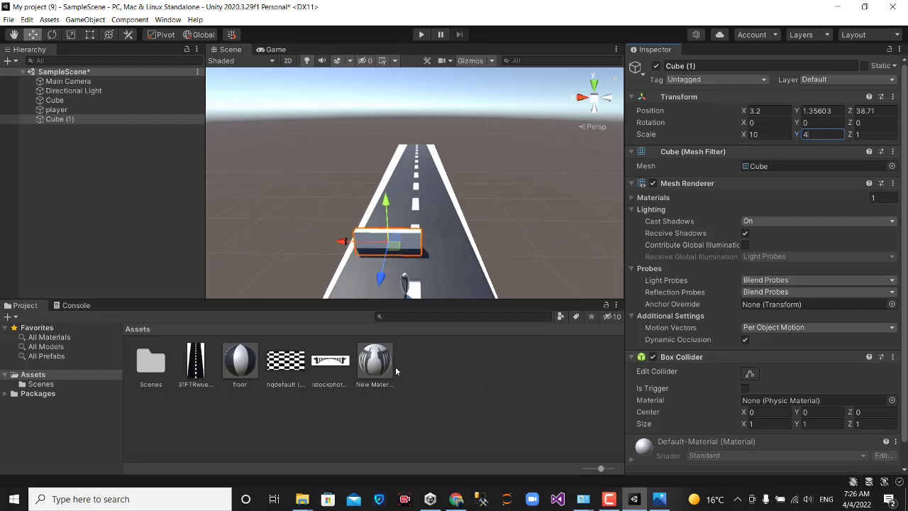
Step: Apply the bridge-textured New Material to Cube (1) and shift it to X 3.56
mouse_move(375, 363)
mouse_down()
mouse_move(370, 273)
mouse_move(383, 245)
mouse_up()
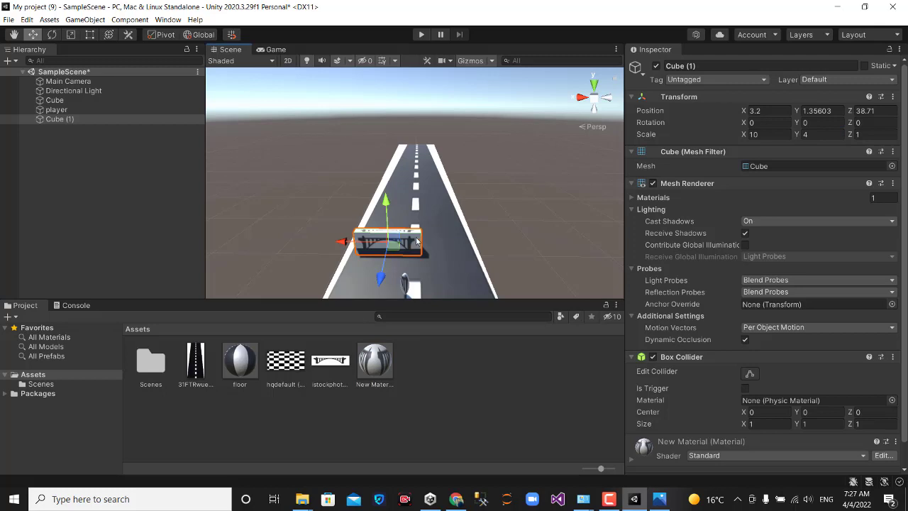
click(426, 249)
click(425, 250)
drag(381, 252, 393, 285)
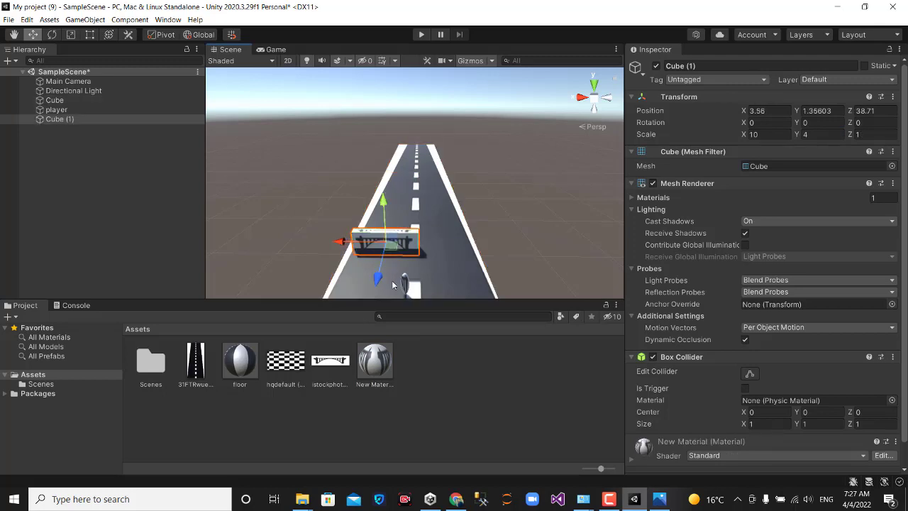
click(408, 286)
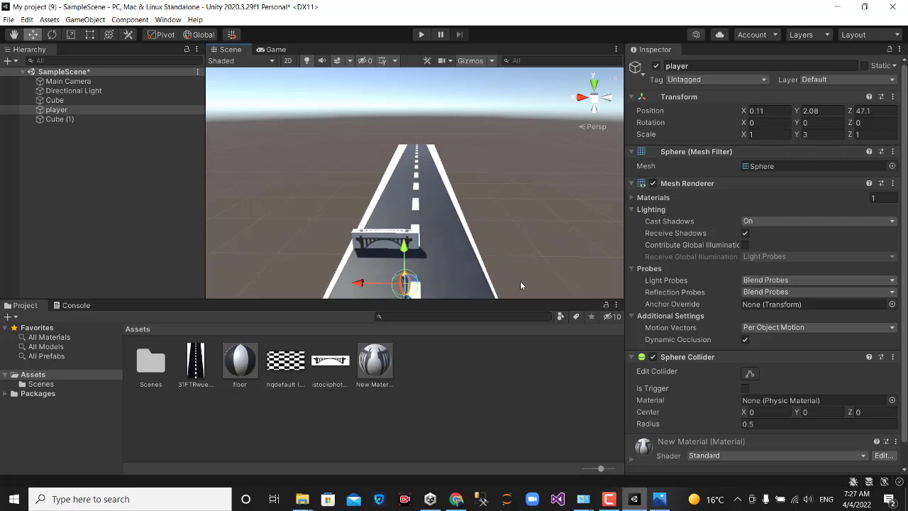
Step: Create a new material asset, New Material 1, in the Assets folder
right_click(448, 367)
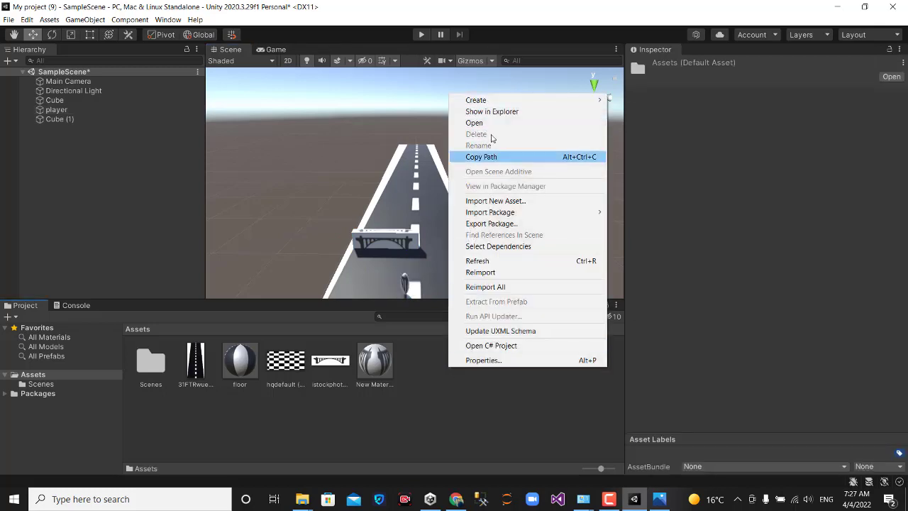
mouse_move(580, 105)
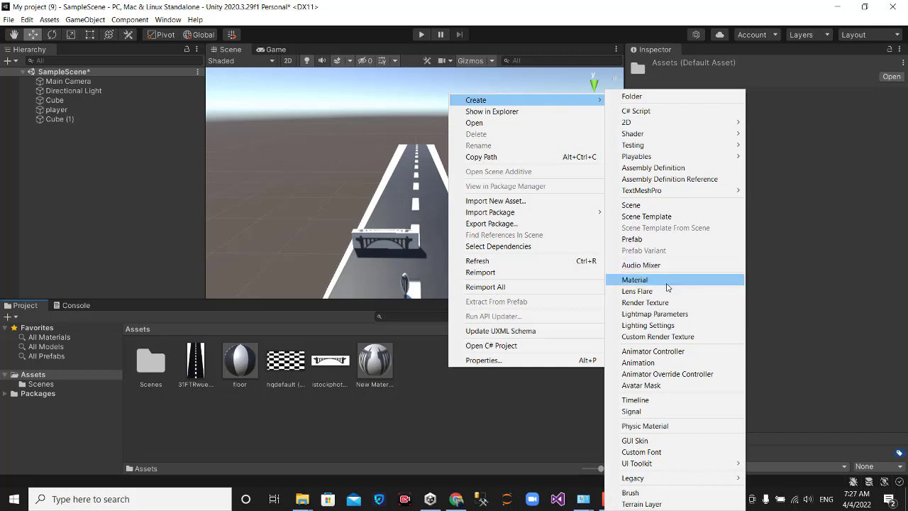
click(667, 279)
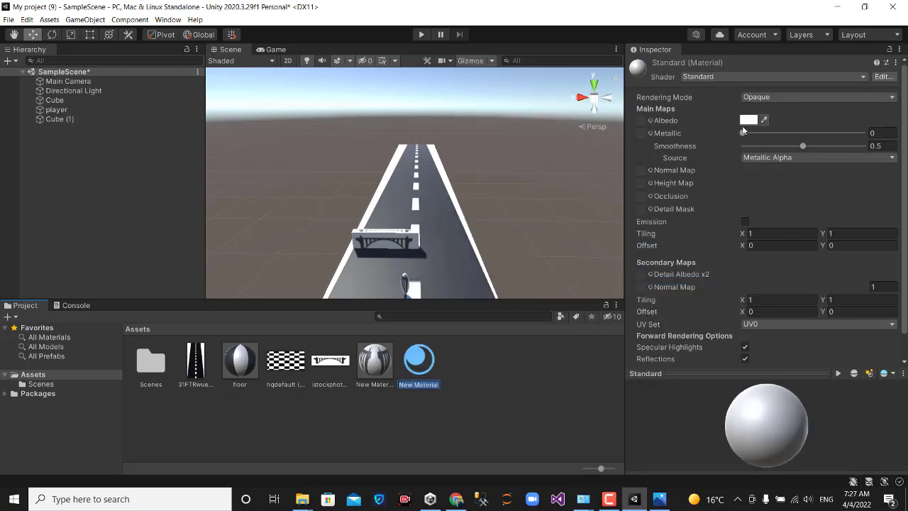
Step: Colour New Material 1's albedo red (C83C3C) and apply it to the player sphere
click(748, 119)
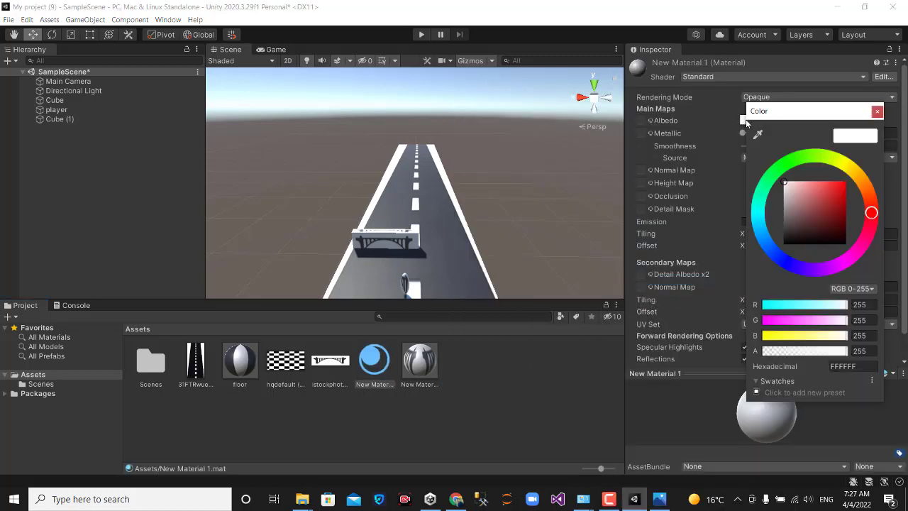
click(868, 227)
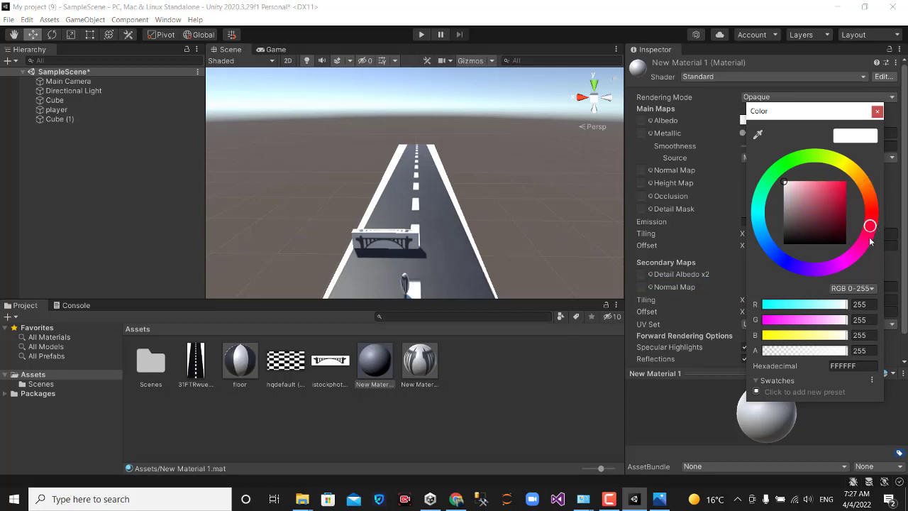
drag(867, 228, 870, 213)
click(833, 213)
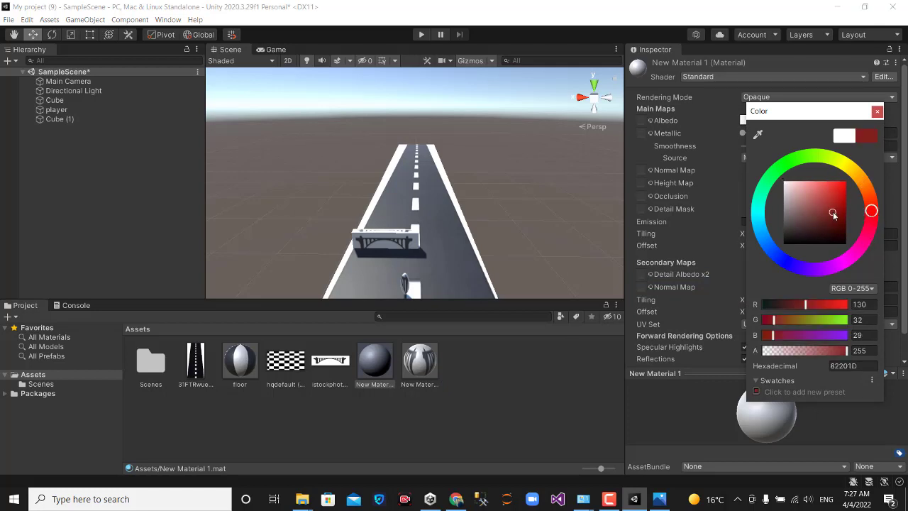
click(878, 111)
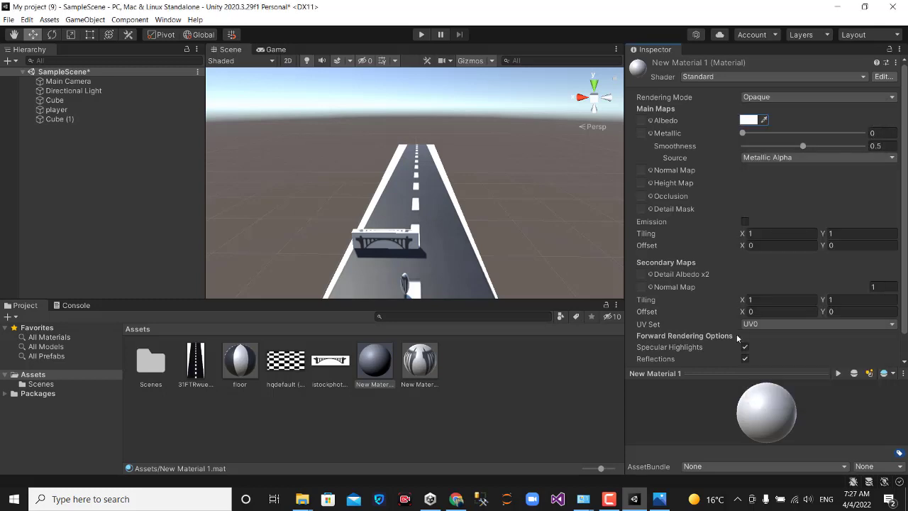
click(747, 120)
click(826, 193)
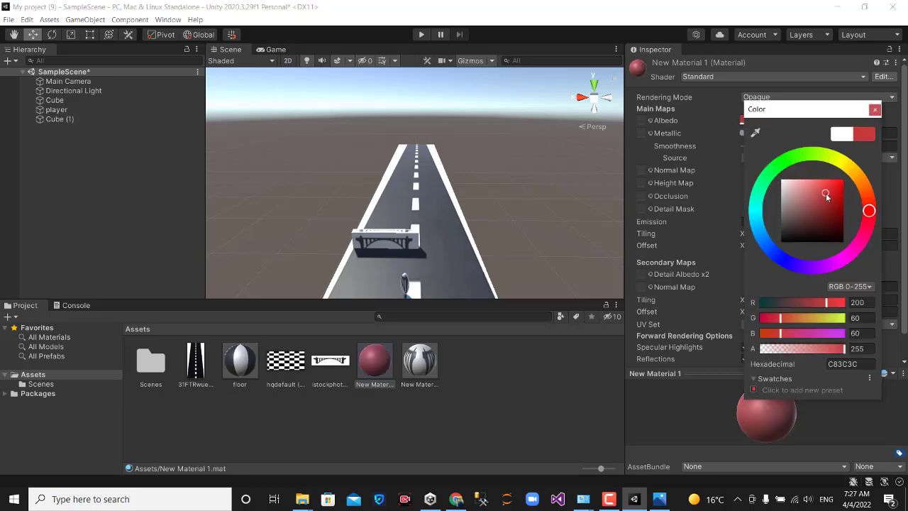
click(874, 111)
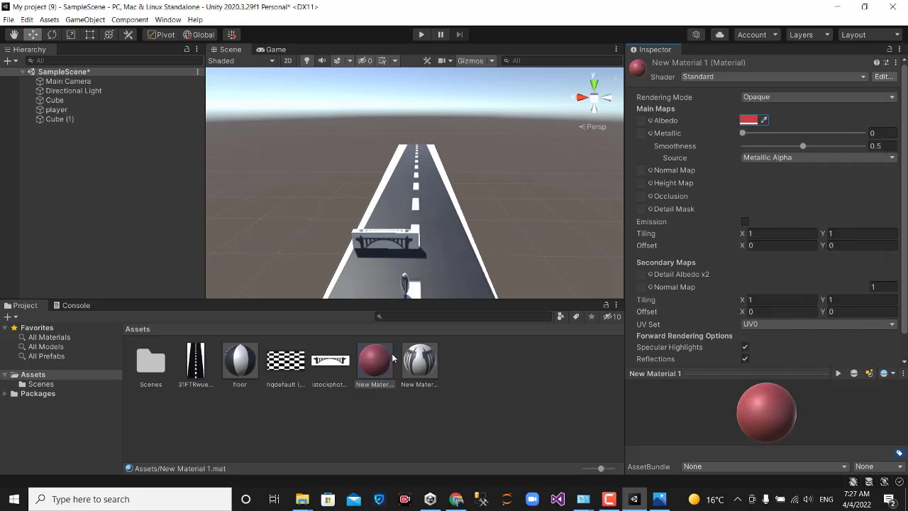
drag(376, 362, 408, 287)
click(487, 401)
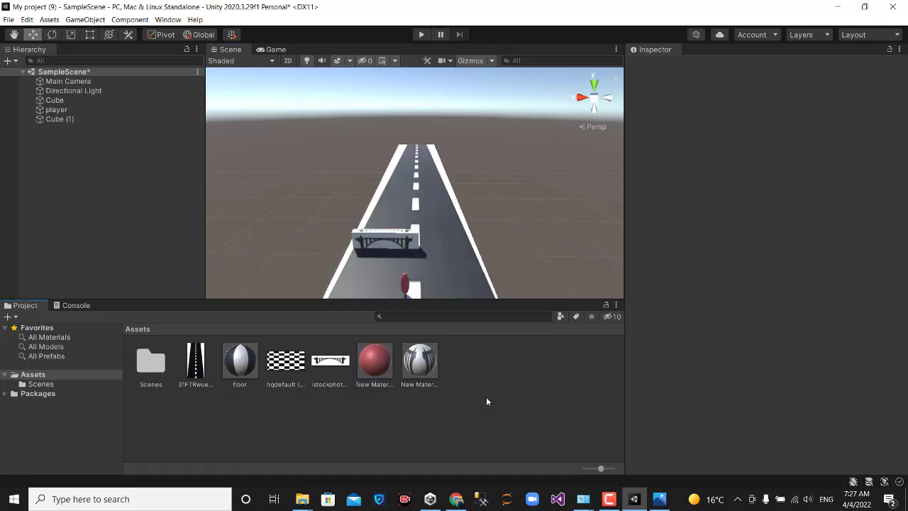
Step: Duplicate the bridge block twice, placing the copies farther down the road
click(380, 244)
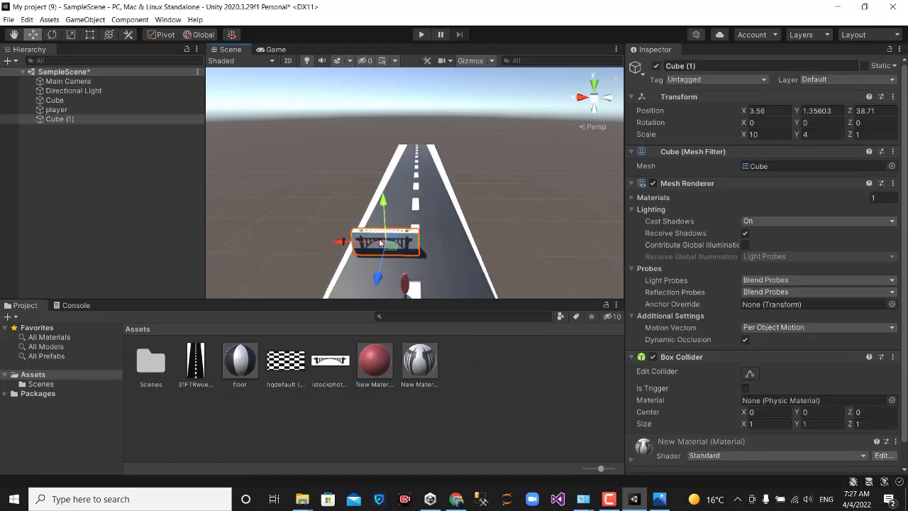
key(ctrl+d)
drag(380, 243, 397, 248)
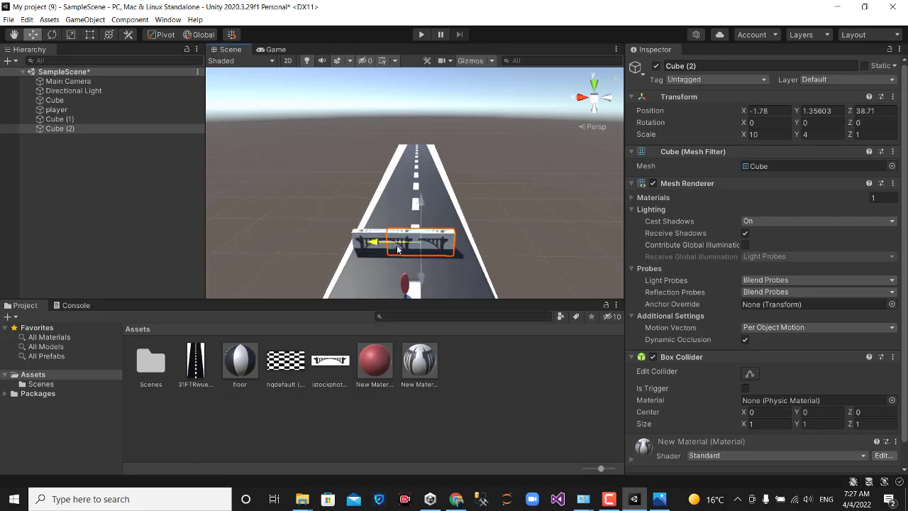
mouse_move(418, 213)
mouse_down()
mouse_move(418, 272)
mouse_move(396, 204)
mouse_move(433, 207)
mouse_up()
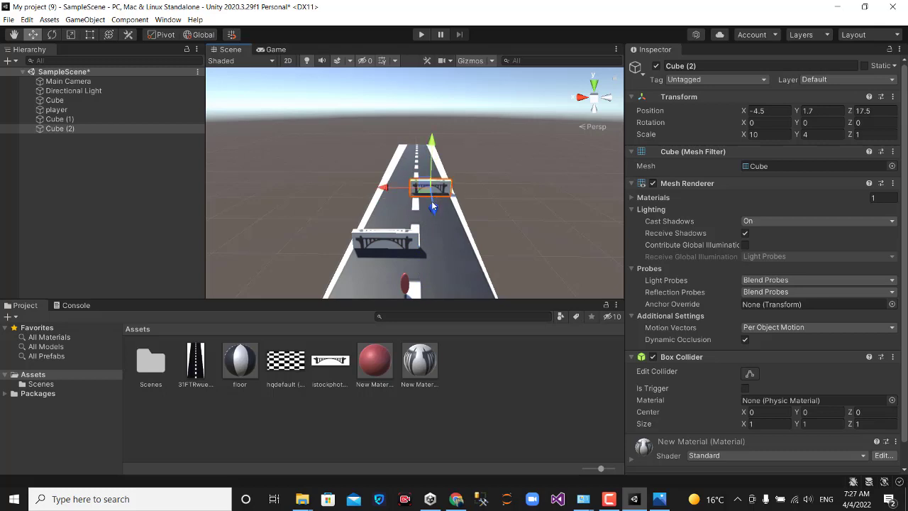
key(ctrl+d)
mouse_move(420, 188)
mouse_down()
mouse_move(387, 188)
mouse_move(395, 165)
mouse_up()
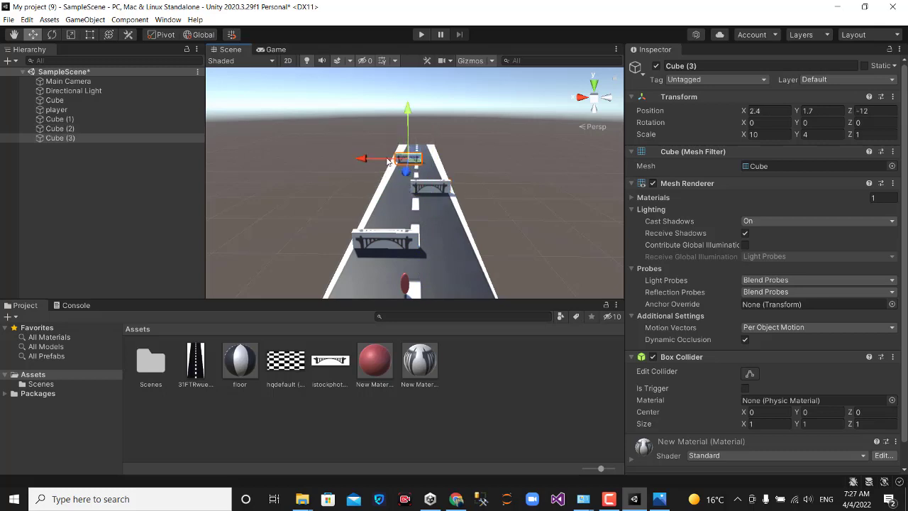
Step: Check the layout through the game camera, then shift near bench Cube (1) sideways across the road
click(431, 232)
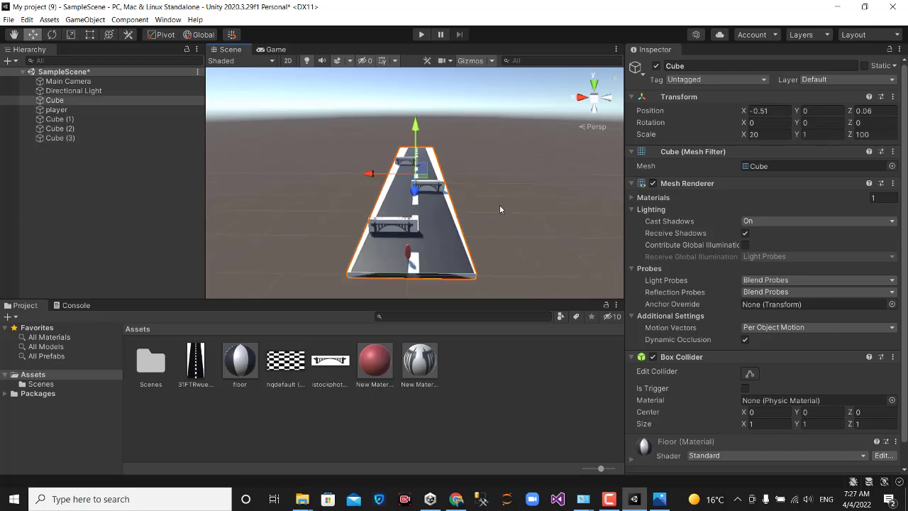
click(273, 50)
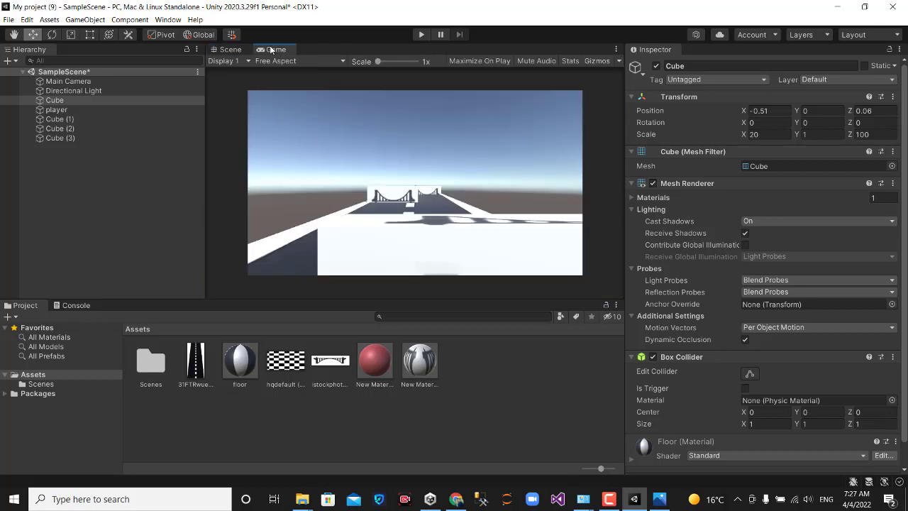
click(234, 50)
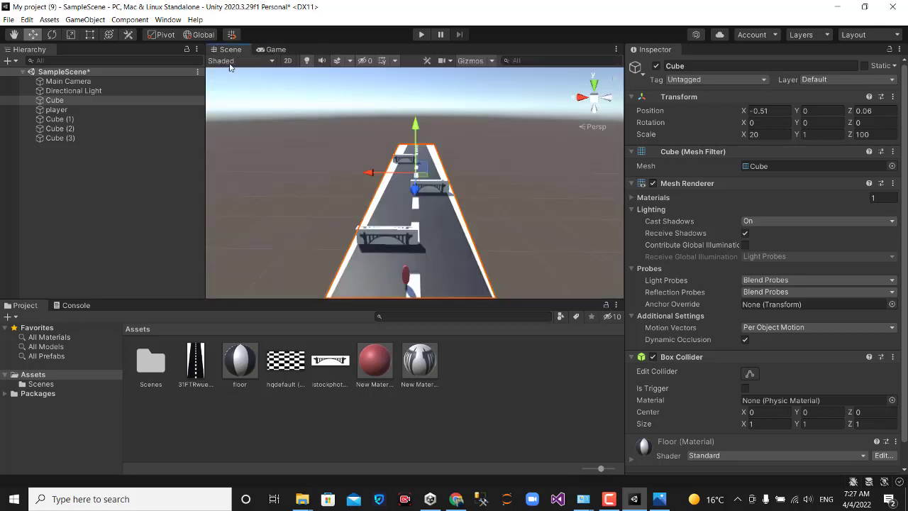
scroll(438, 200, down, 1)
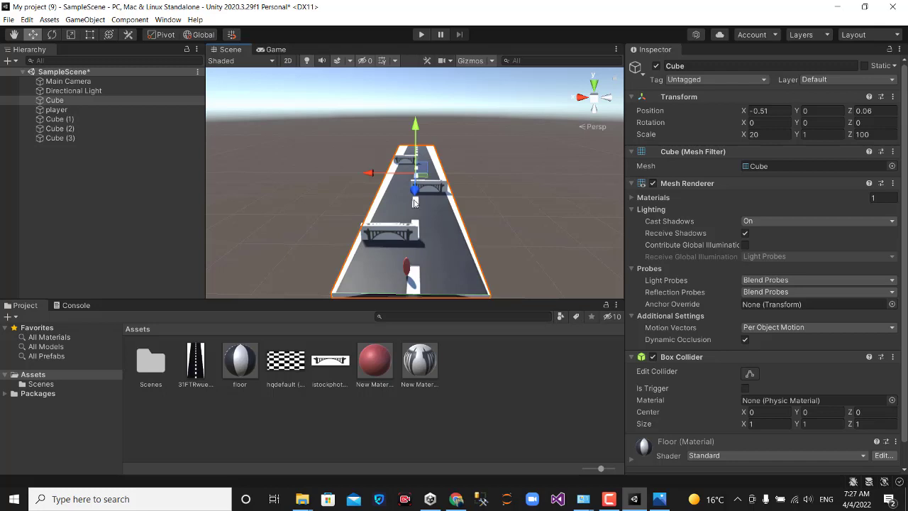
click(409, 237)
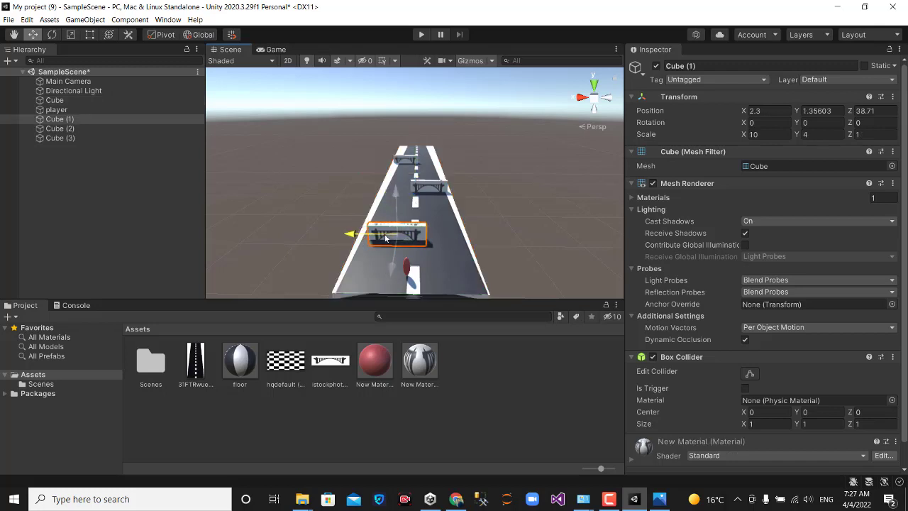
drag(386, 242, 377, 237)
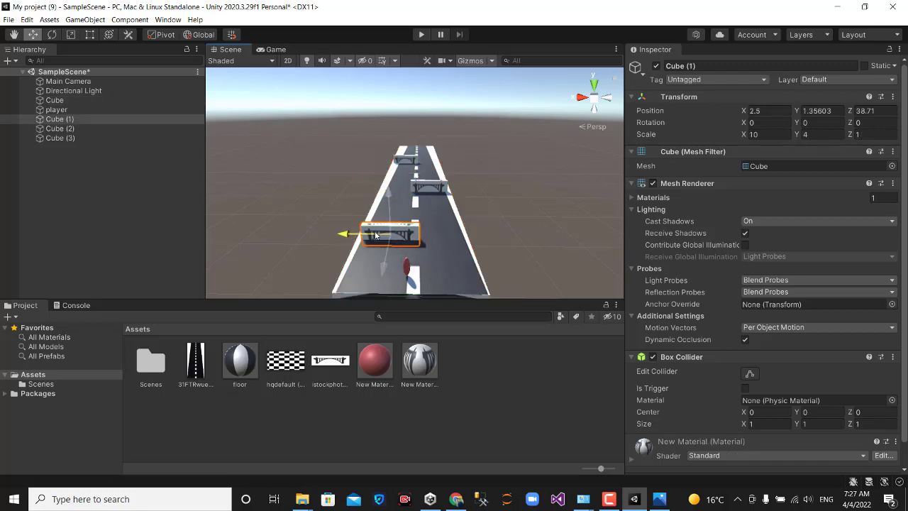
Step: Widen far bench Cube (2) to X scale 17.24 and centre it at X -0.7
click(432, 188)
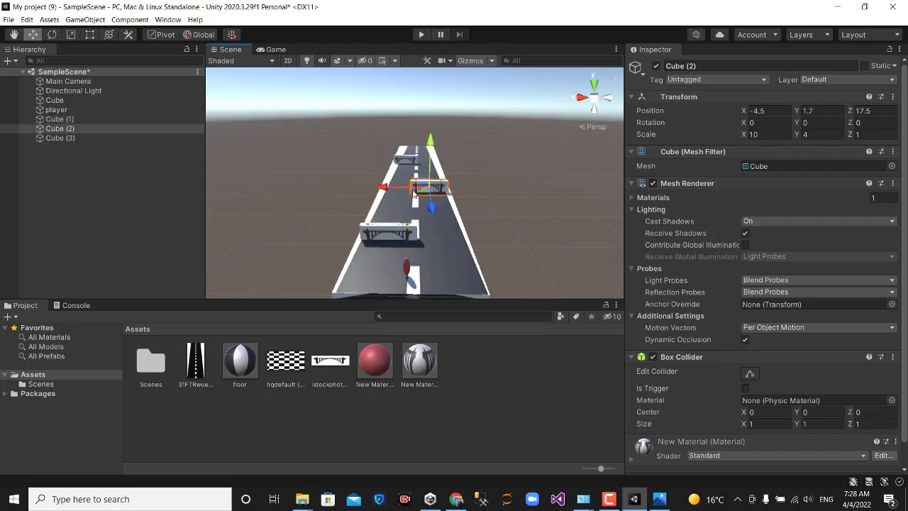
click(53, 35)
click(33, 35)
click(71, 35)
mouse_move(381, 187)
mouse_down()
mouse_move(417, 190)
mouse_move(385, 190)
mouse_up()
click(32, 35)
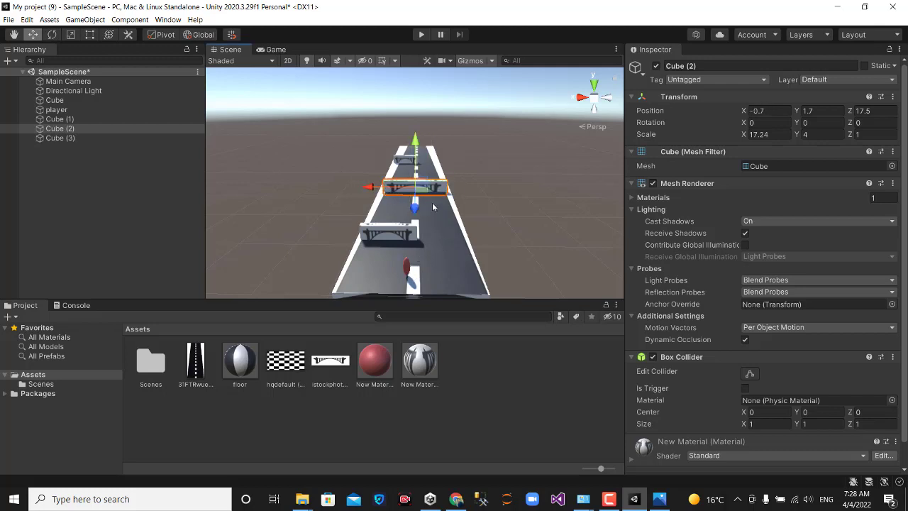
click(98, 228)
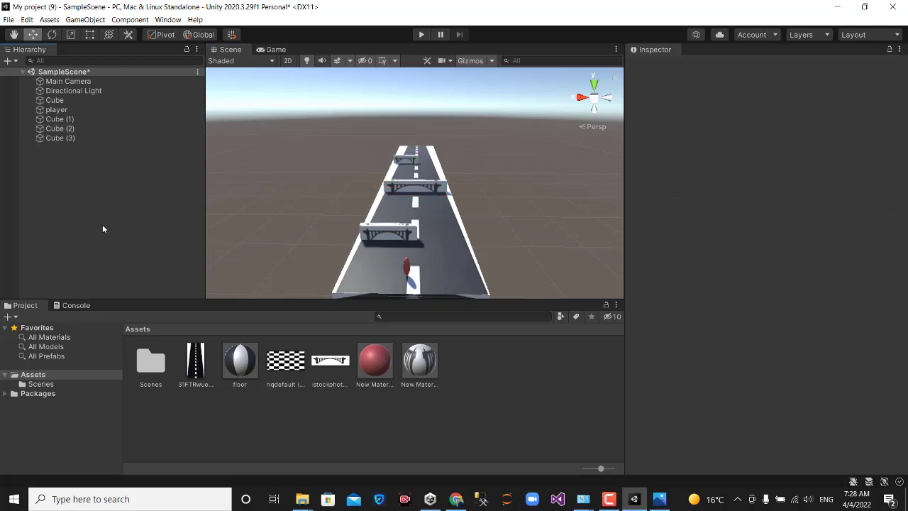
Step: Dock the Game preview beside the Scene view and move the Main Camera along the road
click(68, 81)
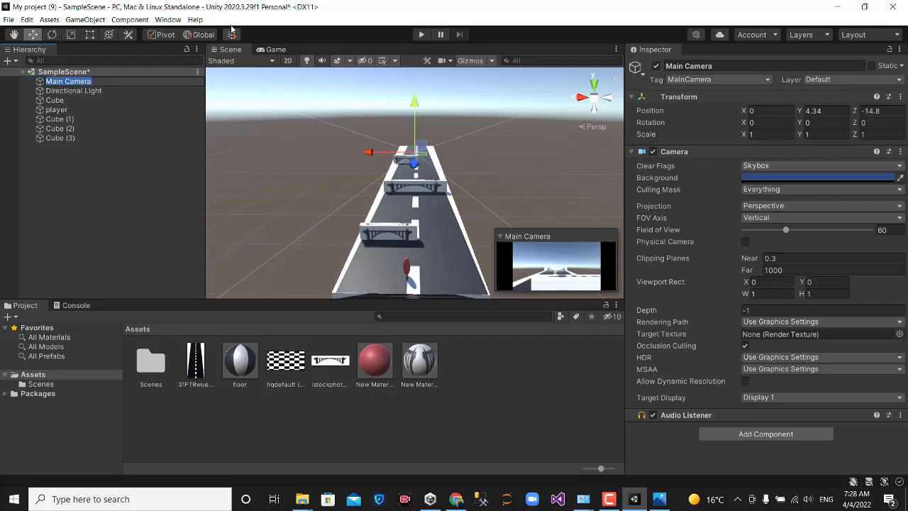
drag(283, 51, 599, 176)
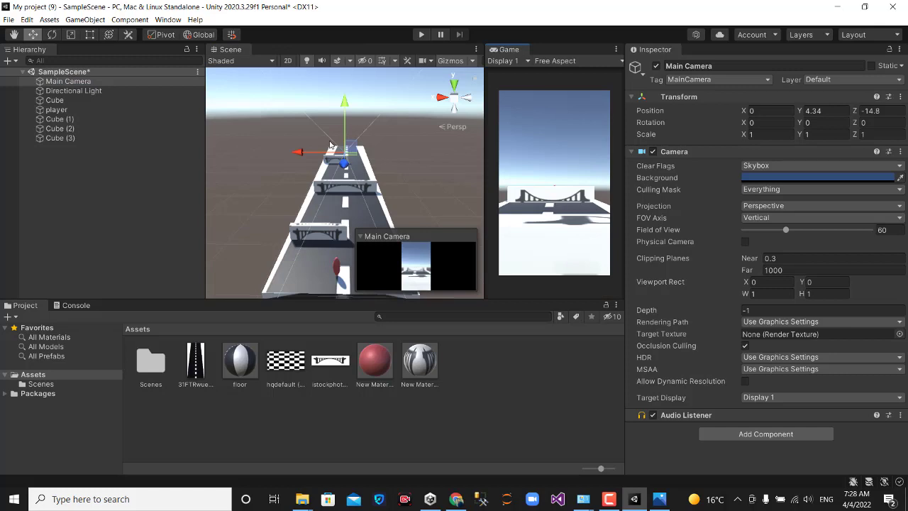
mouse_move(344, 169)
mouse_down()
mouse_move(345, 243)
mouse_move(350, 213)
mouse_move(331, 297)
mouse_up()
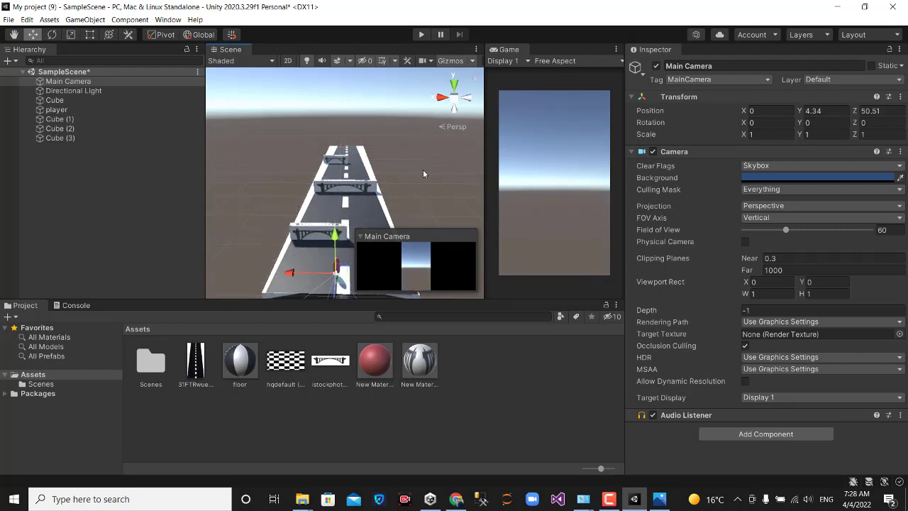
scroll(423, 170, down, 2)
scroll(423, 170, down, 2)
scroll(424, 171, down, 2)
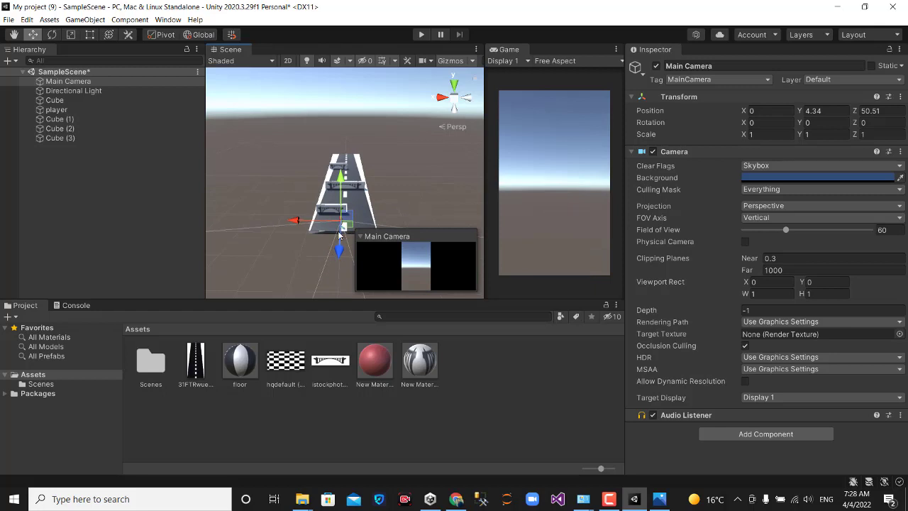
mouse_move(339, 248)
mouse_down()
mouse_move(339, 260)
mouse_move(231, 162)
mouse_move(139, 189)
mouse_move(129, 183)
mouse_up()
Step: Rotate the camera to face back down the road and settle it at X 0.1, Y 9.3, Z 58.2
click(52, 35)
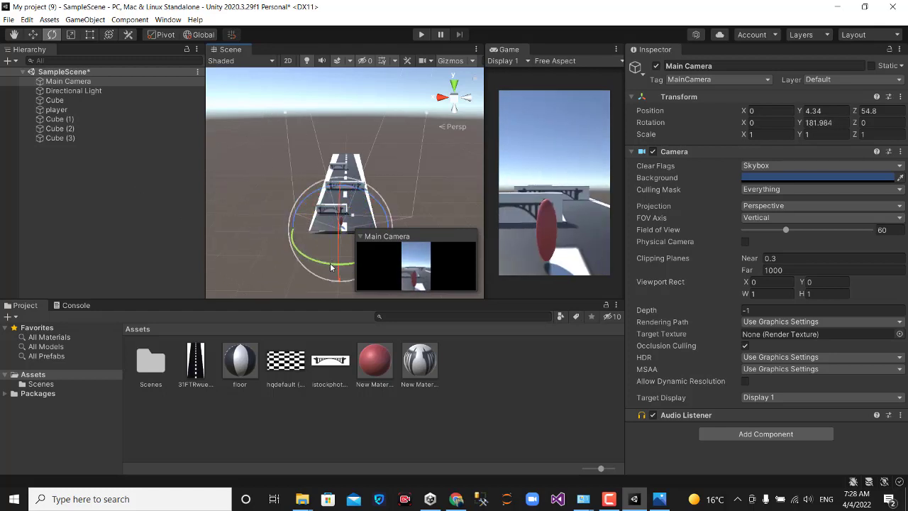
drag(331, 268, 338, 272)
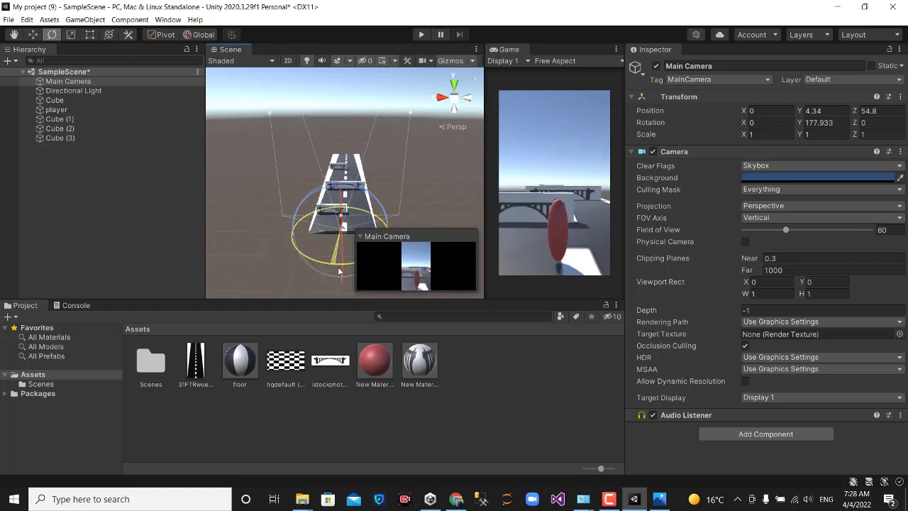
click(33, 34)
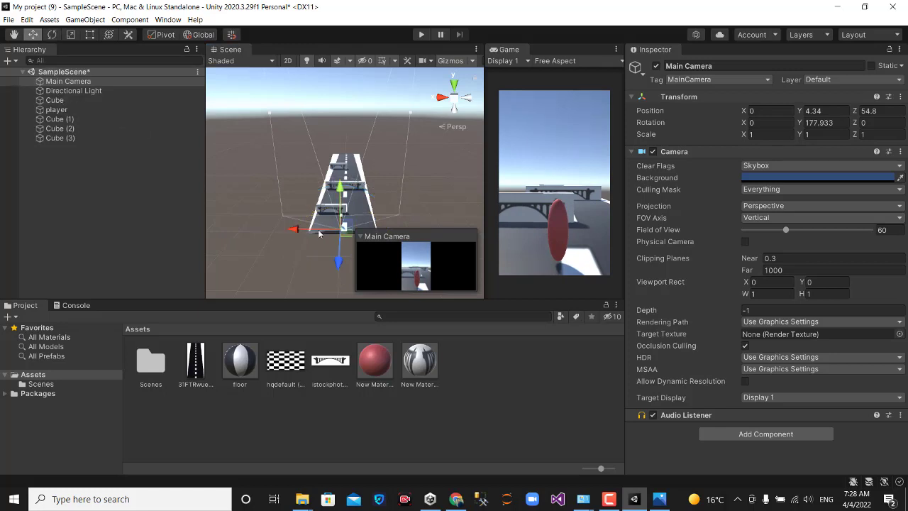
mouse_move(344, 236)
mouse_down()
mouse_move(337, 250)
mouse_move(343, 229)
mouse_up()
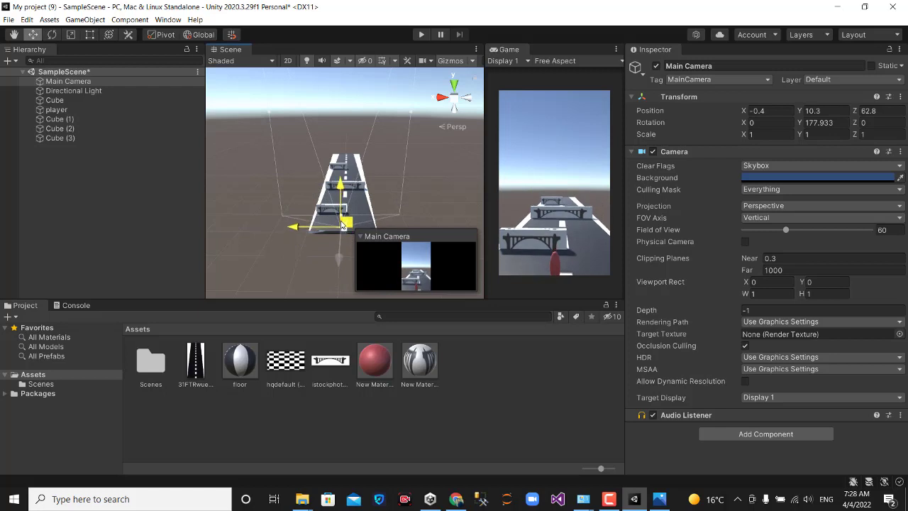
drag(342, 229, 344, 259)
key(e)
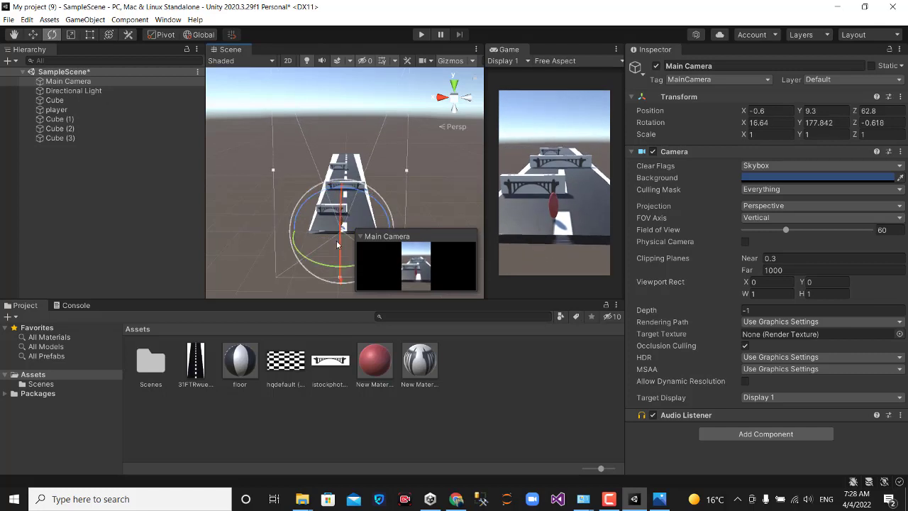
click(33, 34)
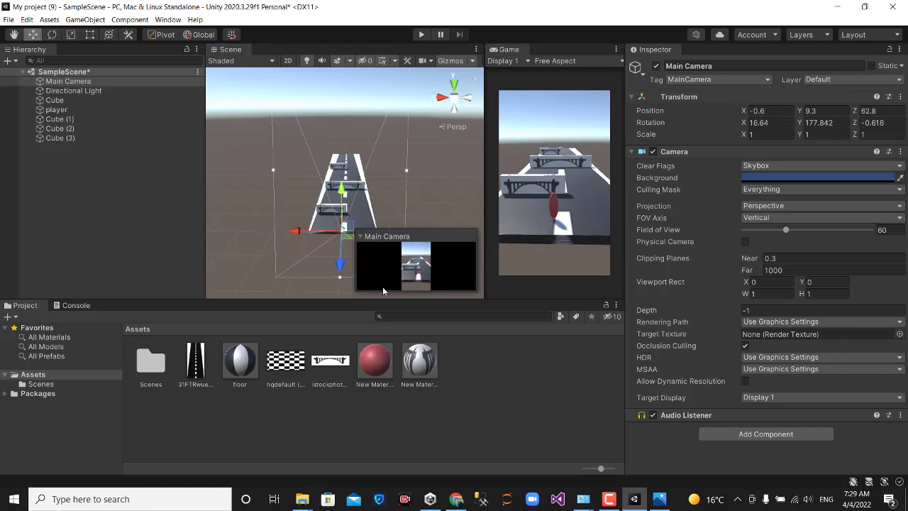
drag(343, 266, 344, 251)
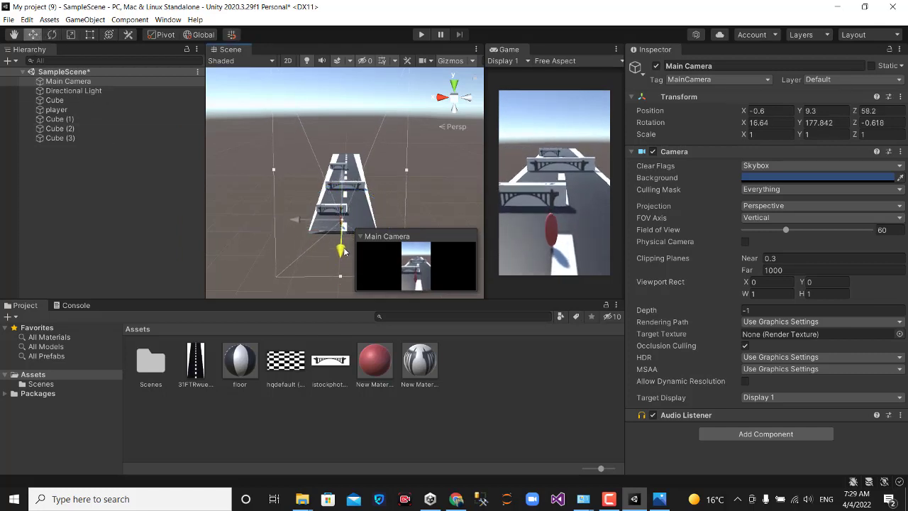
drag(320, 222, 328, 222)
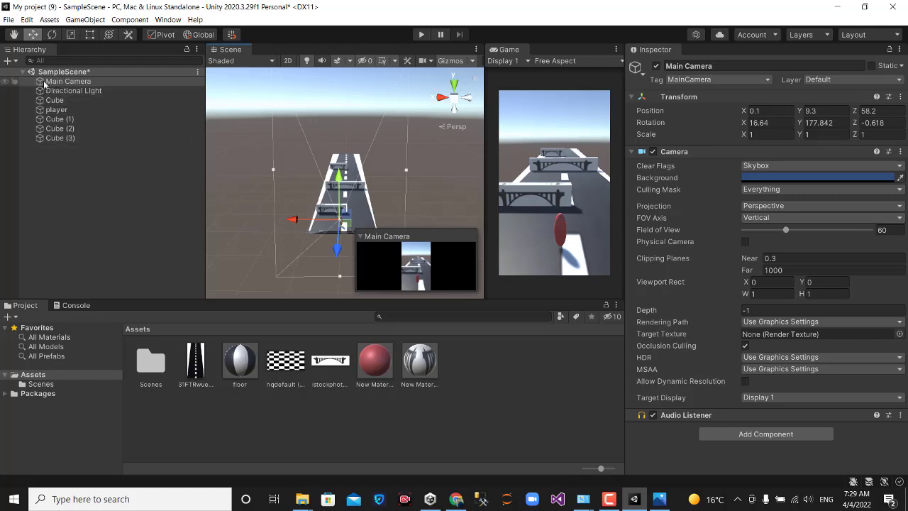
Step: Parent Main Camera under player and nudge it to local X -0.7 just behind it
drag(44, 84, 56, 111)
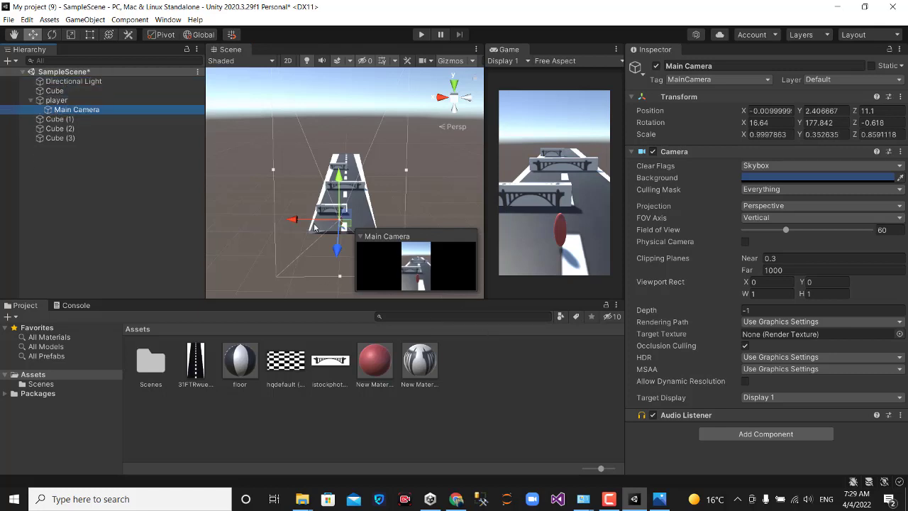
drag(315, 227, 318, 224)
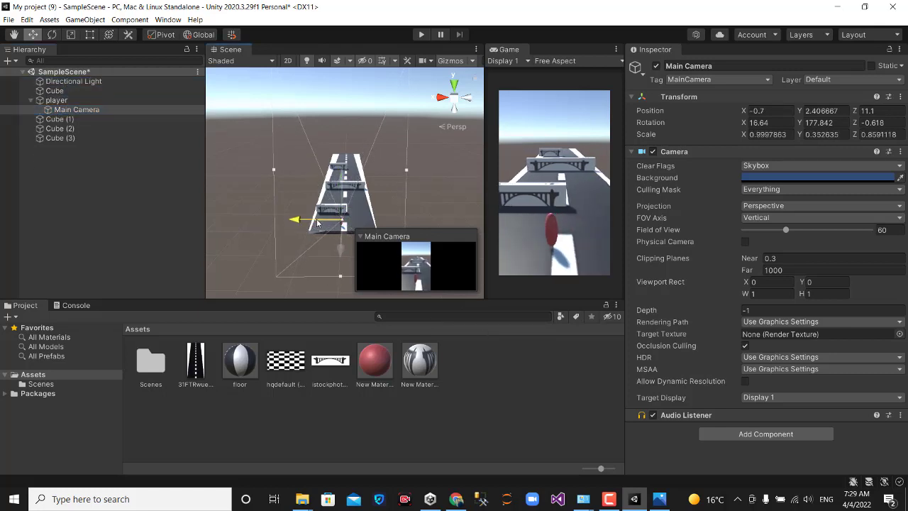
click(73, 110)
click(65, 102)
click(74, 114)
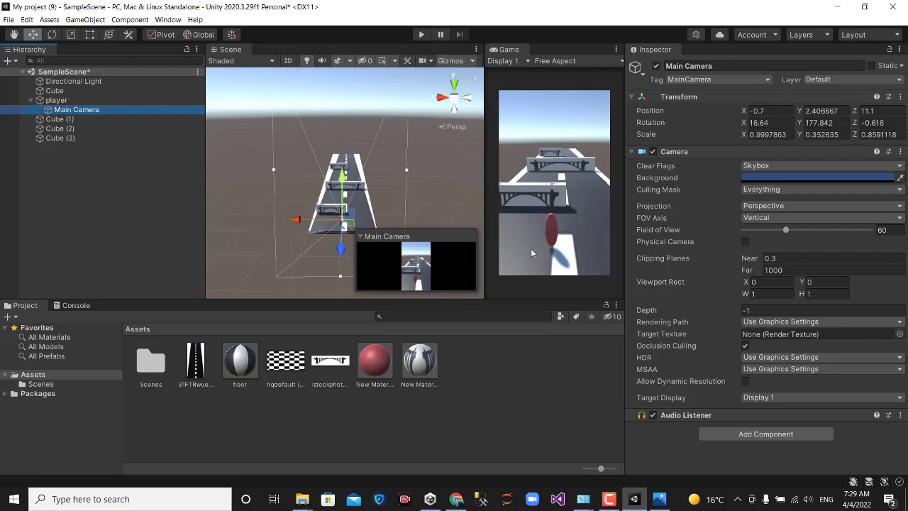
click(552, 238)
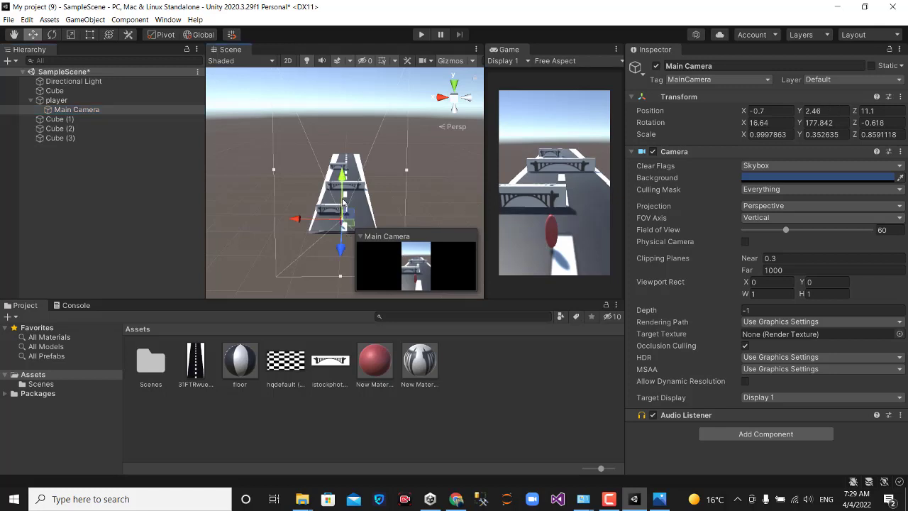
Step: Frame the player and raise it above the road to Y 5.25
click(47, 101)
double_click(47, 103)
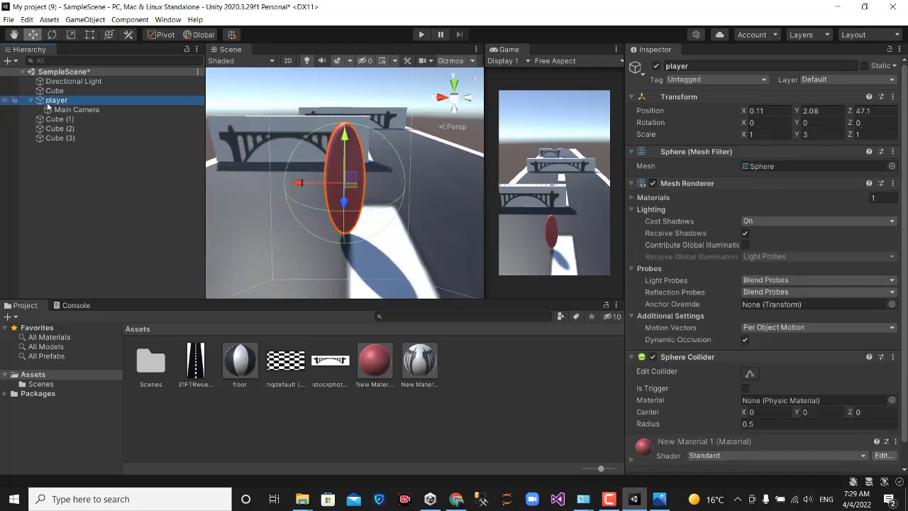
scroll(261, 200, down, 2)
scroll(261, 200, down, 3)
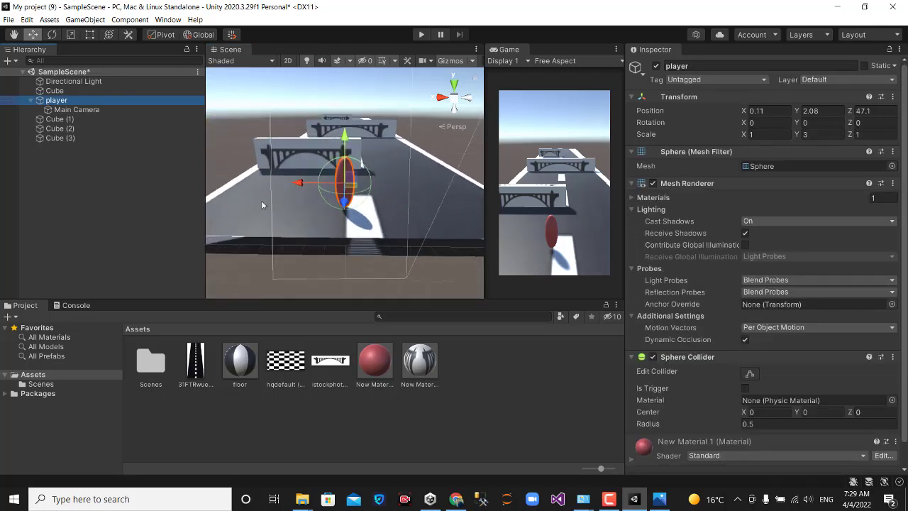
scroll(262, 200, down, 2)
drag(345, 171, 352, 136)
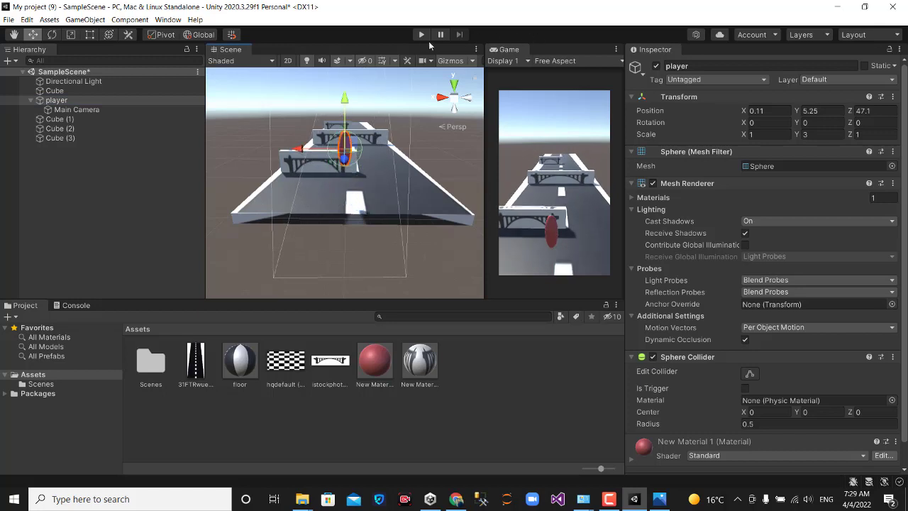
Step: Enter play mode, add a Physics > Rigidbody to the player, then stop playing, discarding it
click(422, 35)
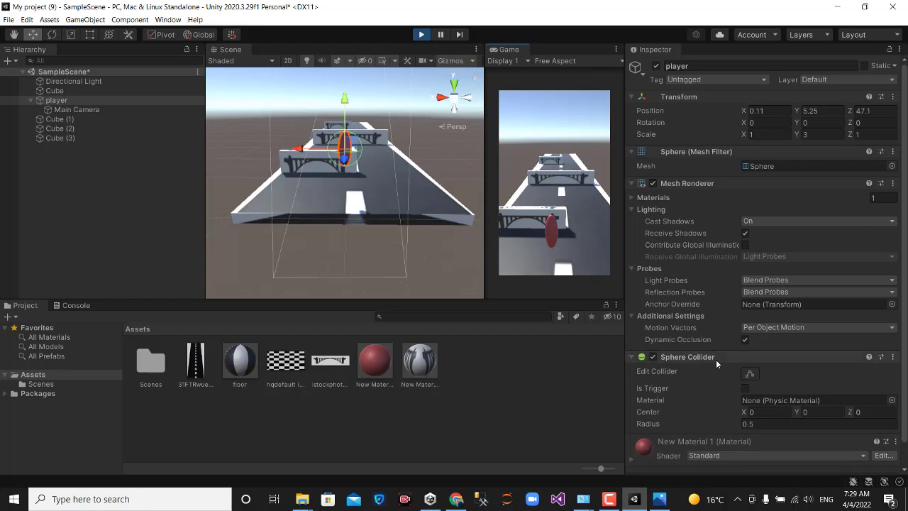
scroll(716, 359, down, 2)
click(750, 457)
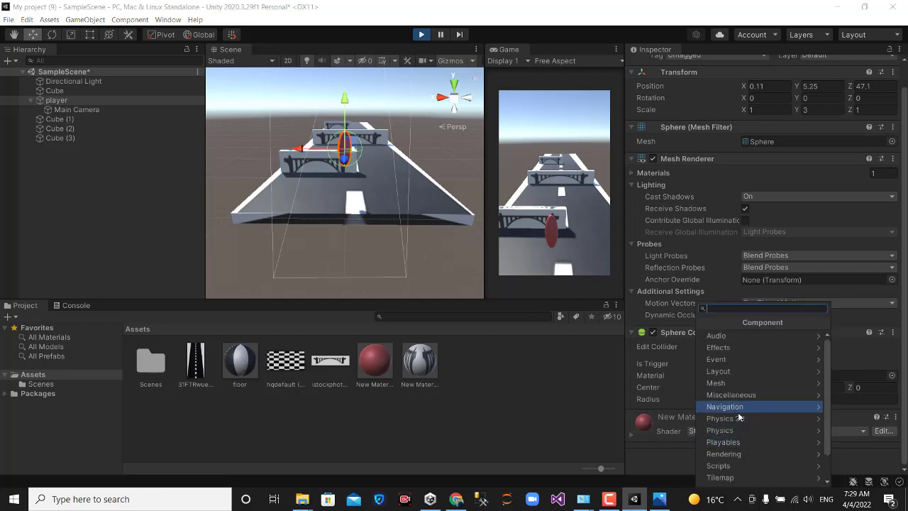
click(735, 431)
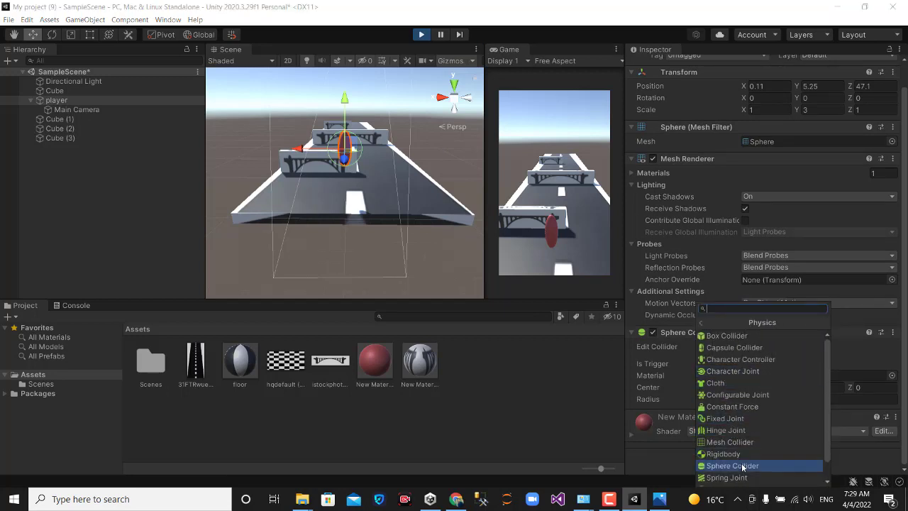
click(723, 453)
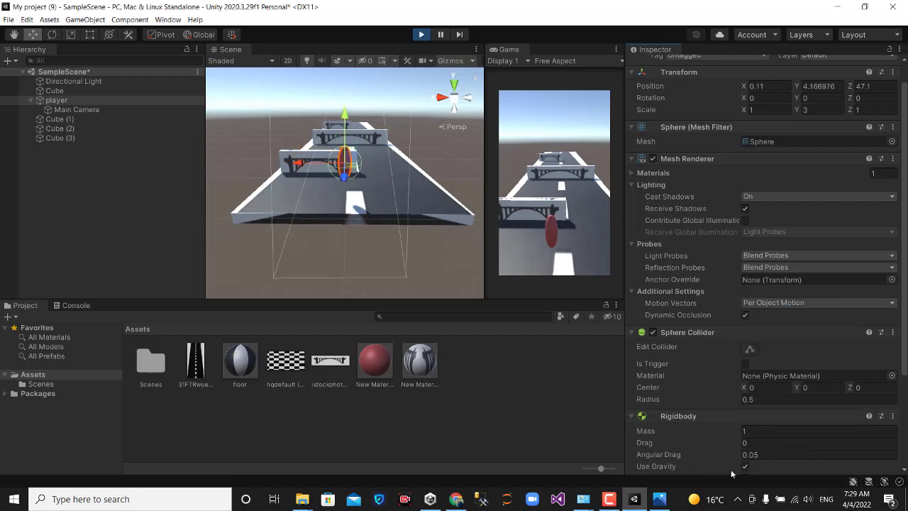
click(422, 35)
Step: Start and stop play mode several times to test the road scene
click(421, 34)
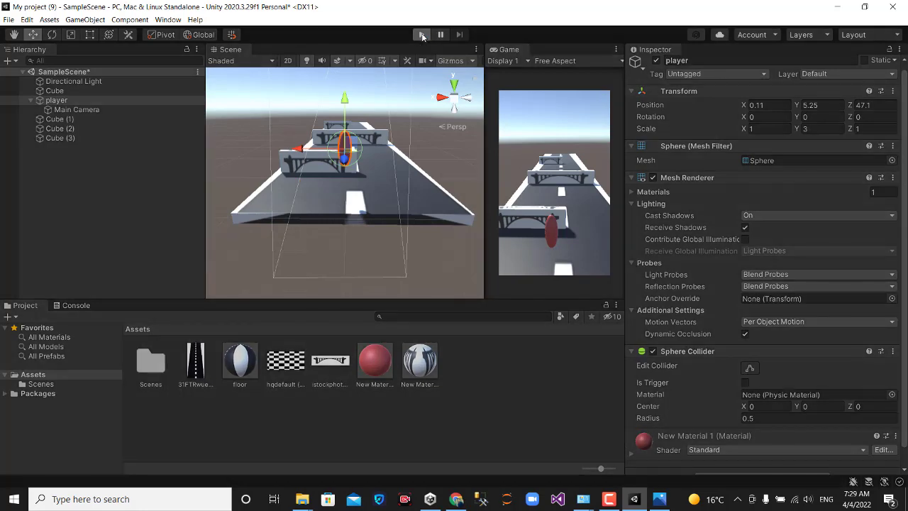
click(422, 34)
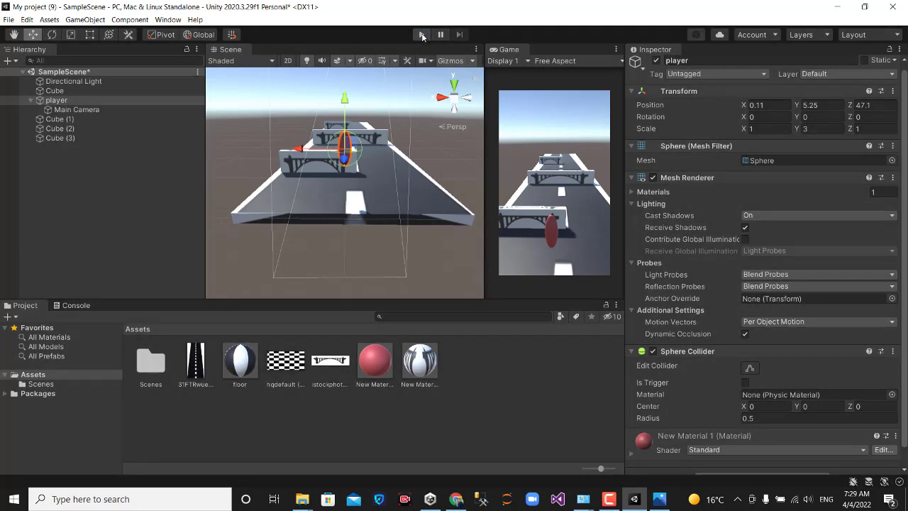
click(422, 35)
click(425, 39)
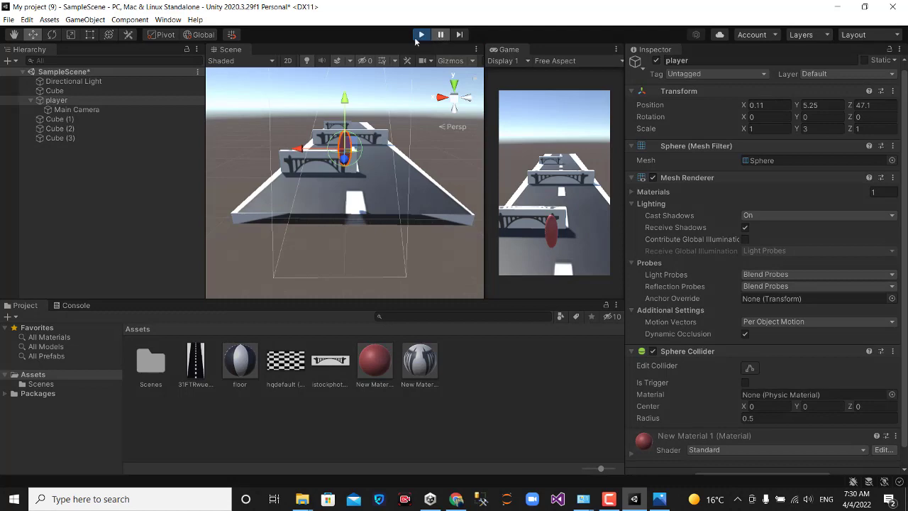
click(424, 35)
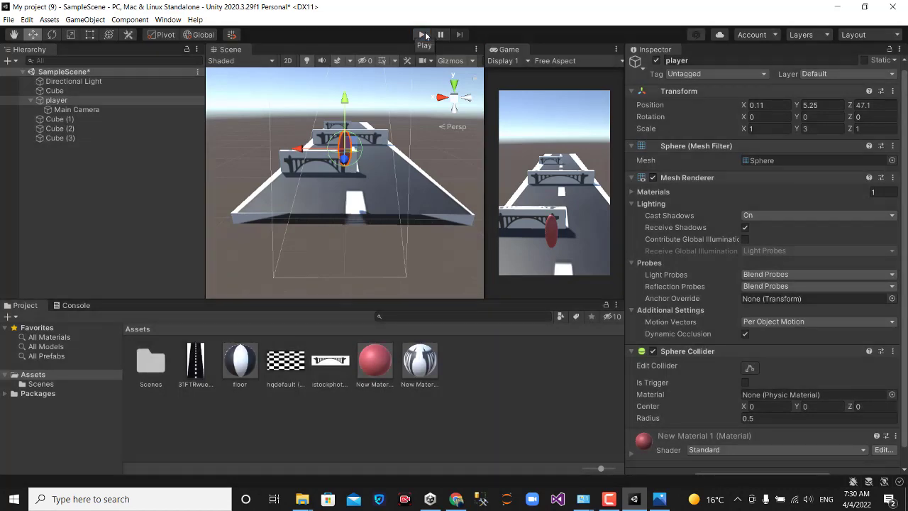
click(423, 35)
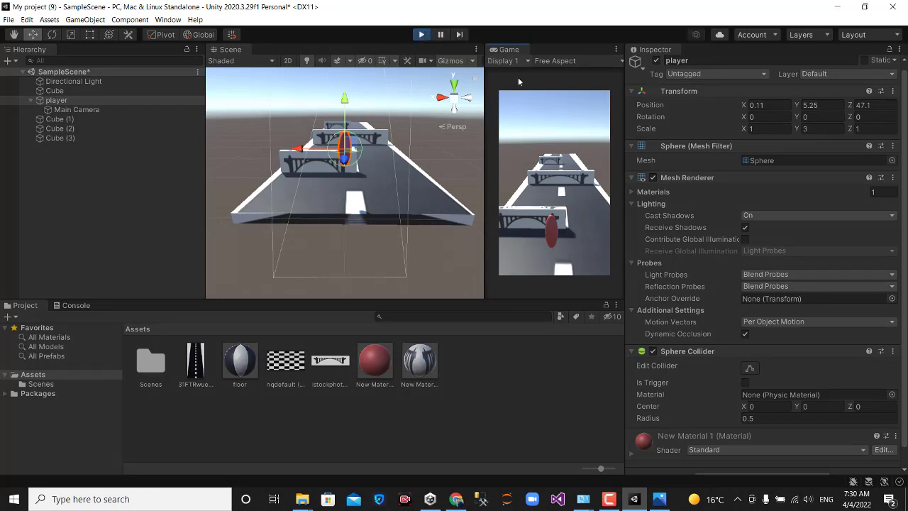
click(425, 36)
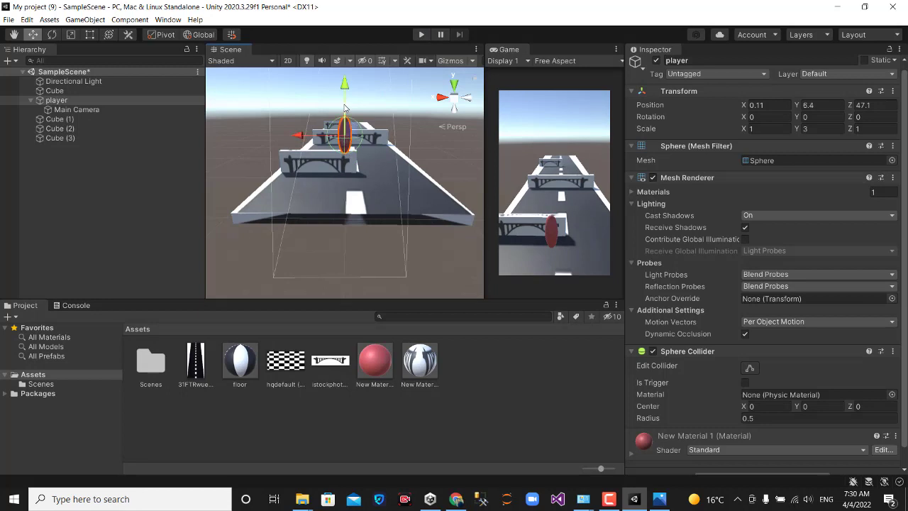
click(422, 35)
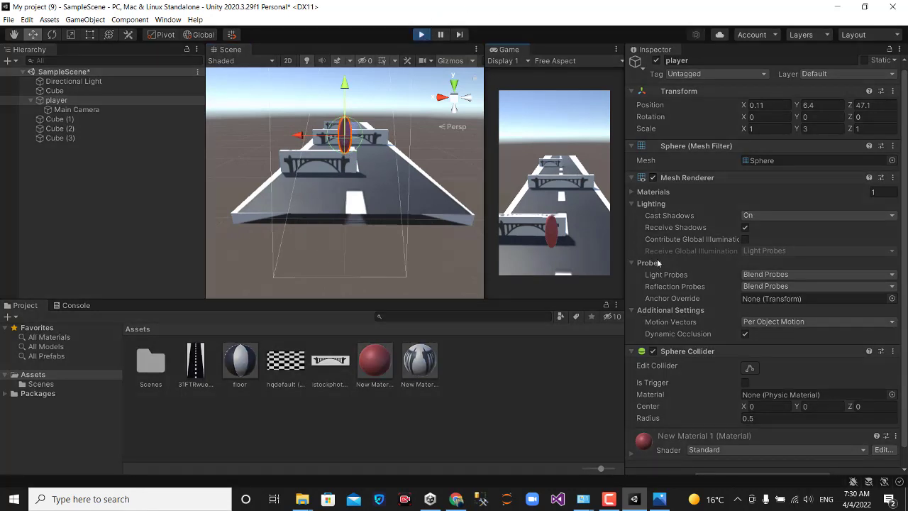
Step: During play, lower the Main Camera to Y 1.7, then restart play mode
scroll(736, 385, down, 1)
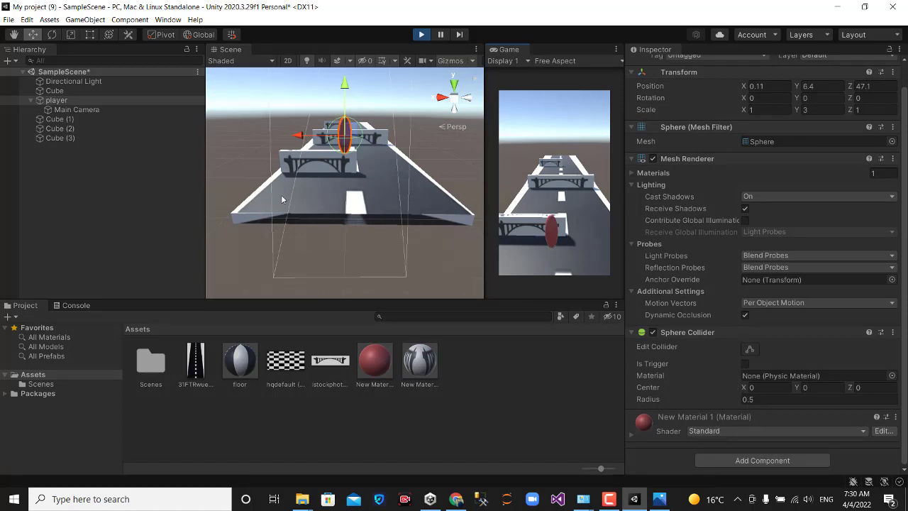
click(188, 197)
click(345, 138)
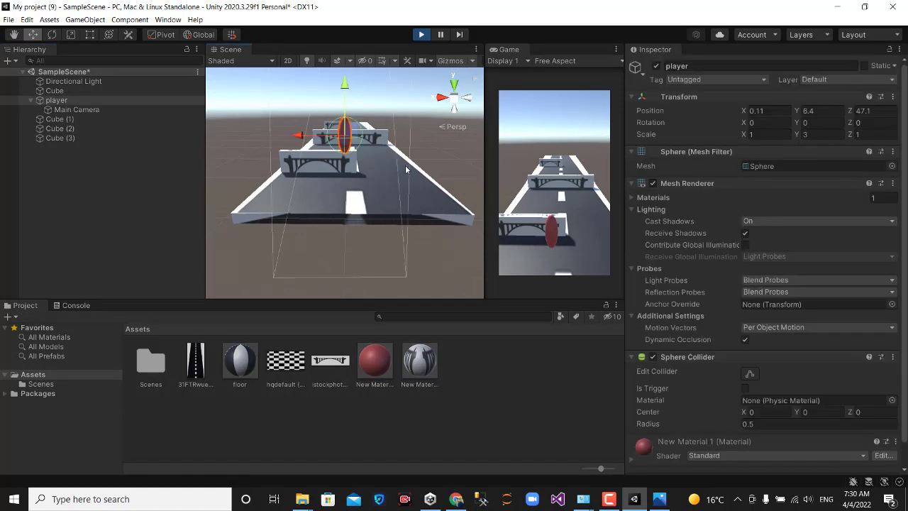
scroll(421, 183, down, 2)
scroll(421, 183, down, 2)
scroll(421, 184, down, 2)
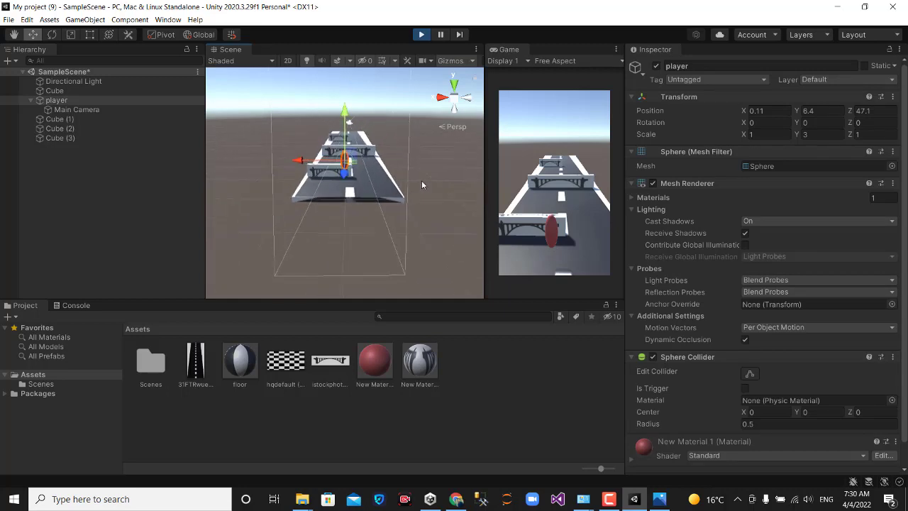
click(350, 125)
click(71, 110)
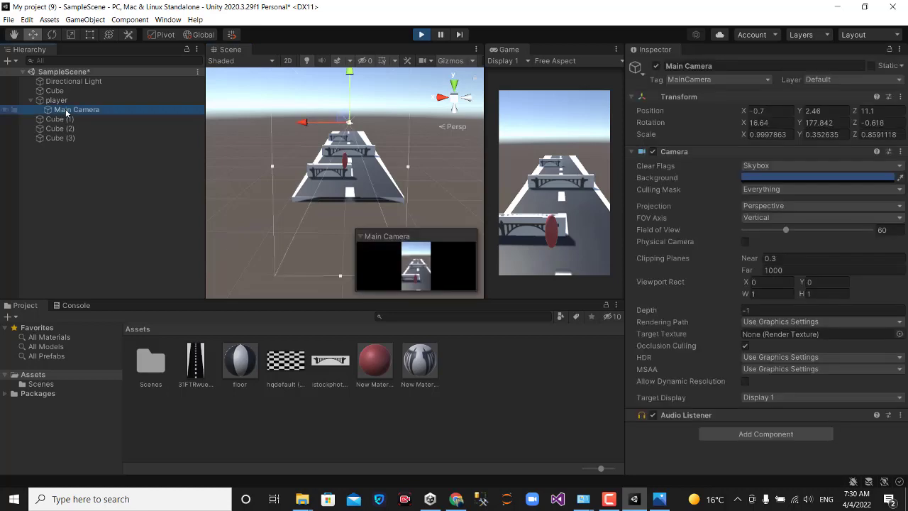
drag(350, 89, 350, 111)
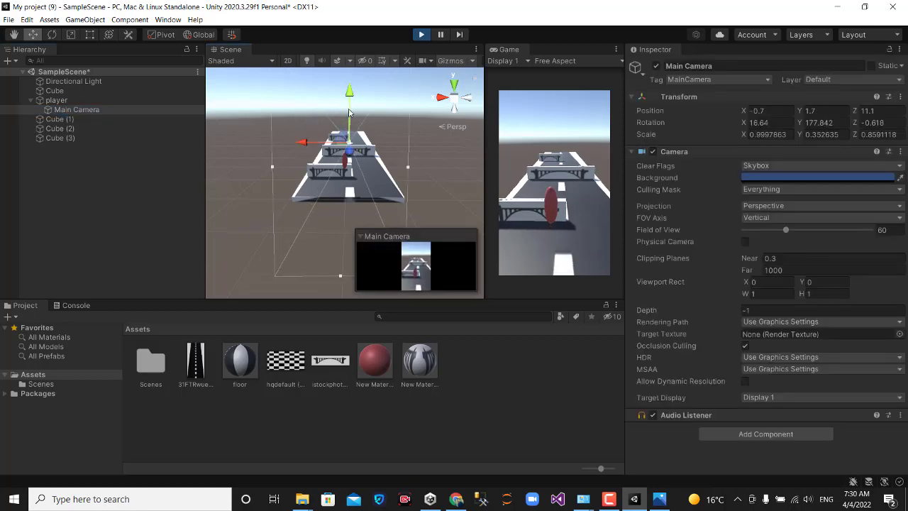
click(423, 35)
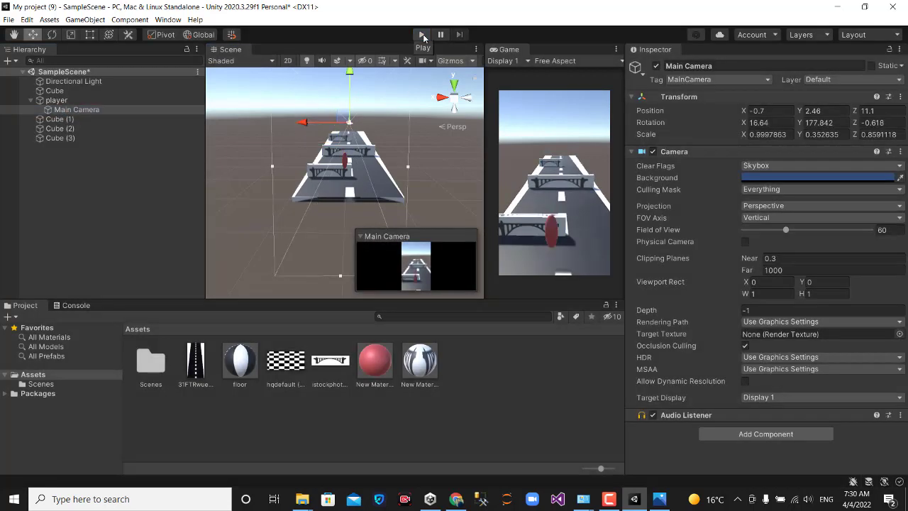
click(423, 36)
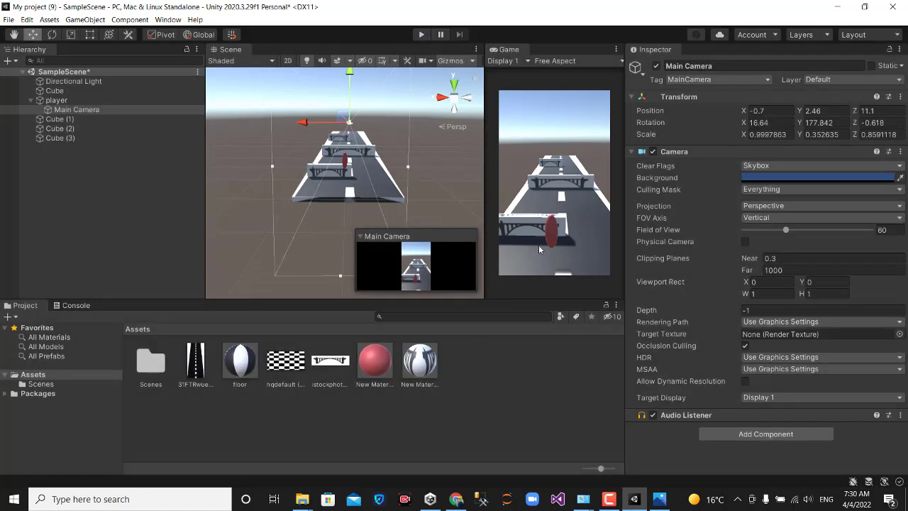
click(555, 236)
Step: Add a Physics > Rigidbody component to the player sphere
click(346, 163)
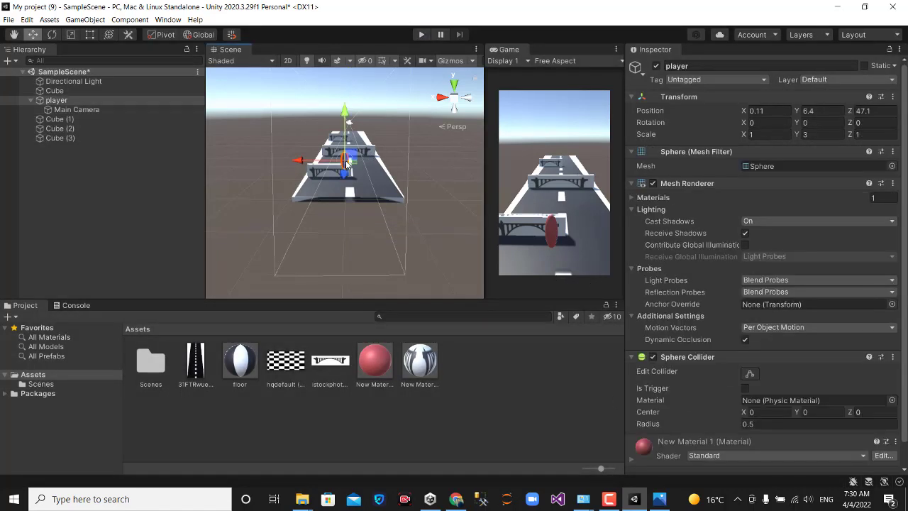
scroll(725, 410, down, 2)
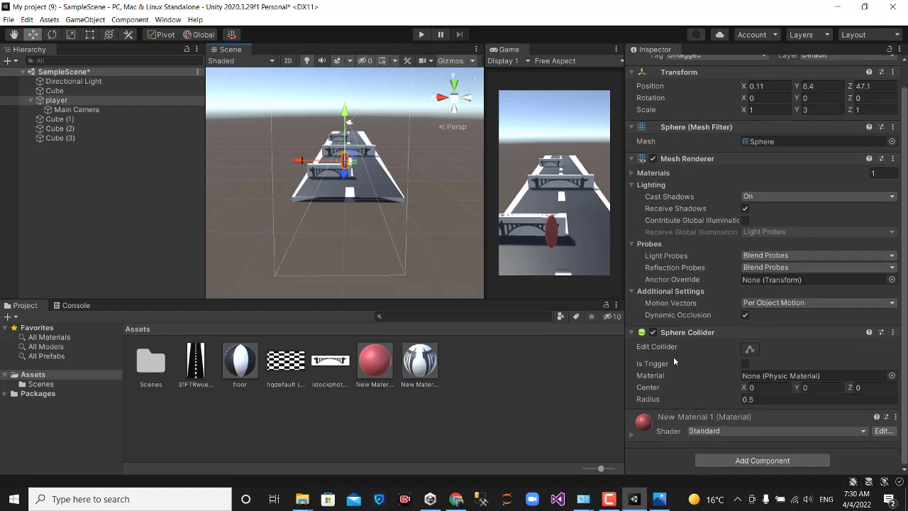
click(724, 462)
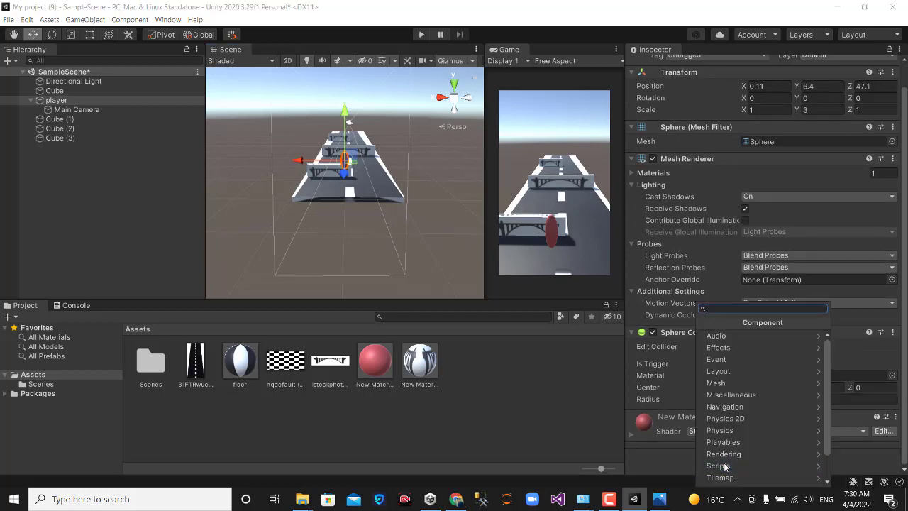
click(742, 431)
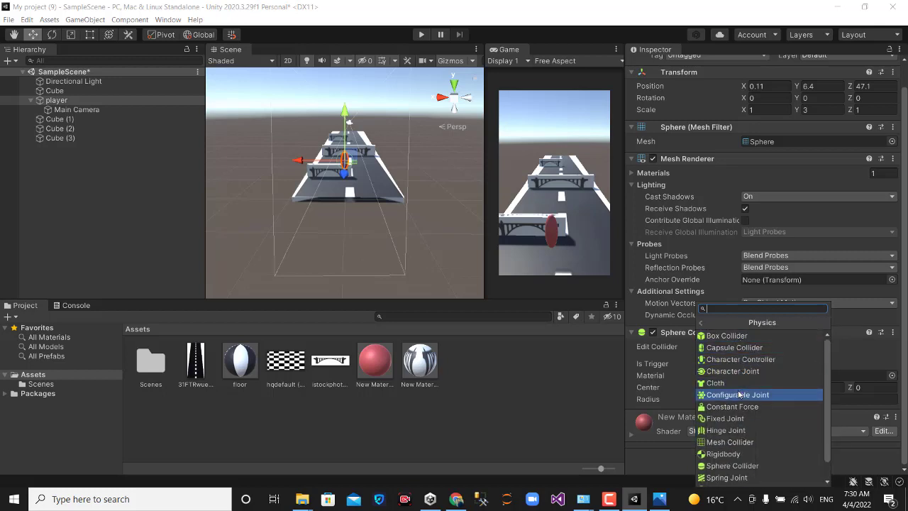
scroll(738, 468, down, 1)
click(739, 433)
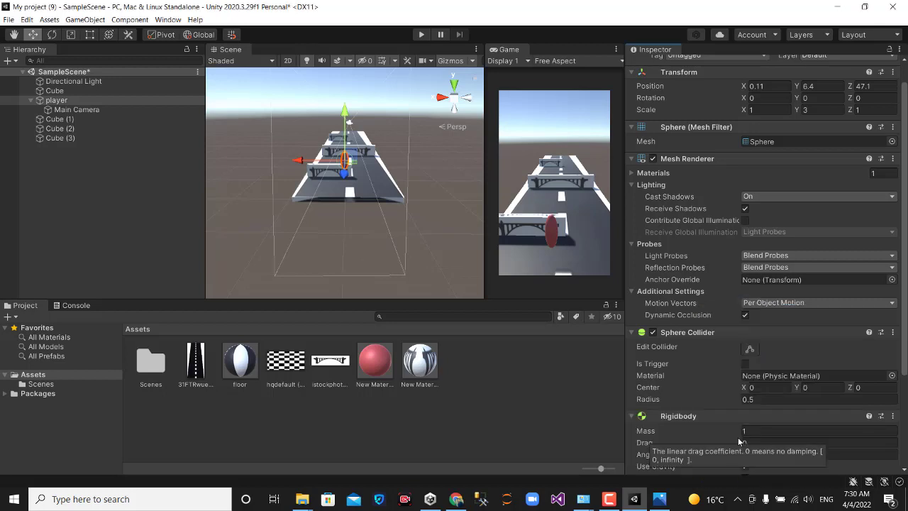
Step: Collapse the Sphere Collider and Rigidbody panels and run the scene to watch the player fall
scroll(738, 440, down, 3)
click(631, 205)
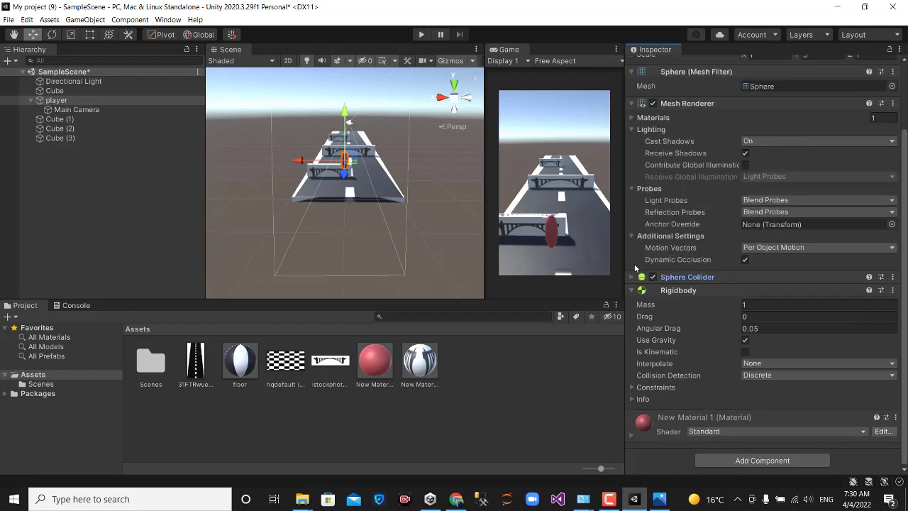
click(634, 290)
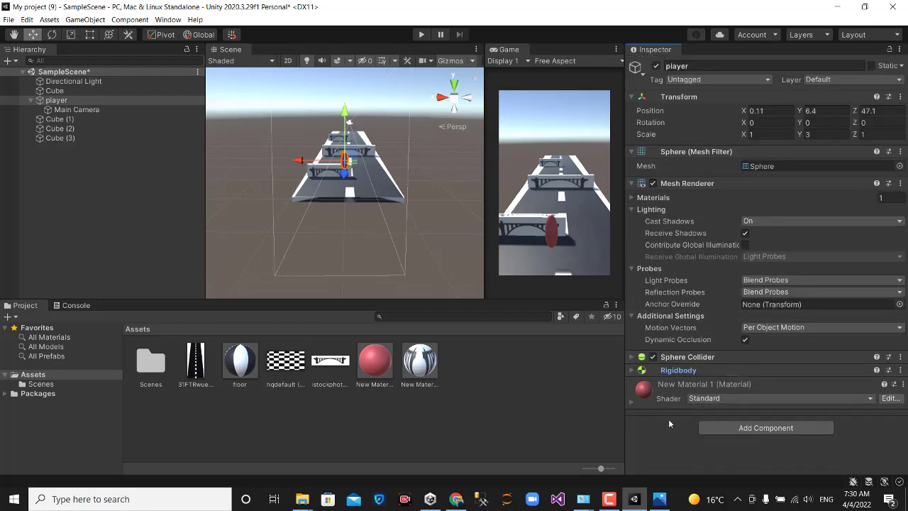
click(423, 34)
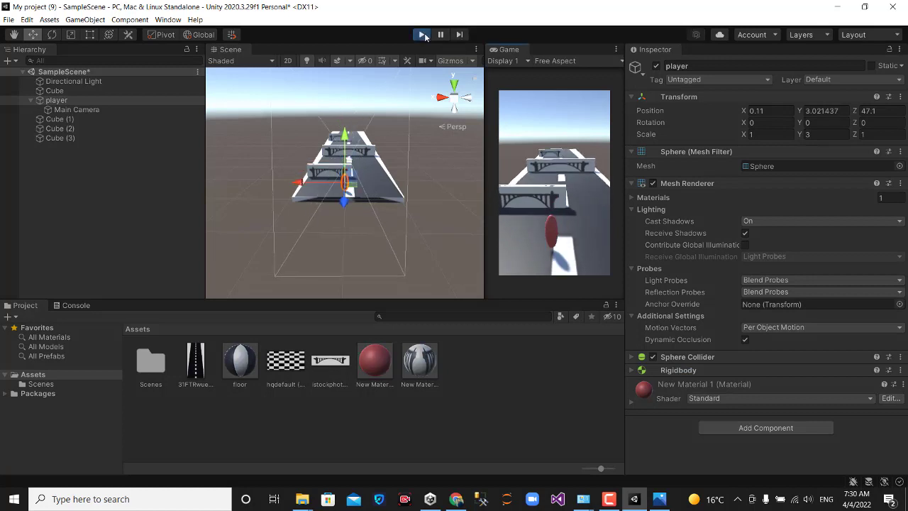
Step: Restart play mode with Ctrl+P so the player lands and rests on the road at Y 2
click(423, 35)
click(423, 35)
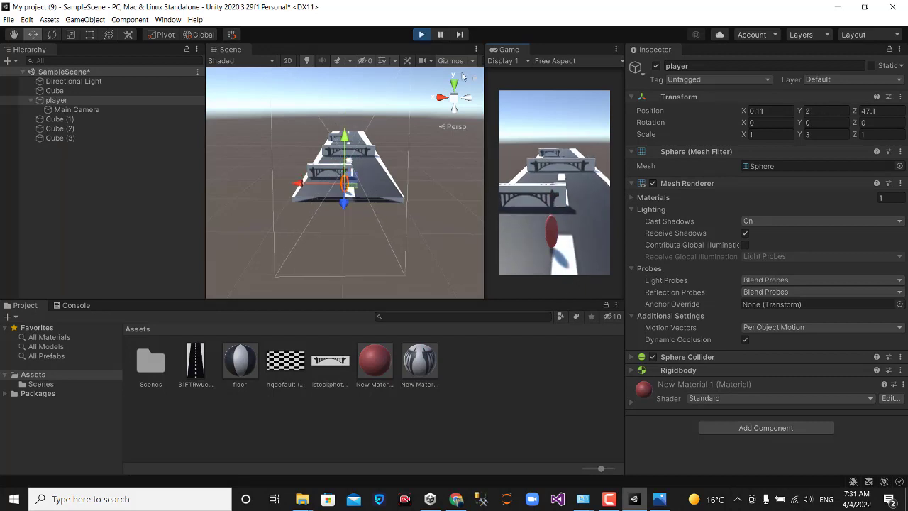
click(421, 35)
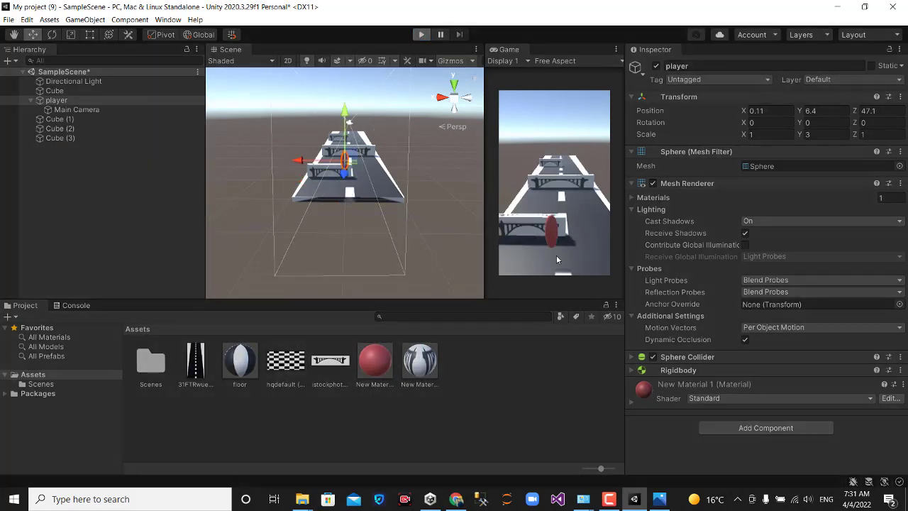
key(ctrl+p)
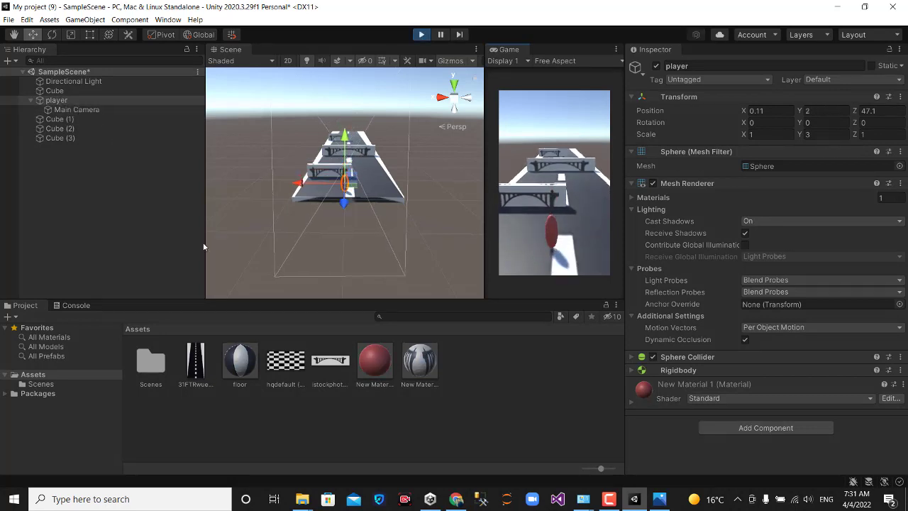
click(448, 268)
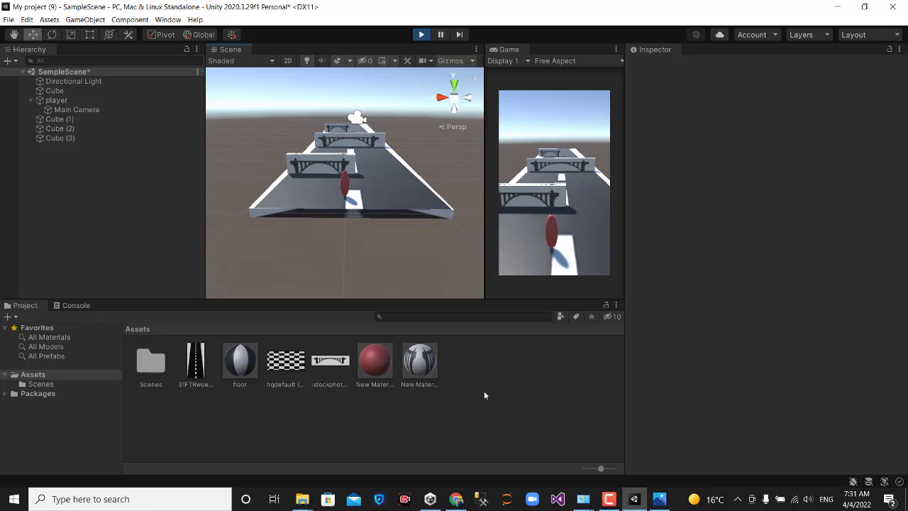
Step: Show the Input Manager's list of axes in Project Settings
click(9, 19)
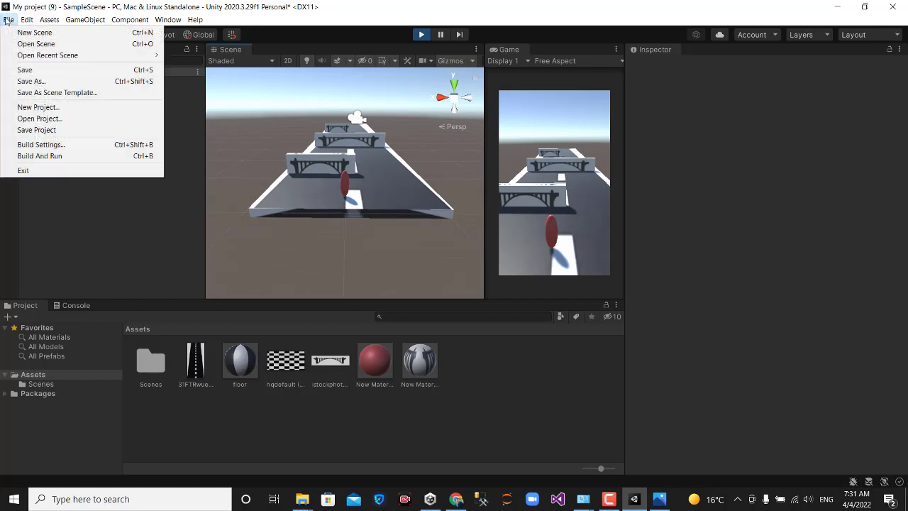
mouse_move(26, 20)
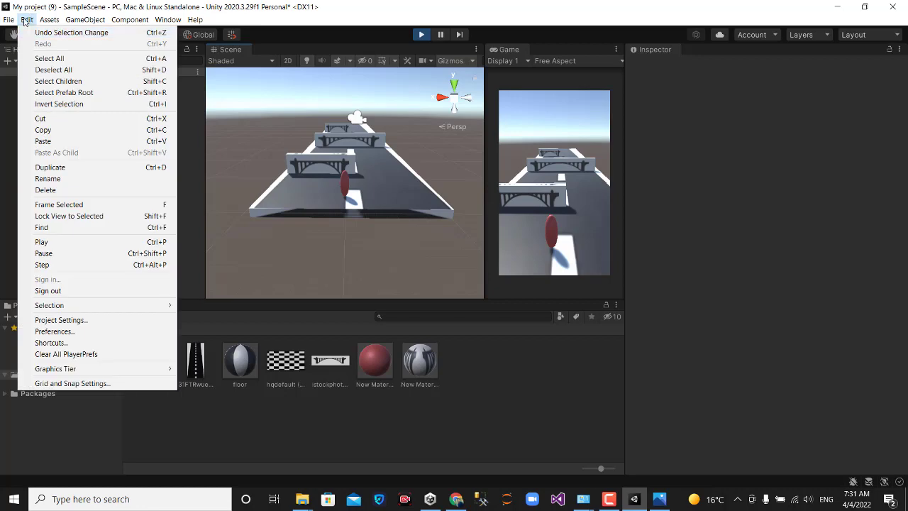
click(85, 320)
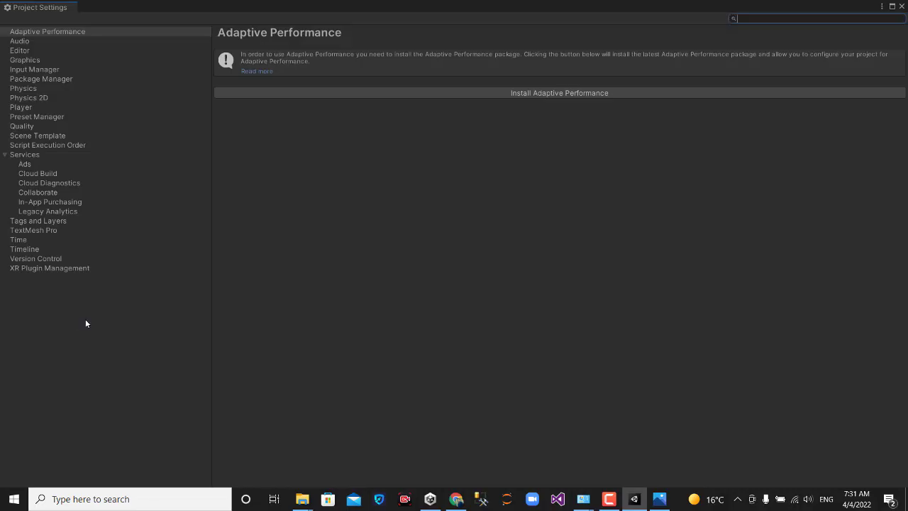
click(26, 72)
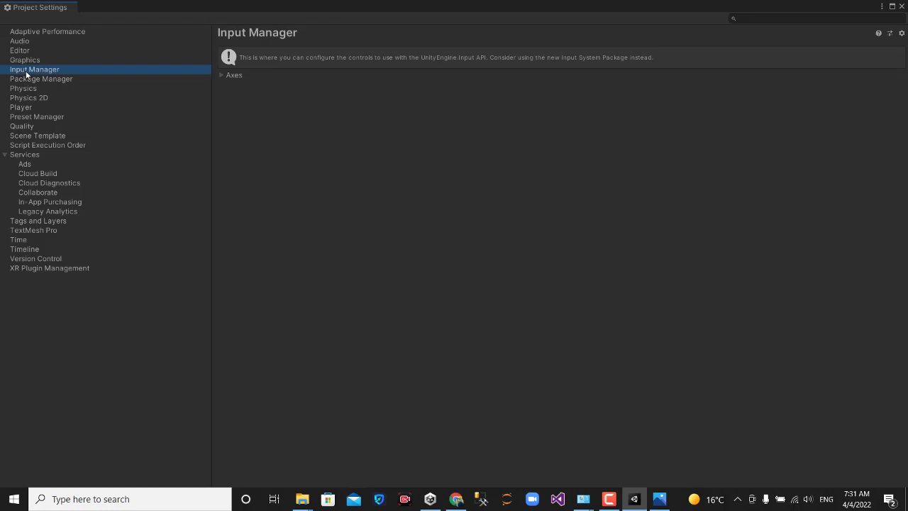
click(223, 75)
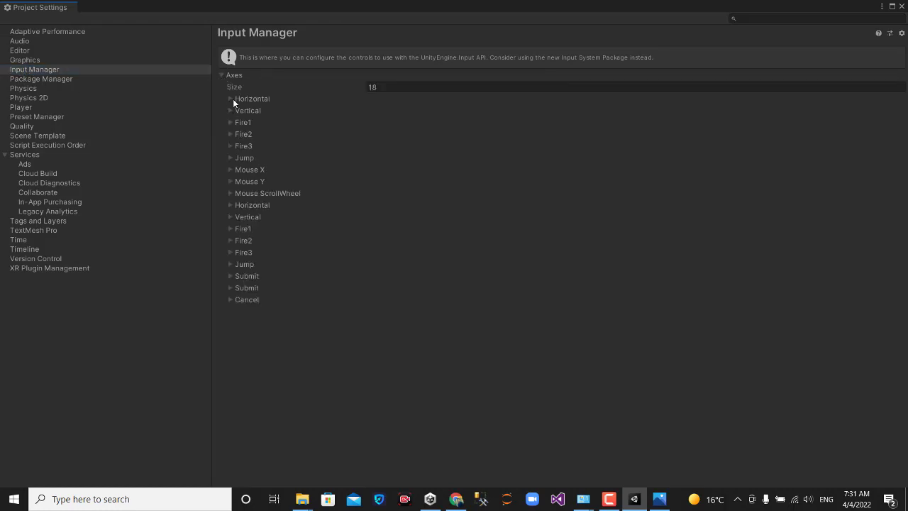
Step: Inspect the Horizontal, Vertical and Jump axis settings, then close Project Settings
click(229, 99)
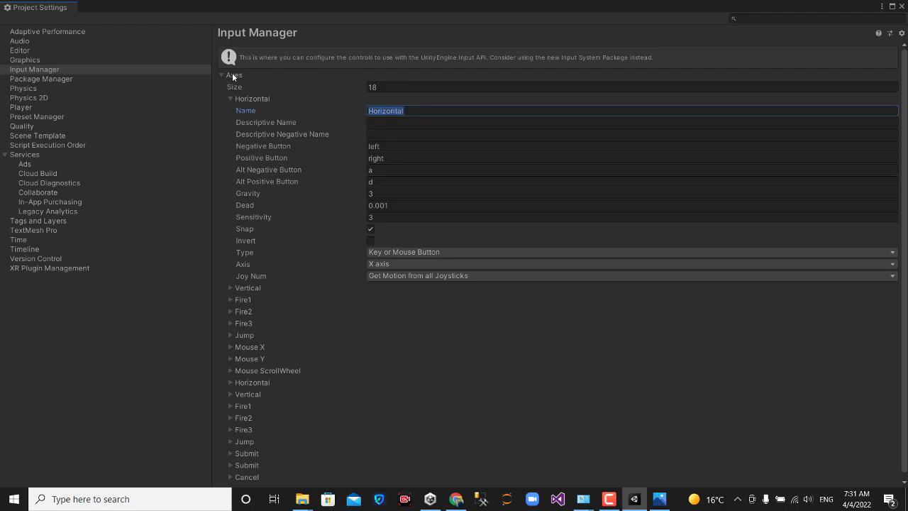
click(231, 99)
click(229, 111)
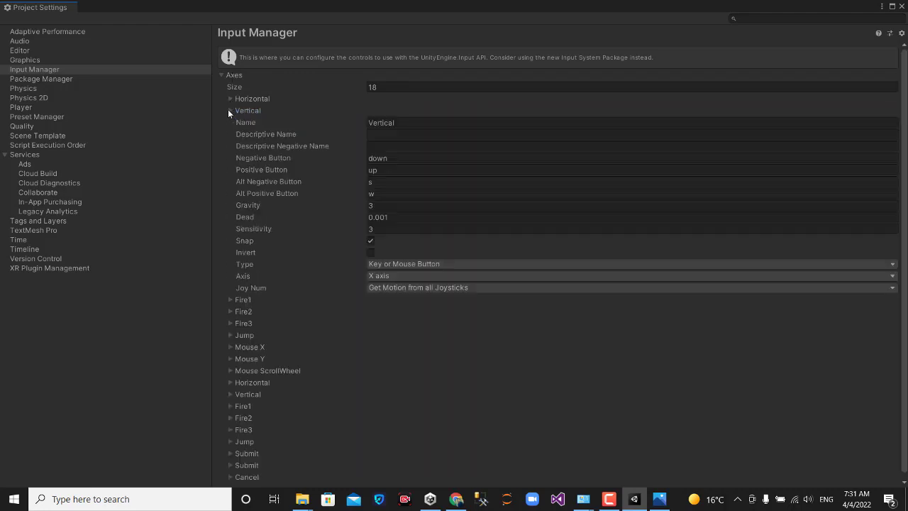
click(230, 111)
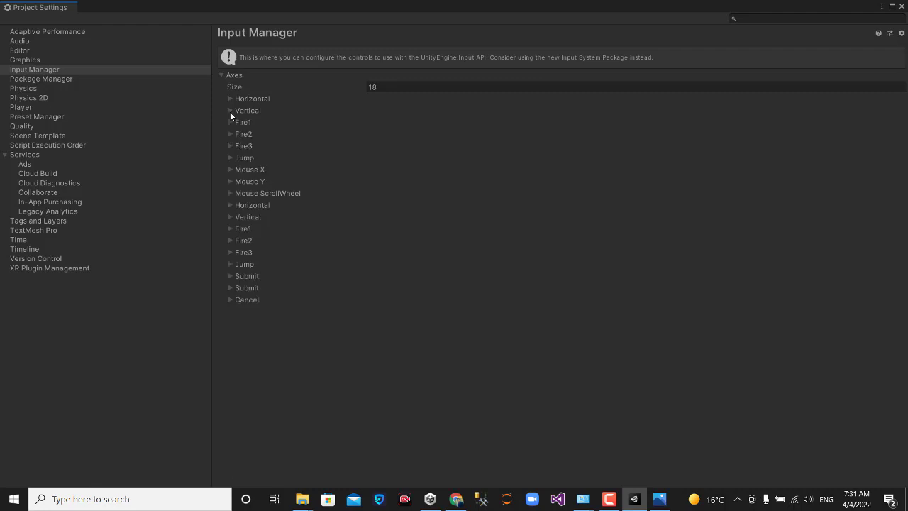
click(228, 264)
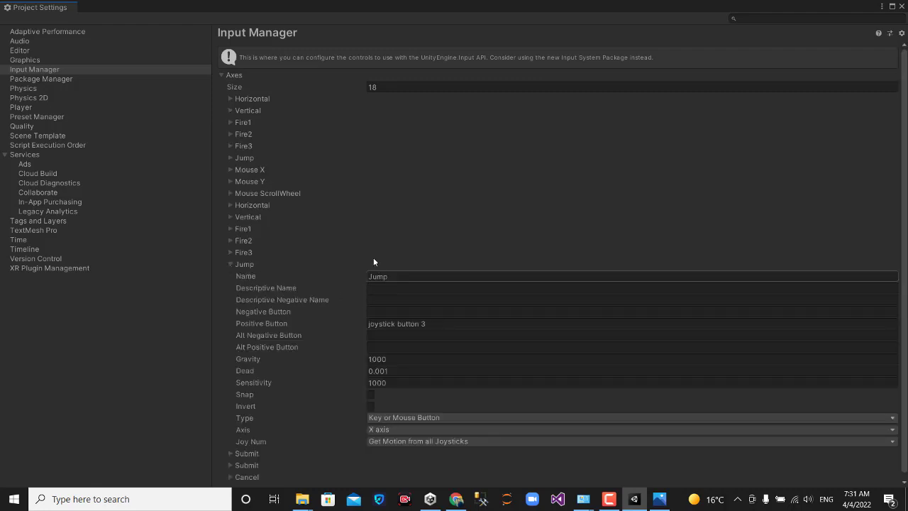
click(229, 263)
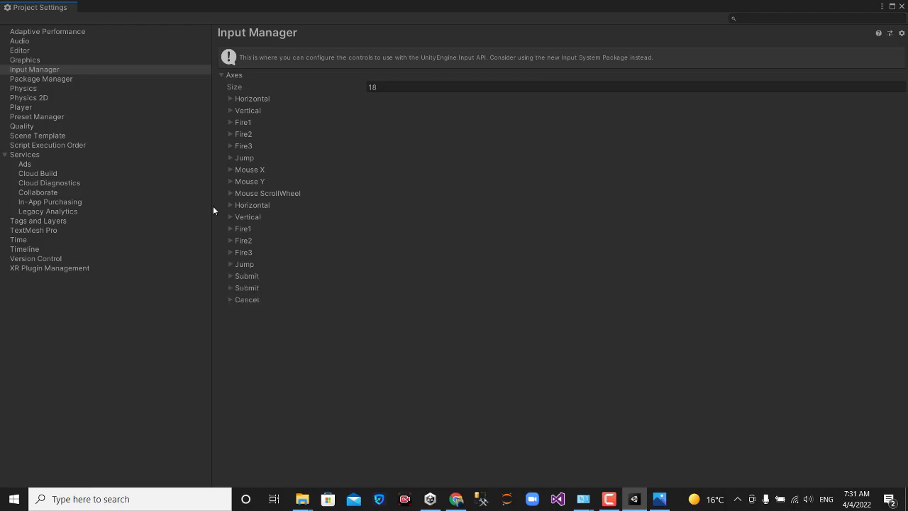
click(903, 7)
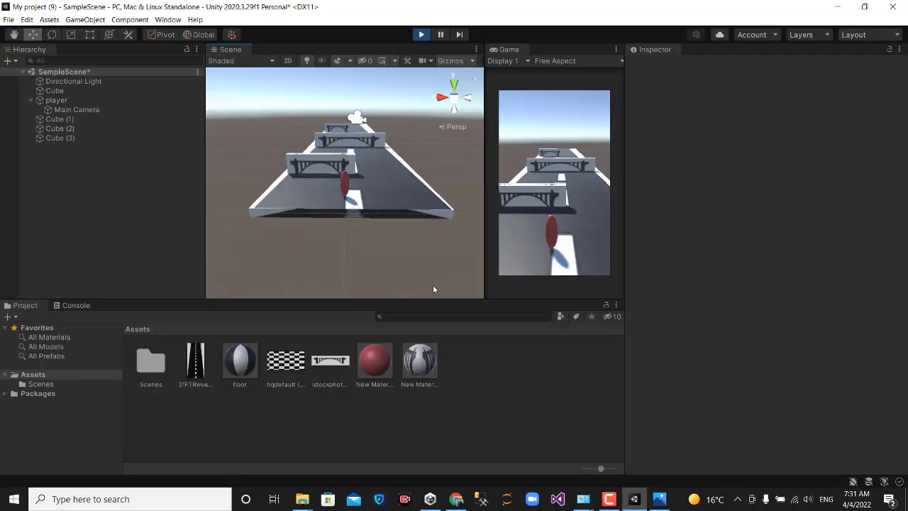
Step: Create a C# script in Assets, keeping the default name NewBehaviourScript
right_click(499, 383)
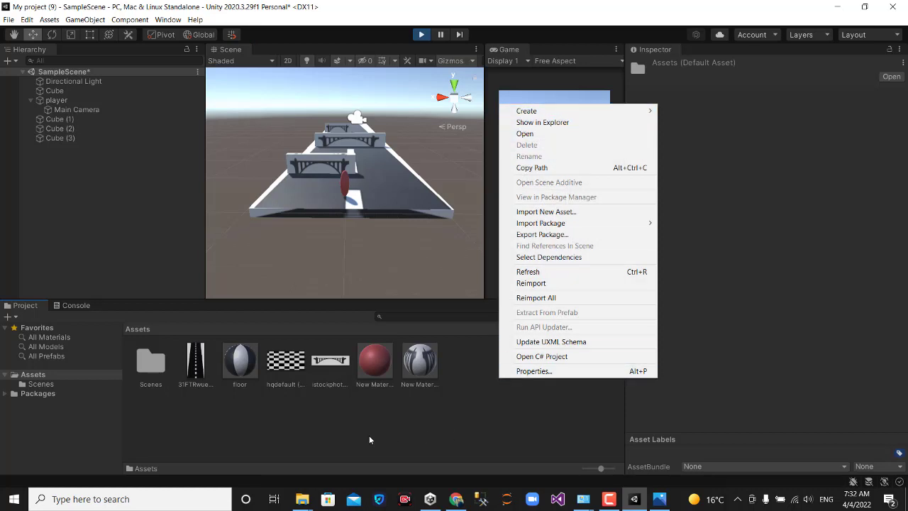
click(314, 413)
right_click(306, 423)
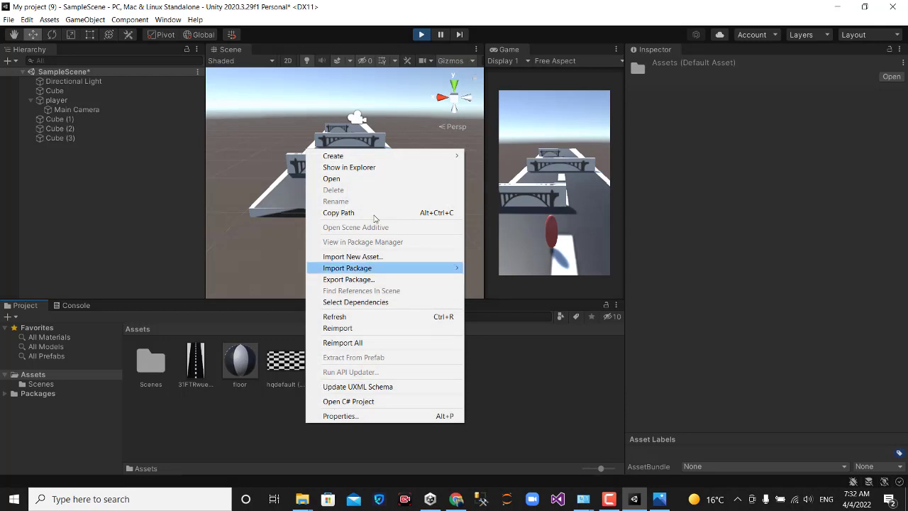
mouse_move(391, 155)
click(497, 113)
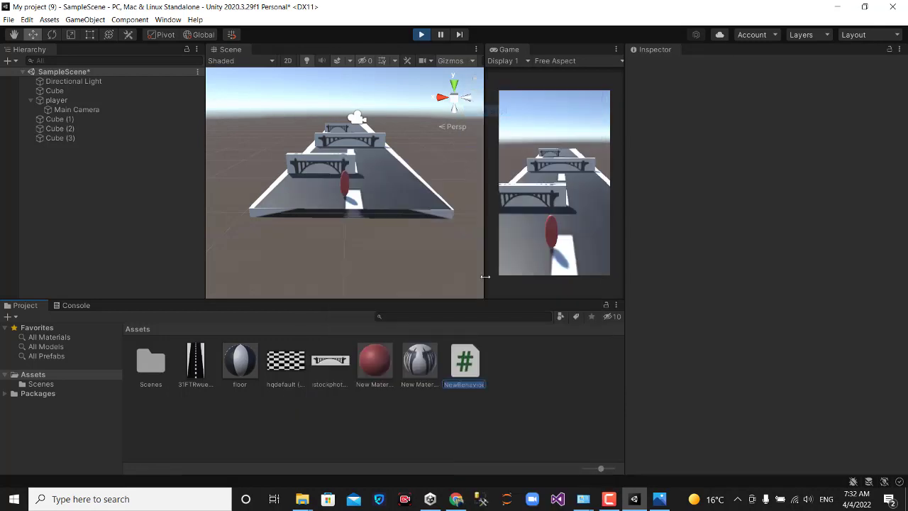
key(Return)
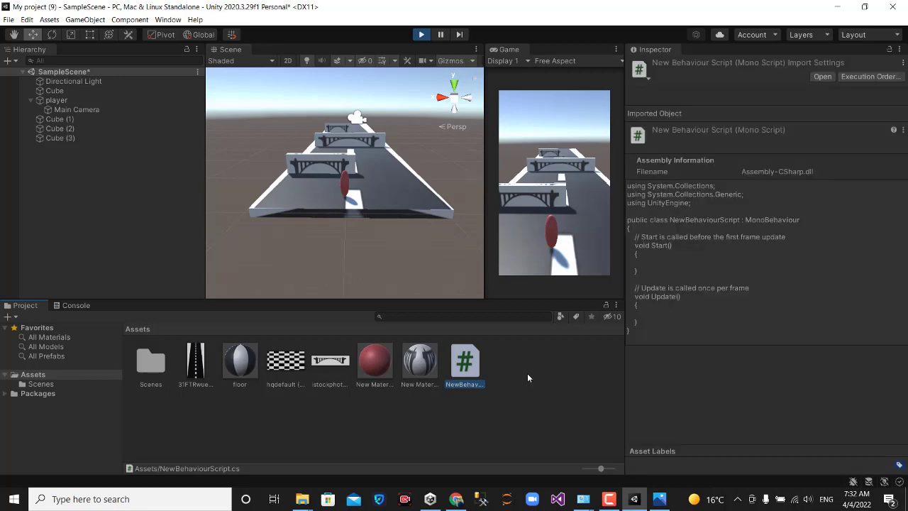
Step: Open NewBehaviourScript.cs in Visual Studio, zoom the code, widen Solution Explorer, then return to Unity
double_click(462, 363)
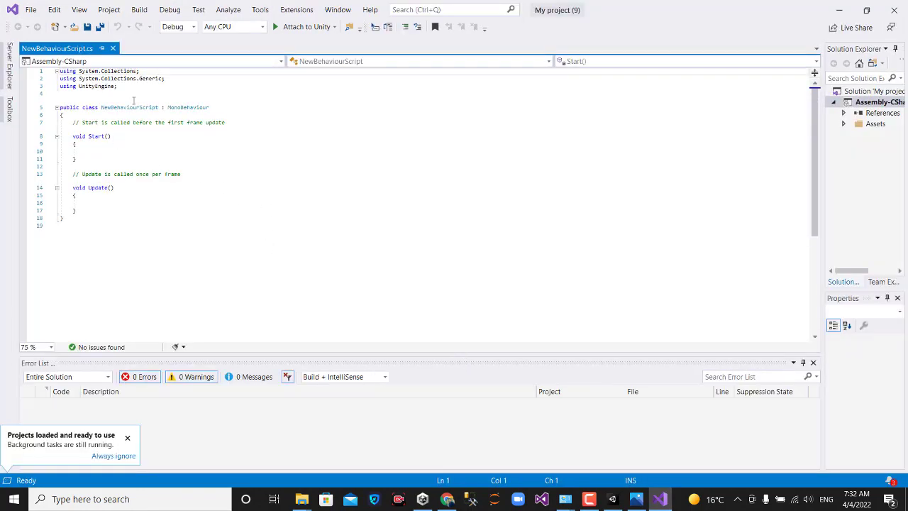
ctrl+scroll(139, 102, up, 7)
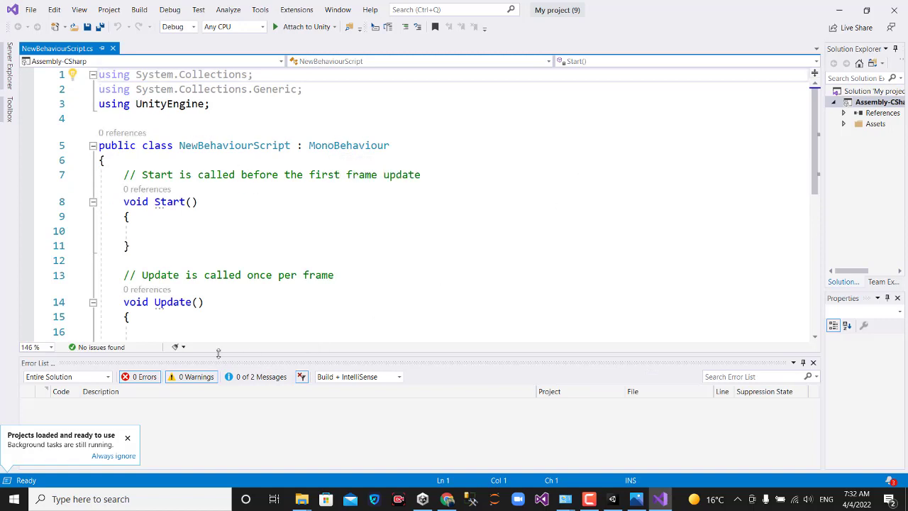
drag(823, 161, 732, 162)
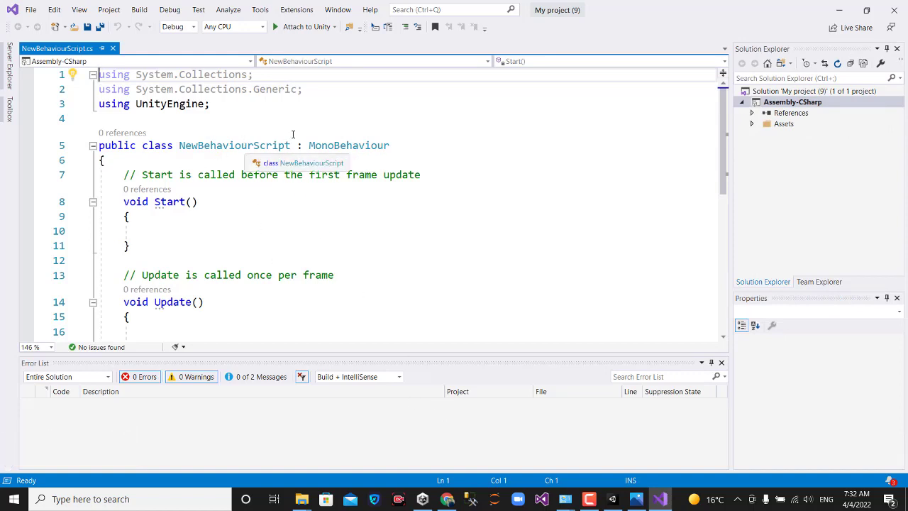
mouse_move(348, 145)
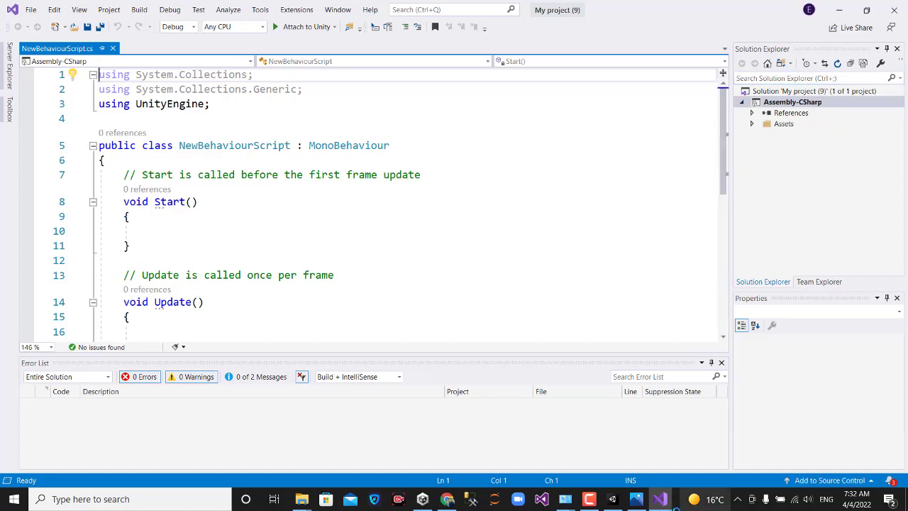
click(610, 504)
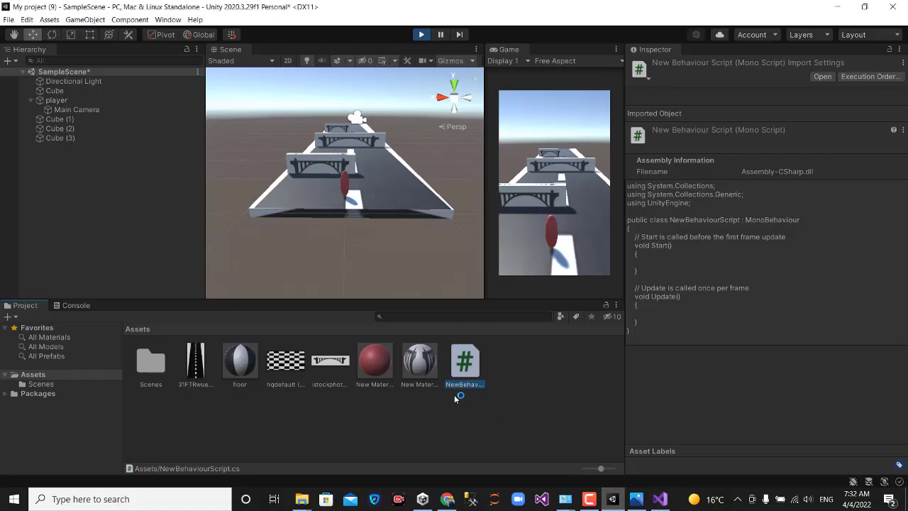
Step: Keep Visual Studio Community 2019 as the External Script Editor under Edit > Preferences > External Tools, then return to Visual Studio
click(10, 20)
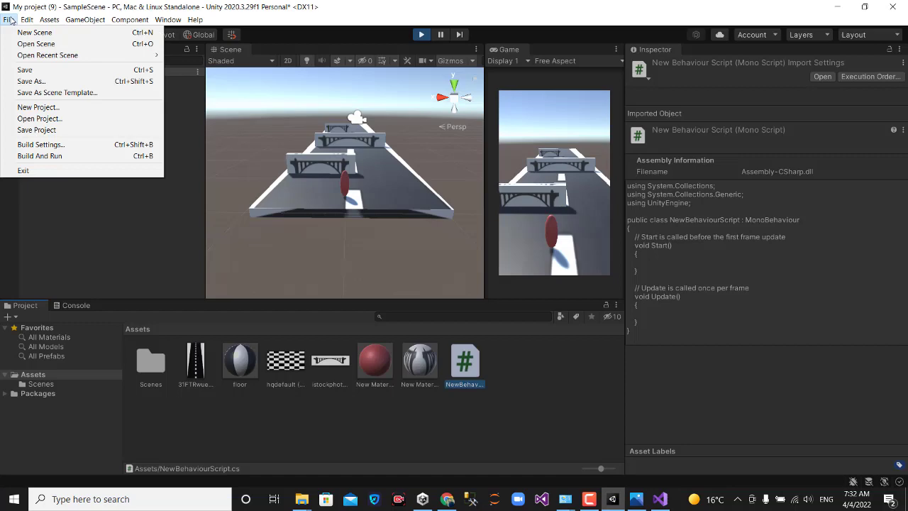
mouse_move(27, 20)
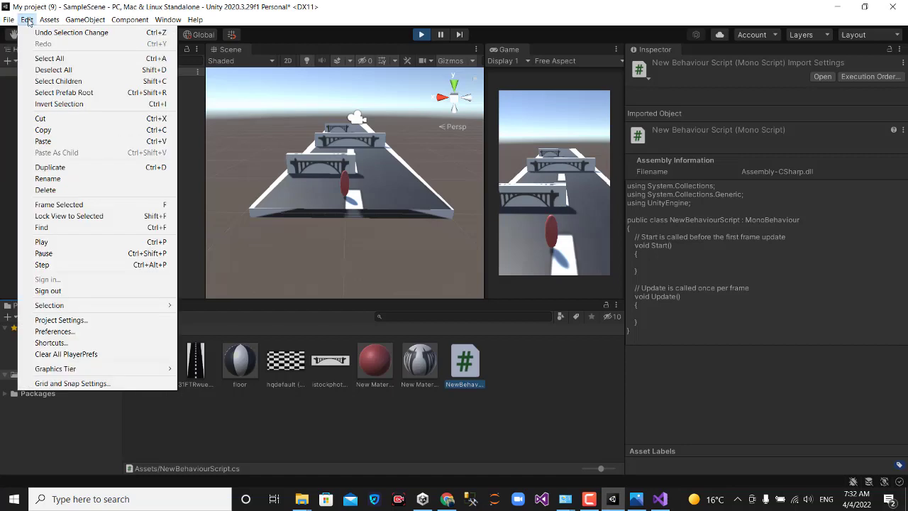
click(99, 331)
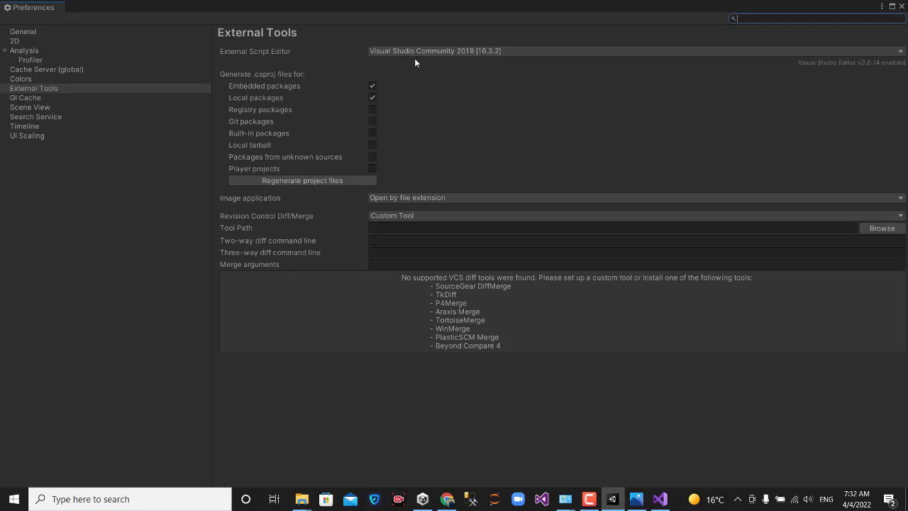
click(770, 52)
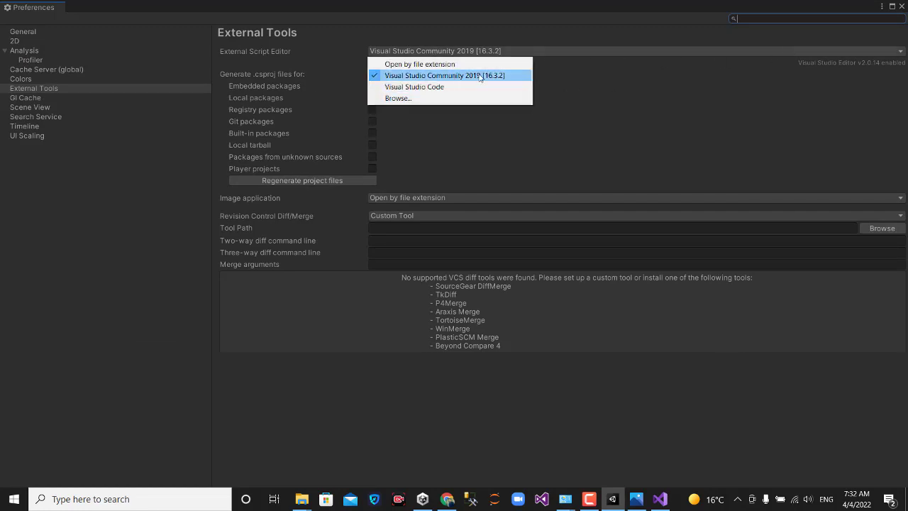
click(694, 85)
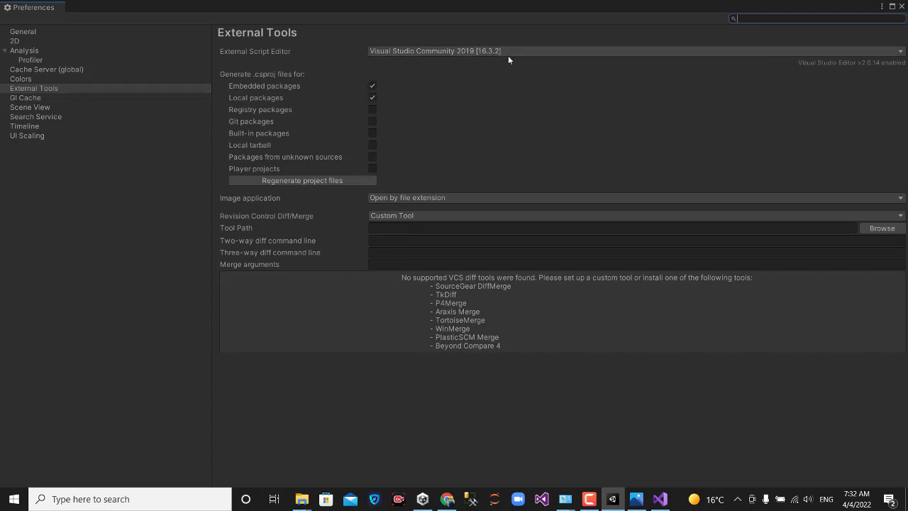
click(902, 6)
click(667, 501)
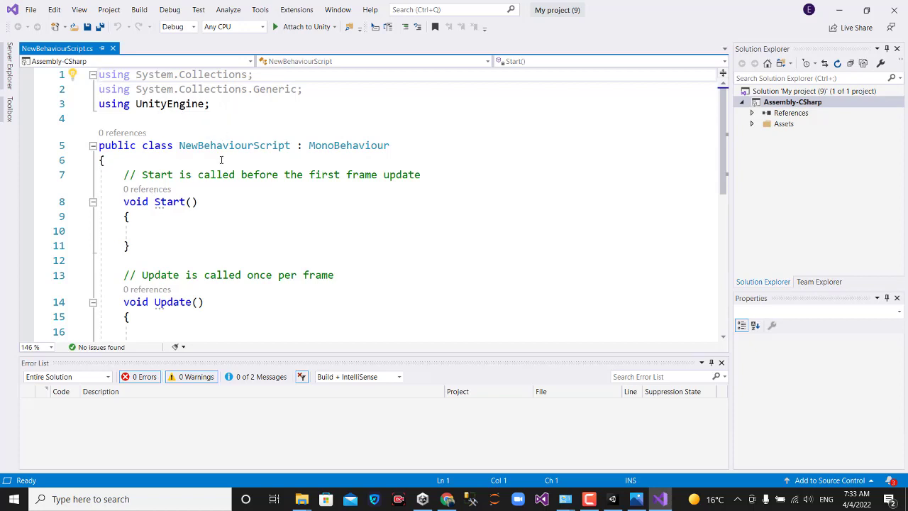
Step: Read MonoBehaviour's Quick Info, scroll through the Start and Update template code, then return to Unity
mouse_move(353, 146)
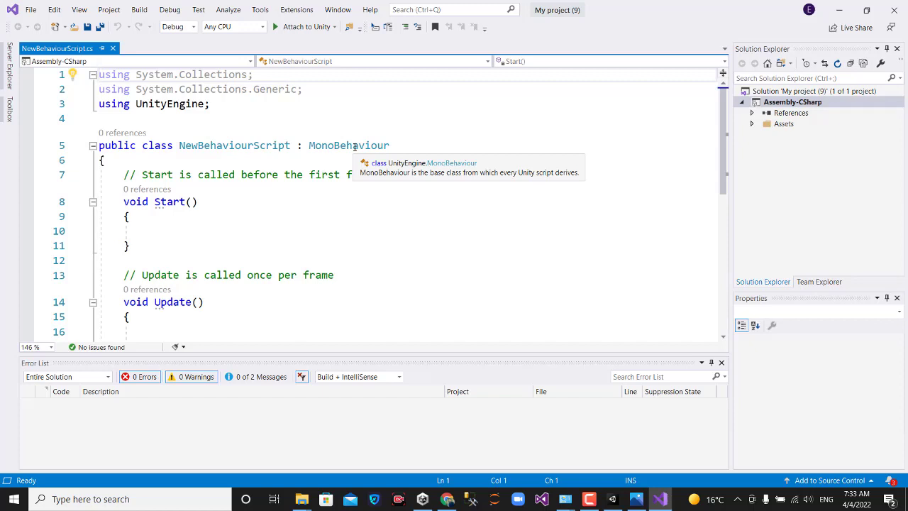
scroll(355, 147, down, 2)
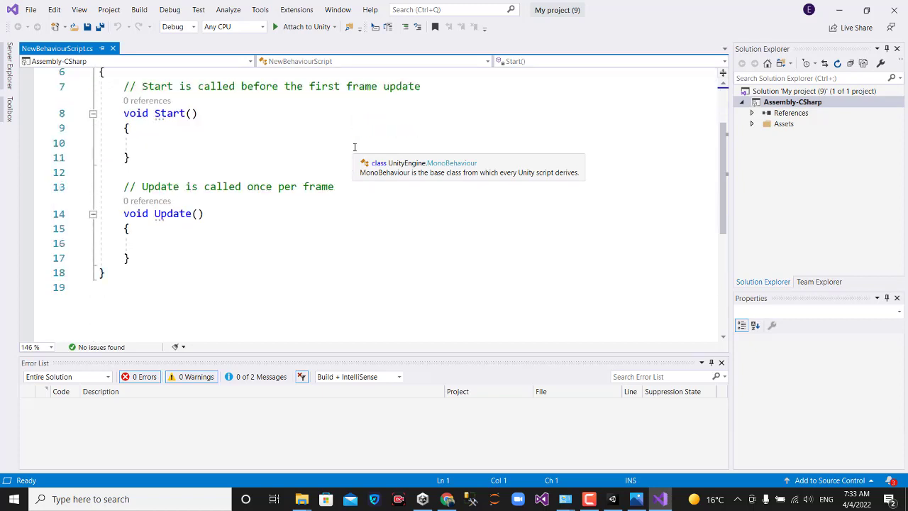
scroll(355, 147, up, 1)
scroll(193, 116, up, 1)
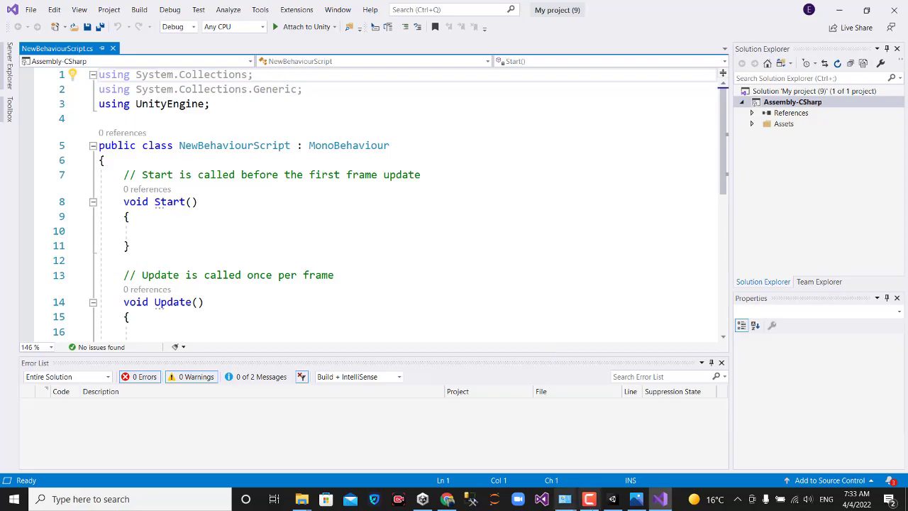
click(612, 499)
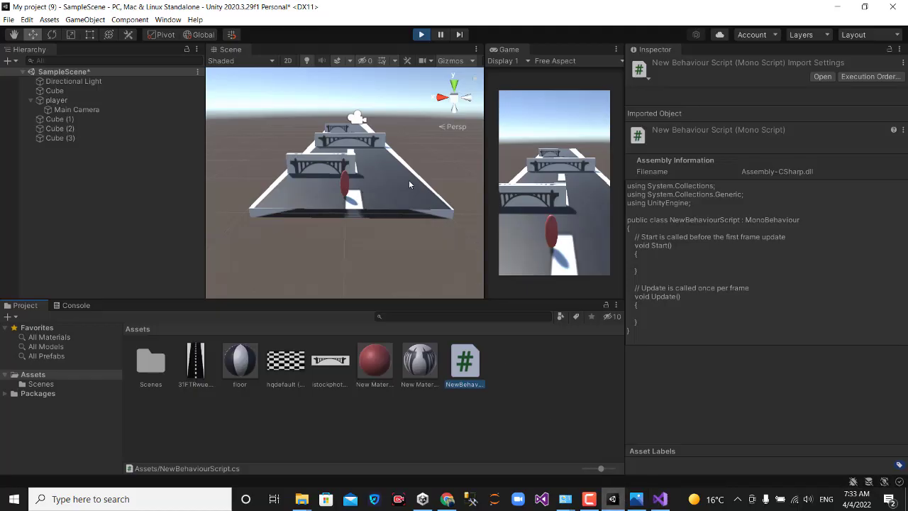
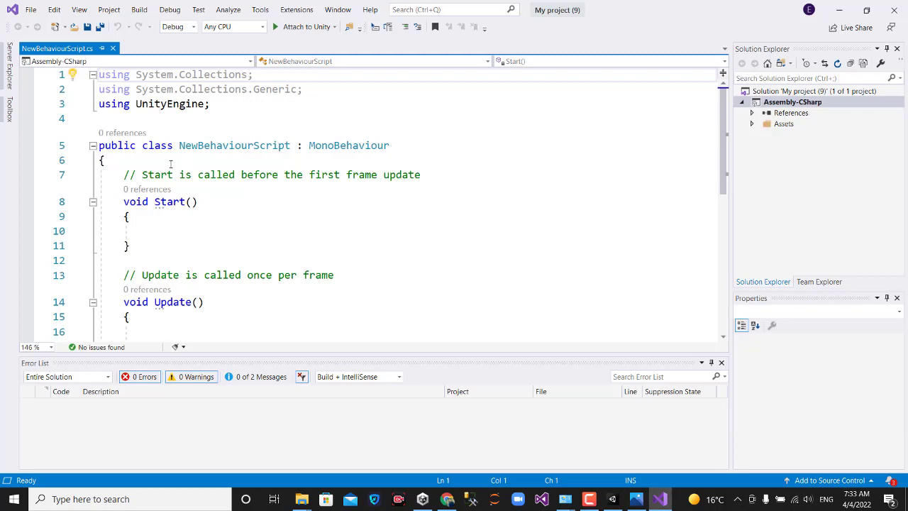
Step: Add the field 'public float speed;' just after the class's opening brace
ctrl+scroll(119, 169, up, 1)
ctrl+scroll(120, 168, up, 1)
ctrl+scroll(120, 169, up, 1)
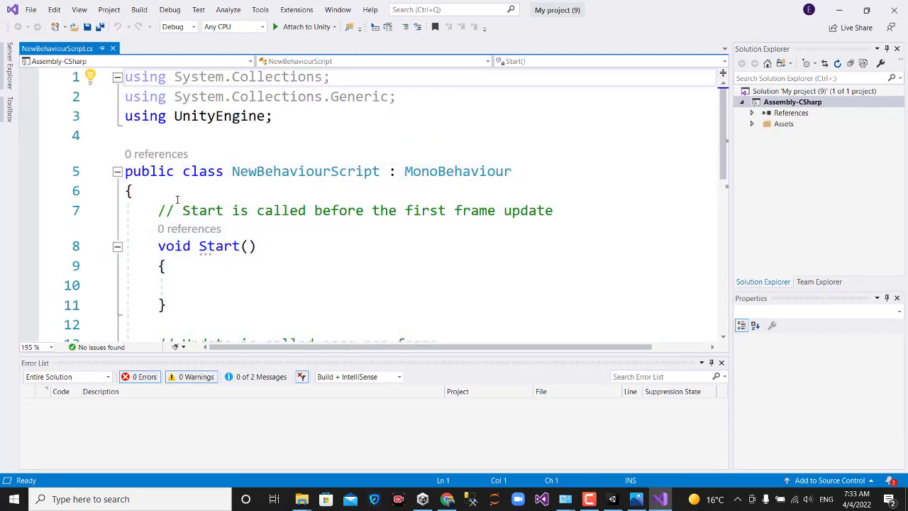
click(175, 192)
key(Return)
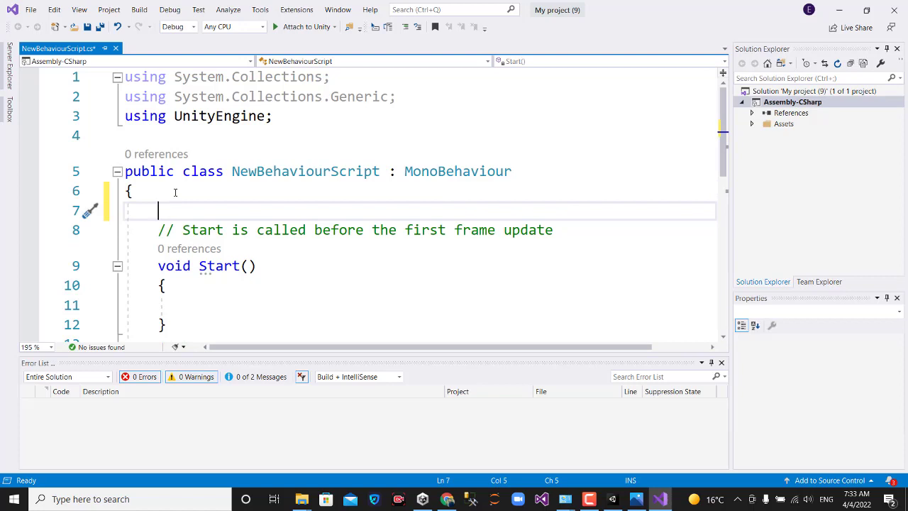
text(pu)
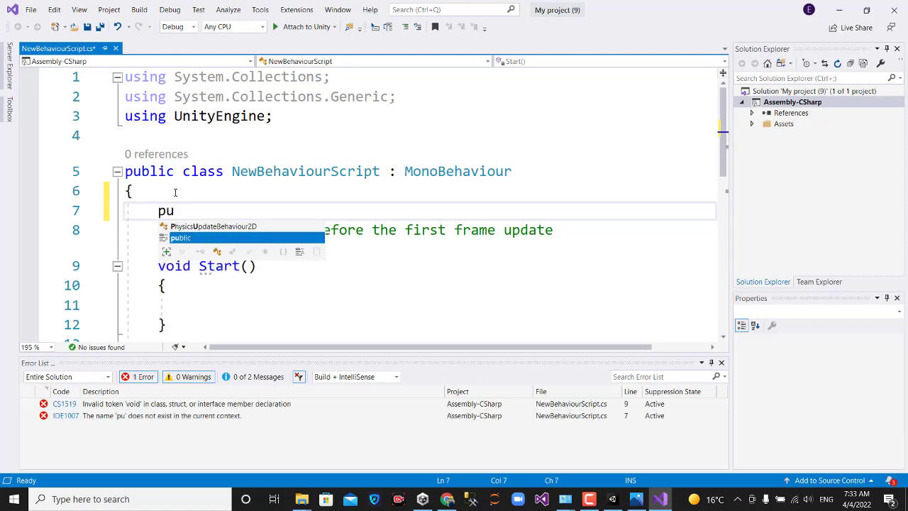
key(Tab)
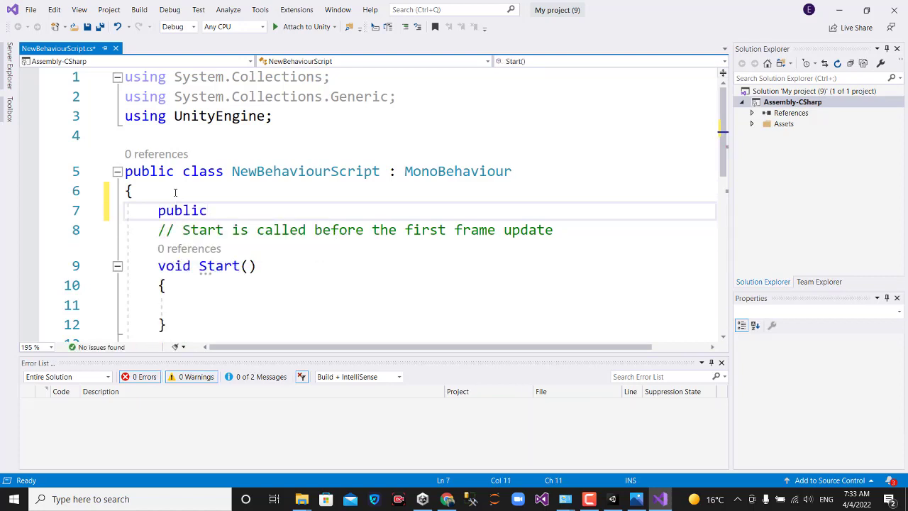
text( fl)
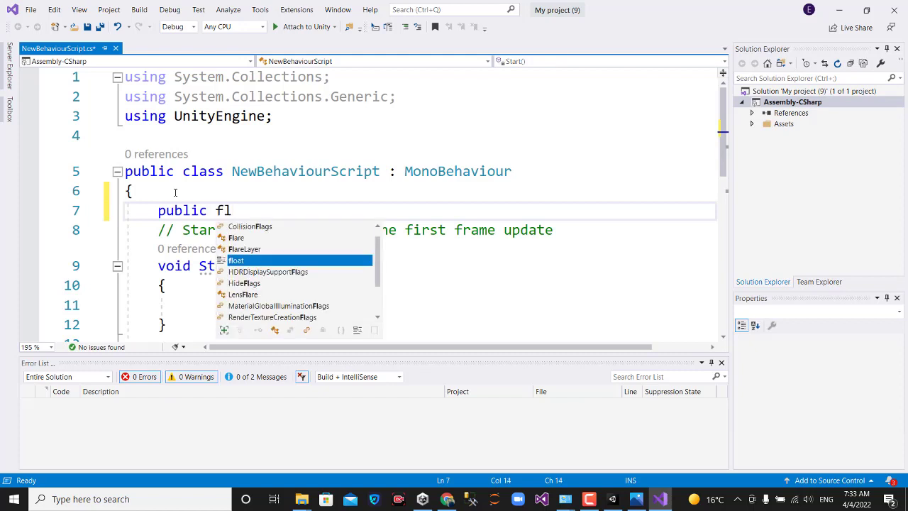
text(o)
key(Tab)
text(s)
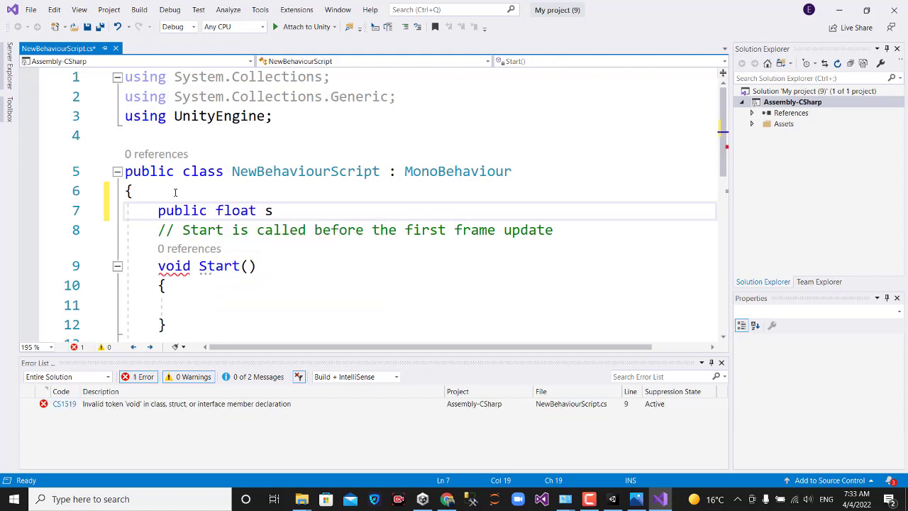
text(peed)
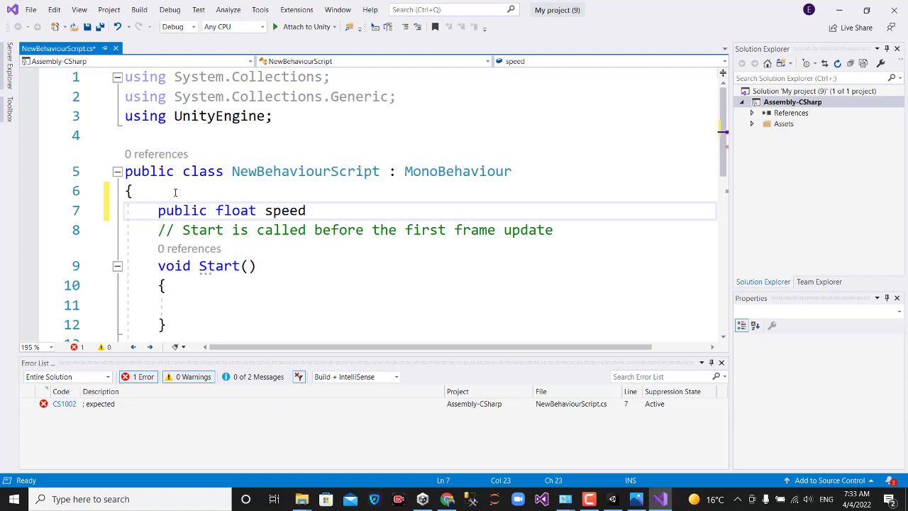
text(;)
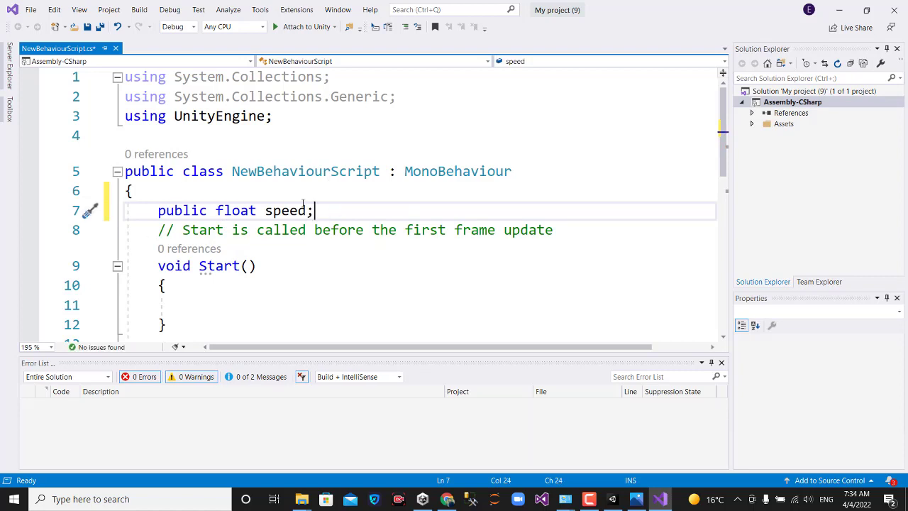
scroll(301, 207, down, 2)
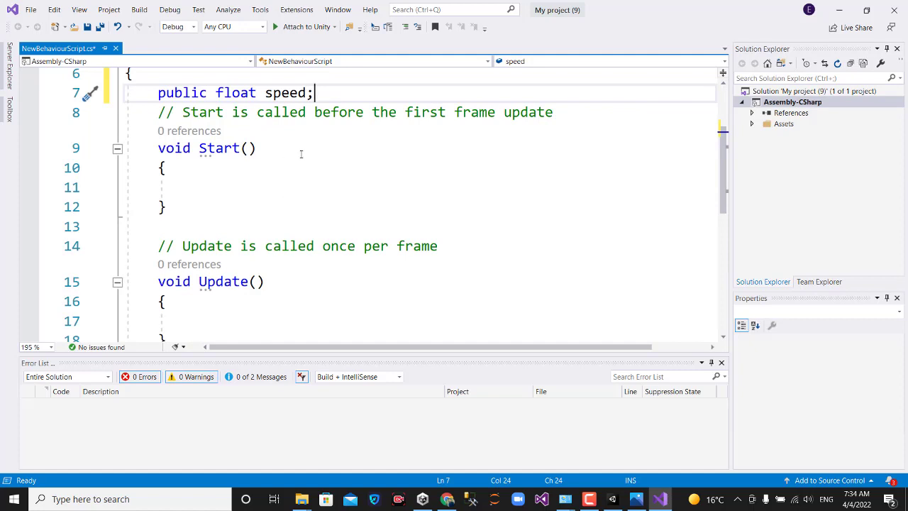
Step: Add 'public float jump;' on the line below the speed field
key(Return)
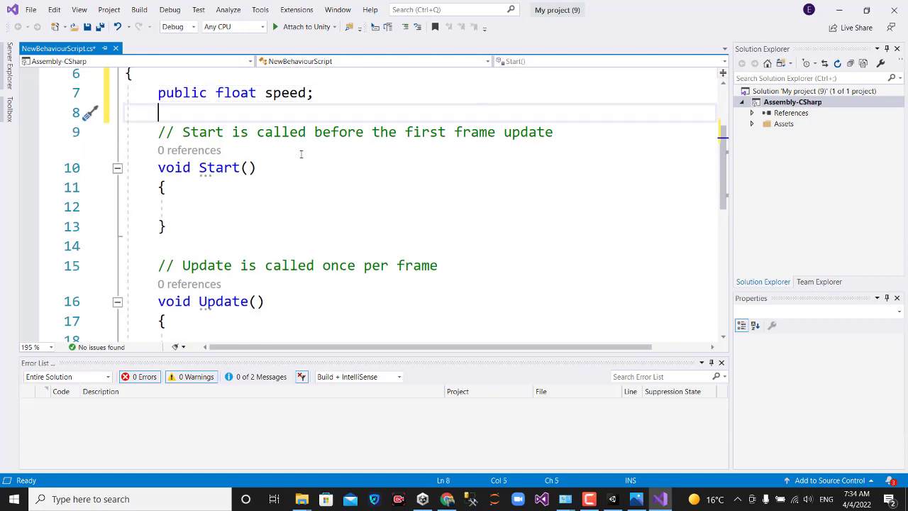
text(public )
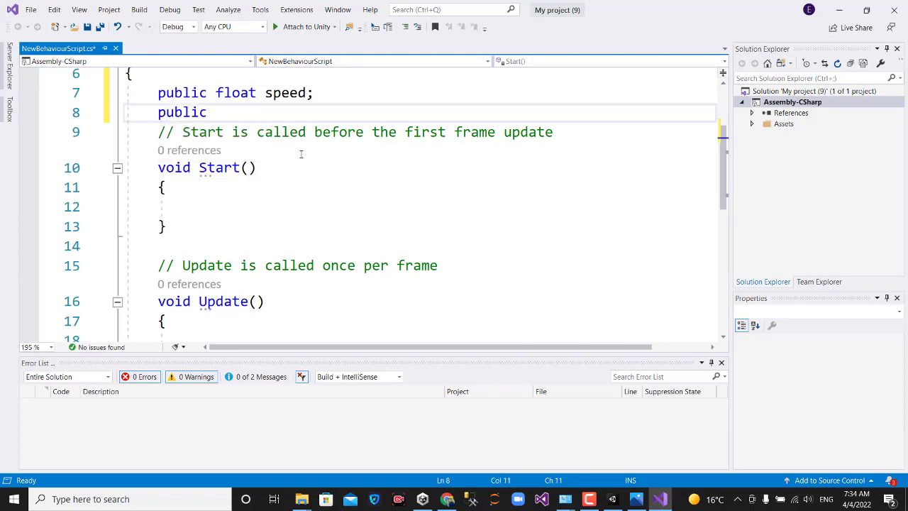
text(flo)
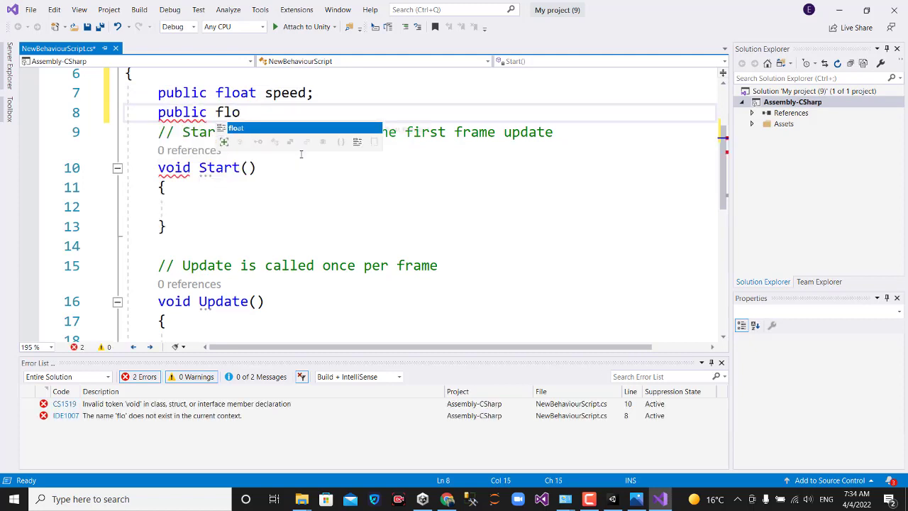
key(Tab)
text(j)
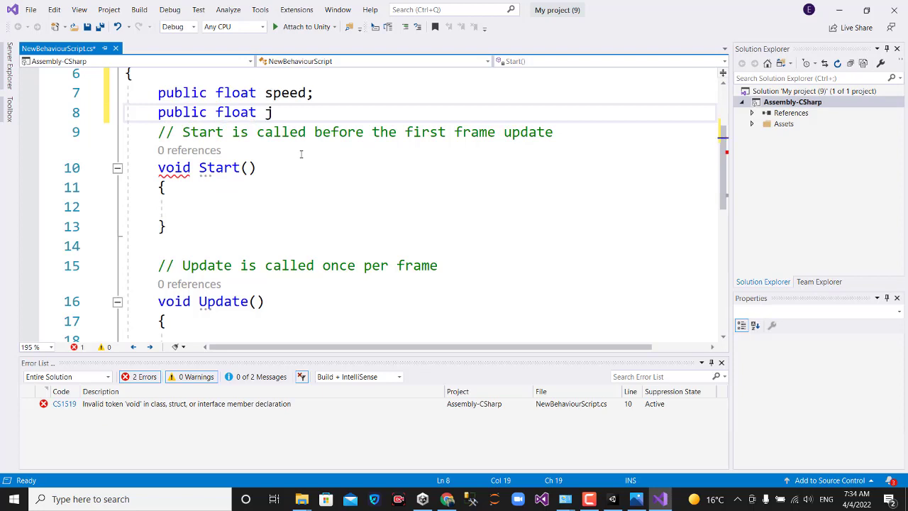
text(un)
key(BackSpace)
text(m)
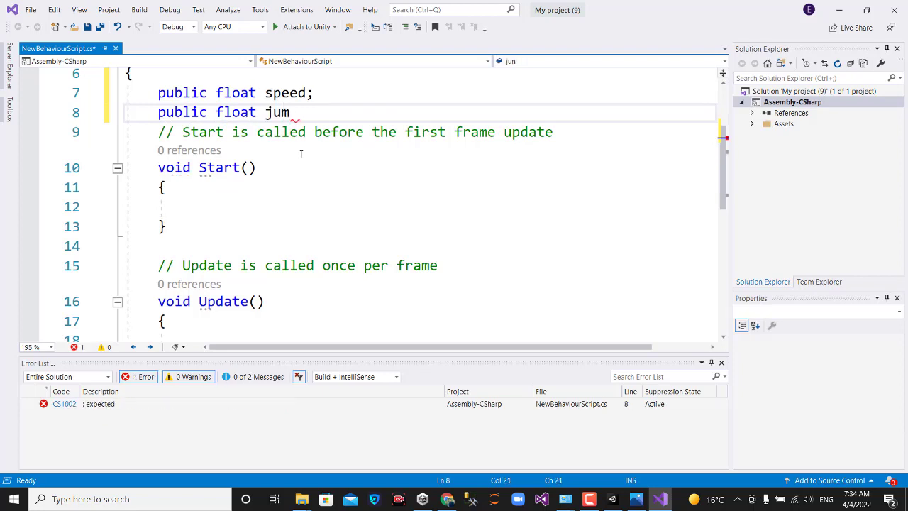
text(p)
text(;)
key(Return)
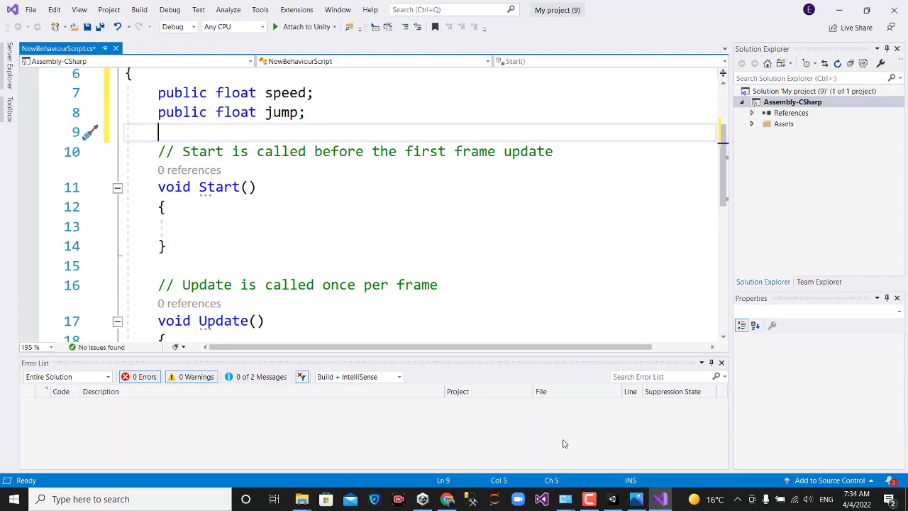
Step: Stop Play mode in Unity, select the player, then go back to Visual Studio
click(612, 498)
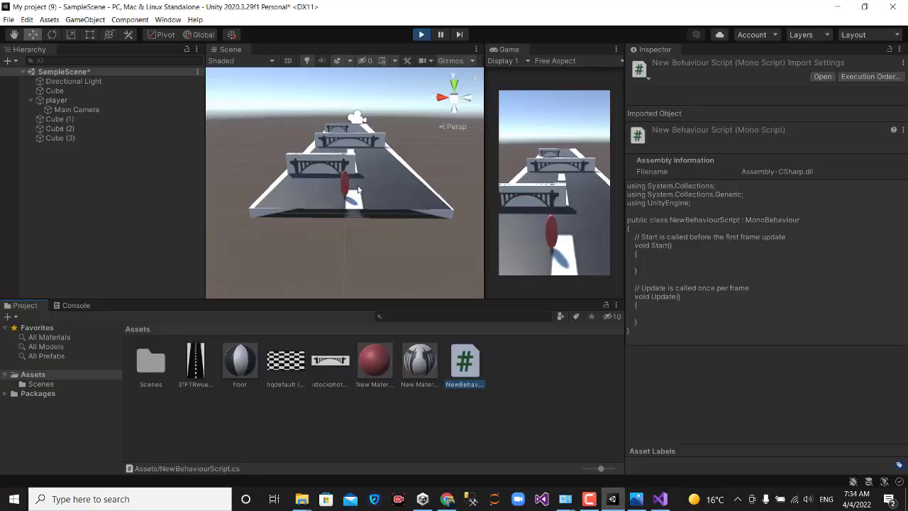
click(427, 35)
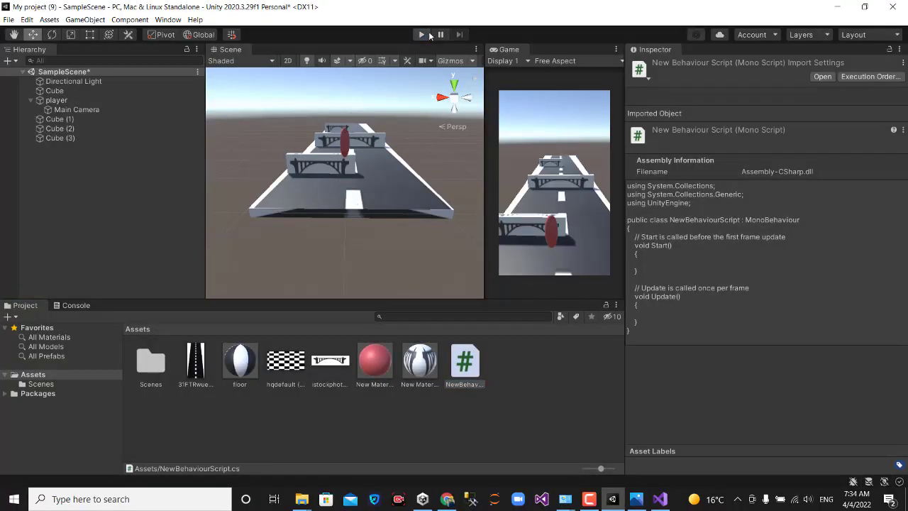
click(347, 147)
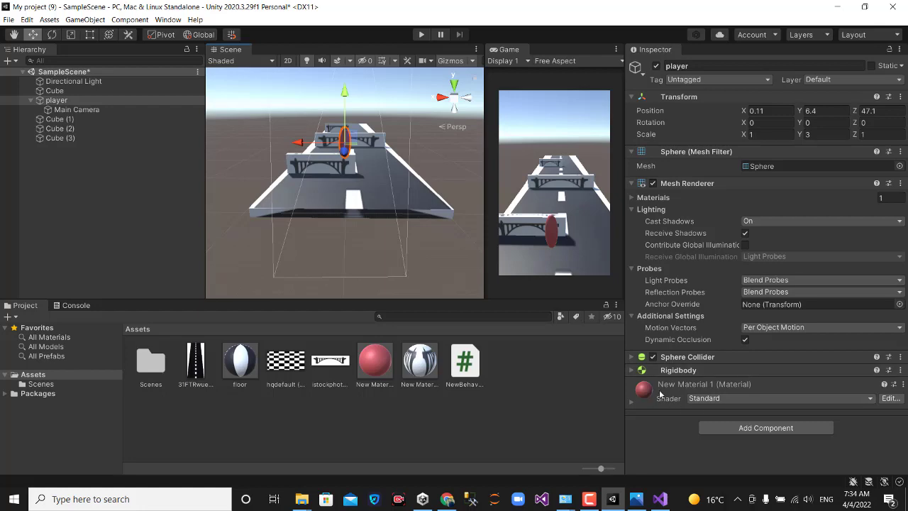
click(660, 498)
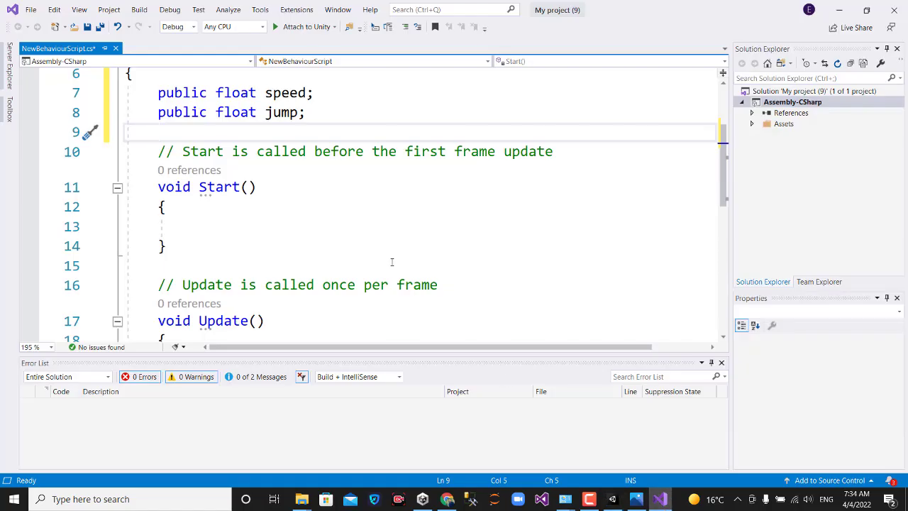
Step: Declare the field 'public Rigidbody rigid;'
text(public )
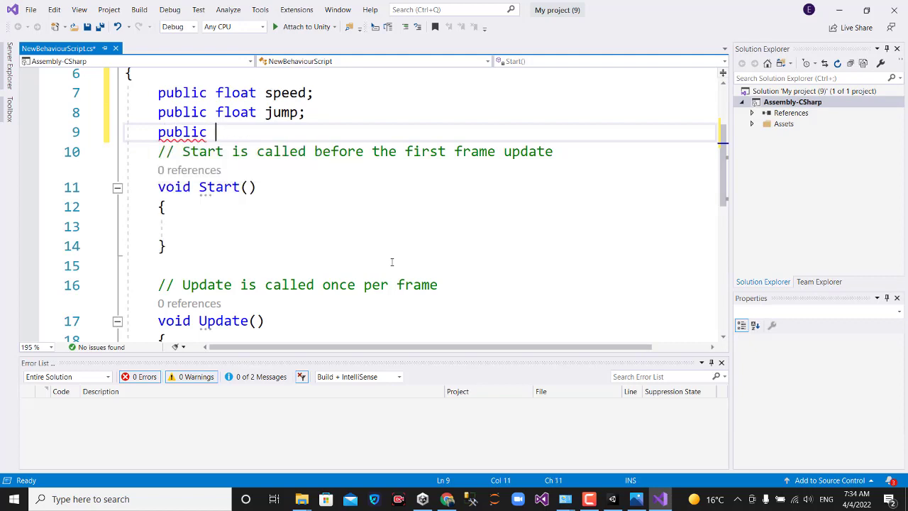
text(ri)
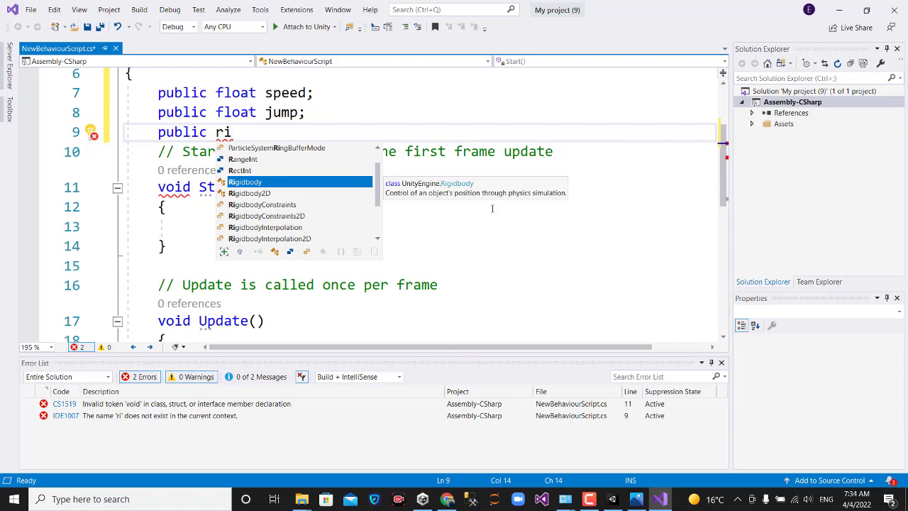
key(Tab)
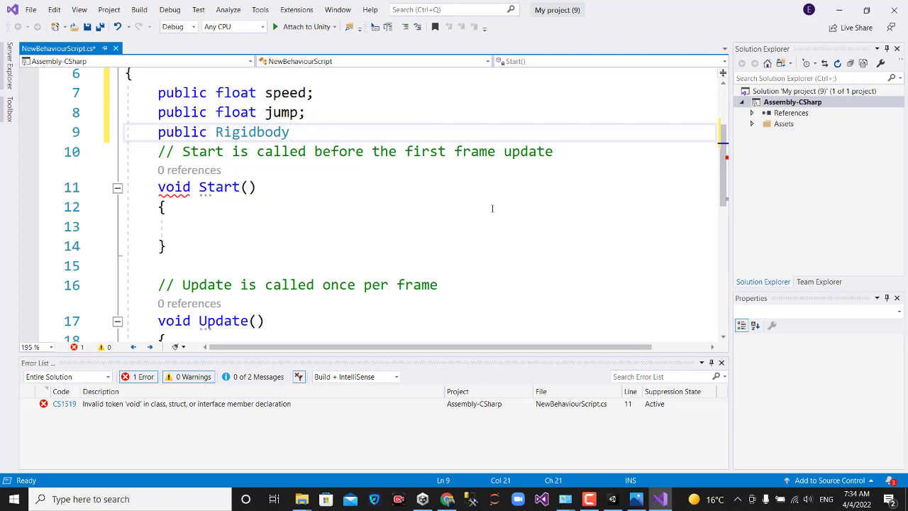
text( r)
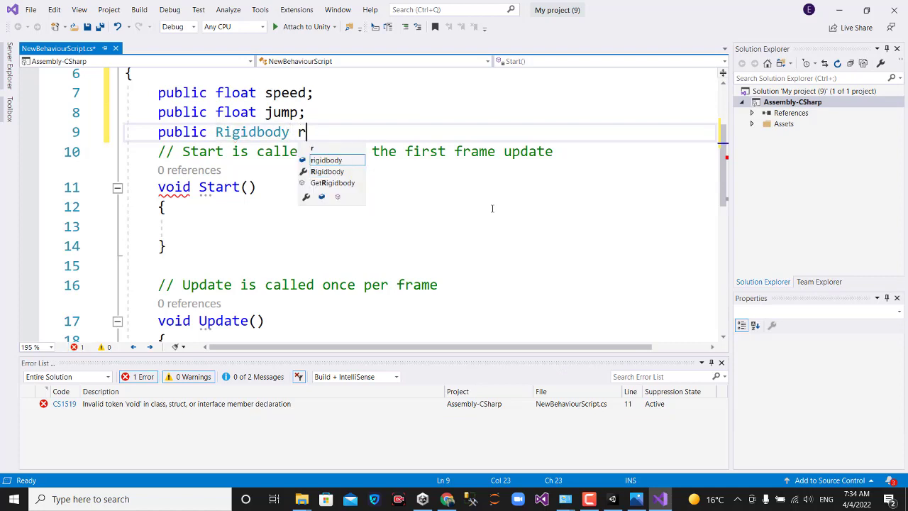
text(igid)
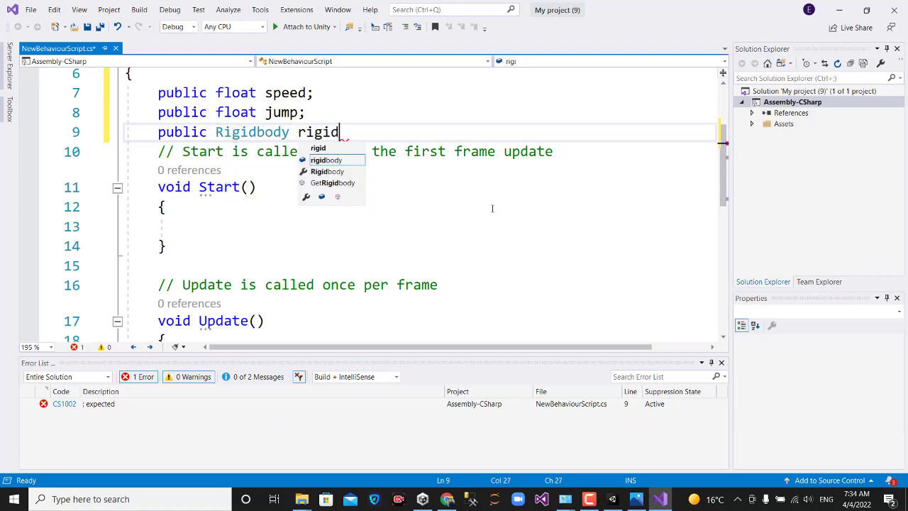
text(;)
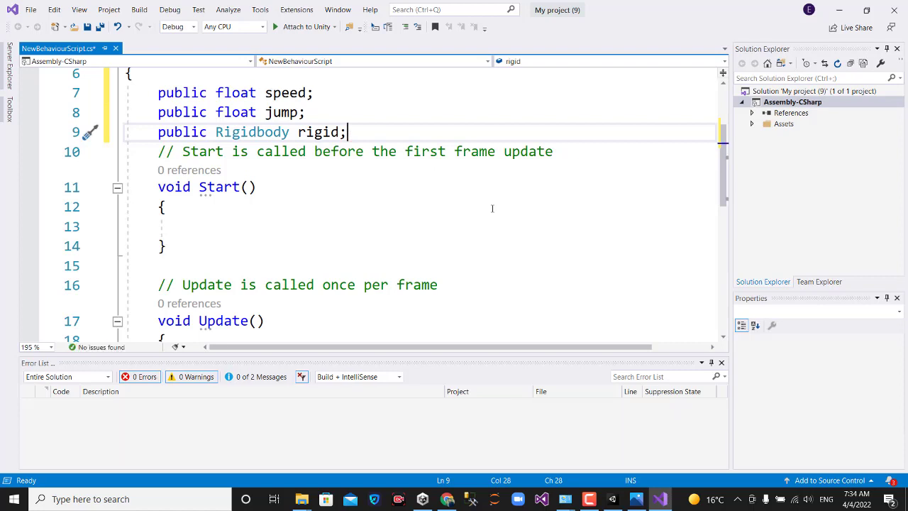
Step: Add 'private Vector3 direction;' on the line below the rigid field
scroll(491, 208, down, 1)
scroll(492, 208, up, 1)
key(Return)
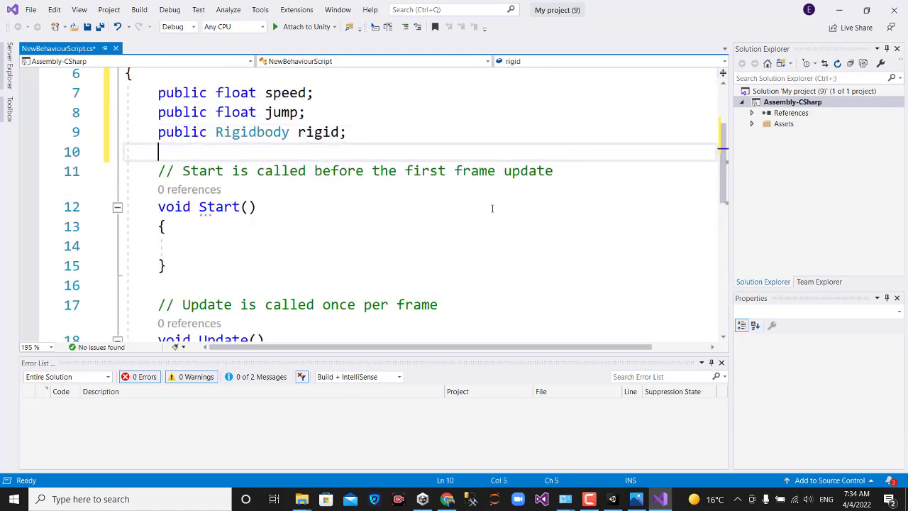
text(pr)
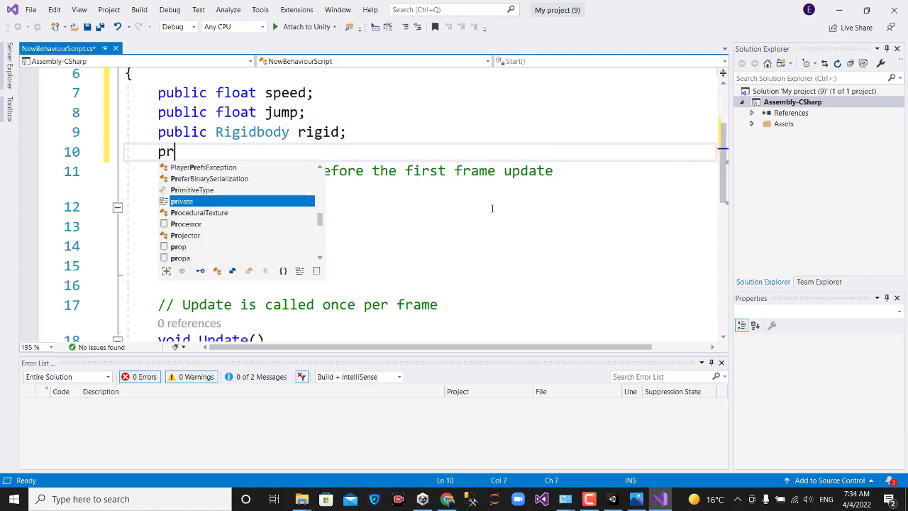
text(ivate )
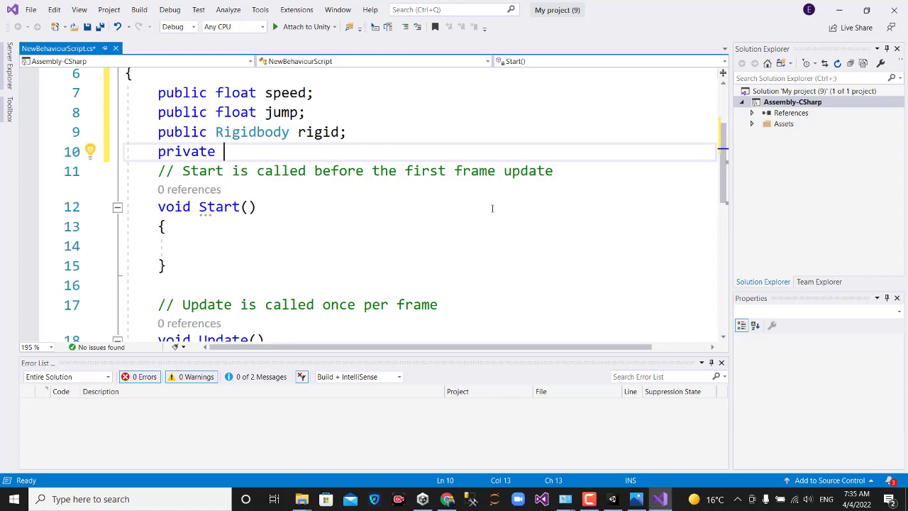
text(ve)
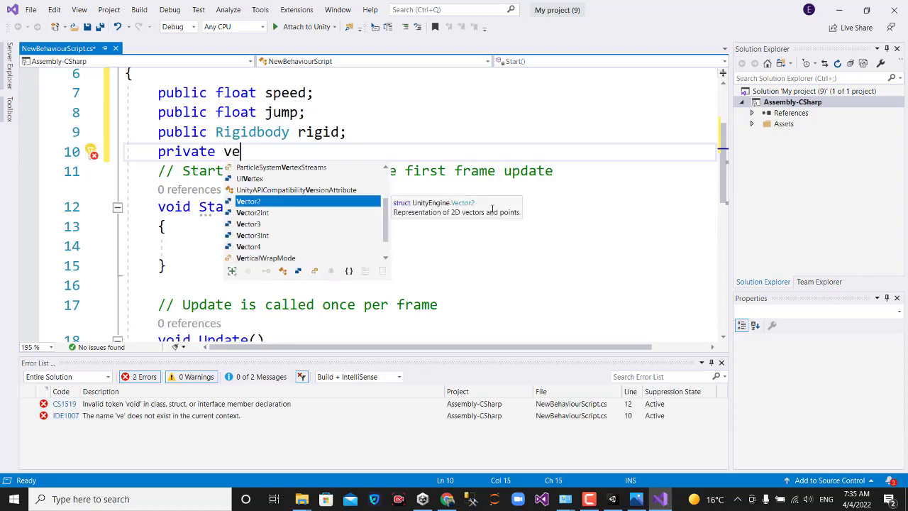
click(257, 226)
key(Tab)
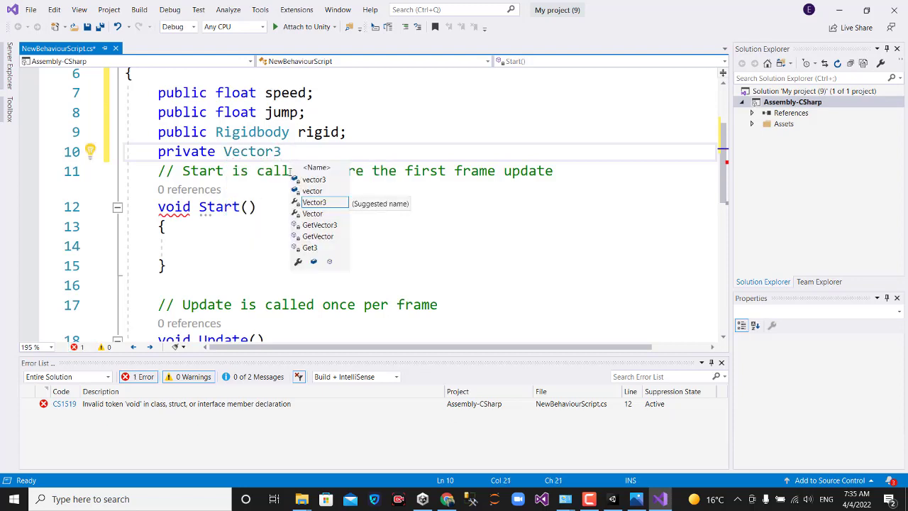
text(dir)
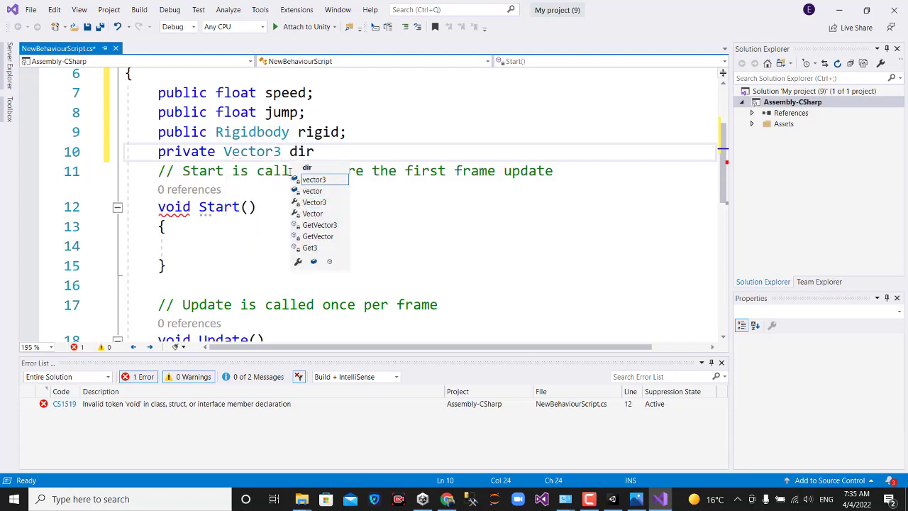
text(ect)
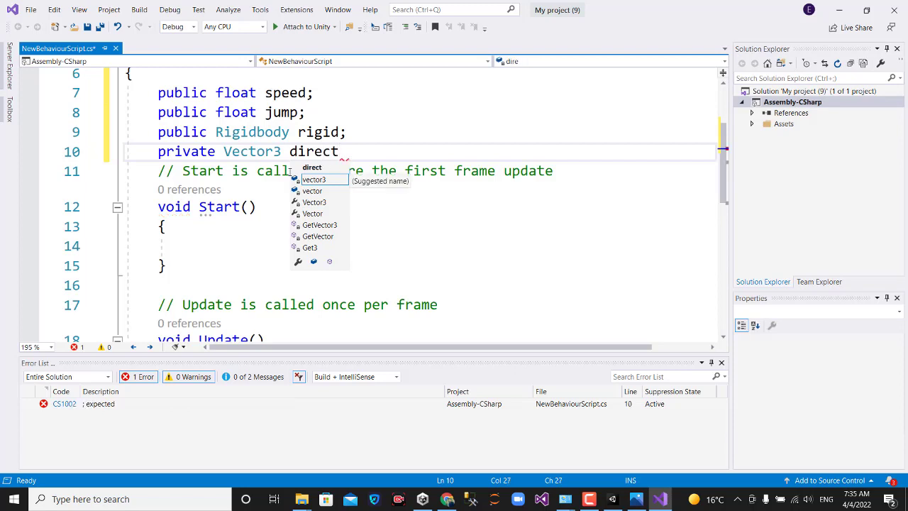
text(ion)
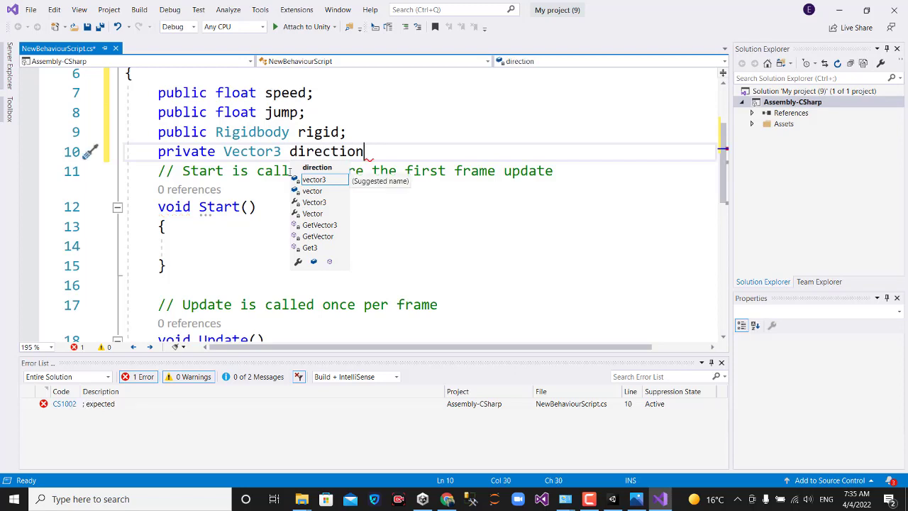
text(;)
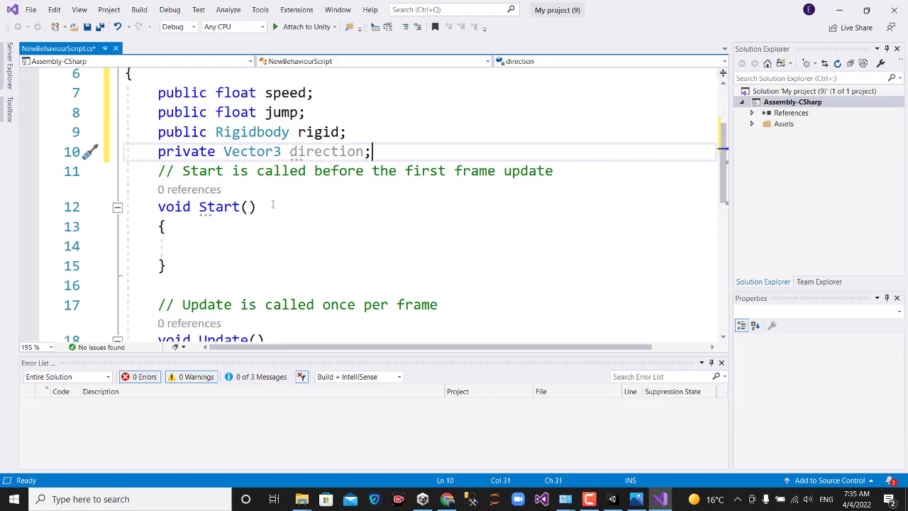
Step: On empty line 20 of Update(), type 'direction = new Vector3('
scroll(273, 205, down, 3)
scroll(273, 205, up, 3)
scroll(222, 207, down, 2)
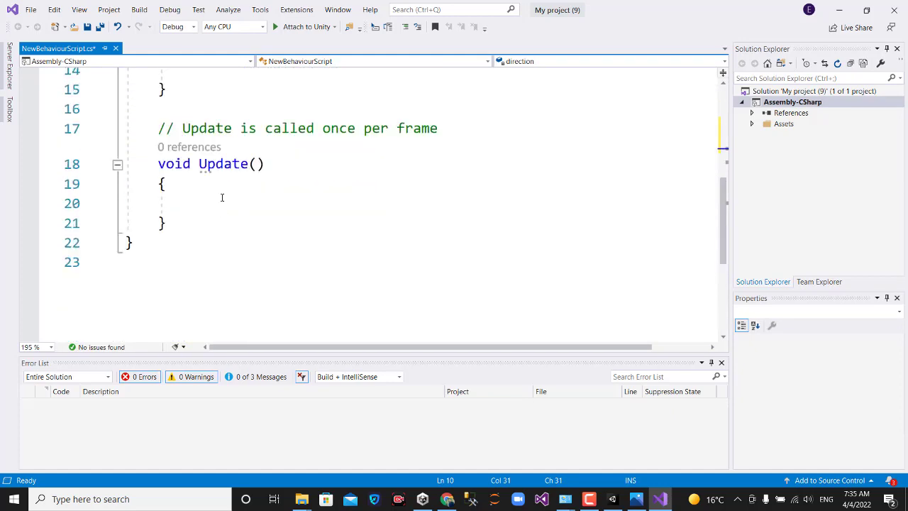
click(209, 251)
scroll(207, 234, down, 1)
click(210, 204)
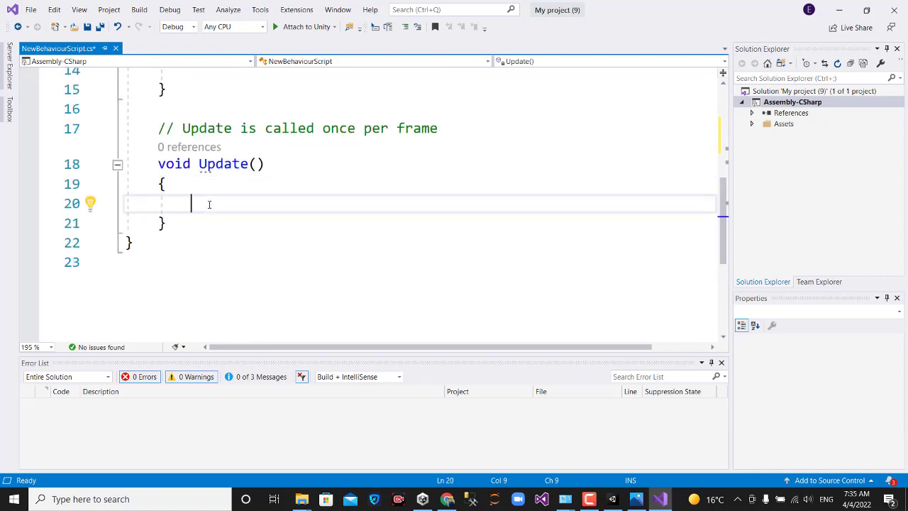
scroll(265, 203, up, 3)
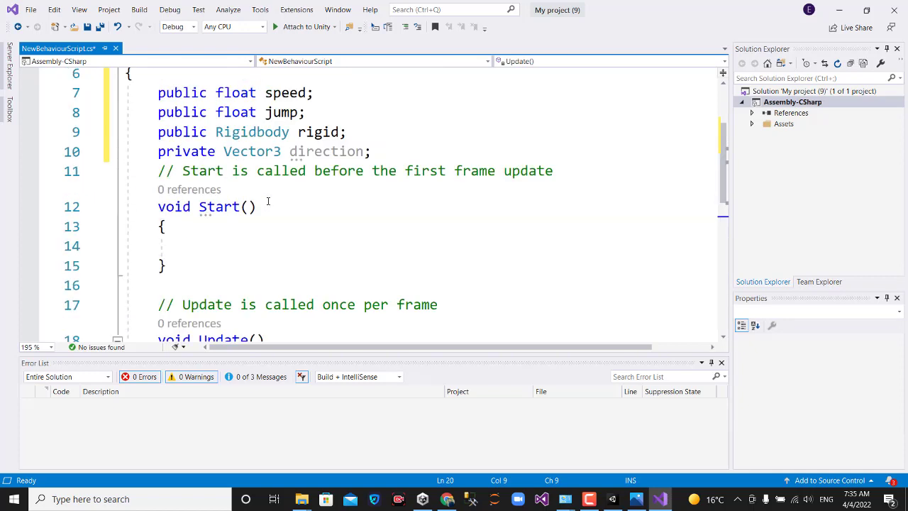
scroll(266, 202, up, 1)
scroll(268, 201, down, 1)
scroll(276, 190, down, 1)
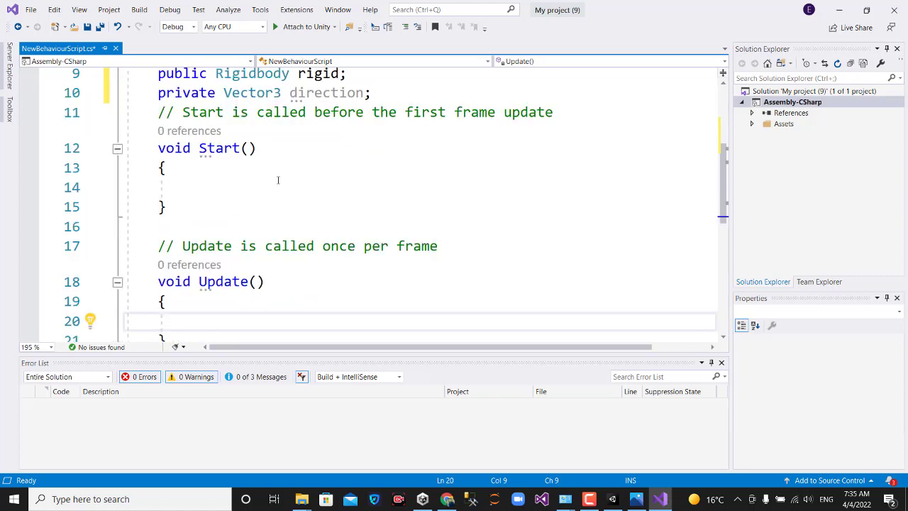
scroll(284, 92, down, 1)
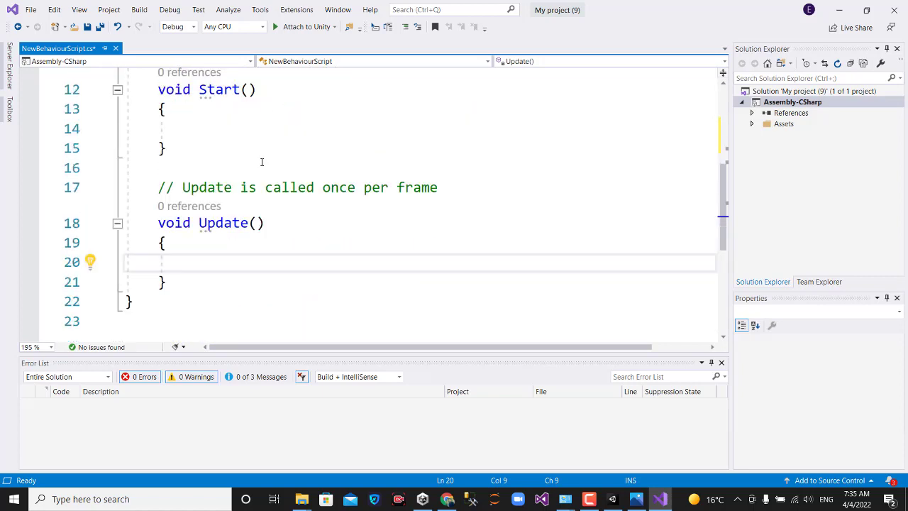
text(dir)
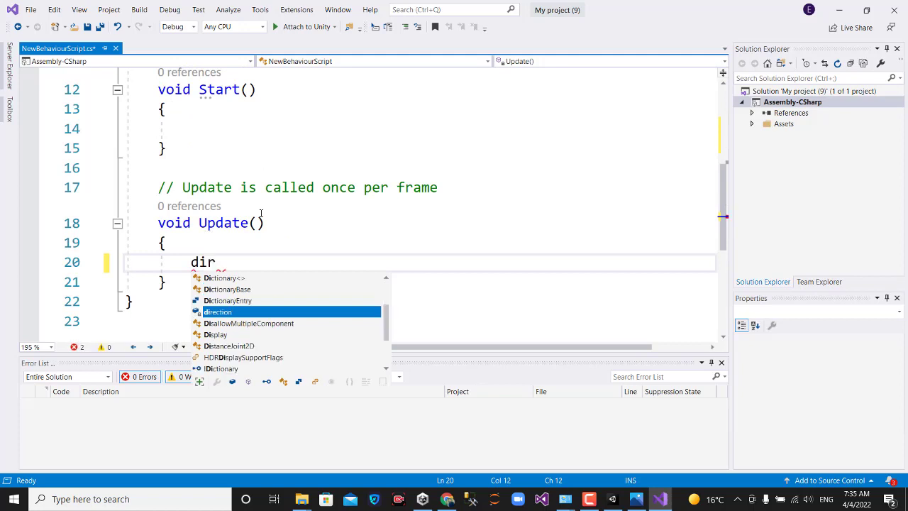
key(Tab)
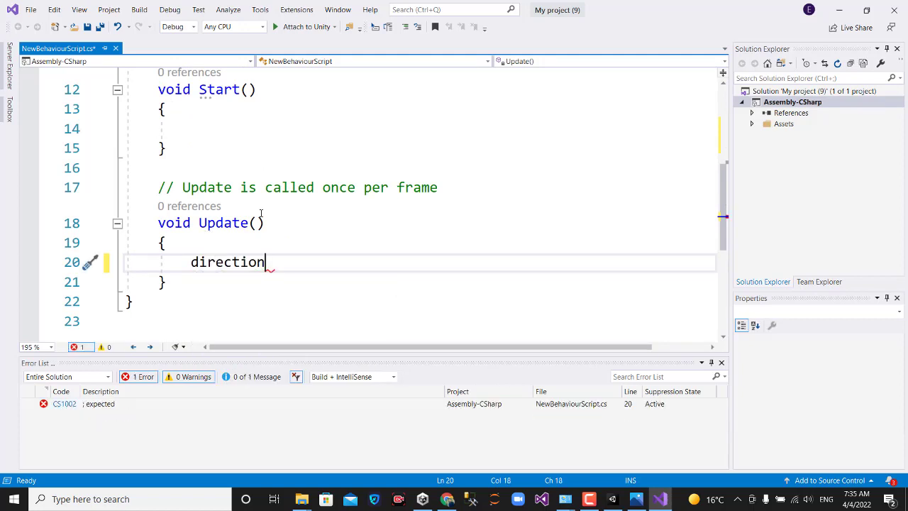
text( = )
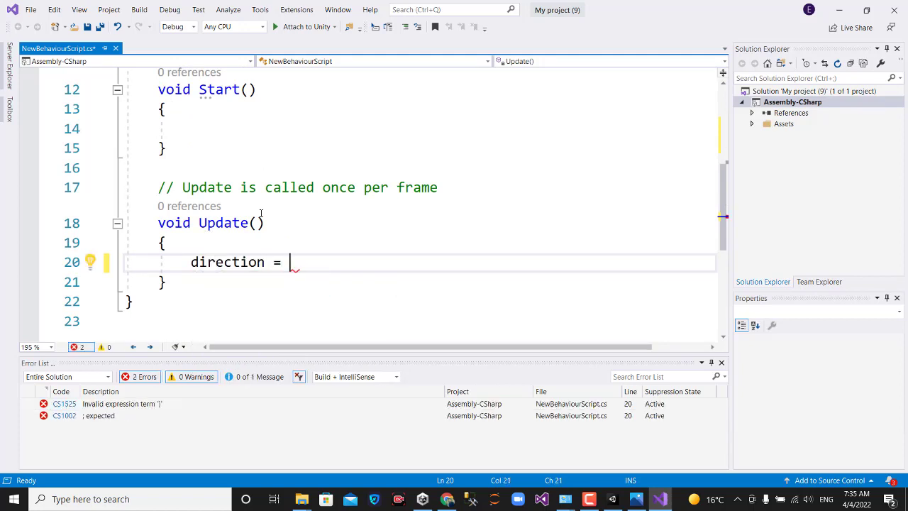
text(new )
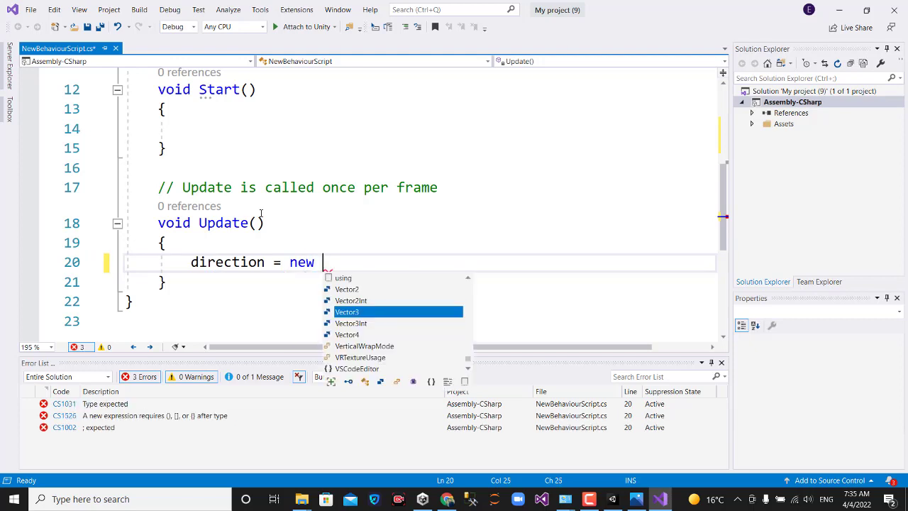
text(ve)
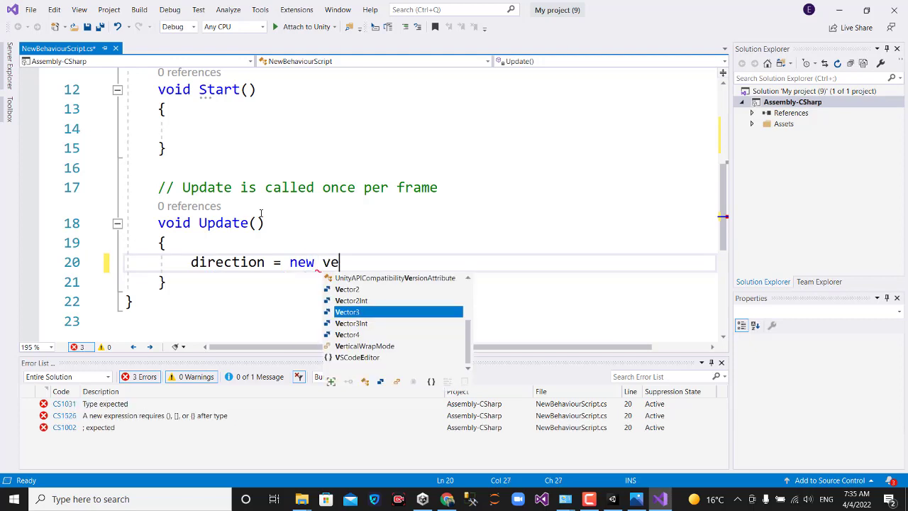
key(Tab)
text(()
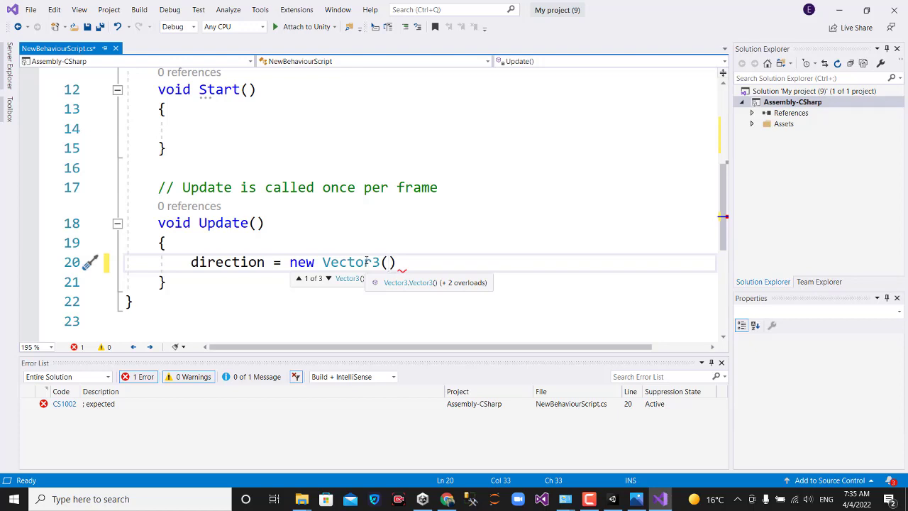
Step: Review the Horizontal and Vertical axes in Unity's Input Manager, then return to Visual Studio
click(608, 500)
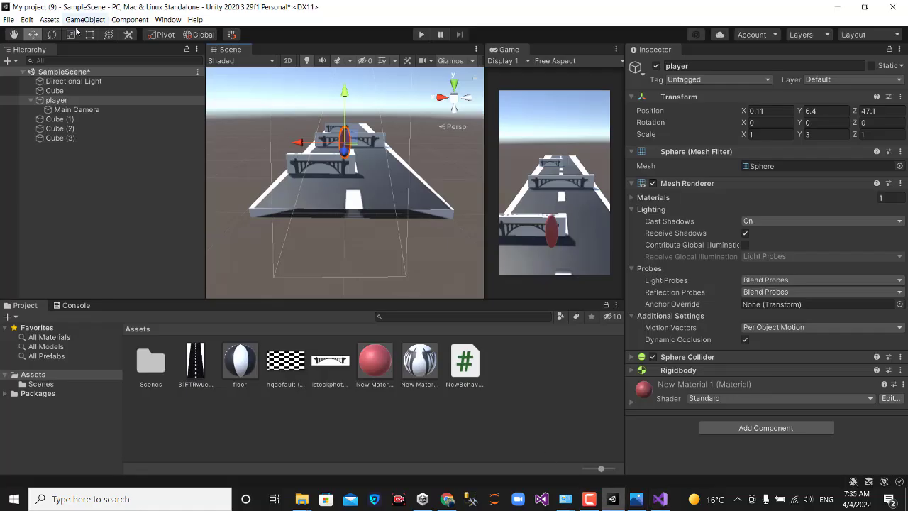
click(9, 20)
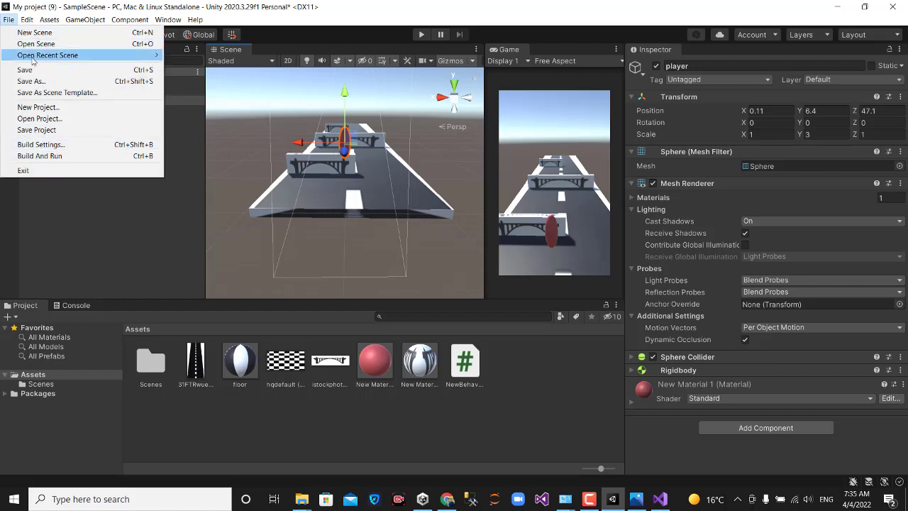
mouse_move(26, 19)
click(61, 320)
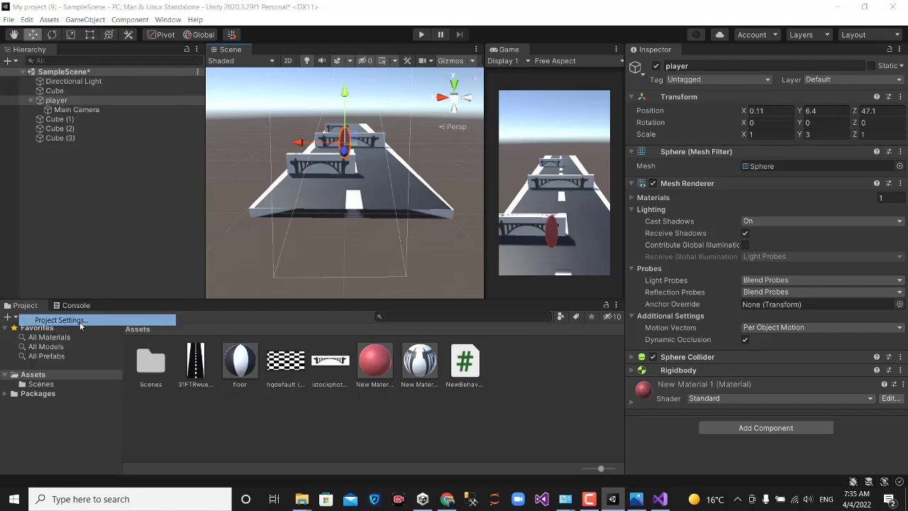
click(223, 74)
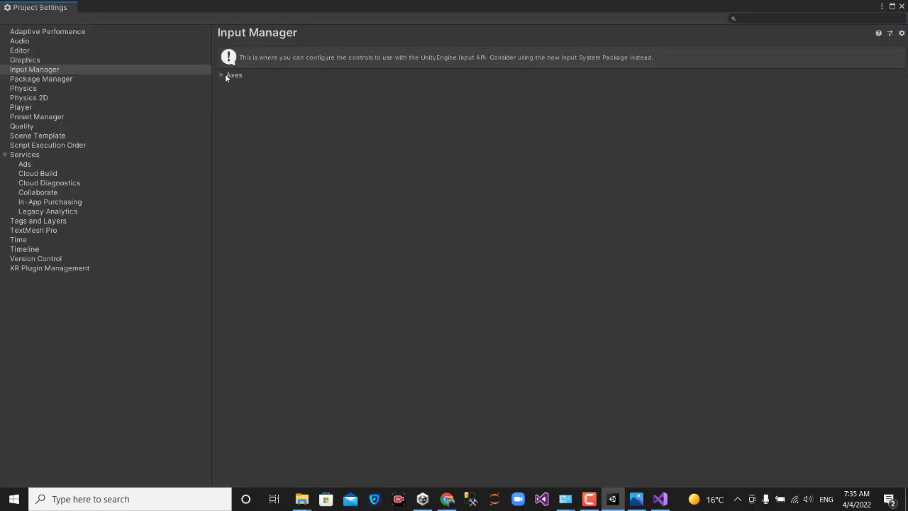
click(222, 75)
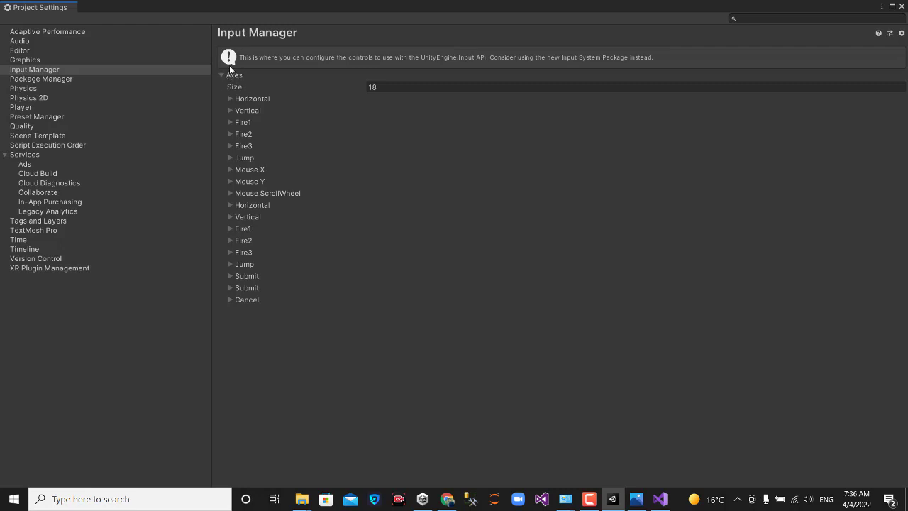
click(231, 99)
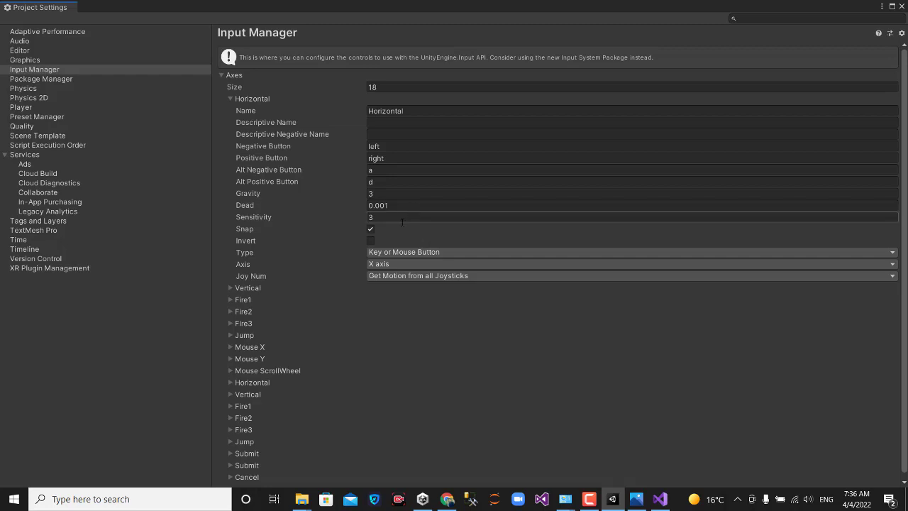
click(230, 99)
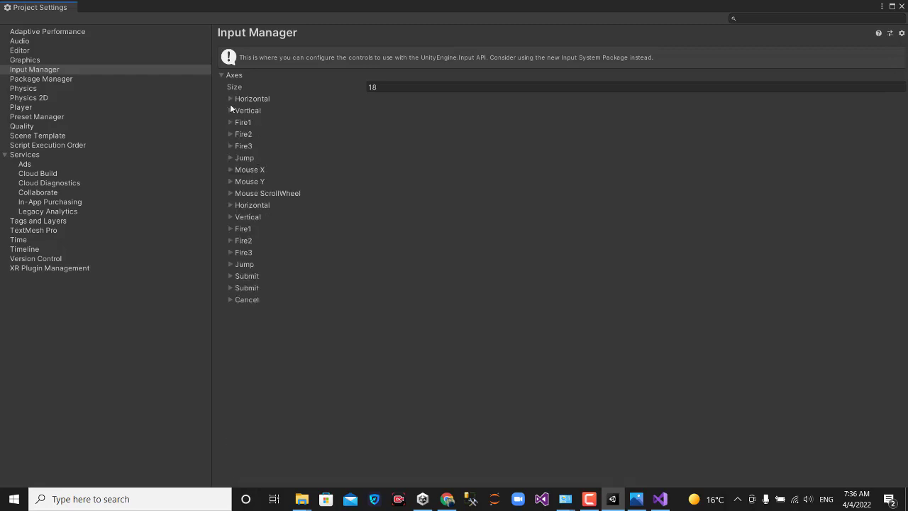
click(230, 110)
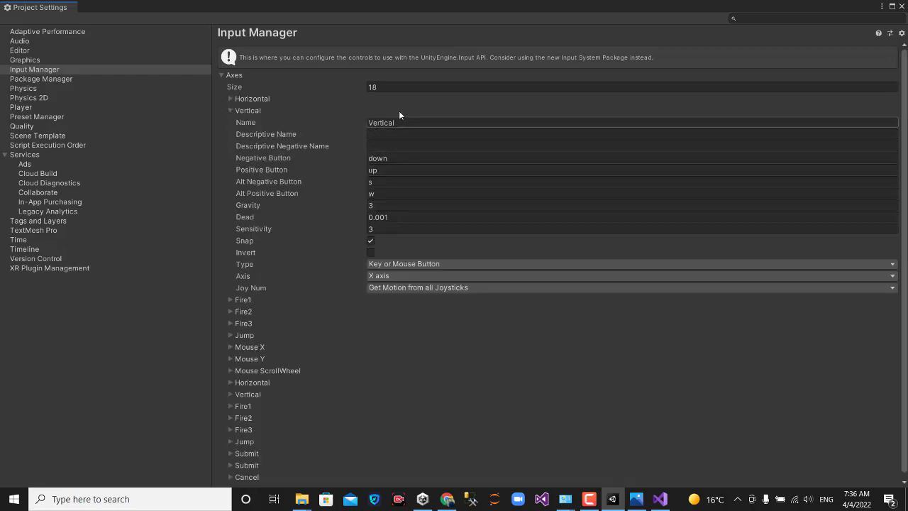
click(232, 111)
click(660, 499)
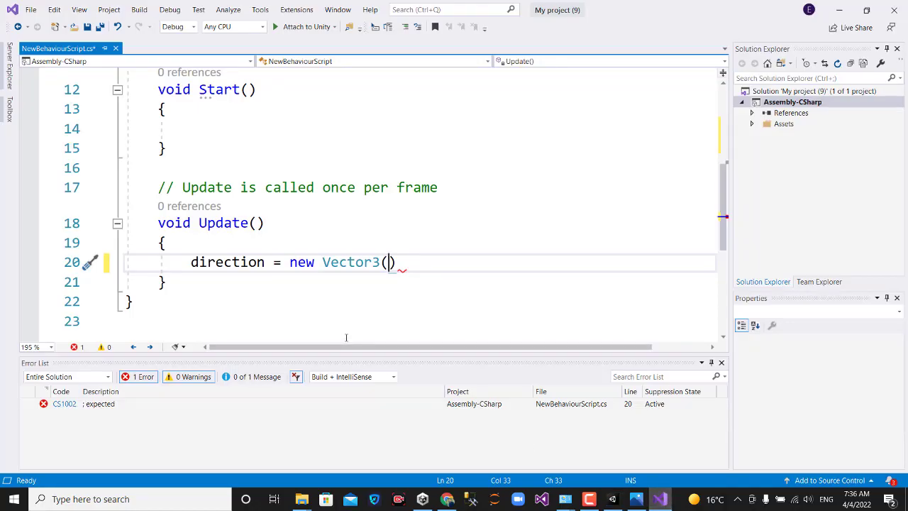
Step: Type 'Input.GetAxis("' as the Vector3's first argument
text(inp)
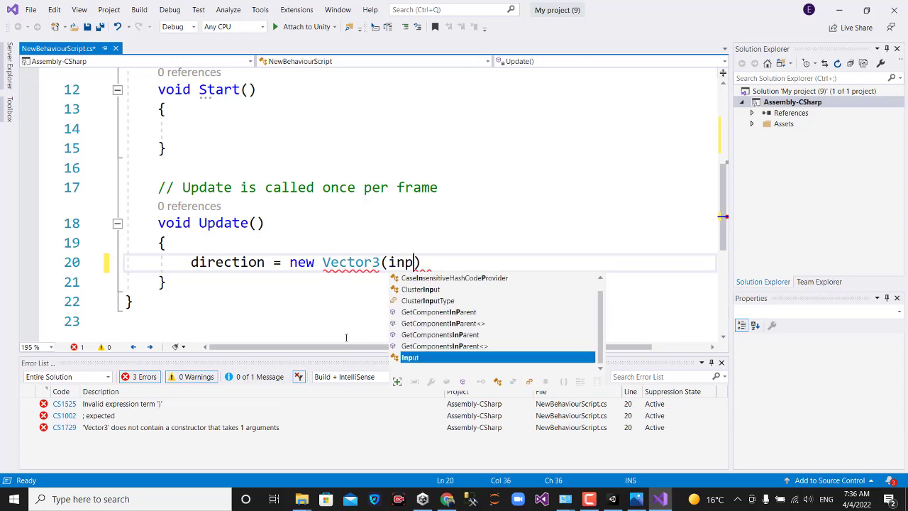
text(u)
key(Tab)
text(.)
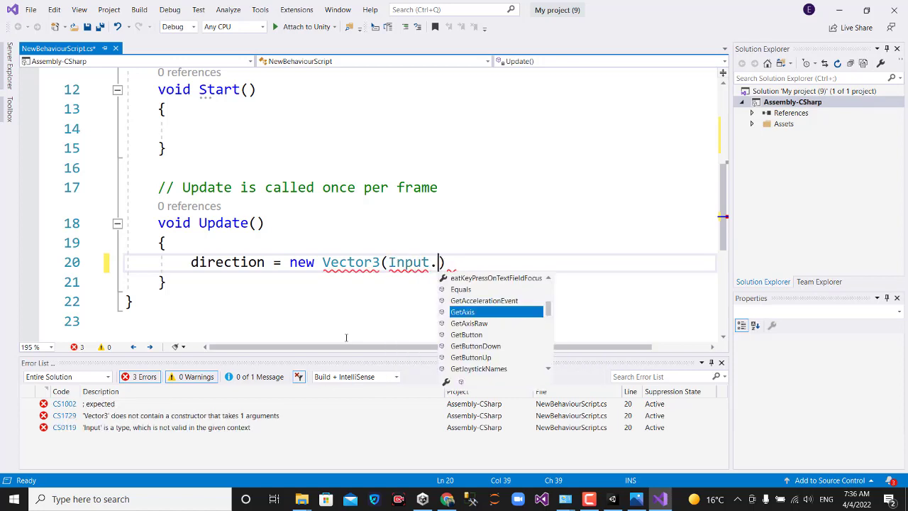
text(g)
key(BackSpace)
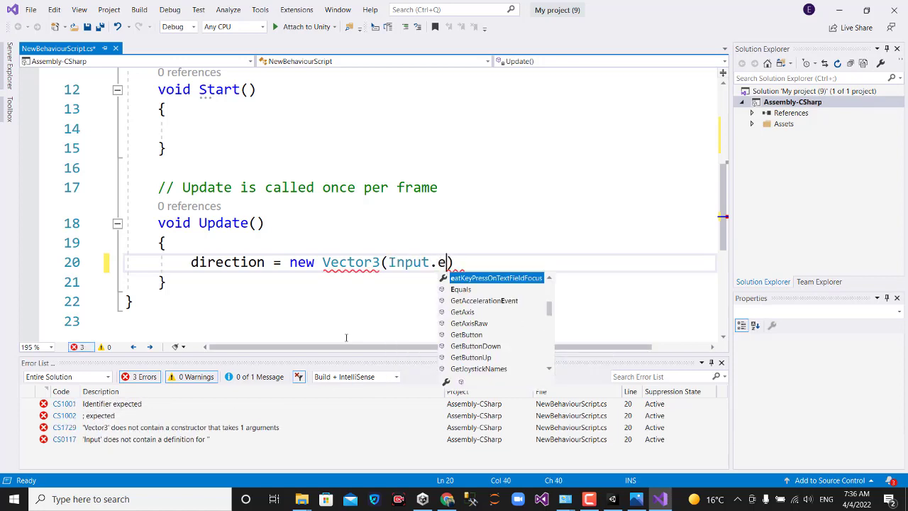
text(ge)
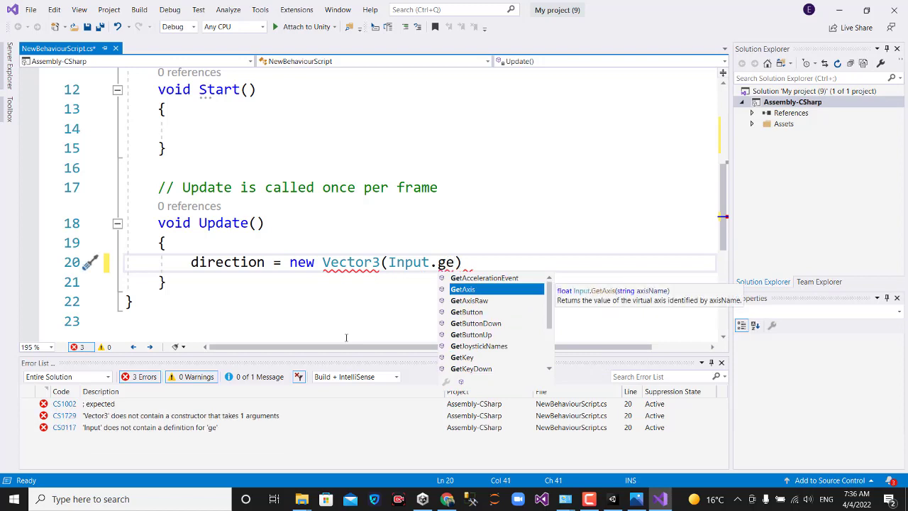
key(Tab)
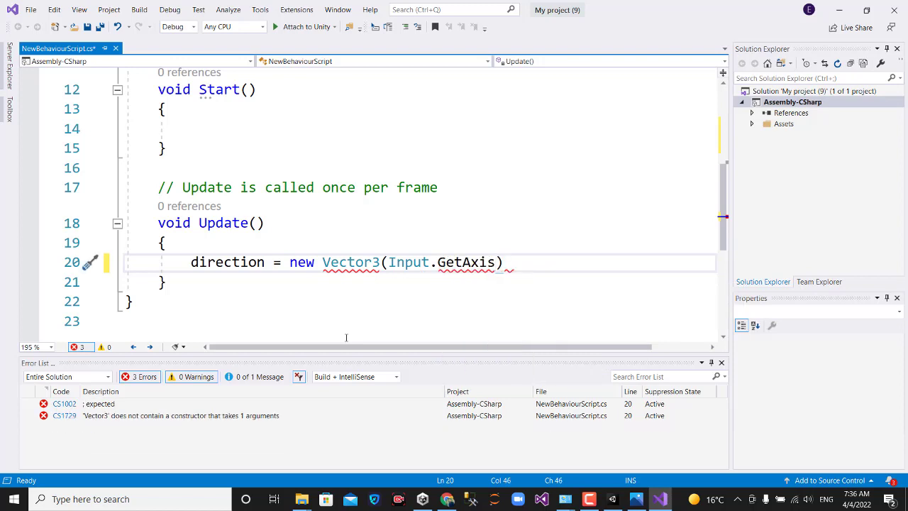
text(()
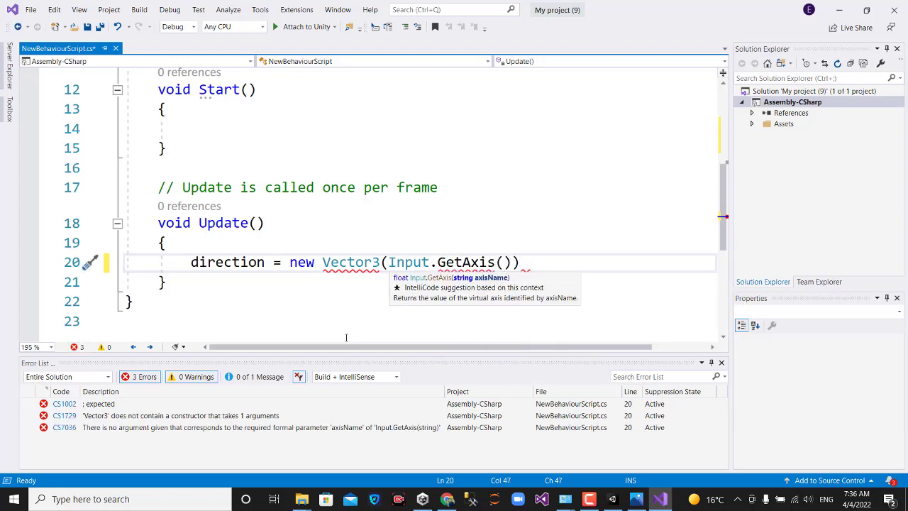
text(")
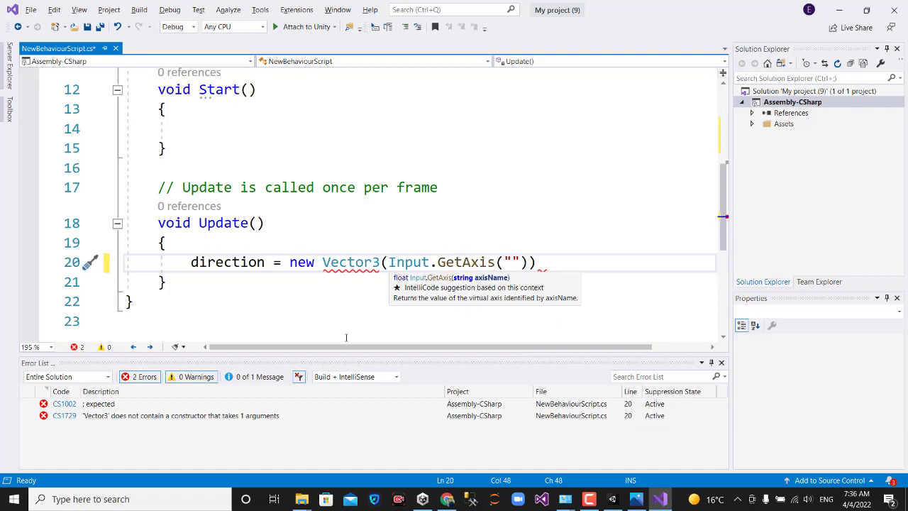
Step: Copy the 'Horizontal' axis name from Input Manager into GetAxis, then add ',0,'
key(alt+Tab)
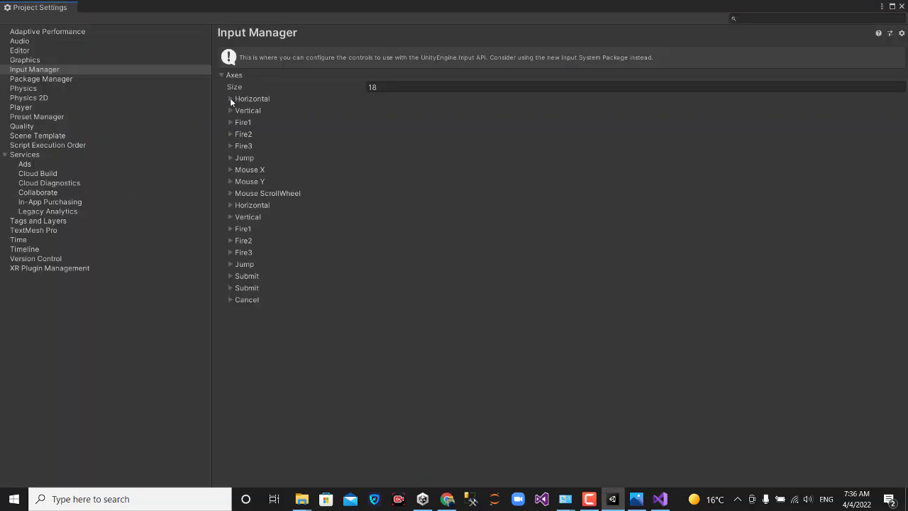
click(230, 98)
click(357, 112)
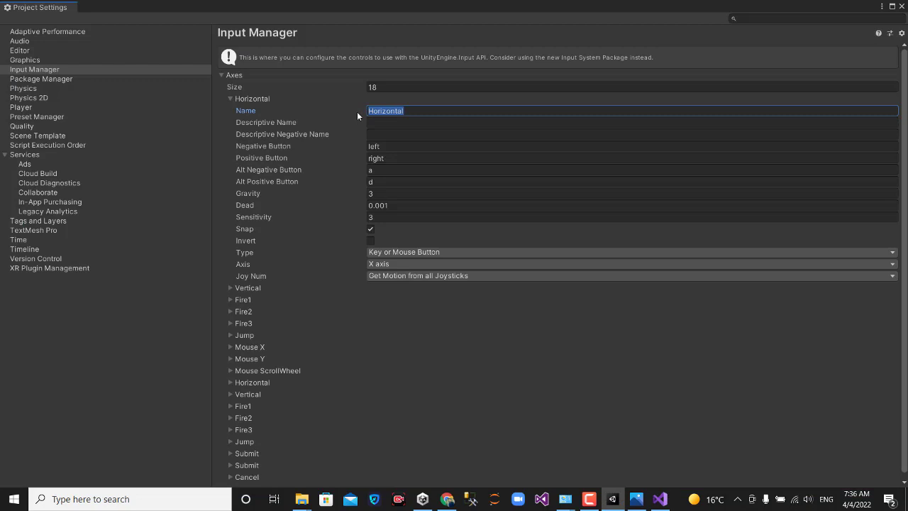
key(ctrl+c)
key(alt+Tab)
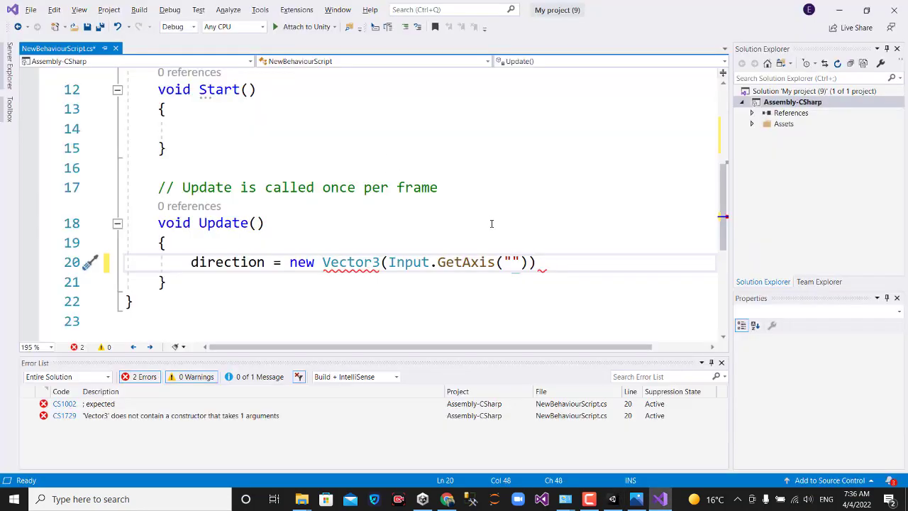
key(ctrl+v)
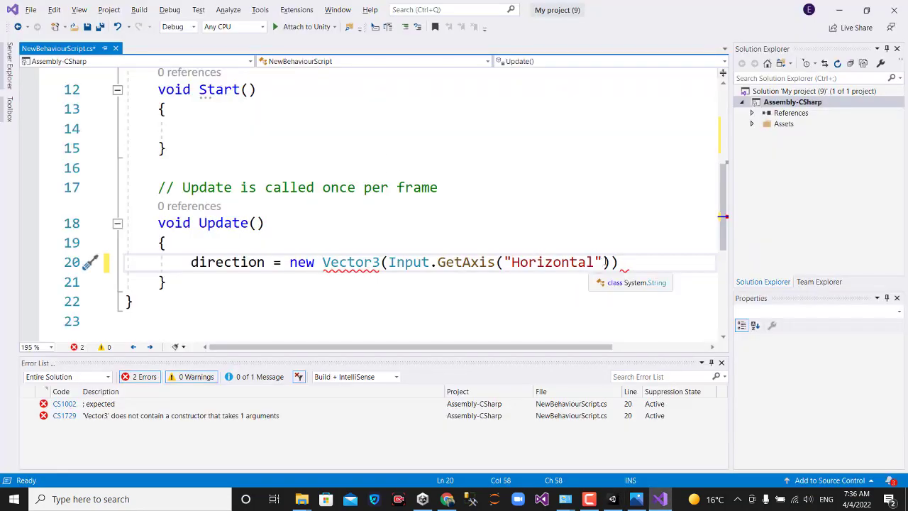
click(615, 264)
text(,)
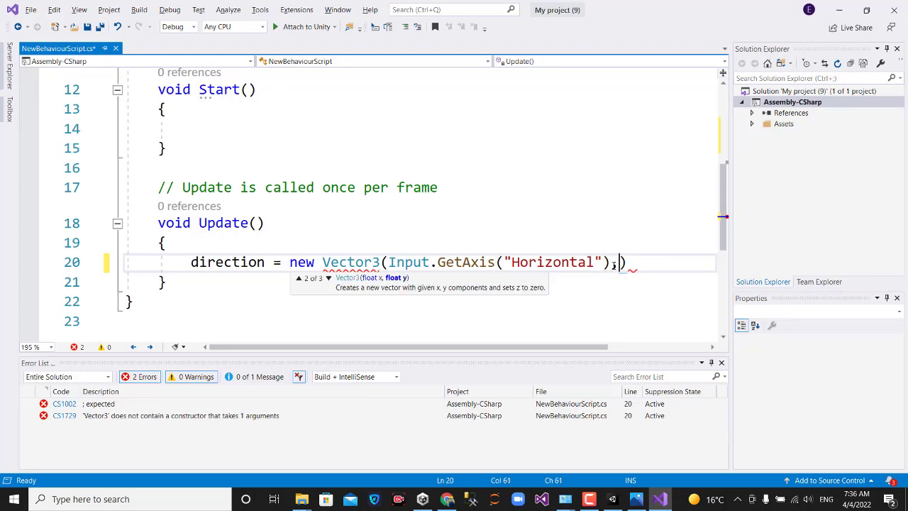
text(0)
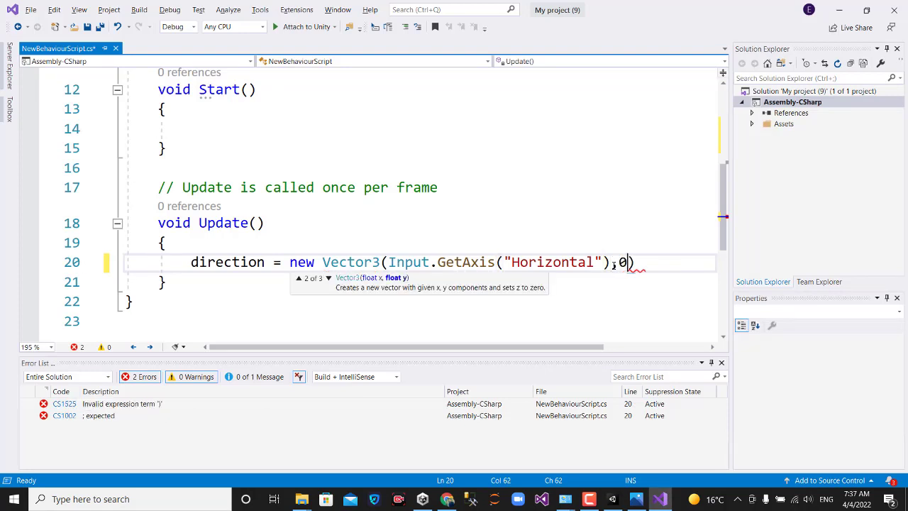
text(,)
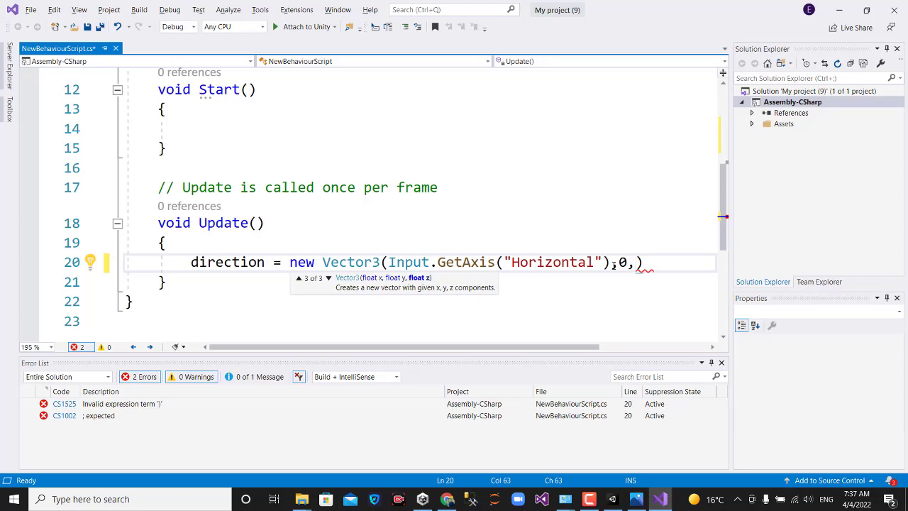
Step: Start the third argument with 'Input.GetAxis('
text(in)
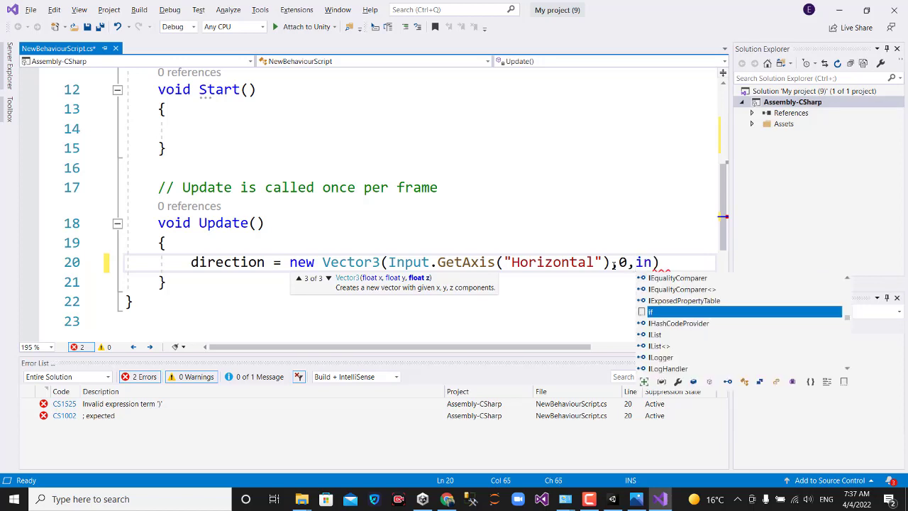
text(p)
key(Tab)
text(.)
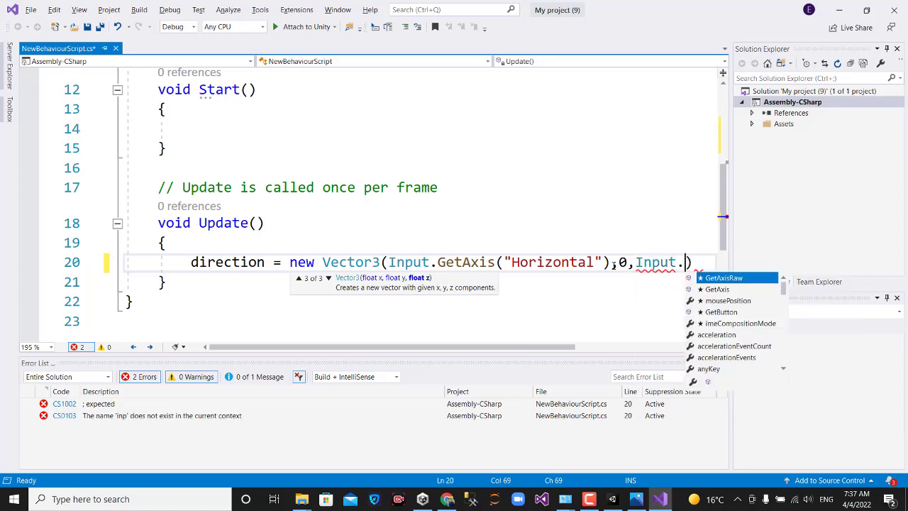
text(ge)
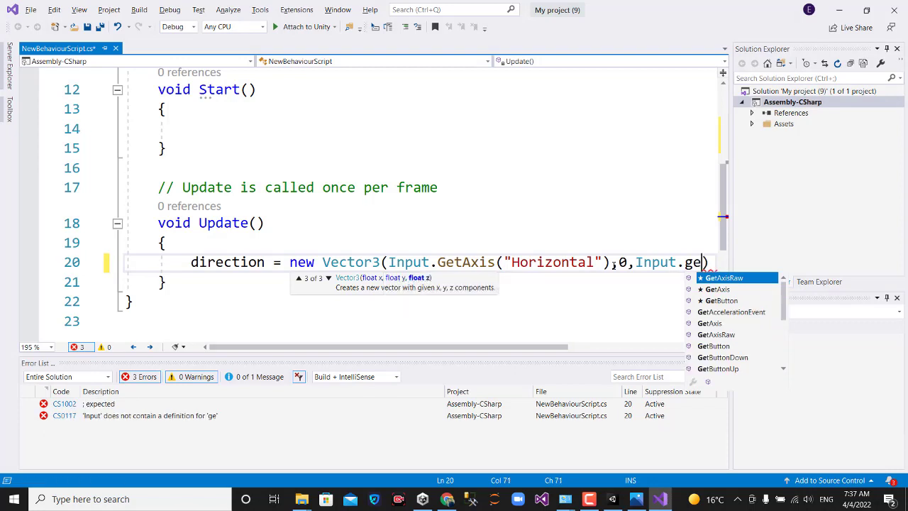
key(Tab)
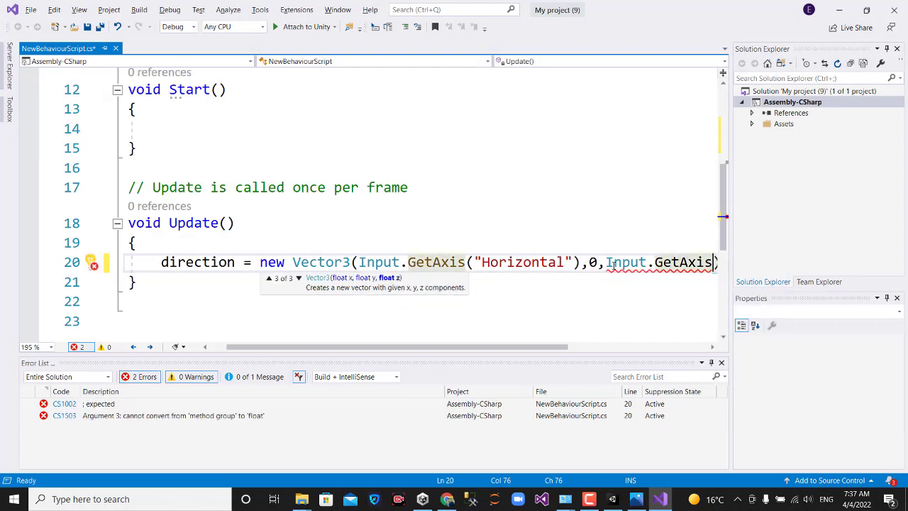
text(()
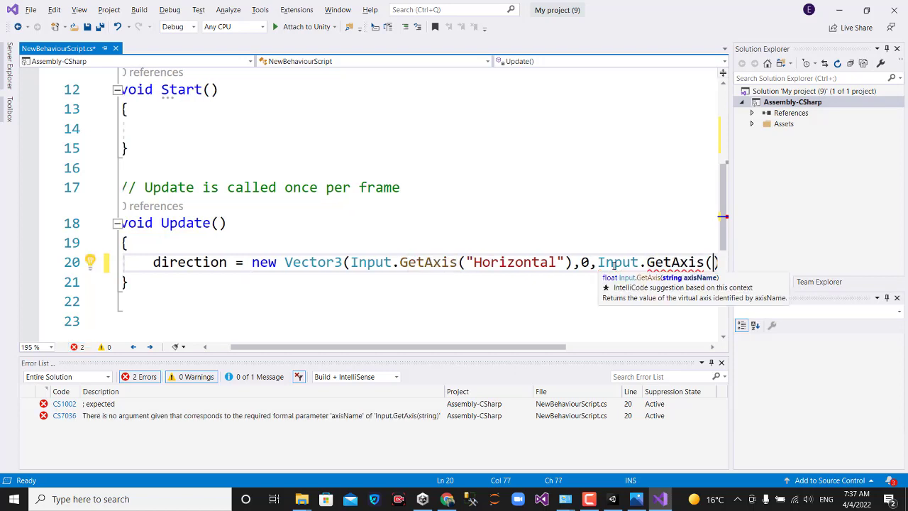
drag(486, 347, 539, 347)
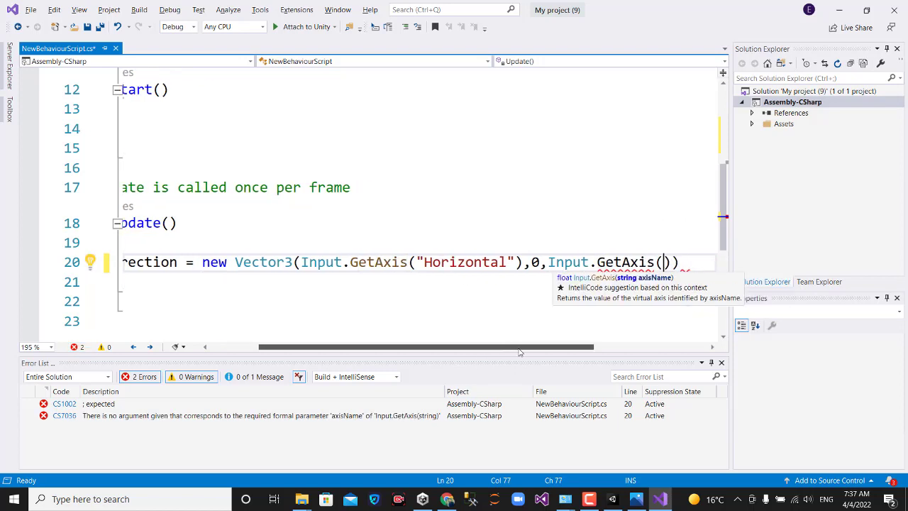
Step: Confirm the Vertical axis name, then finish with '"Vertical")' and a closing semicolon
click(612, 499)
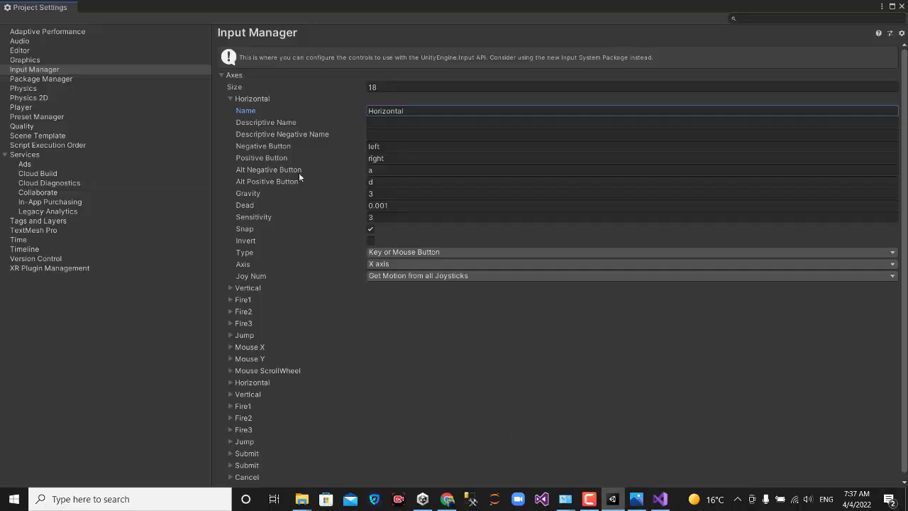
click(231, 99)
click(229, 110)
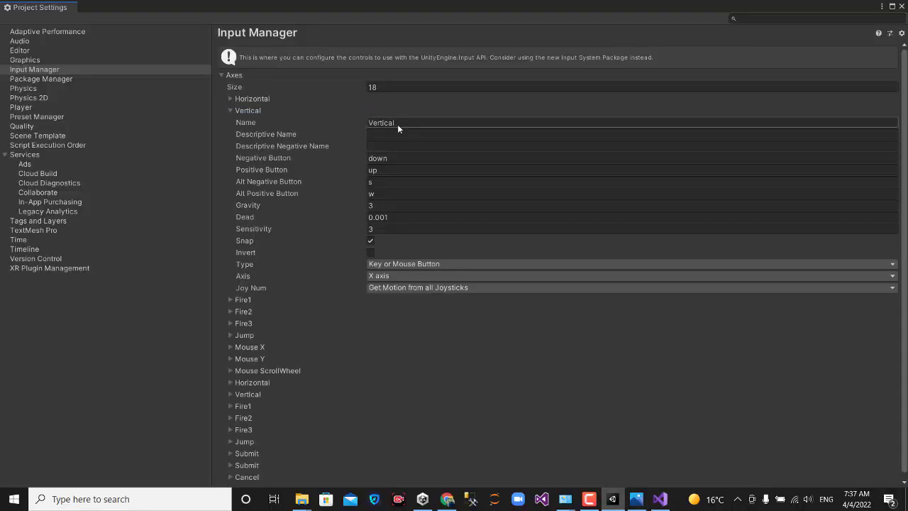
key(alt+Tab)
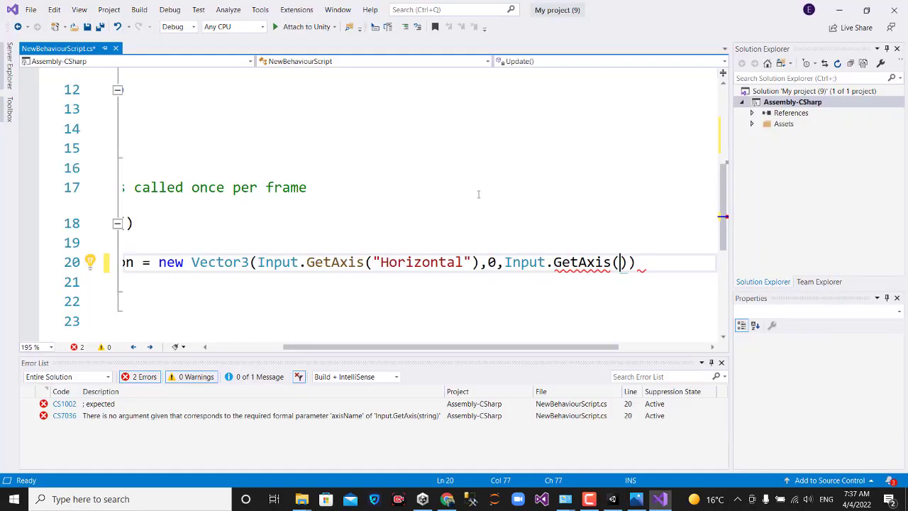
text(")
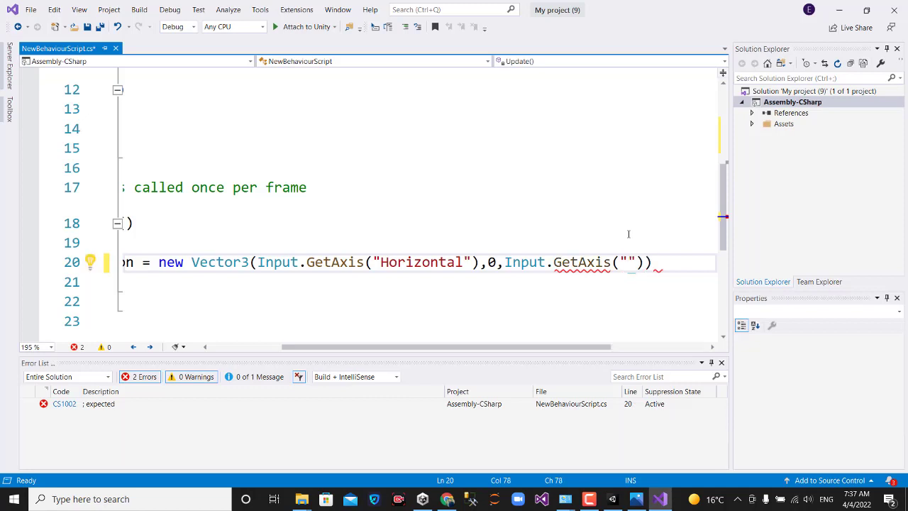
text(Vertical)
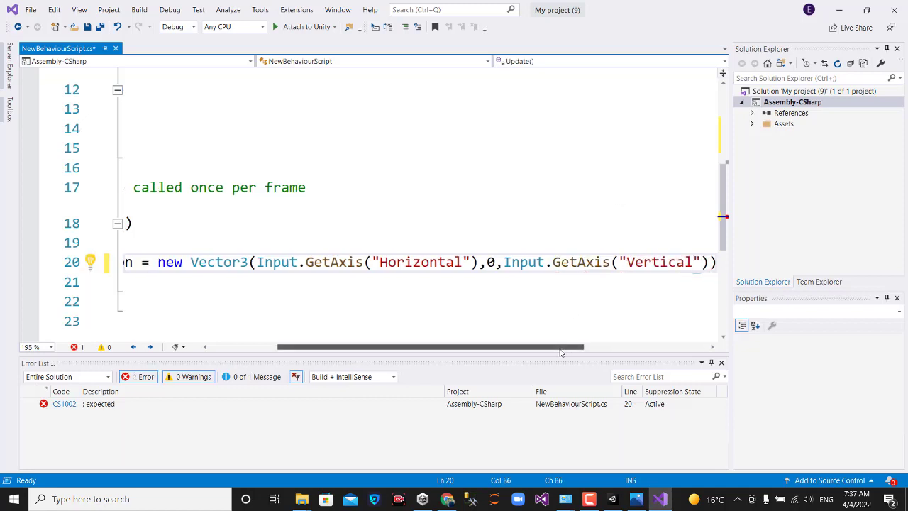
scroll(561, 352, right, 1)
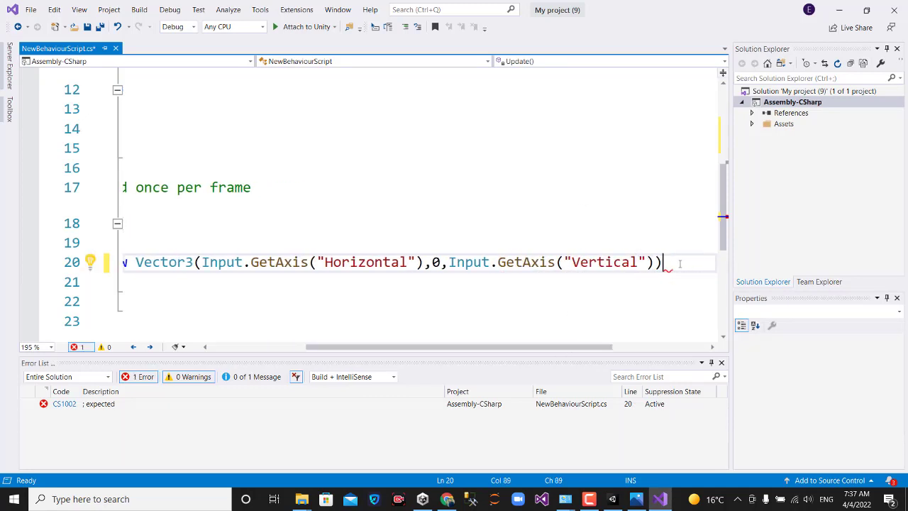
text(;)
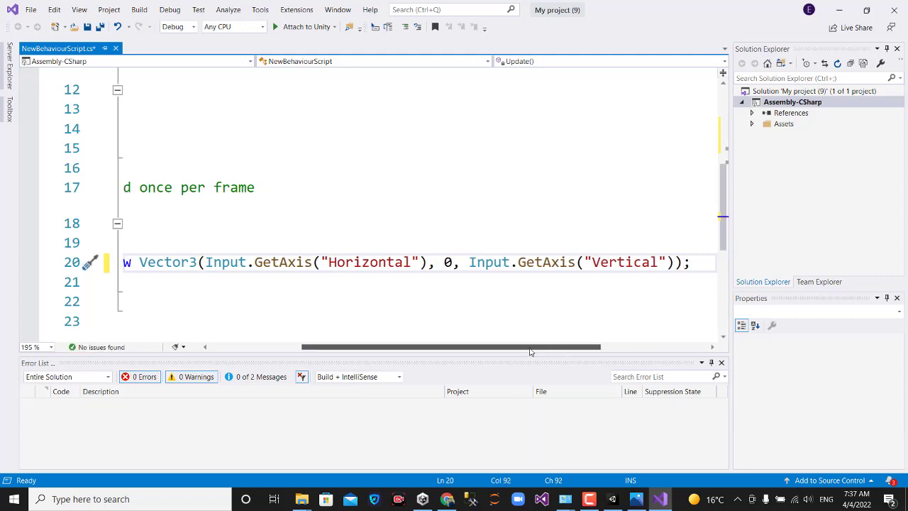
scroll(397, 346, left, 3)
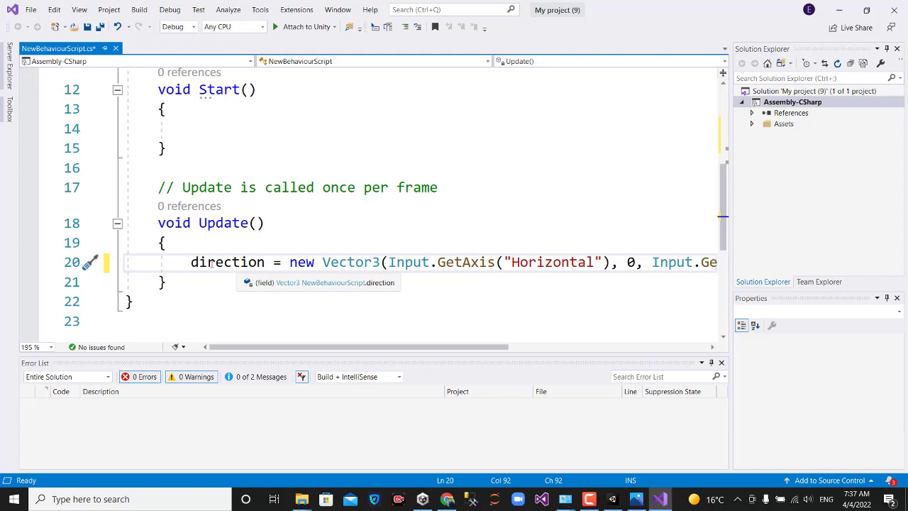
scroll(212, 264, down, 1)
click(202, 225)
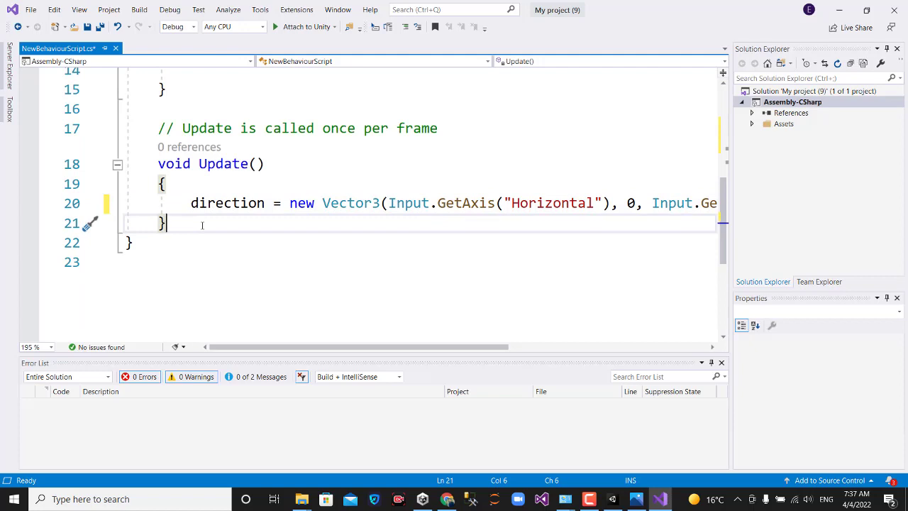
Step: Insert an empty 'private void FixedUpdate()' method below Update() from the 'fix' suggestion
key(Return)
text(f)
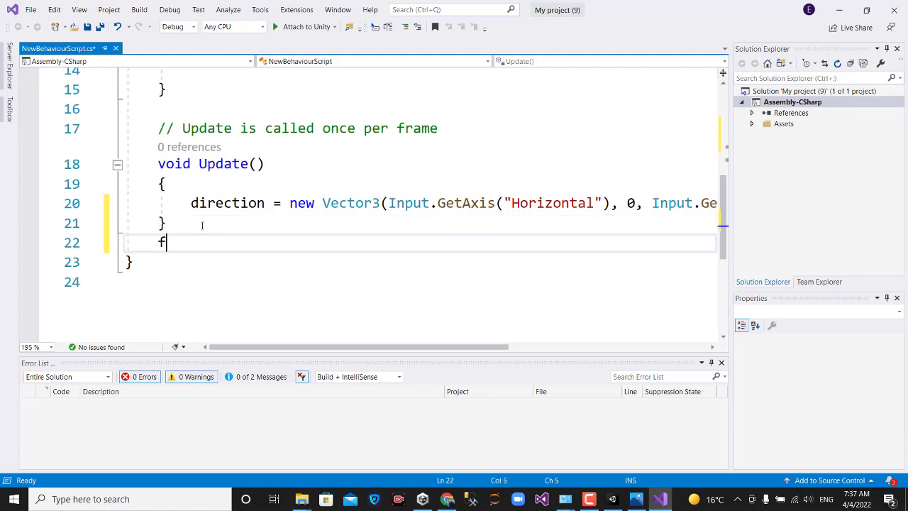
text(ix)
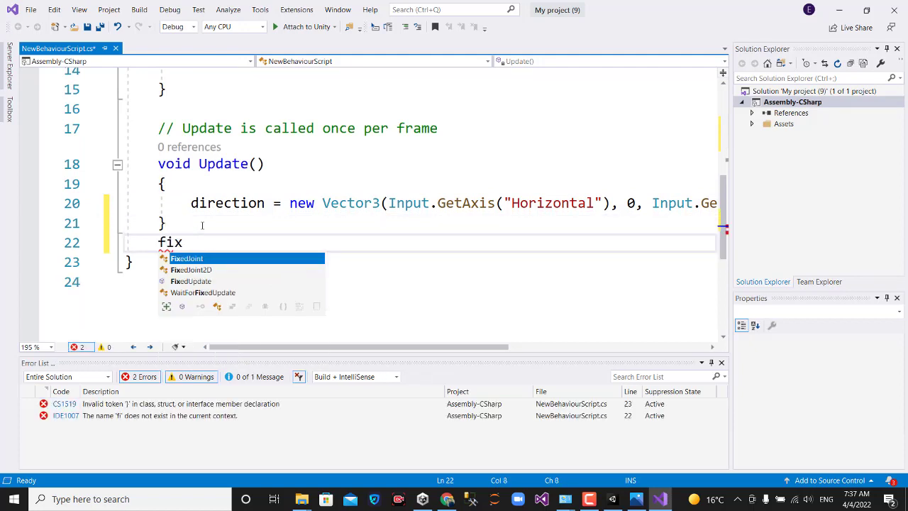
key(Down)
key(Down)
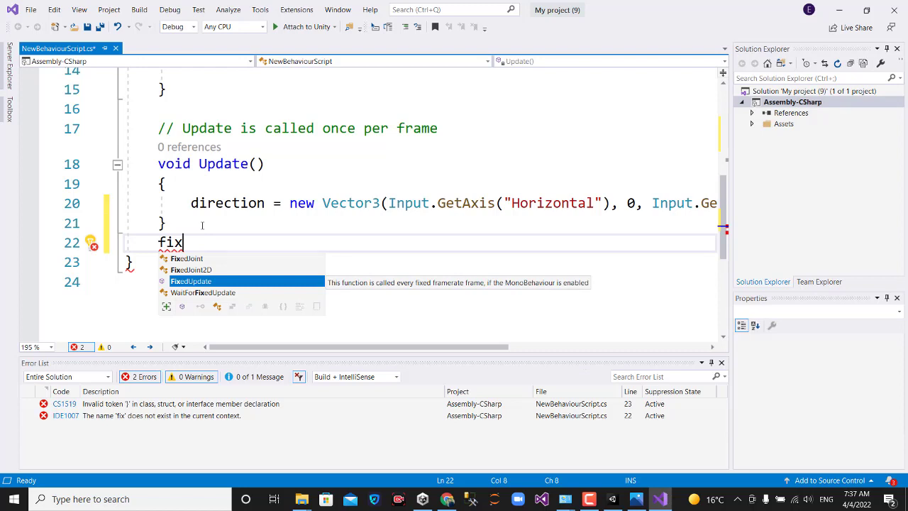
key(Return)
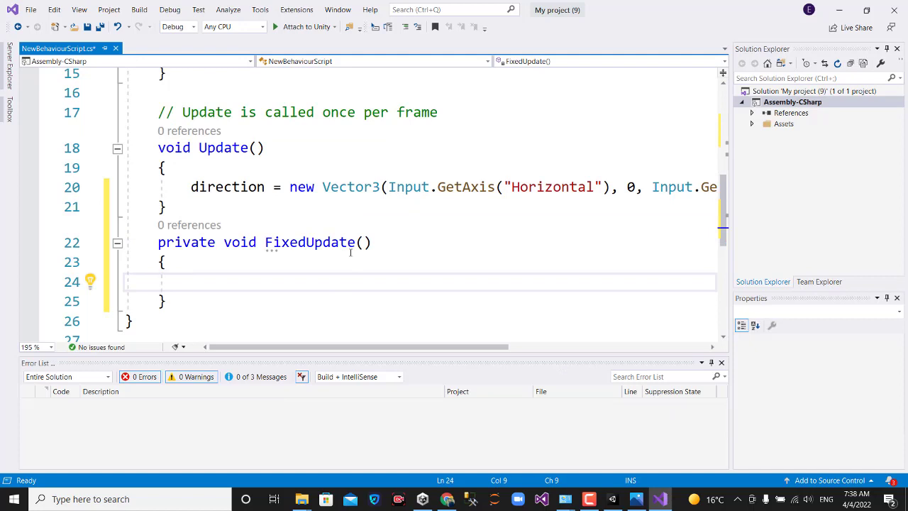
scroll(358, 234, up, 3)
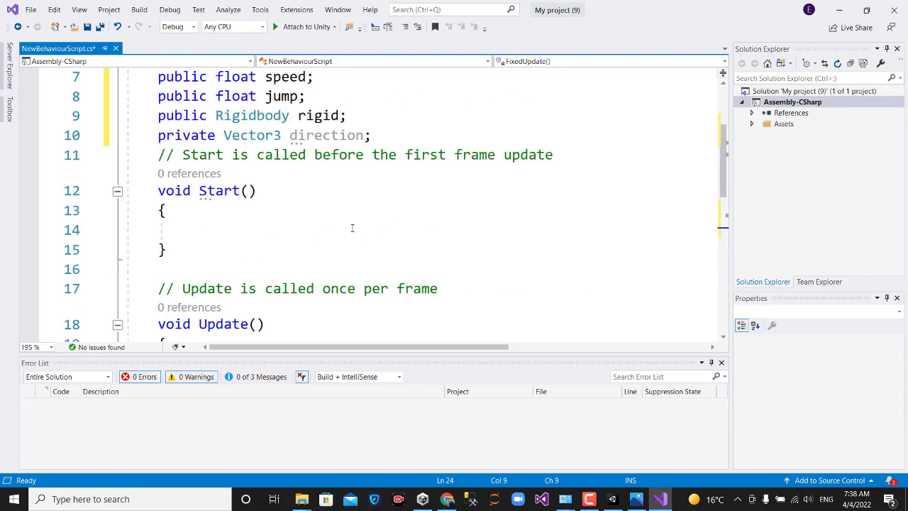
mouse_move(264, 118)
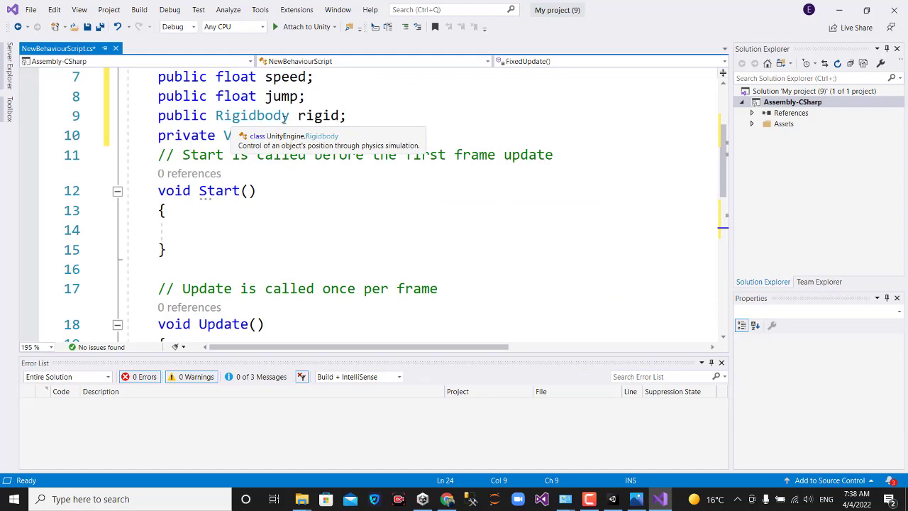
scroll(291, 120, down, 1)
scroll(298, 121, up, 2)
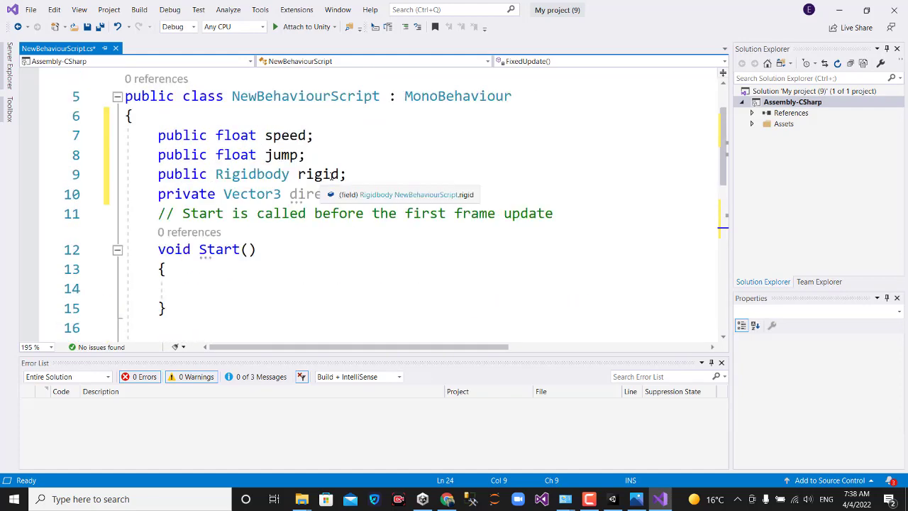
scroll(327, 174, down, 1)
scroll(309, 225, down, 2)
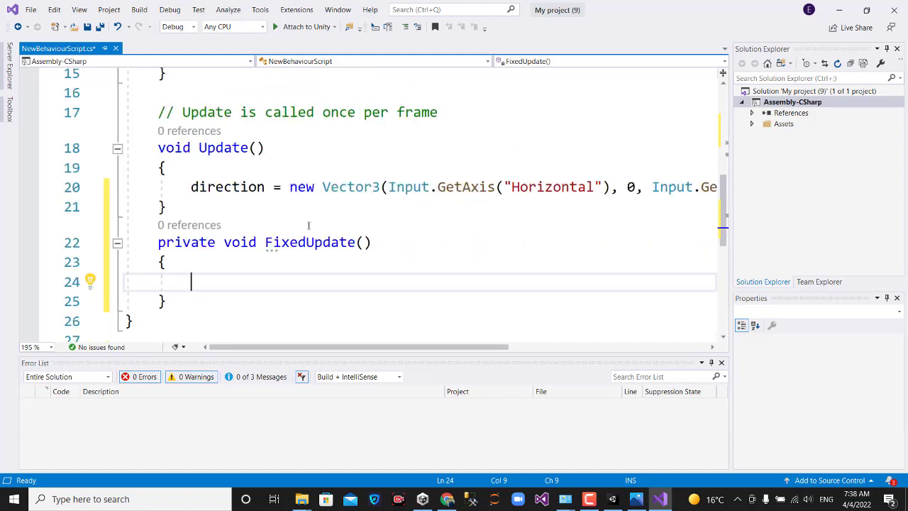
Step: In FixedUpdate, begin 'rigid.MovePosition(transform.position +'
text(ri)
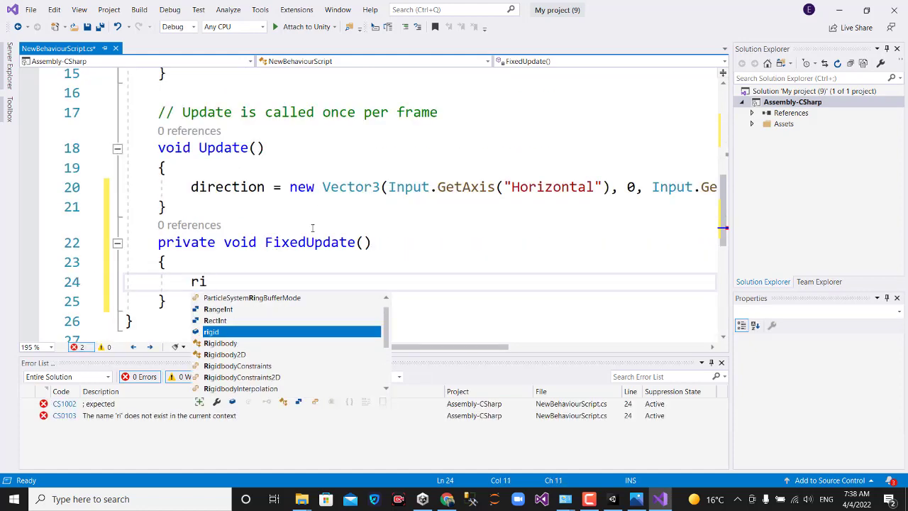
key(Tab)
text(.)
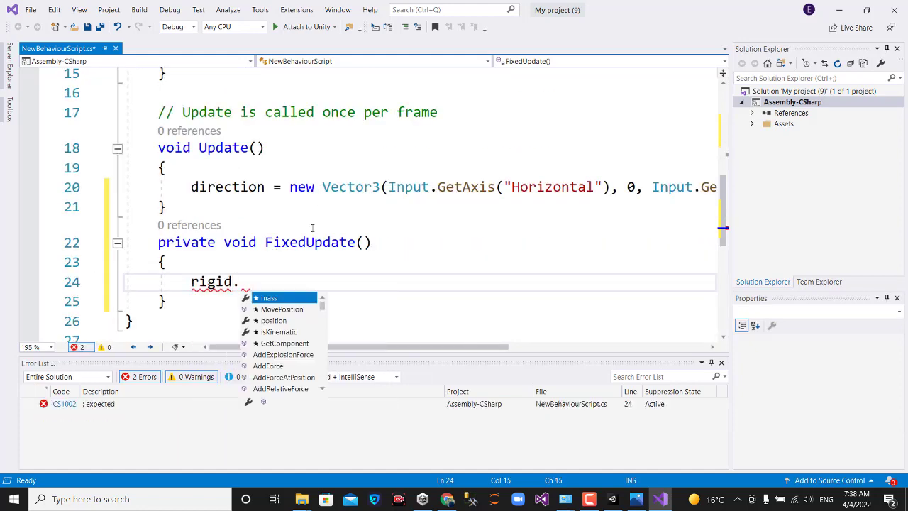
text(mo)
key(Tab)
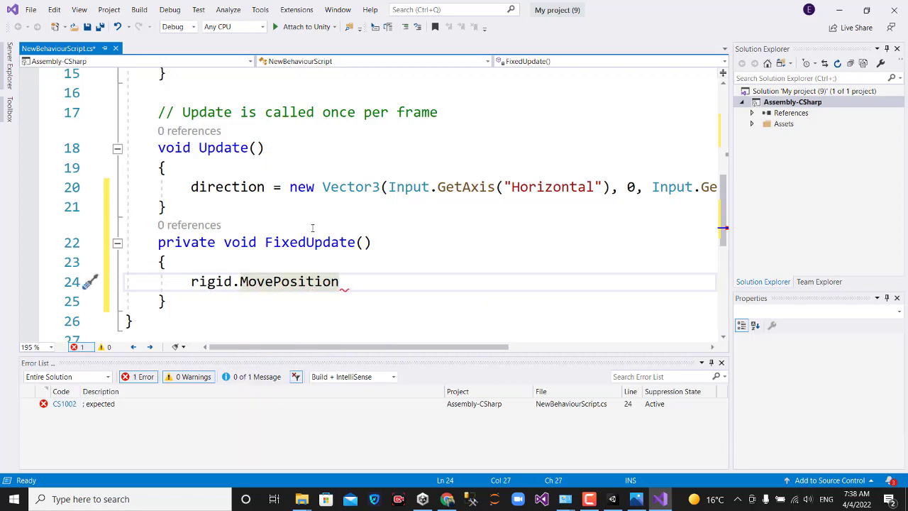
text(()
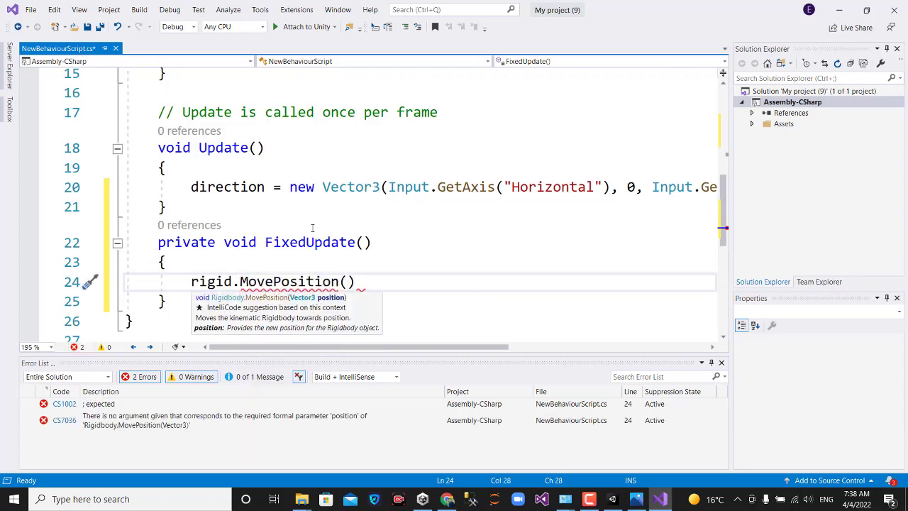
text(t)
text(r)
key(Tab)
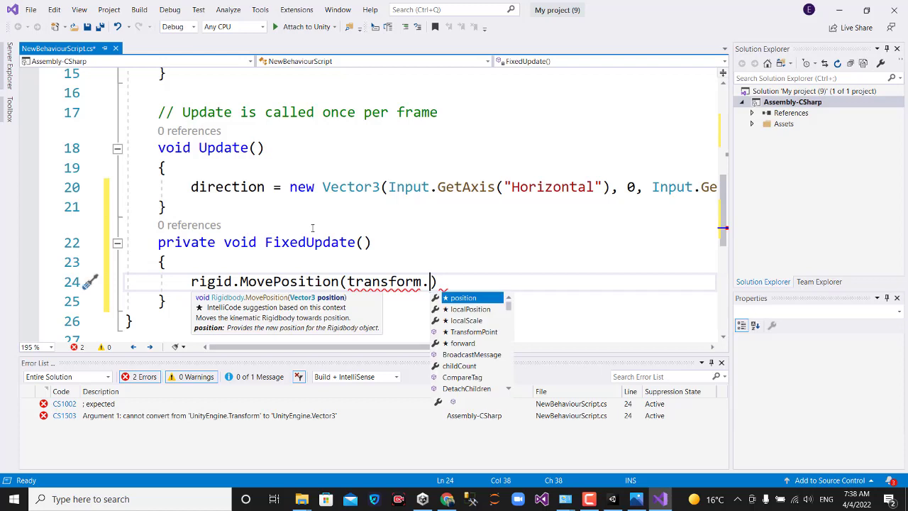
key(Tab)
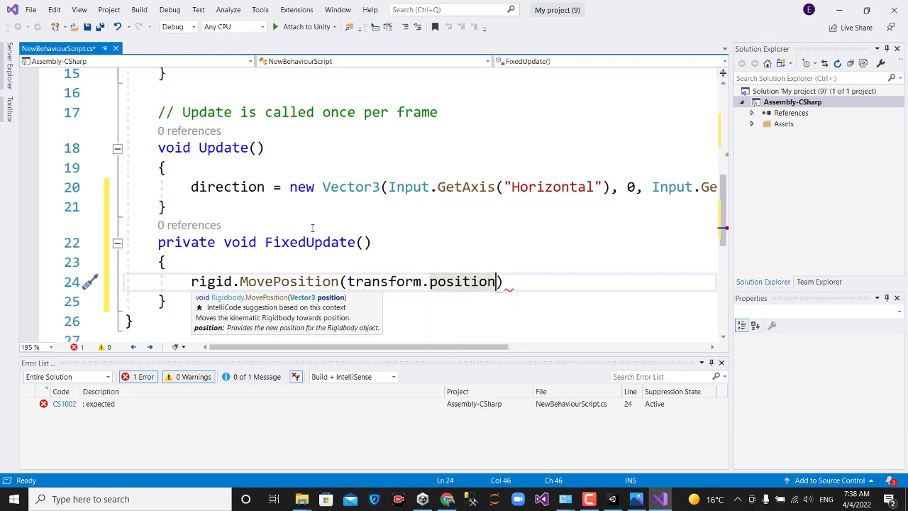
text(+)
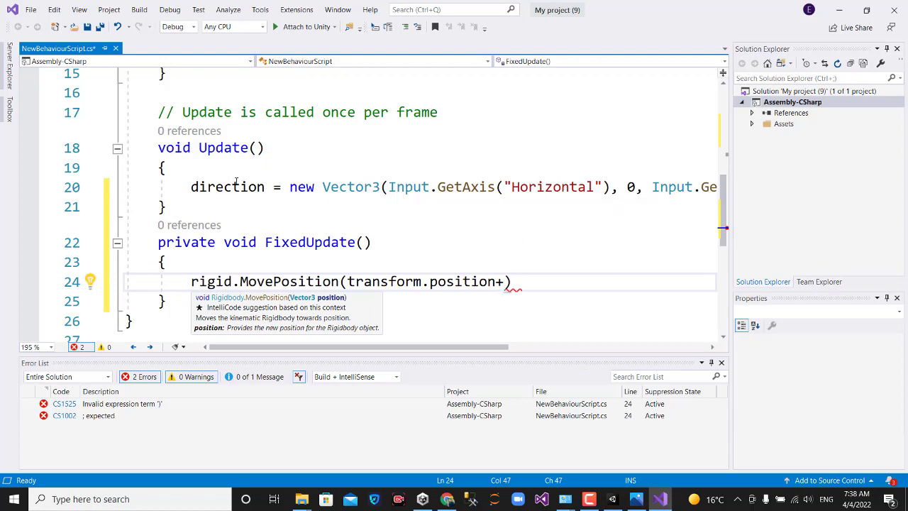
Step: Continue the argument with 'direction * speed * Time.deltaTime'
text(d)
key(Tab)
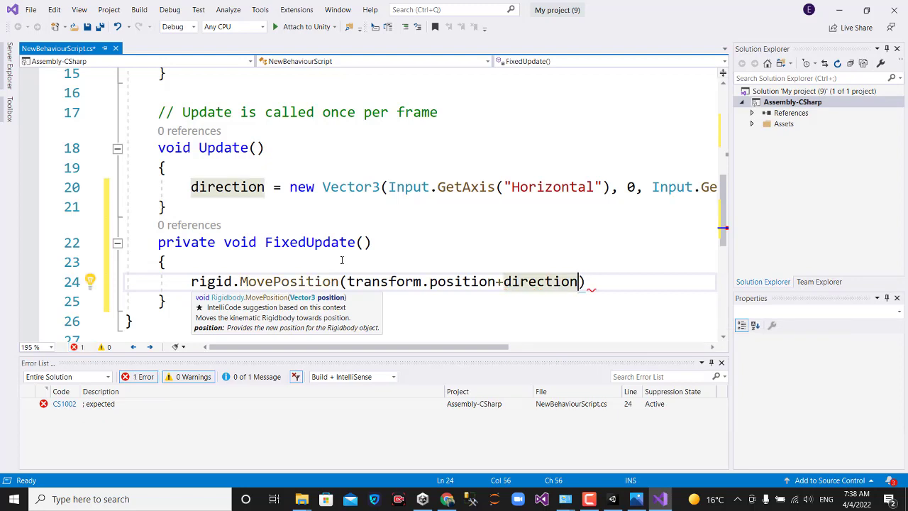
text(*)
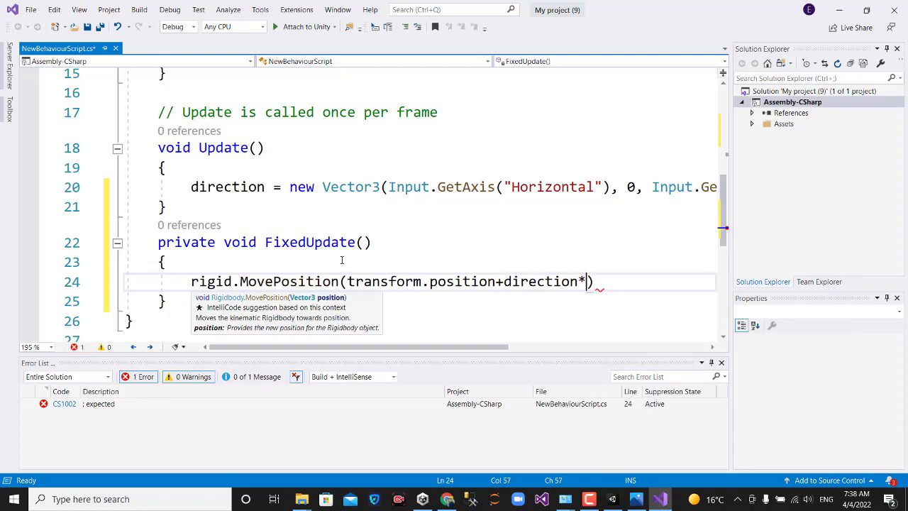
text(sp)
key(Tab)
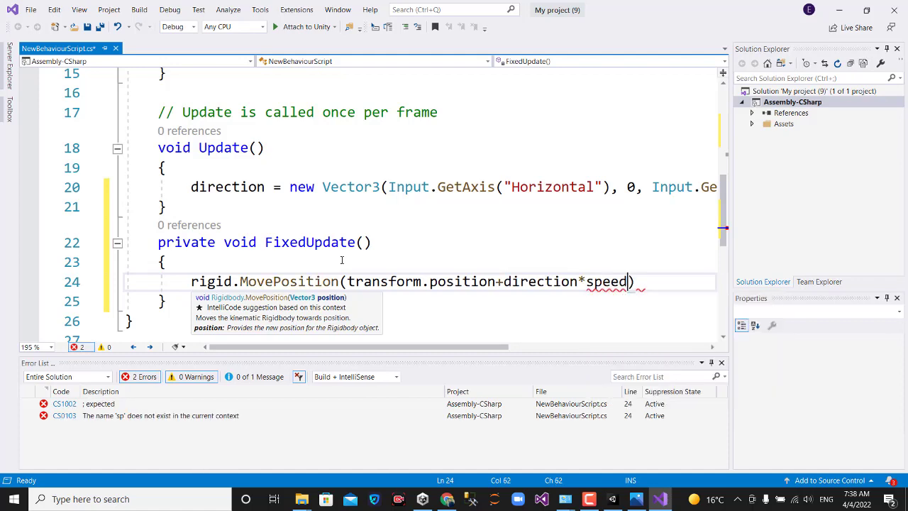
mouse_move(724, 200)
mouse_down()
mouse_move(726, 142)
mouse_move(740, 203)
mouse_up()
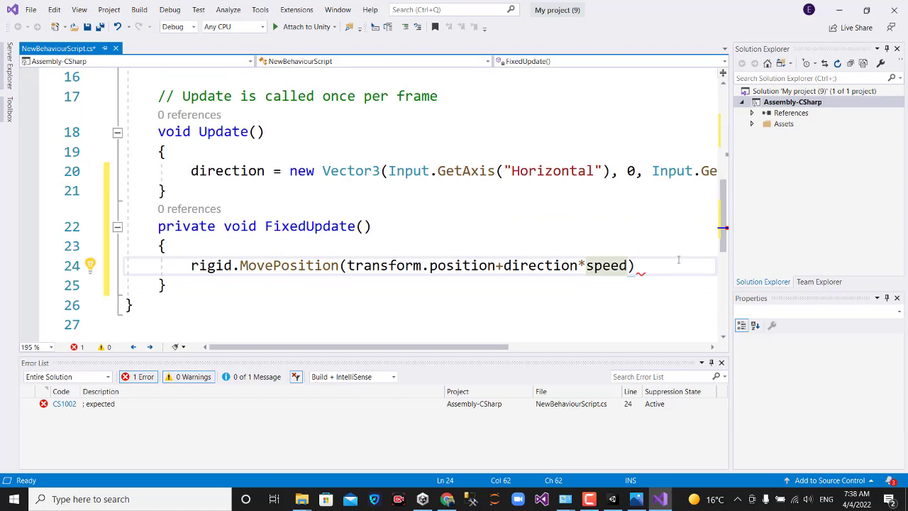
text(*)
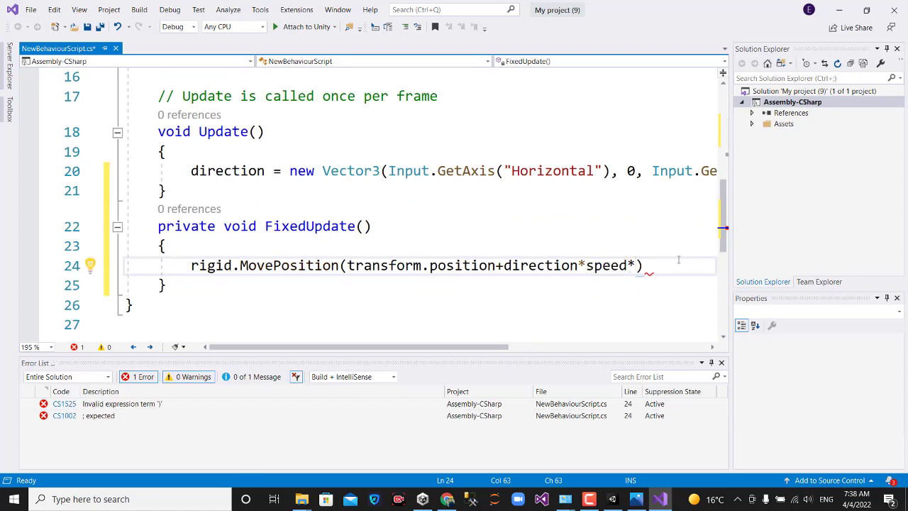
text(ti)
key(Tab)
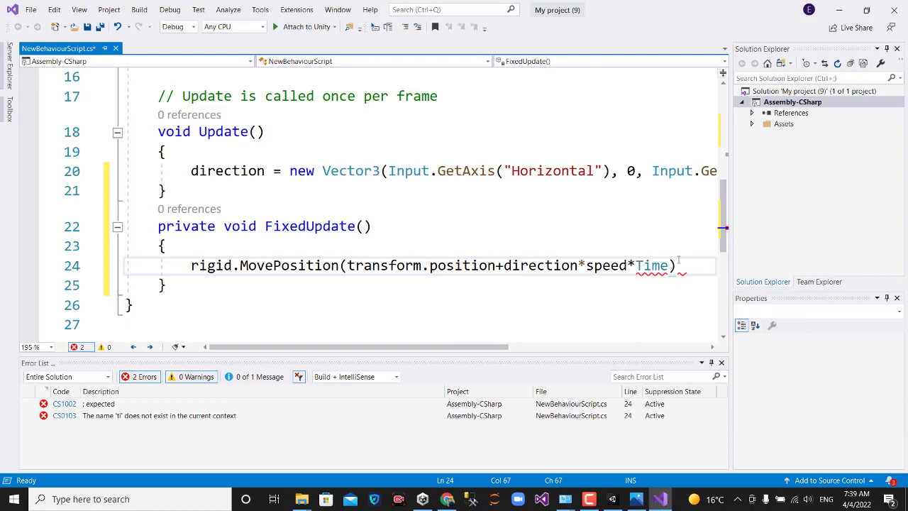
text(.)
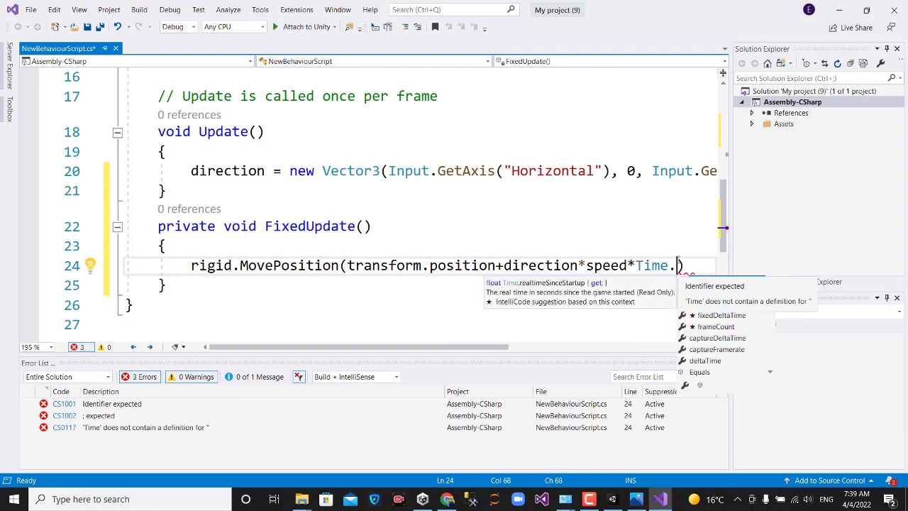
click(694, 304)
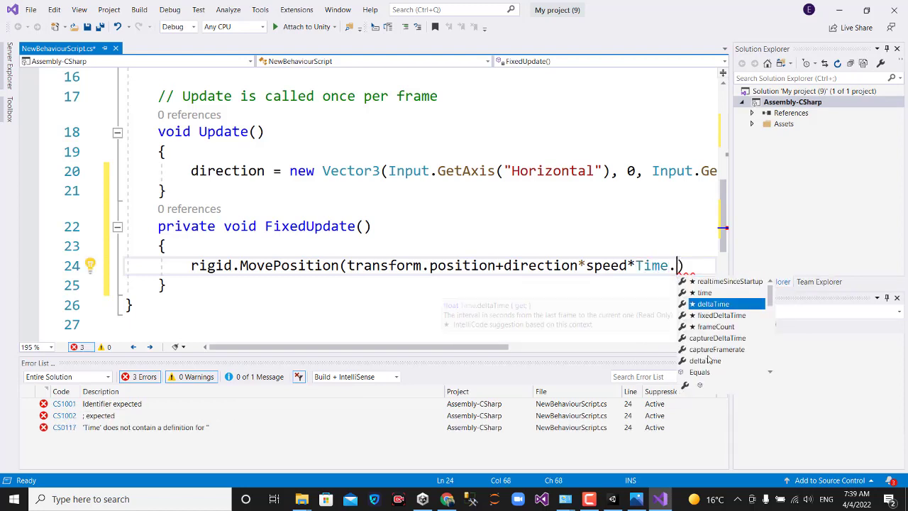
key(Tab)
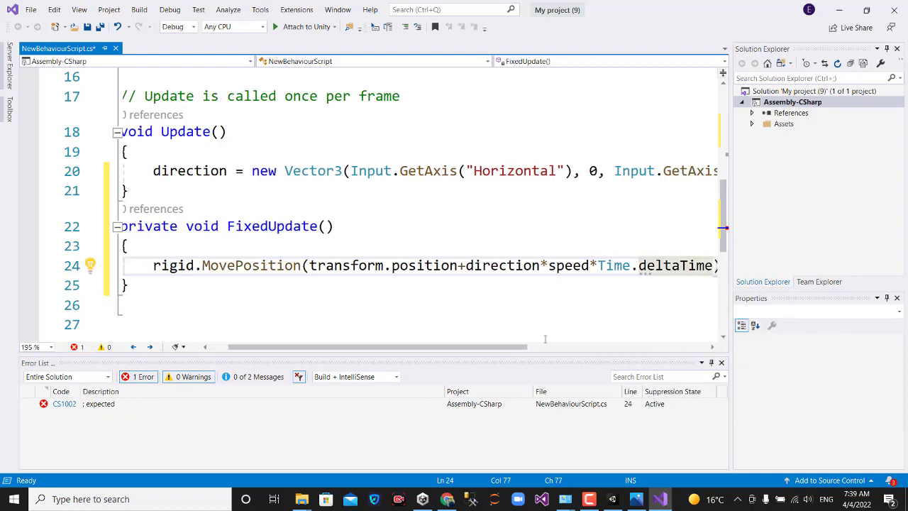
Step: Close the call with ');' and save the script
drag(504, 346, 558, 341)
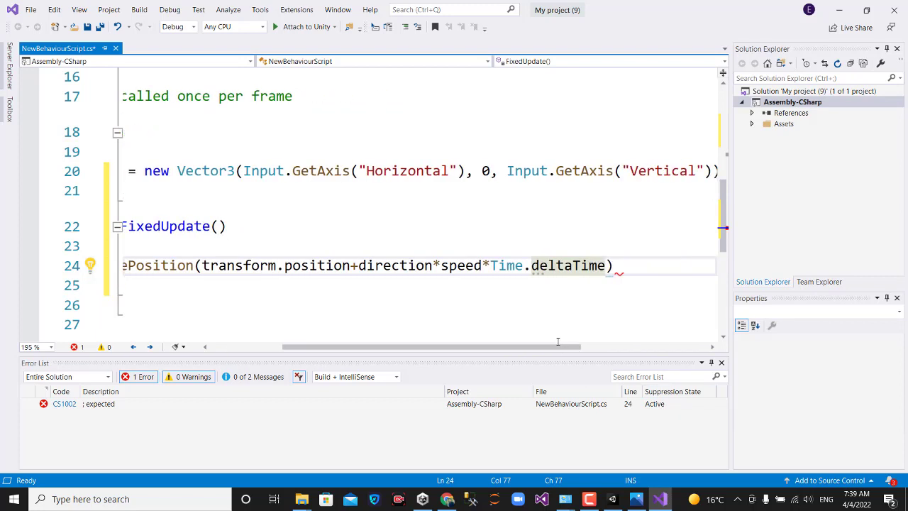
text())
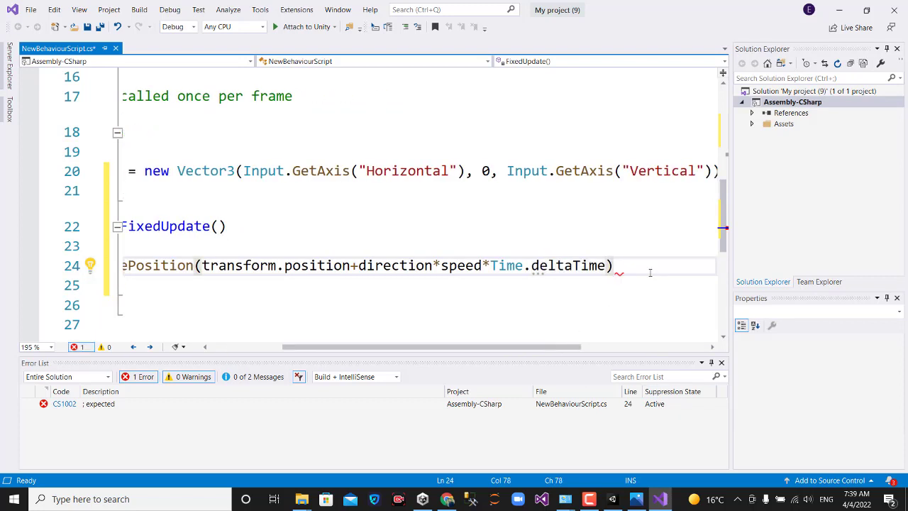
text(;)
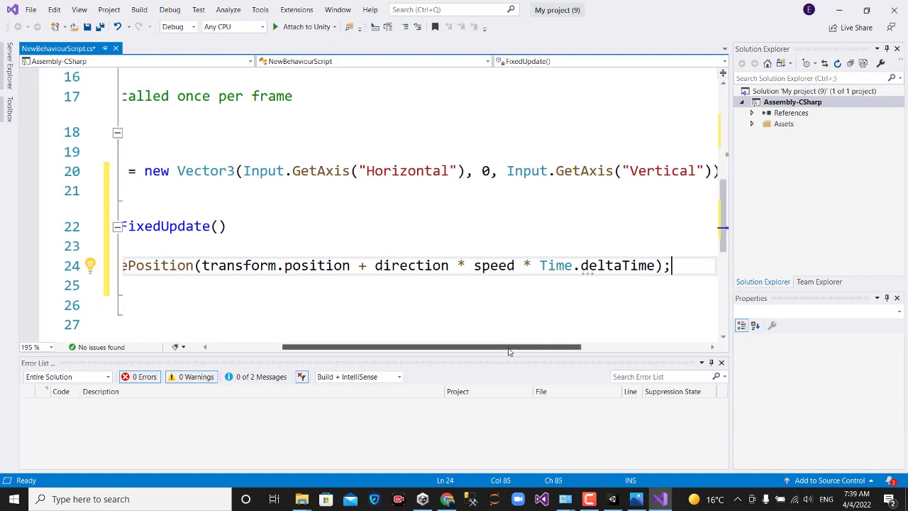
drag(477, 347, 405, 346)
key(ctrl+s)
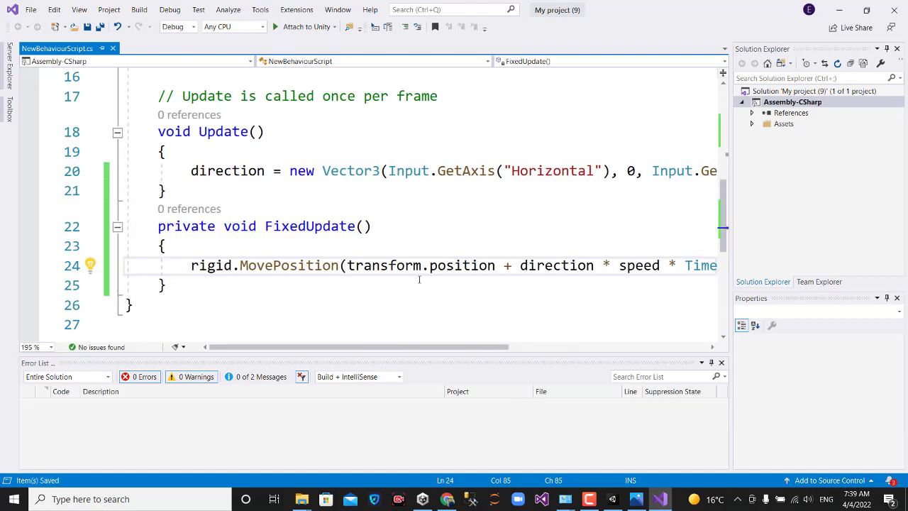
scroll(420, 276, up, 1)
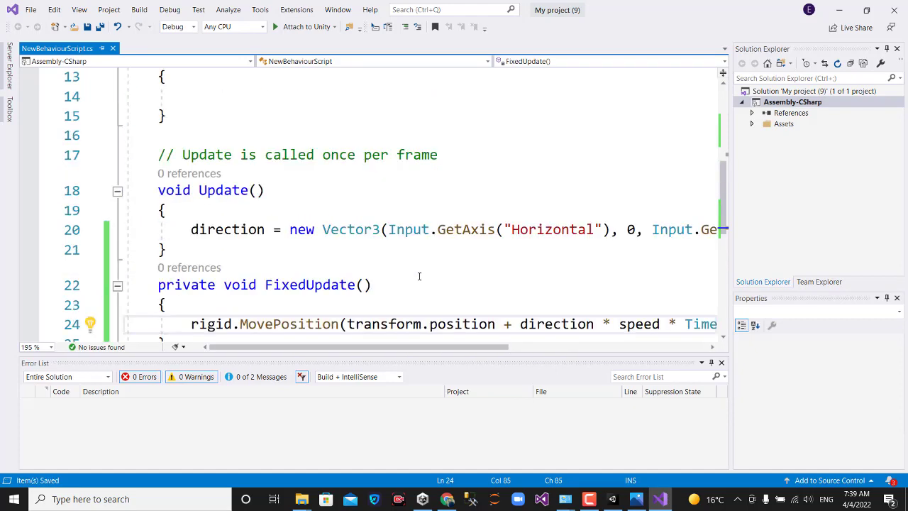
scroll(419, 276, up, 3)
Step: Close Project Settings, test Play mode briefly, and collapse the player's Lighting, Probes and Additional Settings sections
click(612, 499)
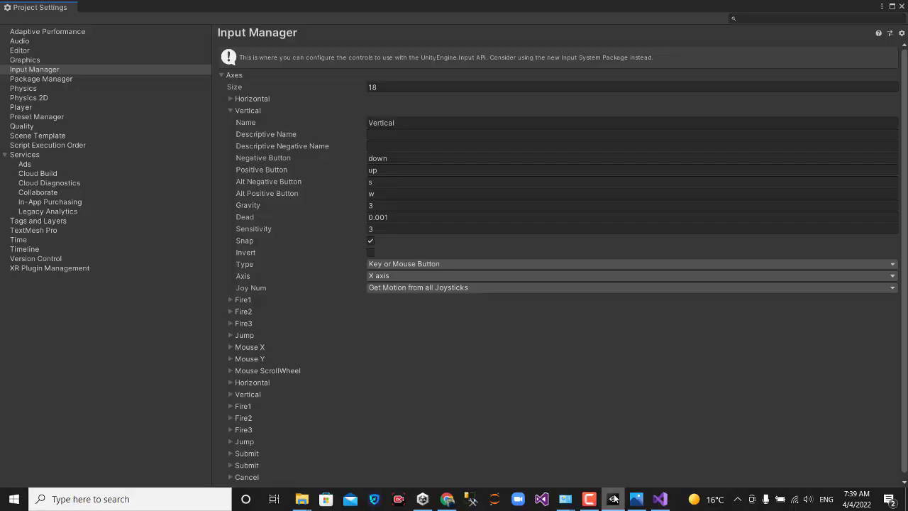
click(902, 7)
click(419, 38)
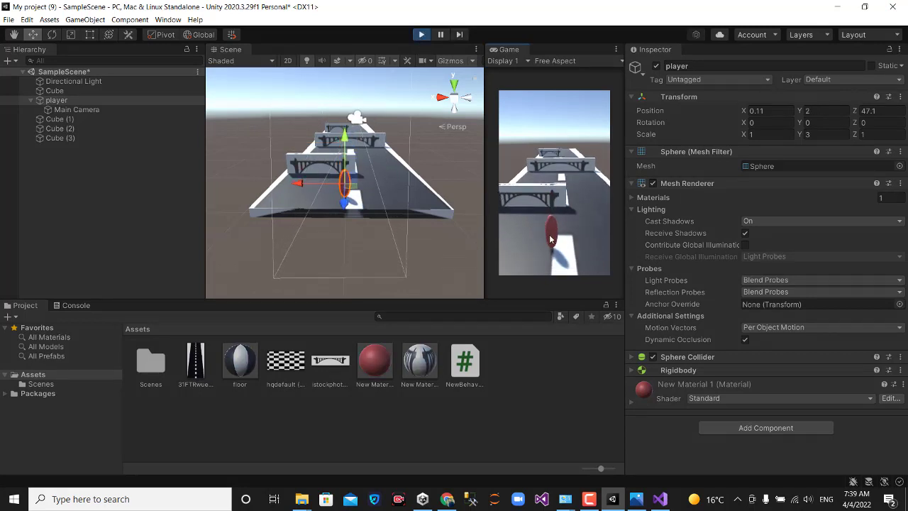
click(422, 36)
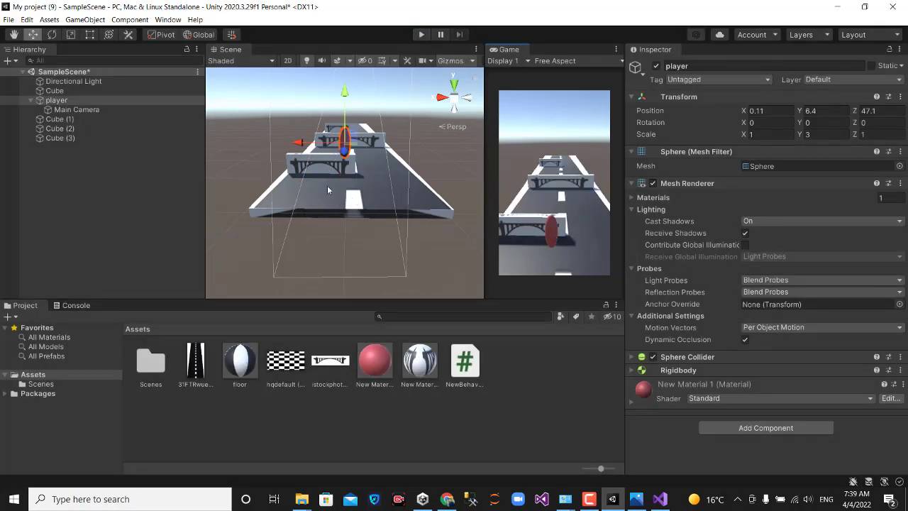
click(343, 138)
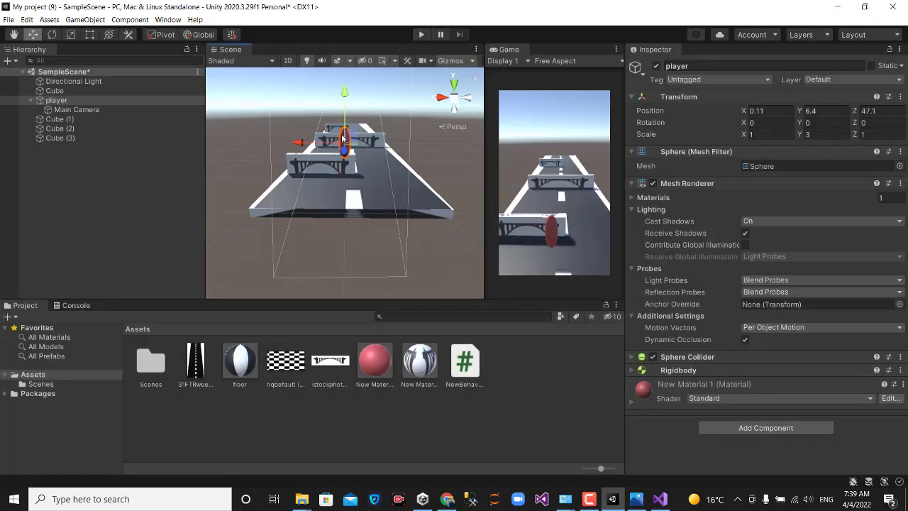
click(632, 209)
click(631, 222)
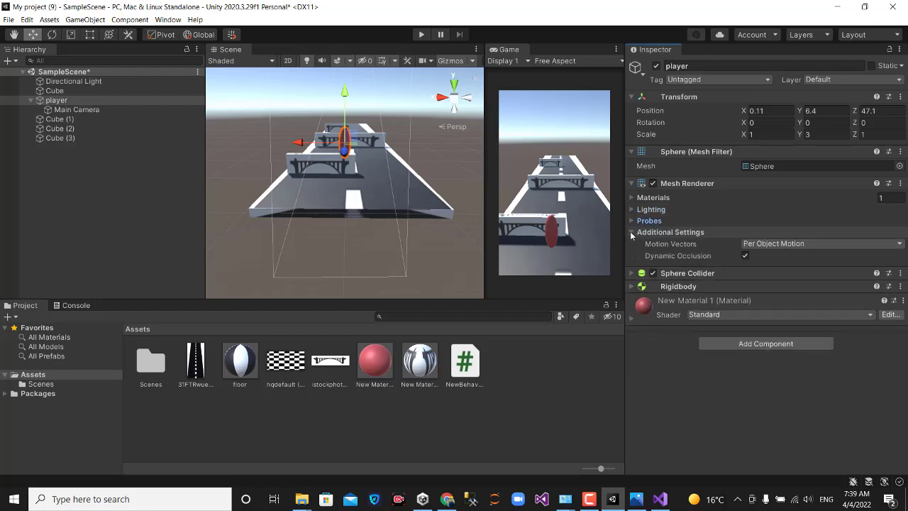
click(630, 232)
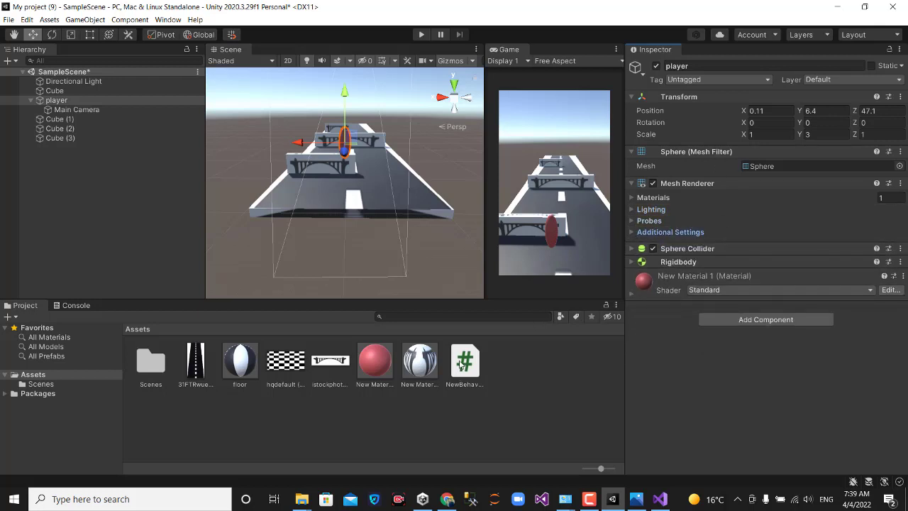
Step: Drag NewBehaviourScript onto the player, set Speed 5 and Jump 5, and assign its Rigidbody to Rigid
mouse_move(462, 363)
mouse_down()
mouse_move(672, 287)
mouse_move(678, 322)
mouse_up()
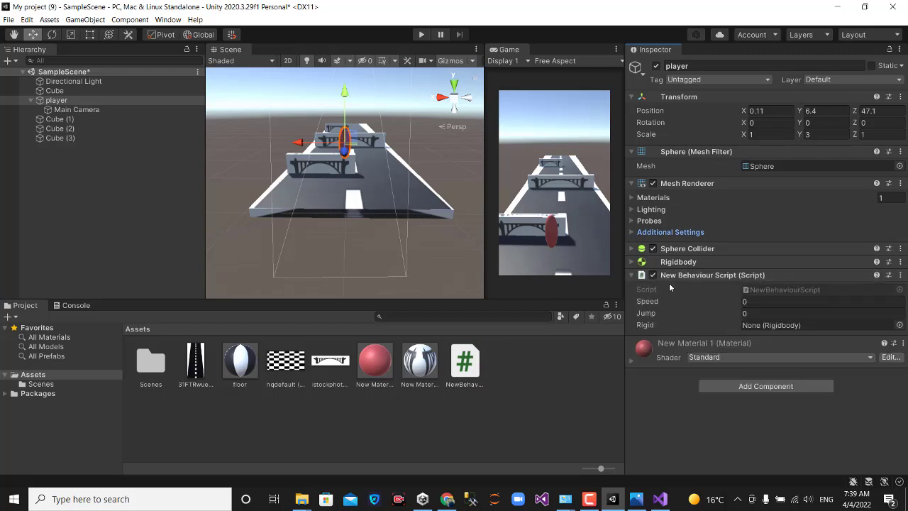
click(759, 301)
text(5)
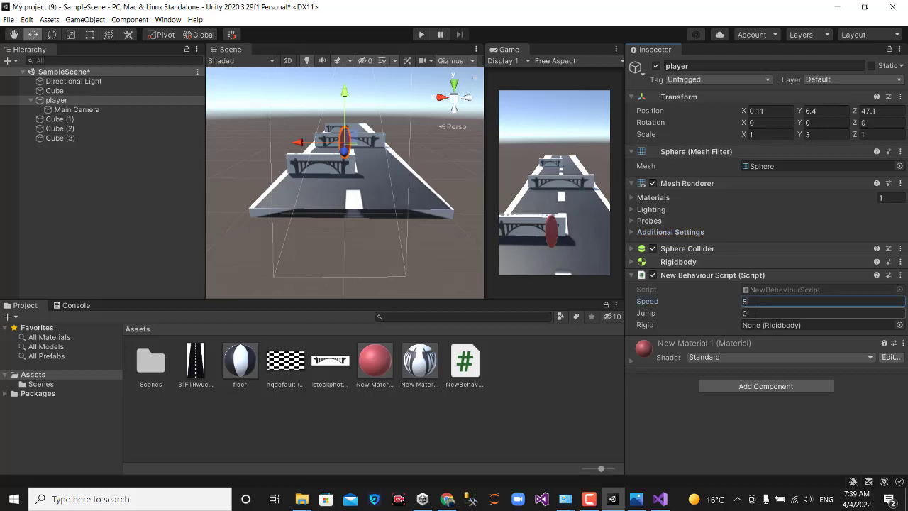
click(754, 313)
text(5)
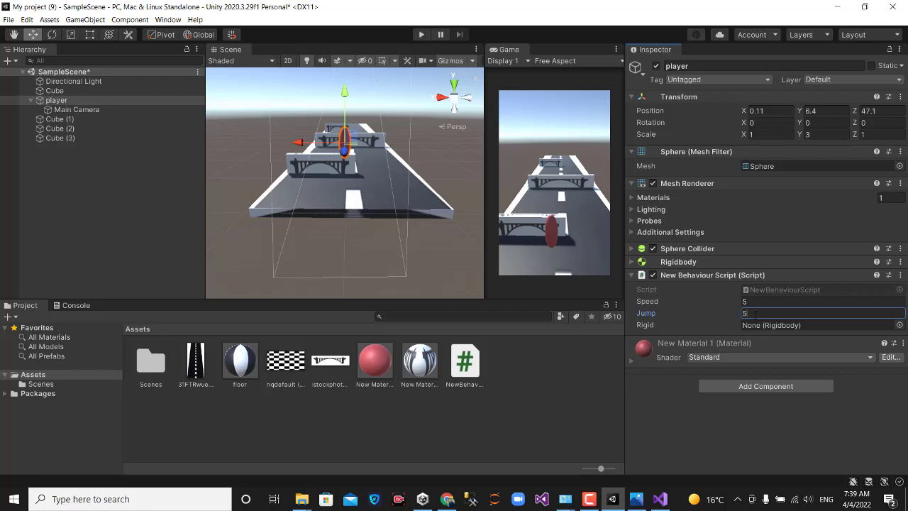
click(900, 325)
double_click(815, 292)
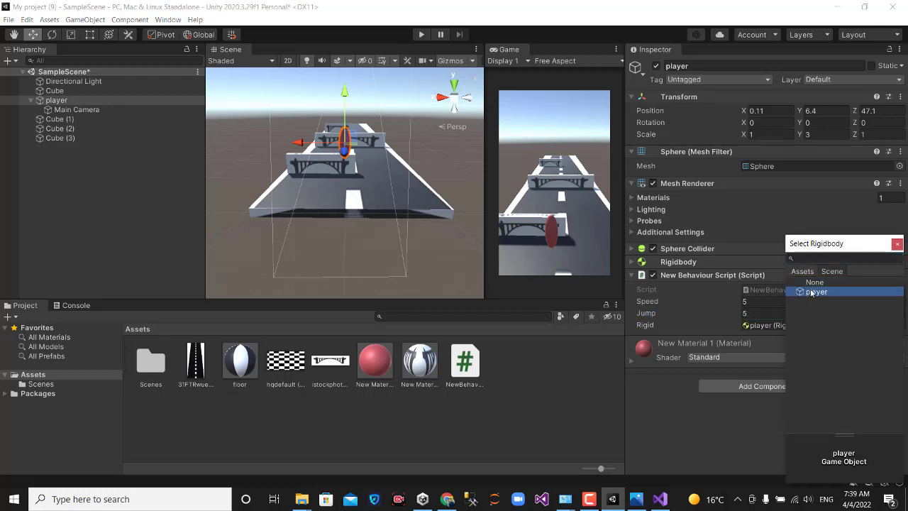
click(424, 263)
click(616, 49)
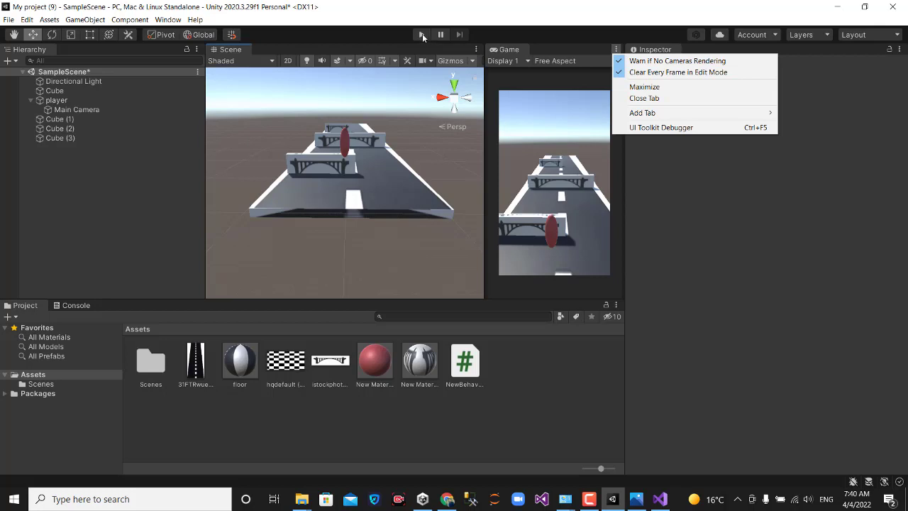
Step: Start Play mode and maximize the Game view to fill the editor
click(423, 36)
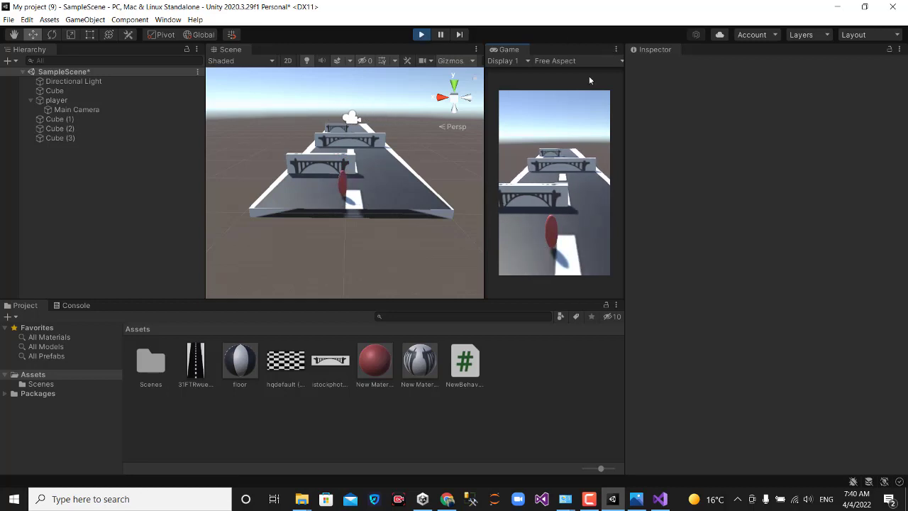
click(616, 49)
click(643, 87)
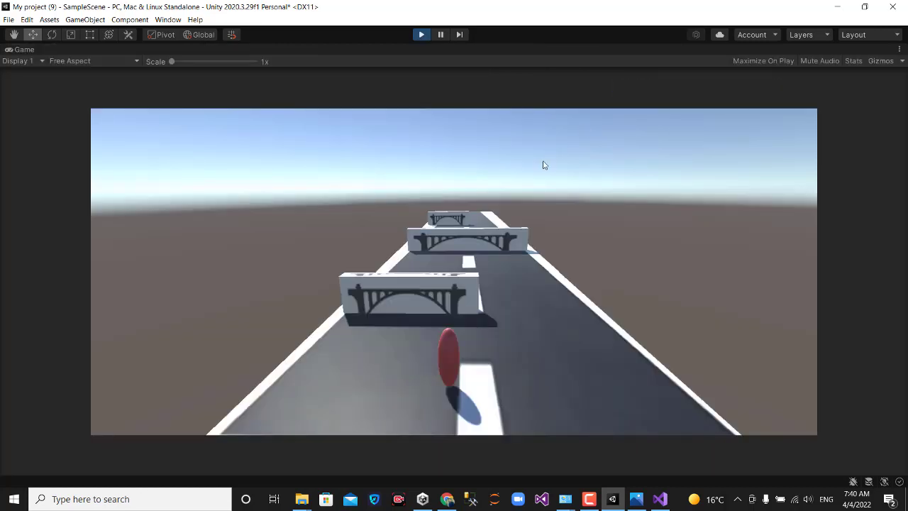
Step: Steer the red player left across the road with the A key
key(a)
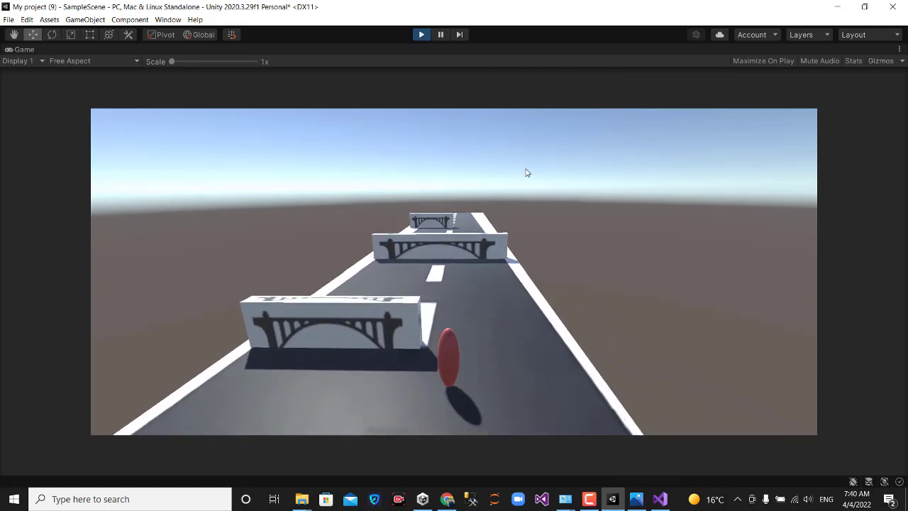
key(a)
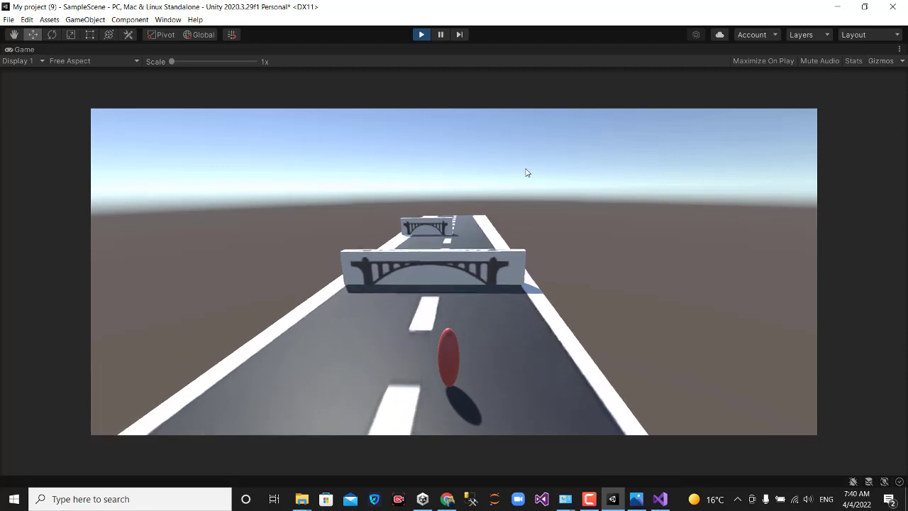
key(a)
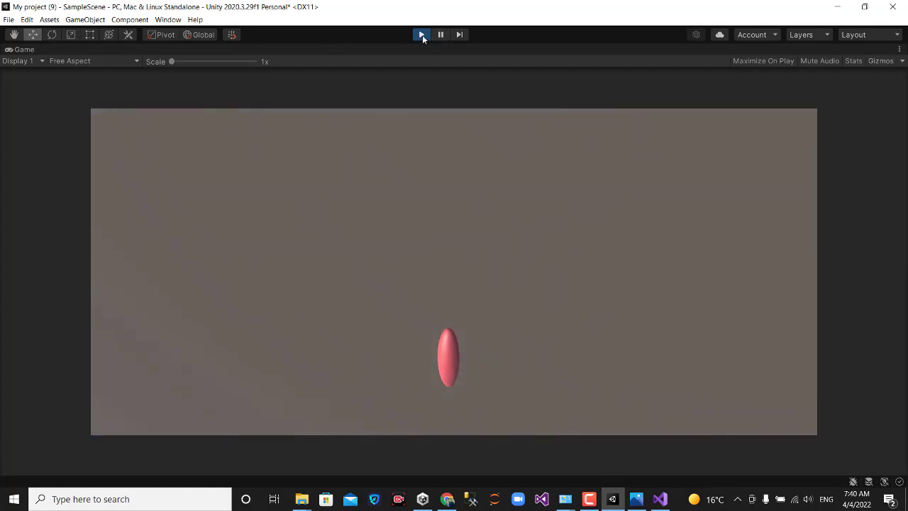
Step: Stop the game, select the player and review its Sphere mesh filter and Transform
click(421, 35)
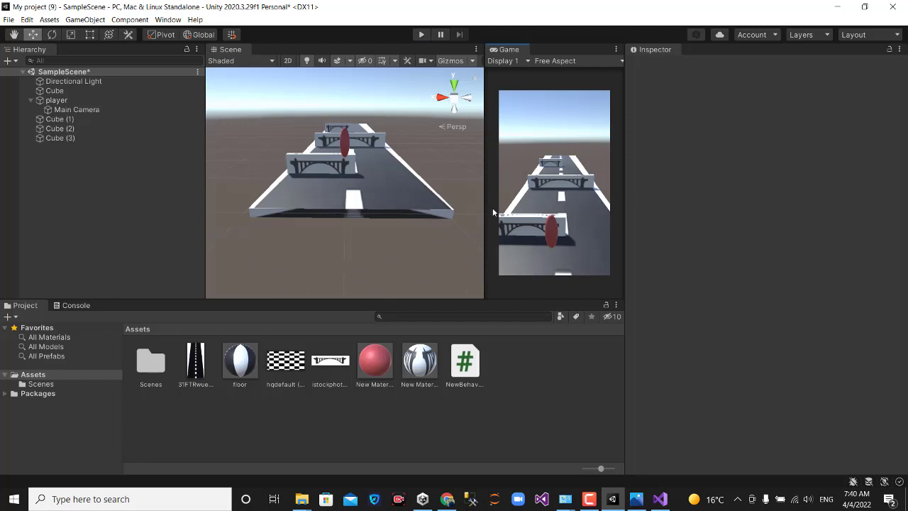
click(342, 141)
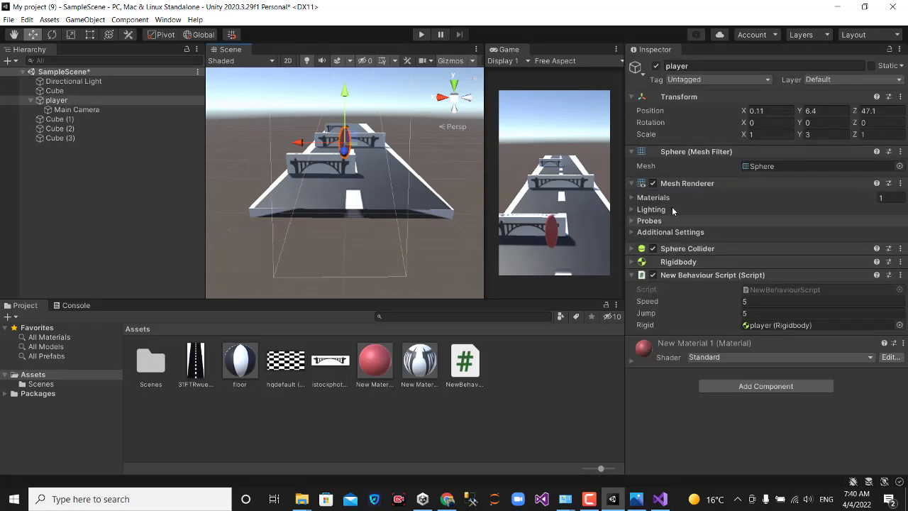
click(633, 153)
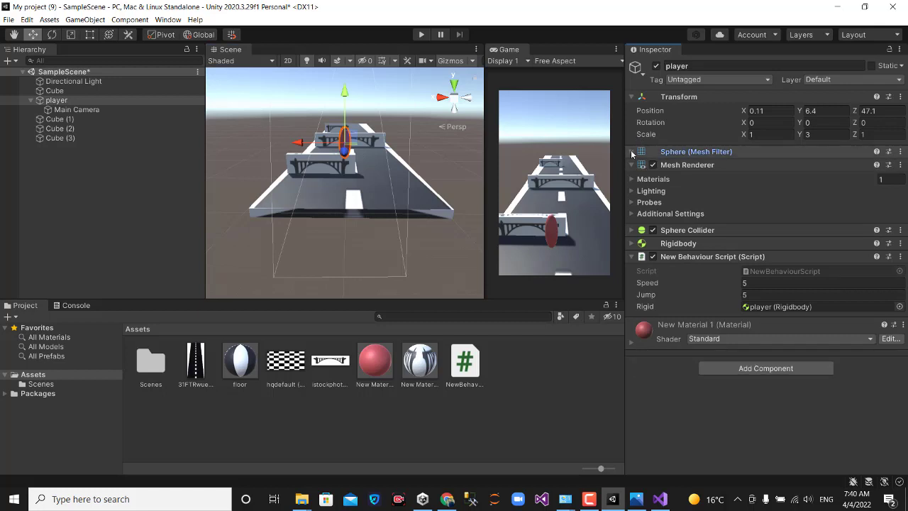
click(632, 154)
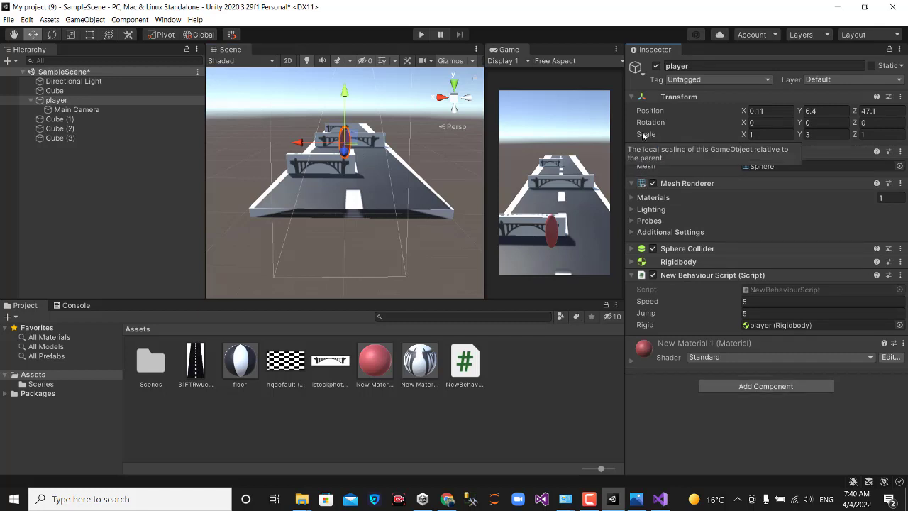
click(631, 99)
click(631, 99)
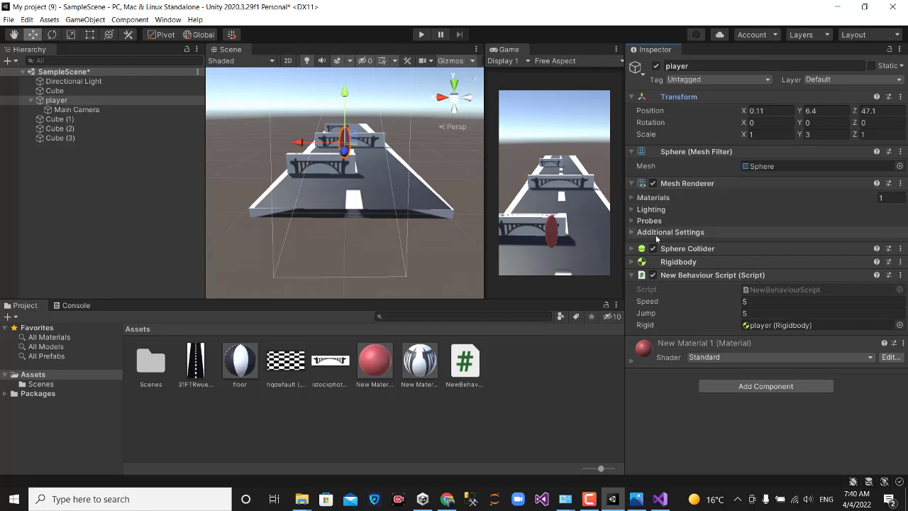
Step: Expand the Mesh Renderer's Materials, Probes and Lighting sections, then restart Play mode
click(631, 198)
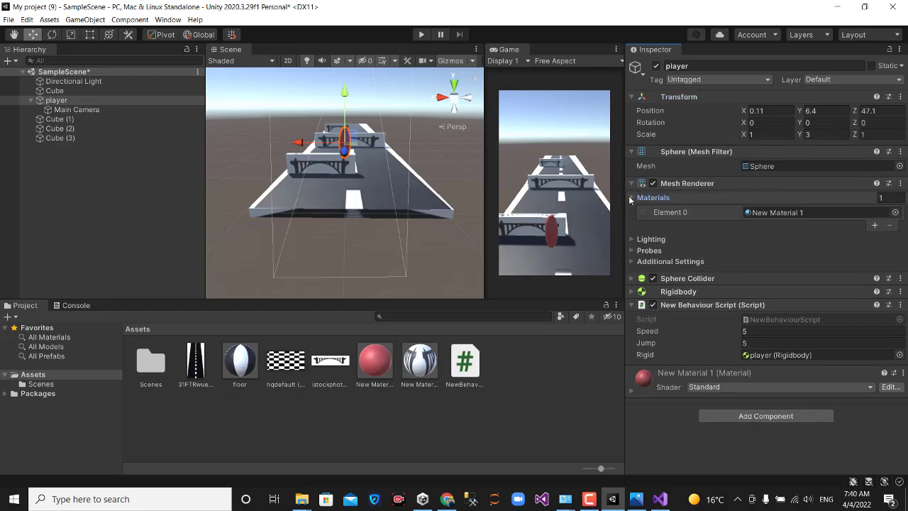
click(631, 198)
click(630, 221)
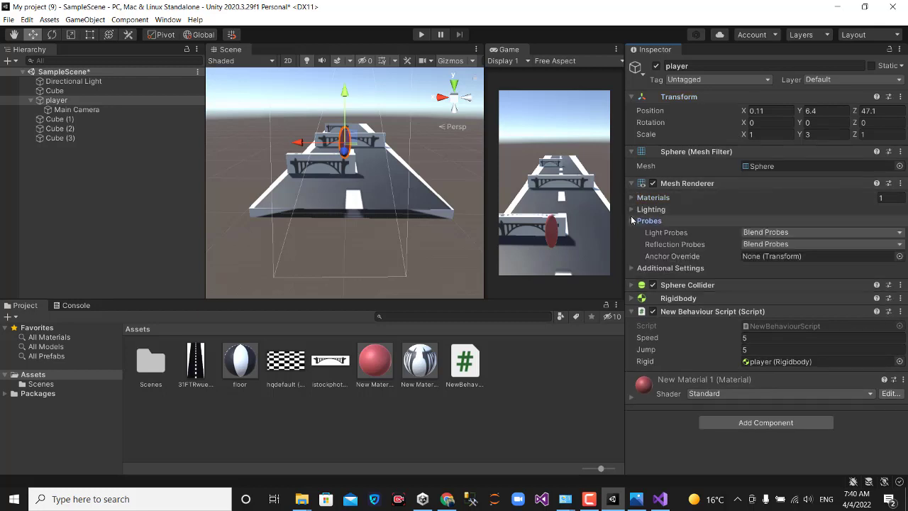
click(633, 209)
click(632, 199)
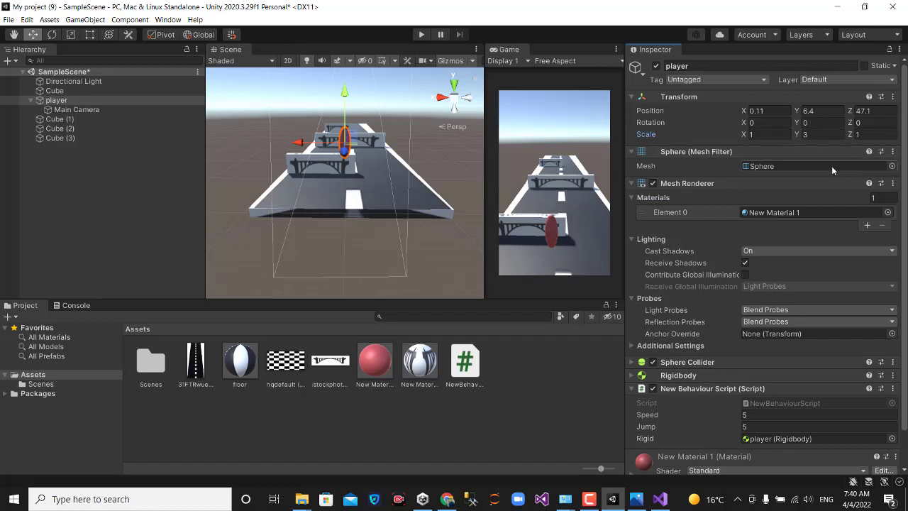
scroll(831, 166, down, 2)
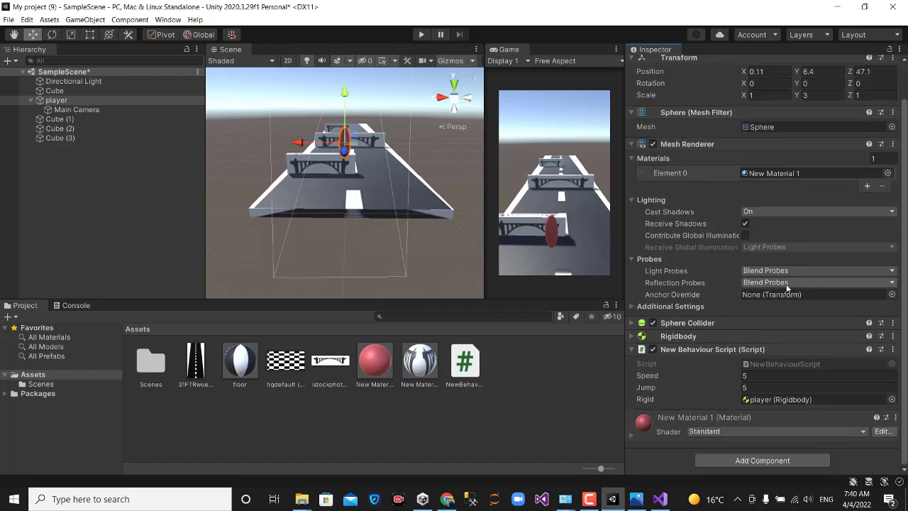
click(423, 34)
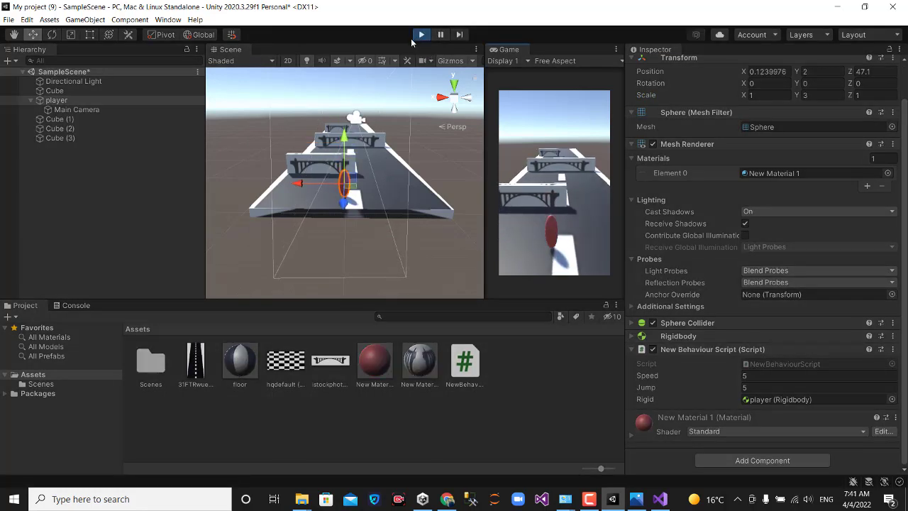
Step: Drive the player left, right and forward along the road with A, D and W
key(a)
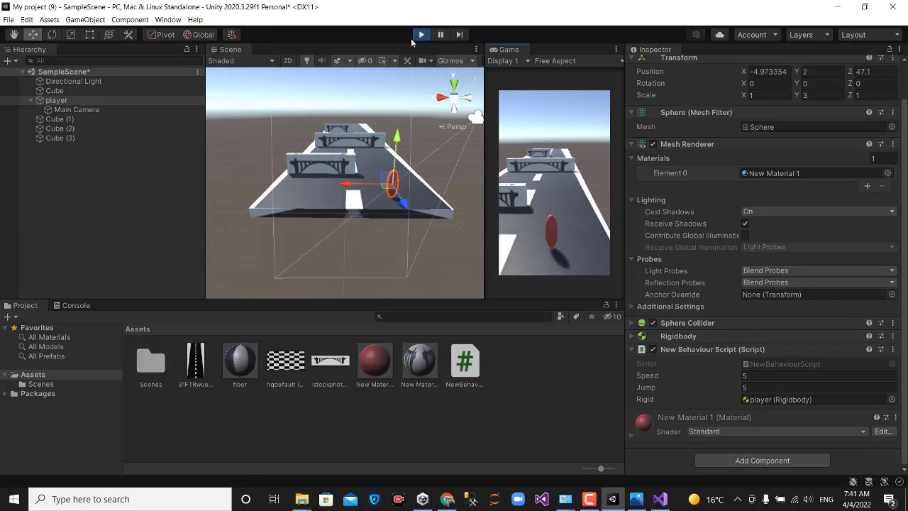
key(d)
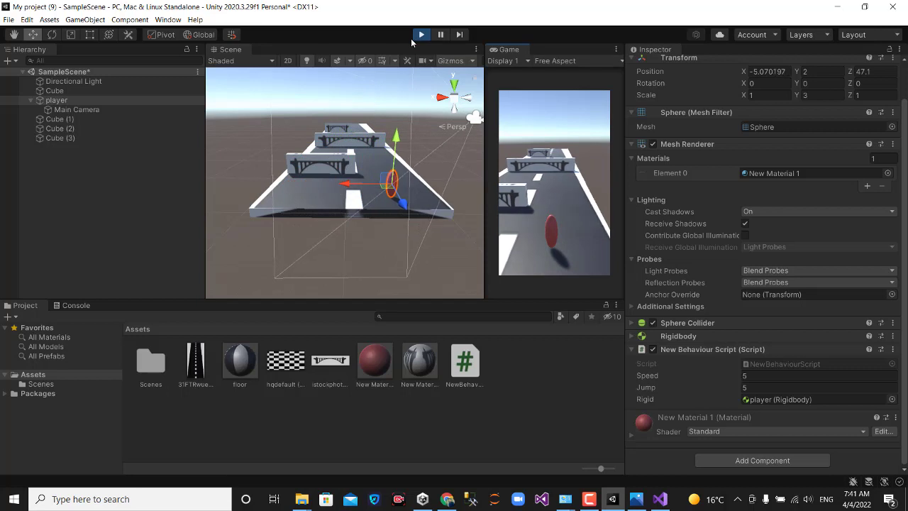
key(a)
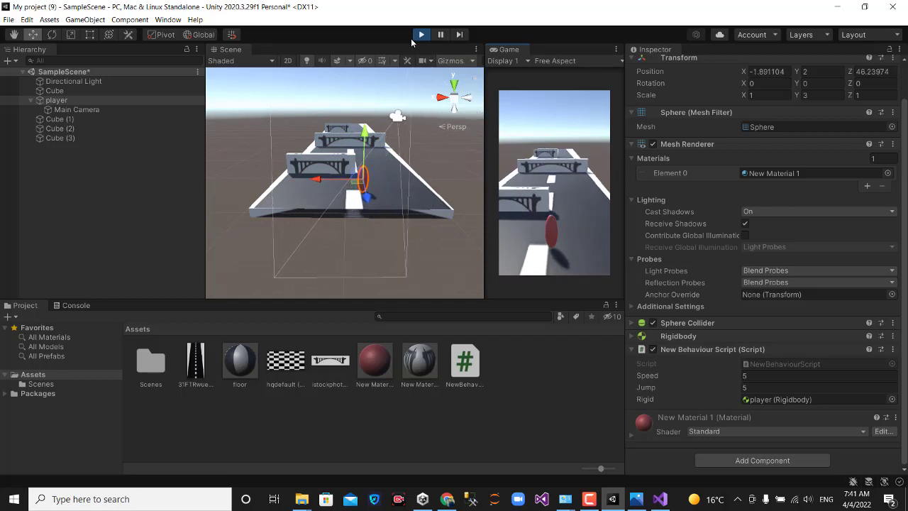
key(d)
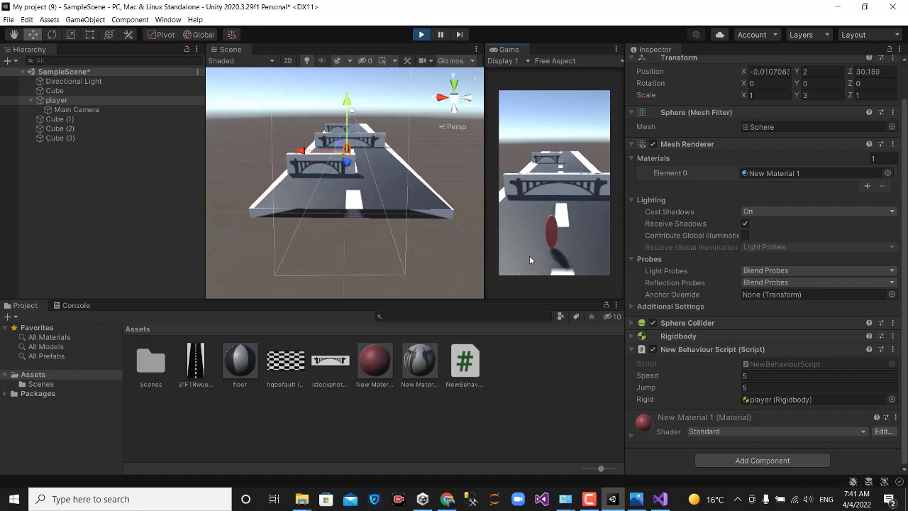
key(w)
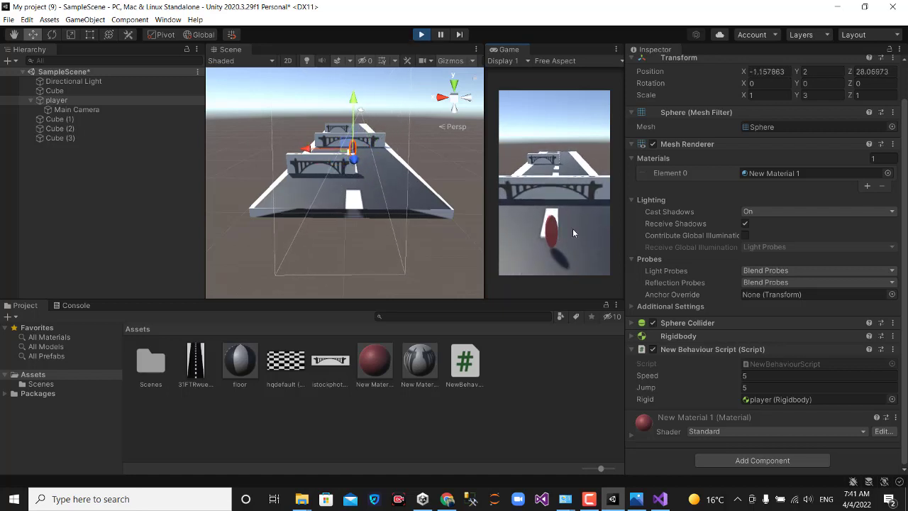
key(a)
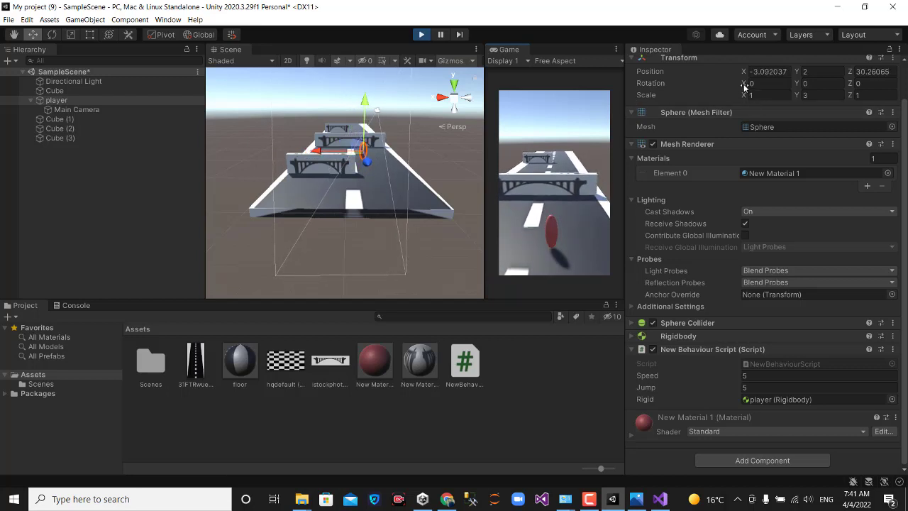
Step: Inspect the player's Rotation X and Z values in the Transform
click(745, 84)
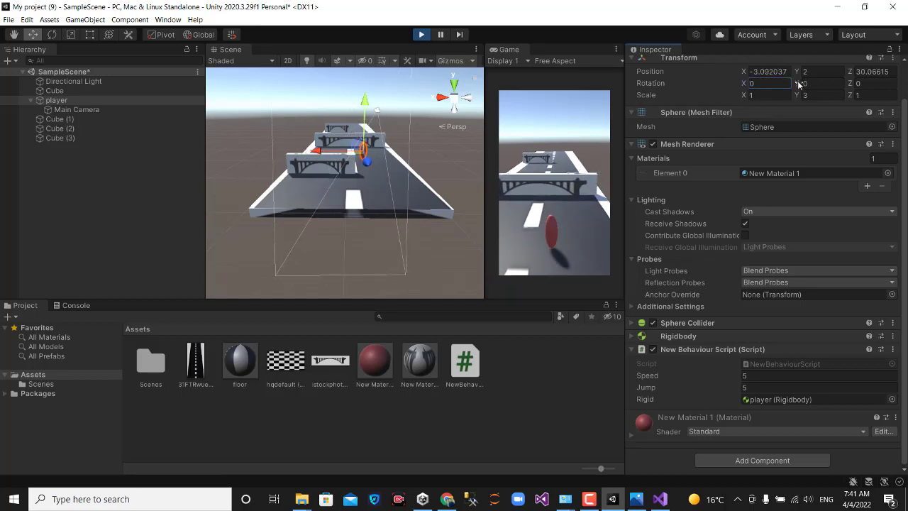
click(852, 87)
click(651, 84)
right_click(651, 84)
click(641, 84)
Step: Move the player left and right again, then stop Play mode
click(552, 227)
key(a)
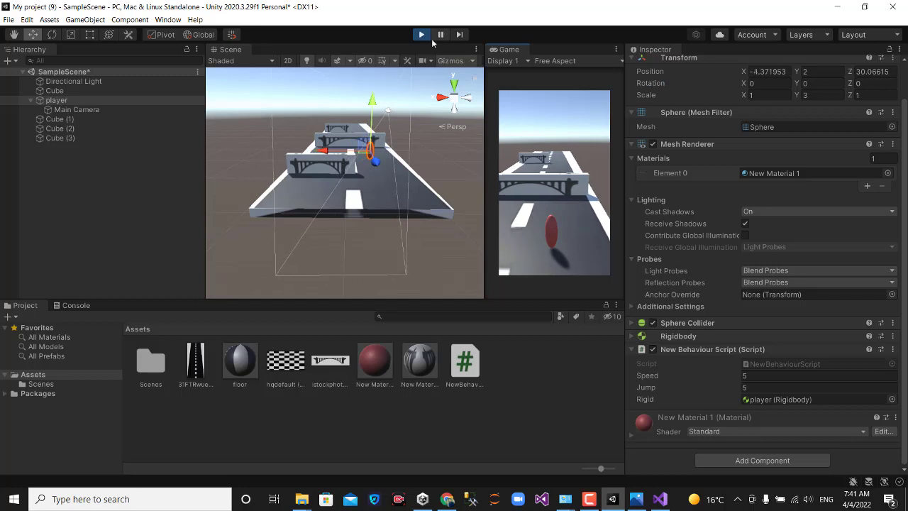
key(d)
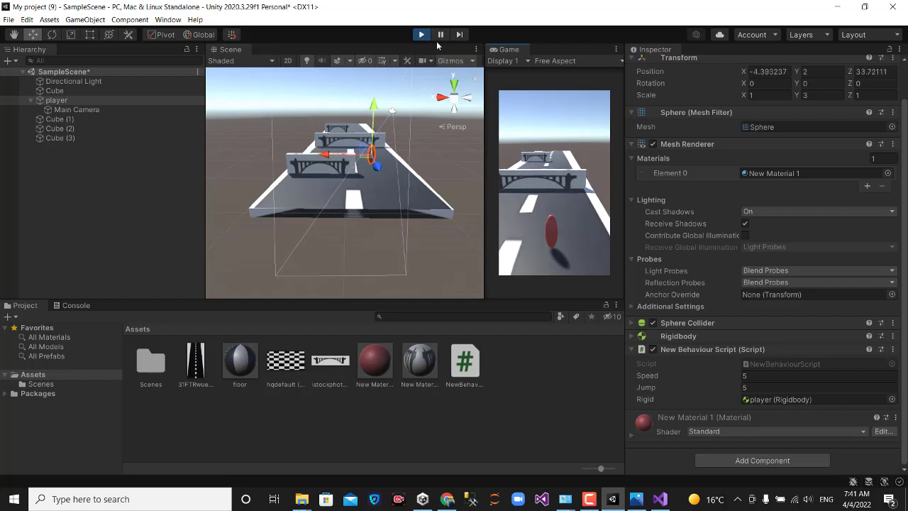
key(d)
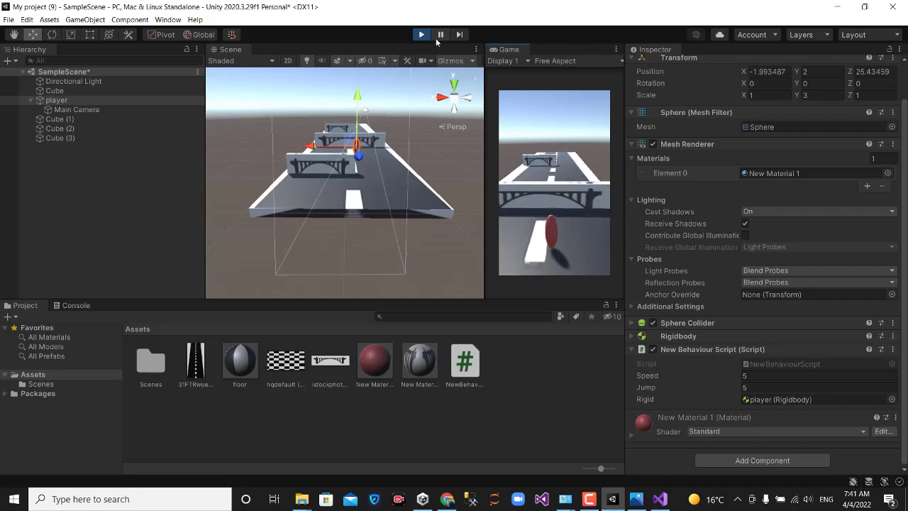
click(422, 34)
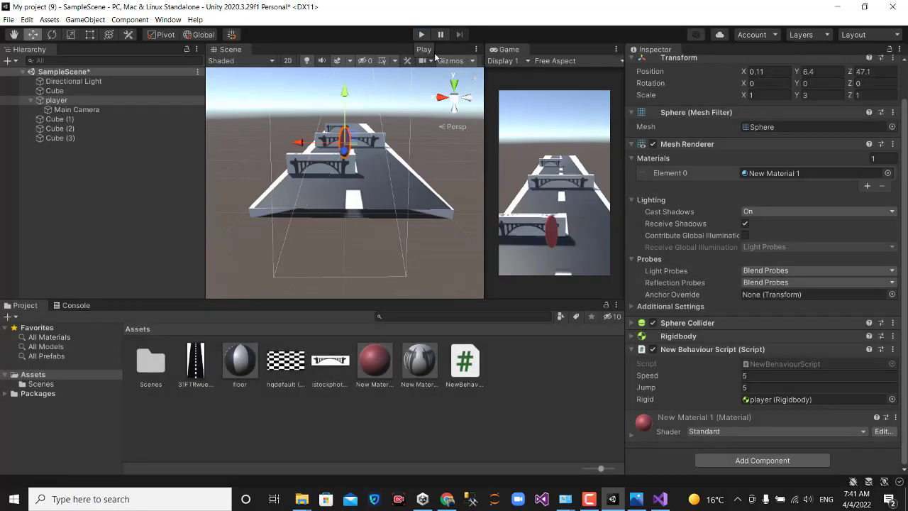
Step: In Project Settings > Input Manager, inspect the Jump axis bound to space, then return to Visual Studio
click(9, 19)
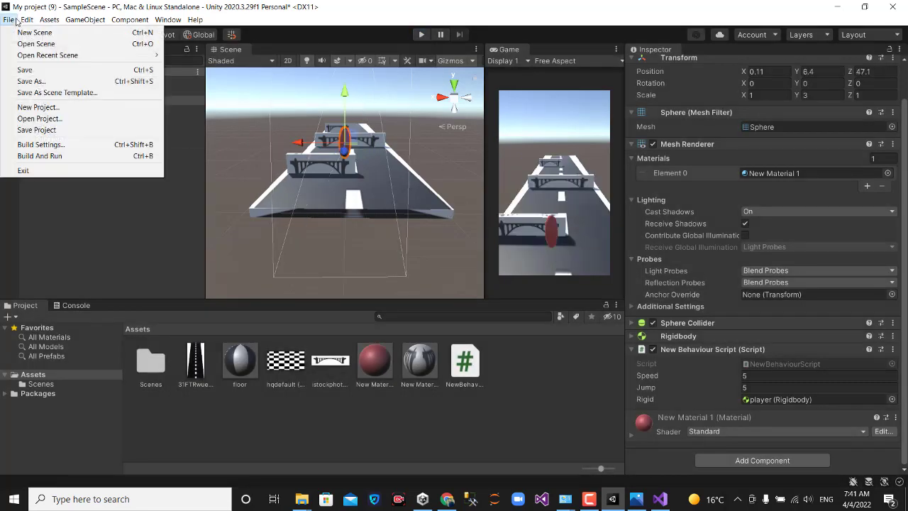
mouse_move(26, 19)
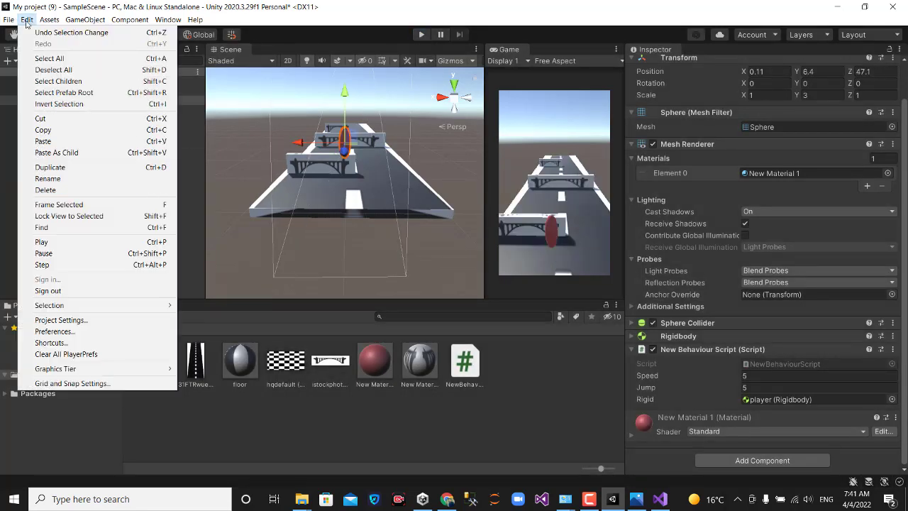
click(70, 321)
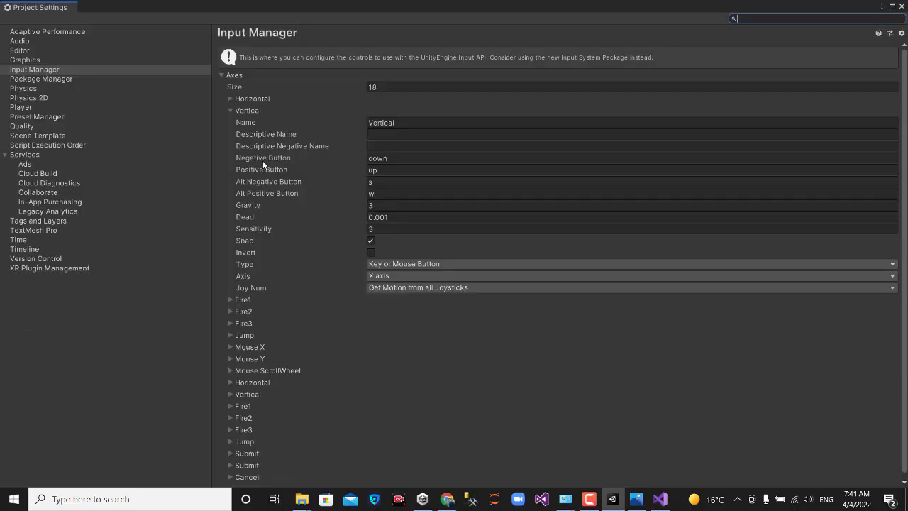
click(231, 110)
click(229, 158)
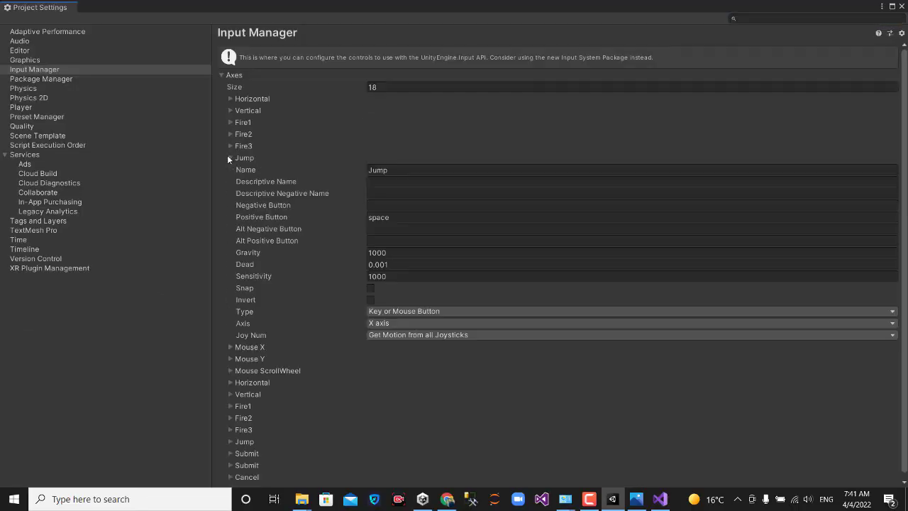
click(283, 168)
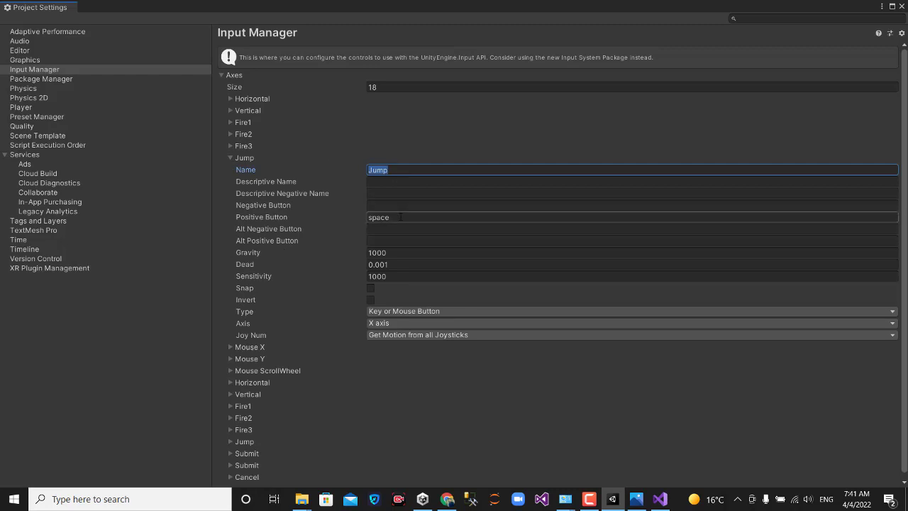
key(alt+Tab)
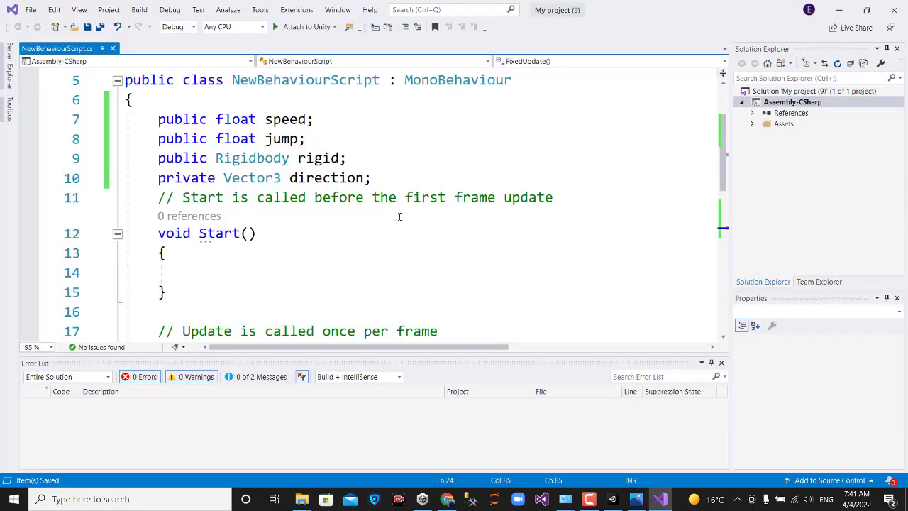
scroll(399, 217, down, 1)
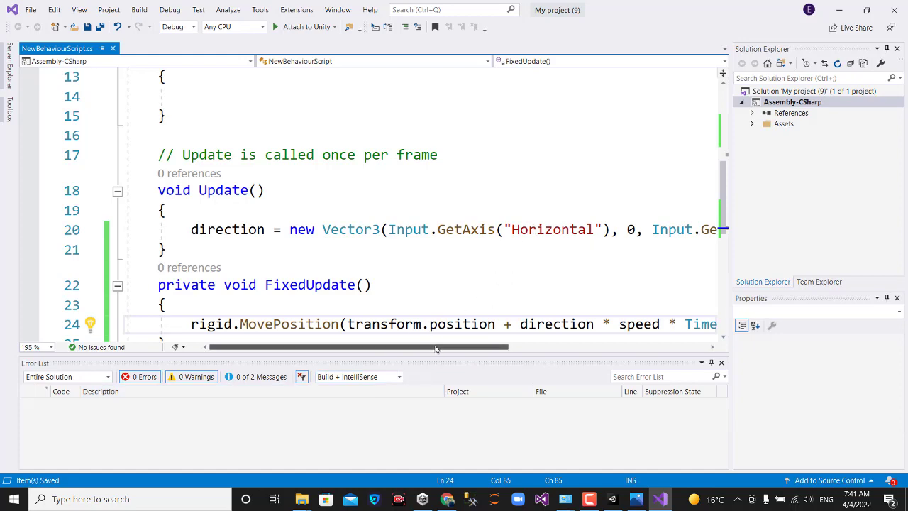
mouse_move(438, 346)
mouse_down()
mouse_move(444, 357)
mouse_move(345, 357)
mouse_move(560, 359)
mouse_up()
Step: Add an if (Input.GetButtonDown("Jump")) block on a new line in Update
click(659, 237)
key(Return)
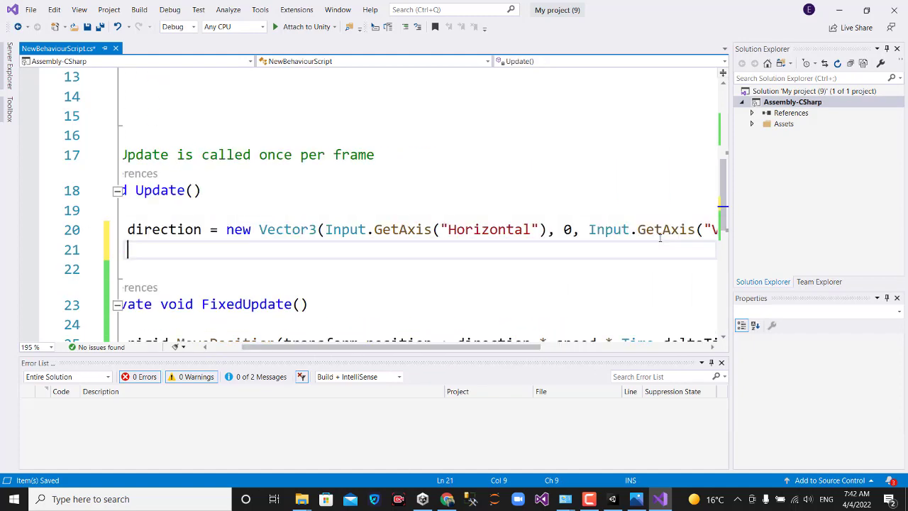
text(if)
key(Tab)
key(Tab)
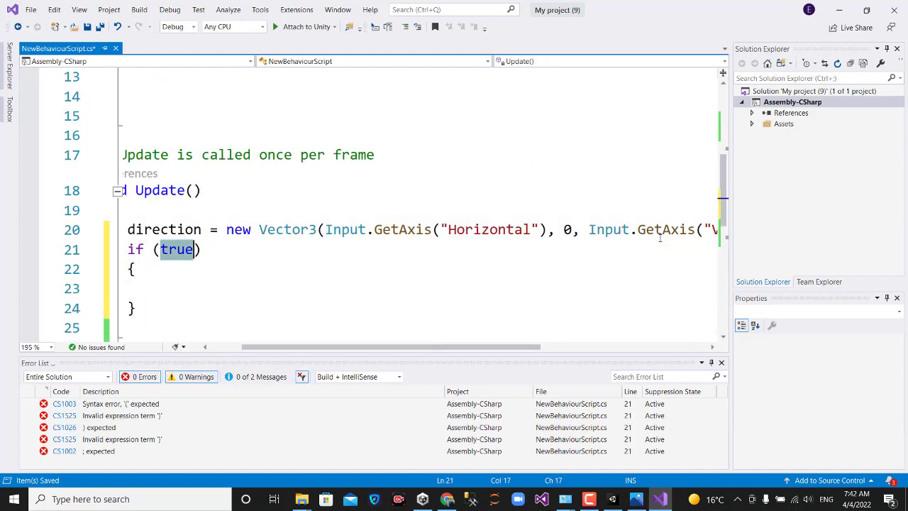
text(i)
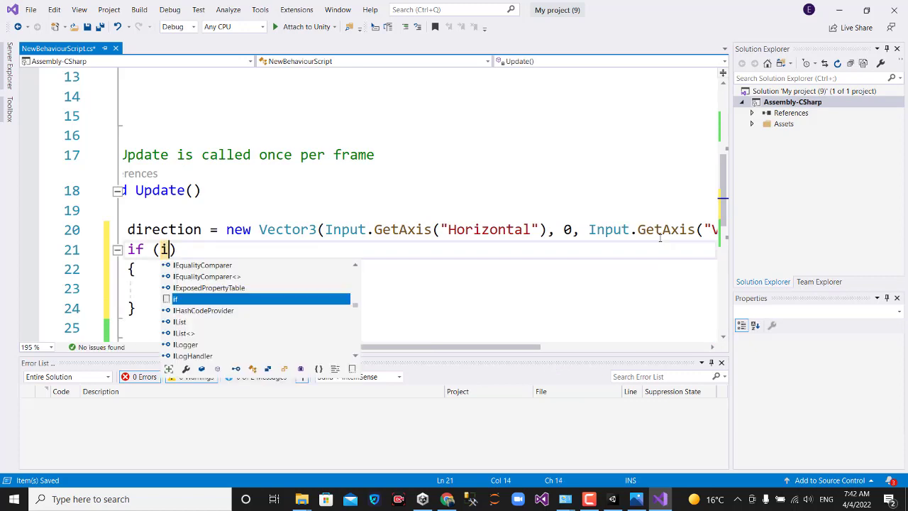
text(npu)
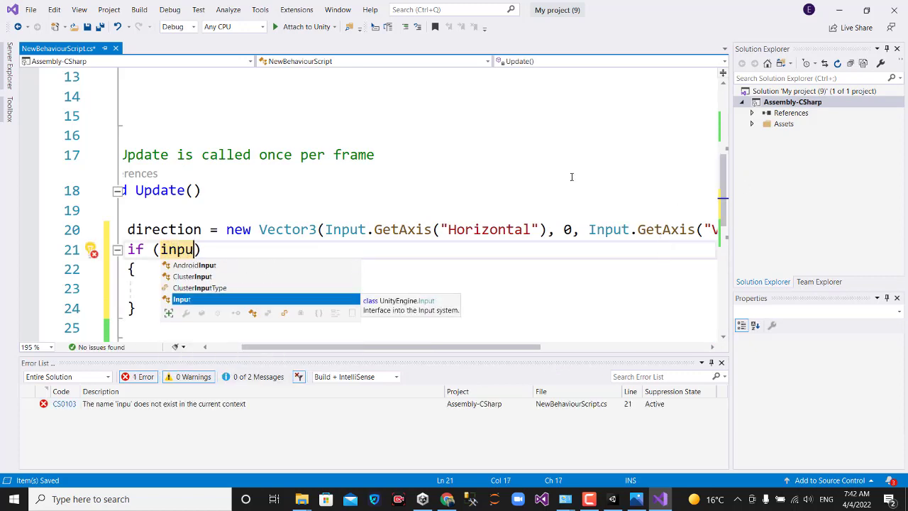
key(Tab)
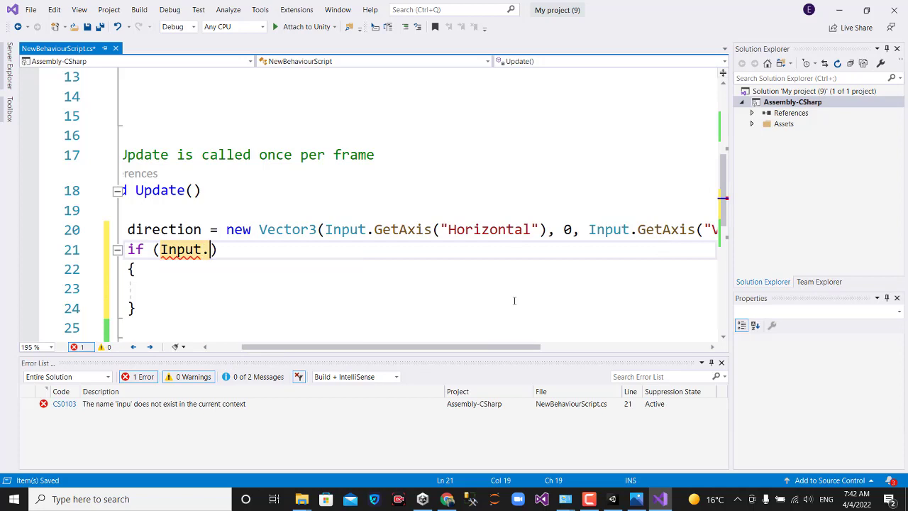
text(.)
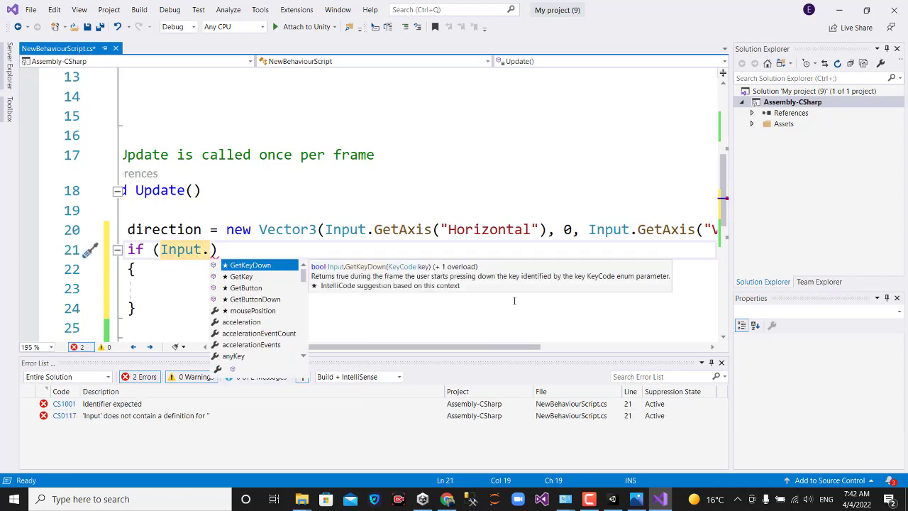
text(get)
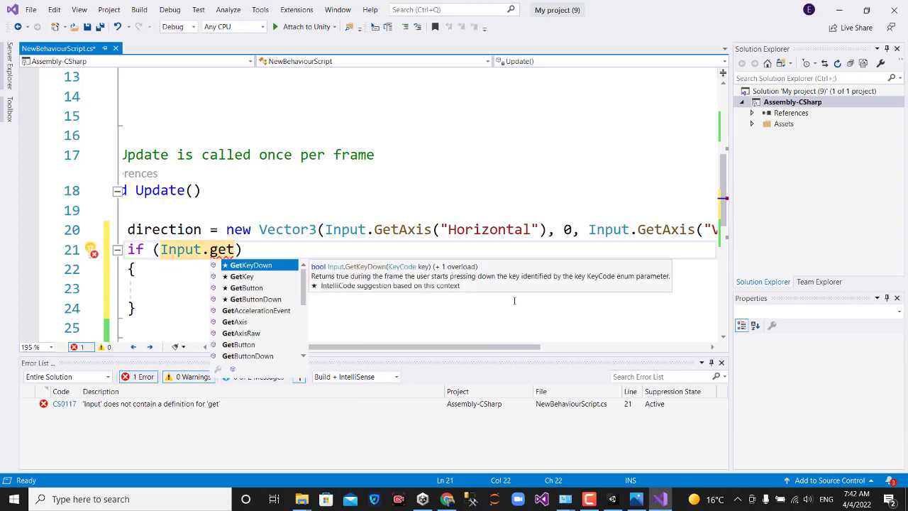
key(Down)
key(Down)
key(Down)
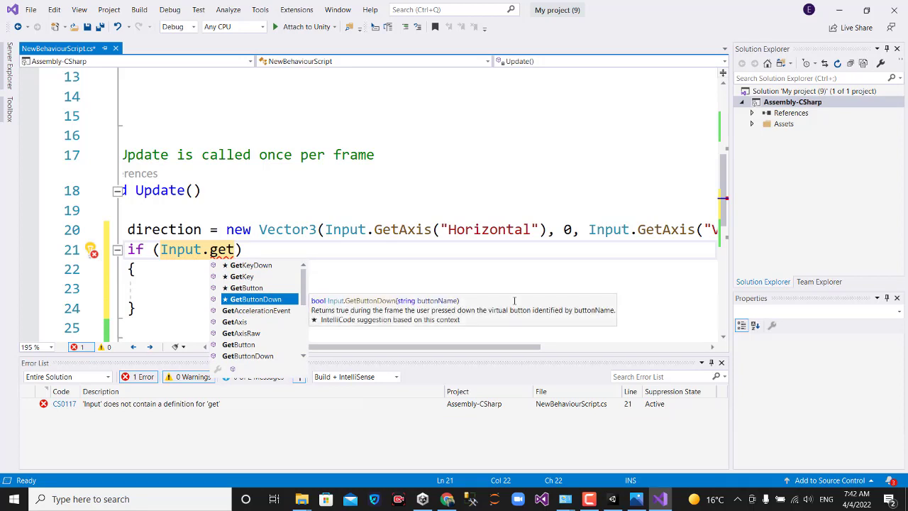
key(Tab)
text(()
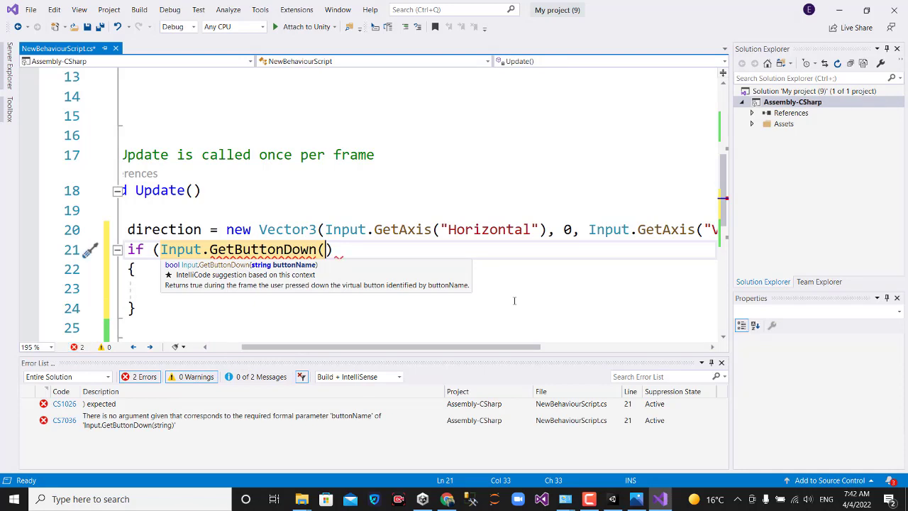
text(")
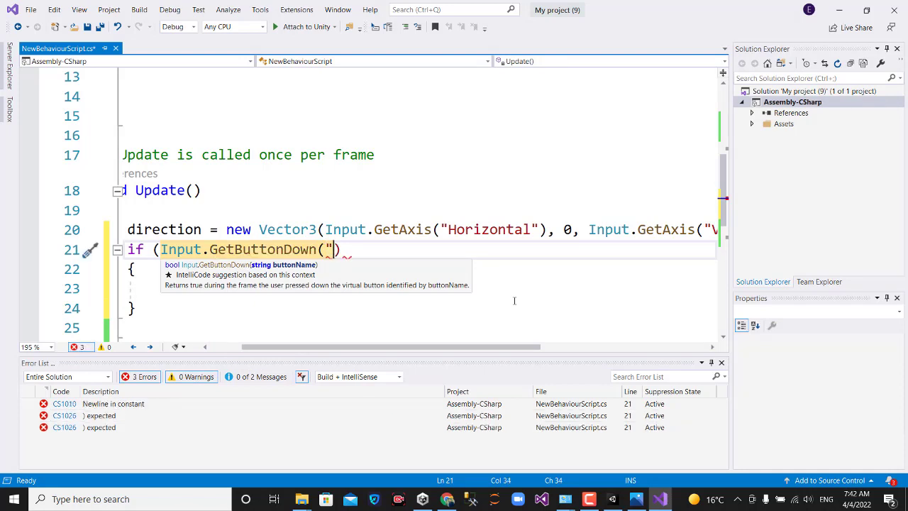
text(Jump)
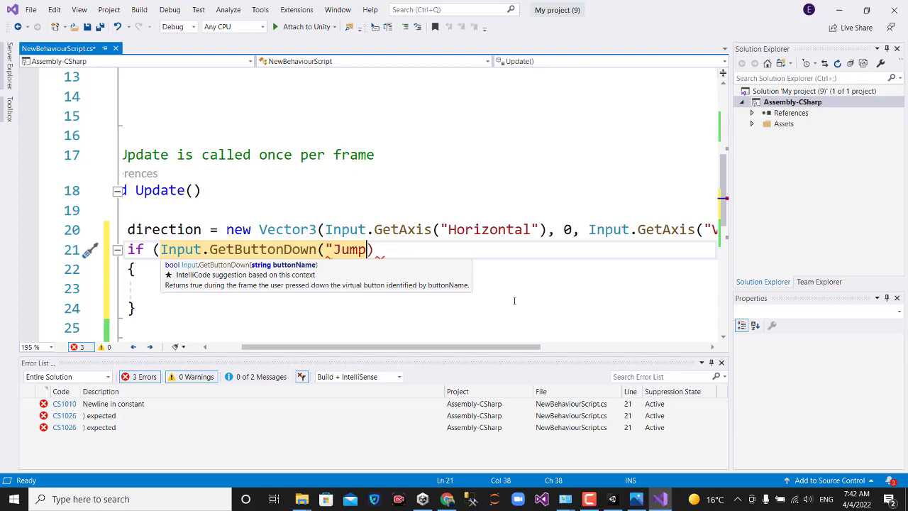
text(")
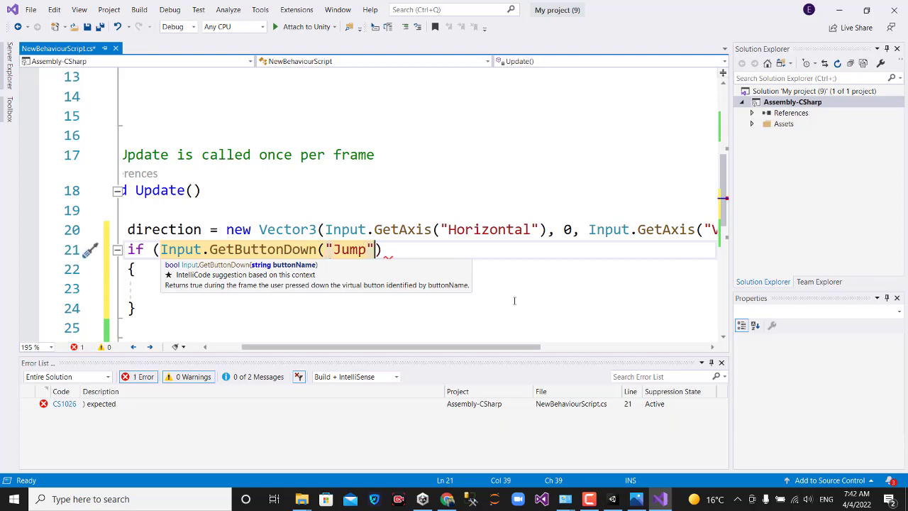
text())
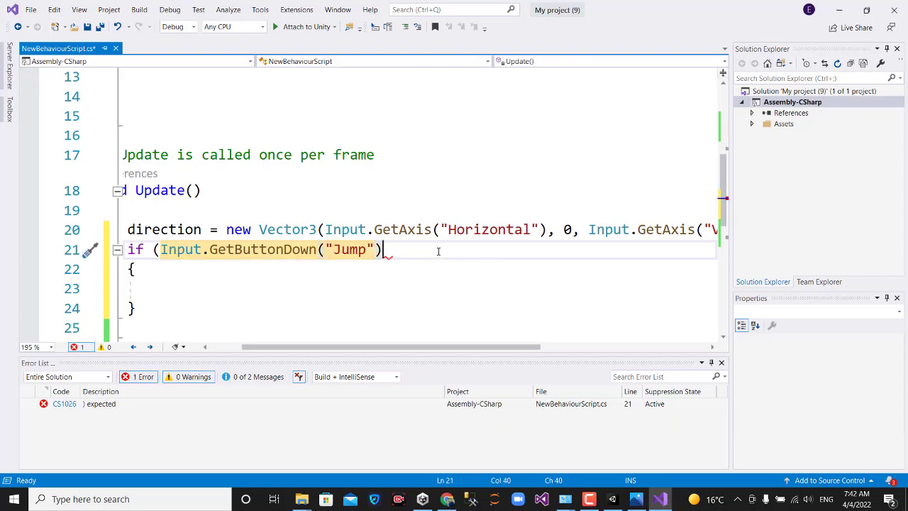
text())
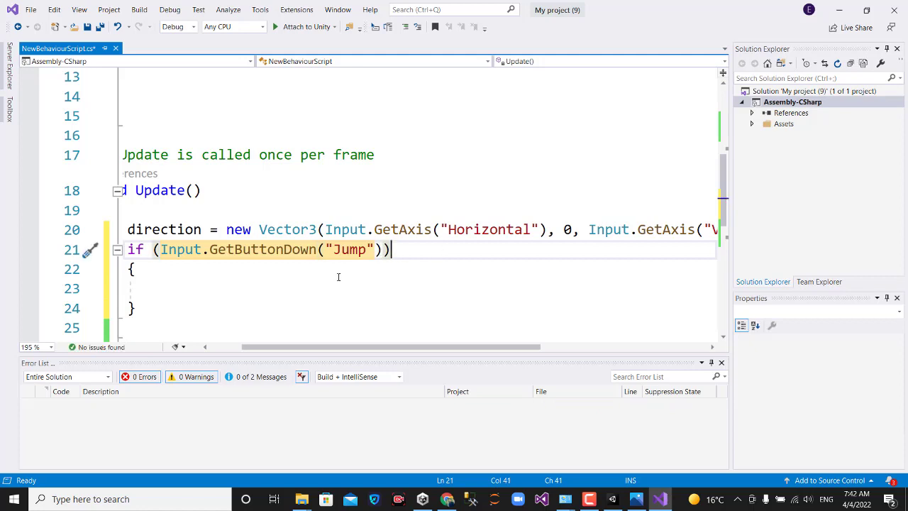
Step: Inside the if block, begin a rigid.AddForce(Vector3 call
click(176, 293)
text(r)
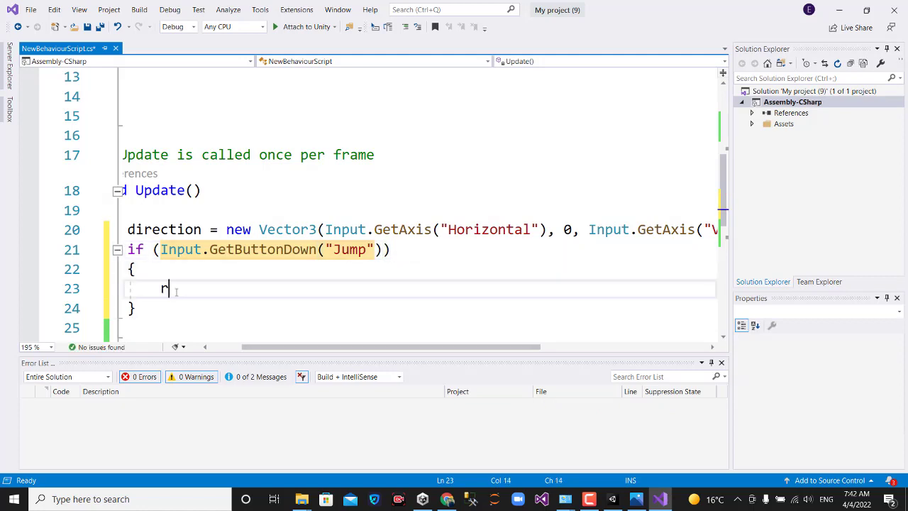
text(if)
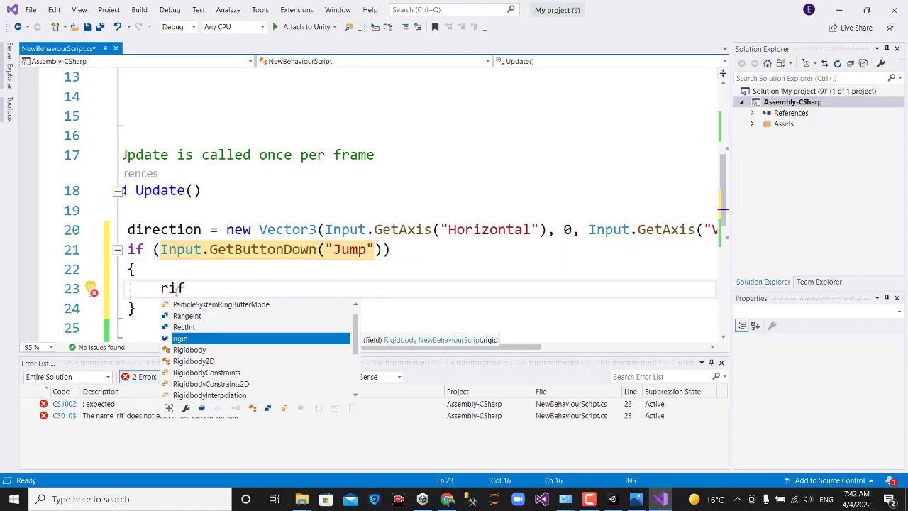
key(Tab)
text(.)
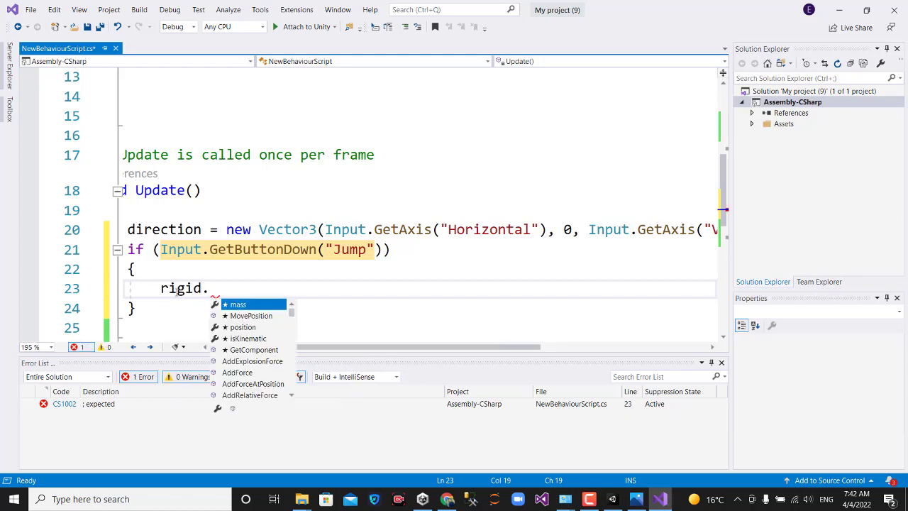
text(ad)
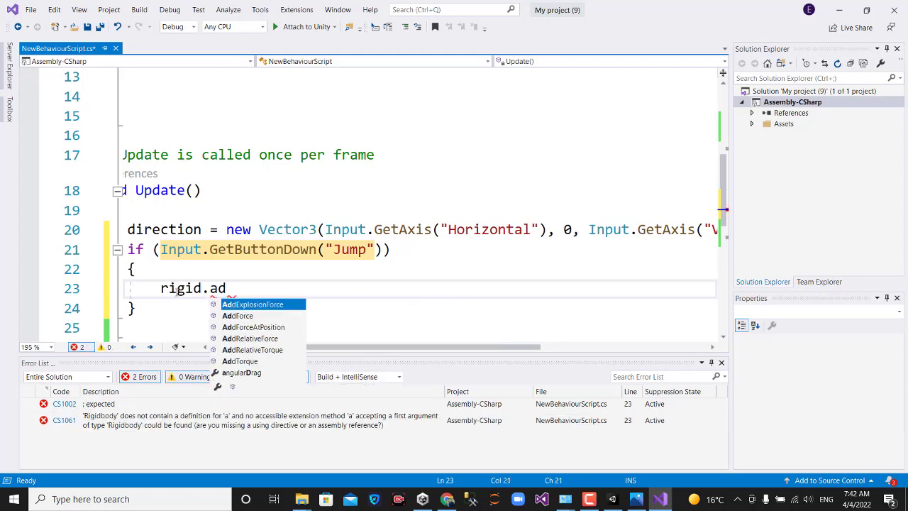
key(Down)
key(Tab)
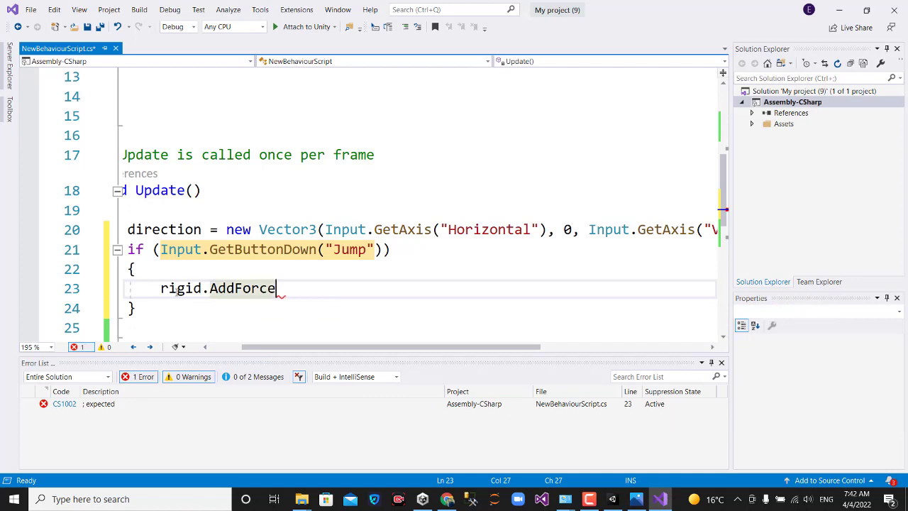
text((ve)
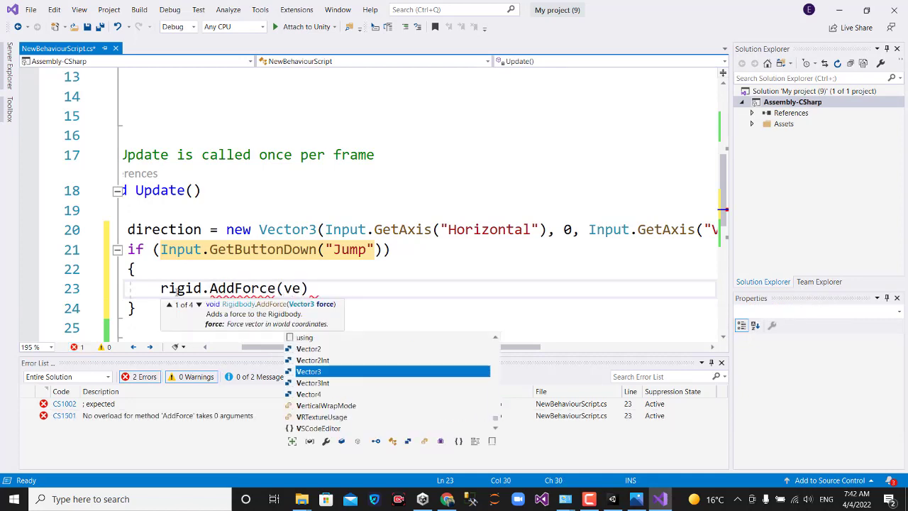
key(Tab)
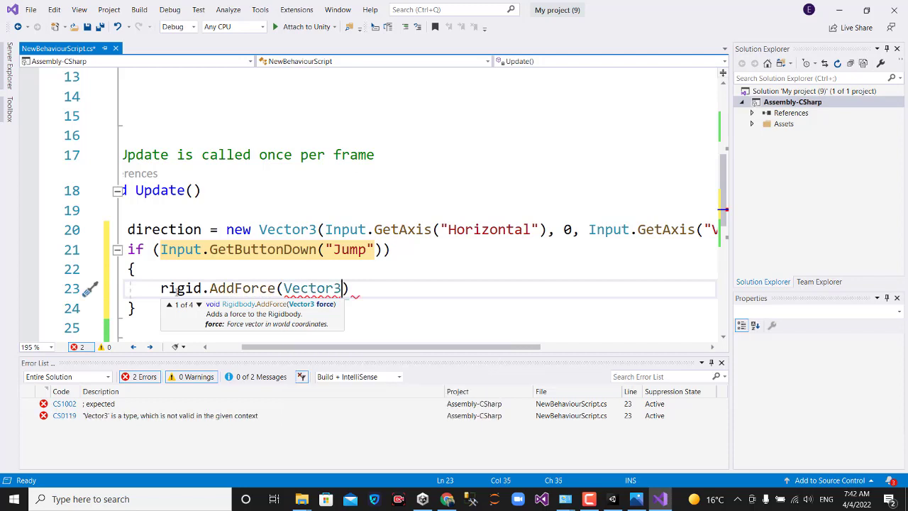
Step: Complete it as Vector3.up * jump with ForceMode.VelocityChange, add the semicolon and save
text(.up)
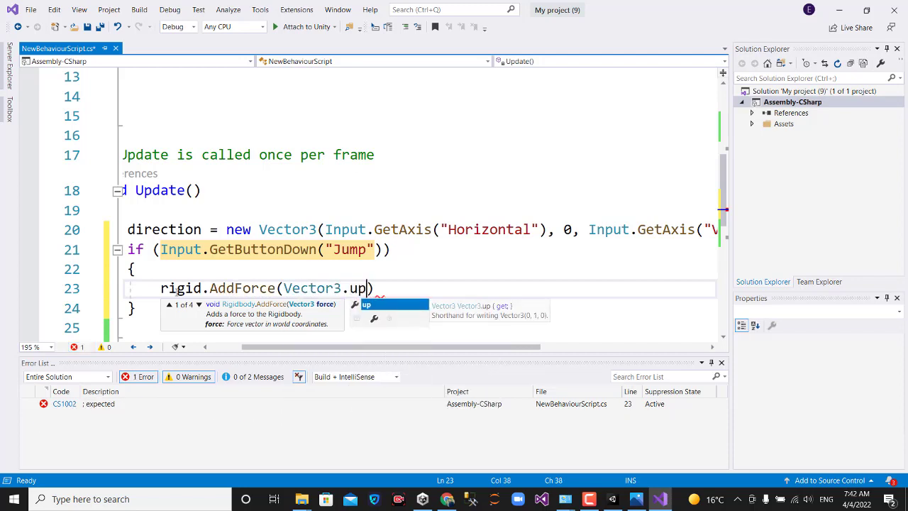
text(*)
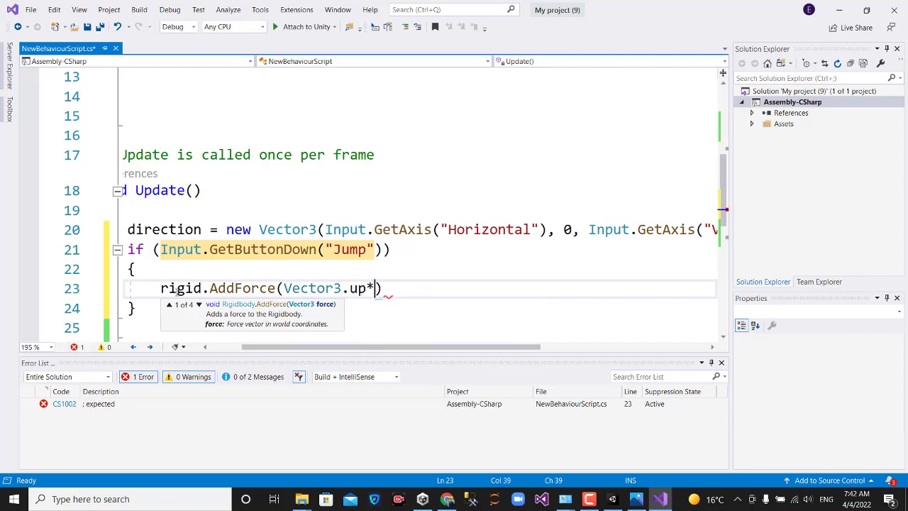
text(ju)
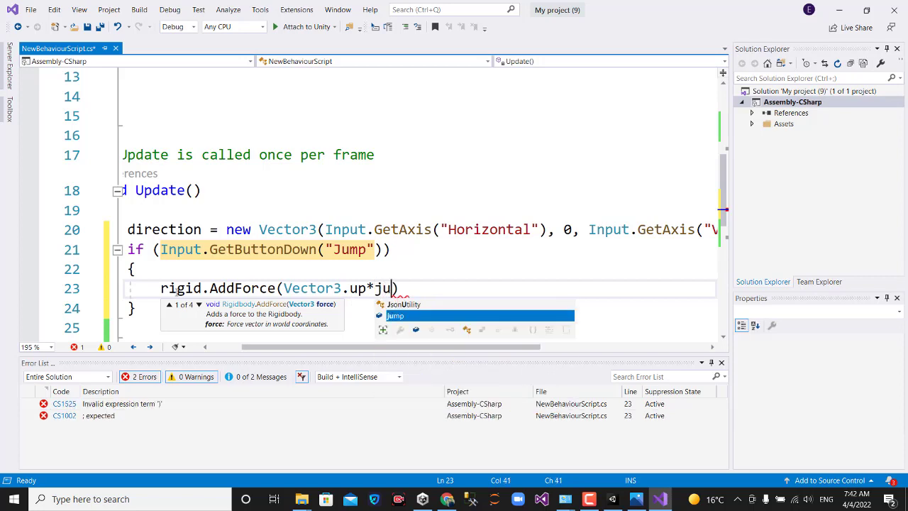
text(mp)
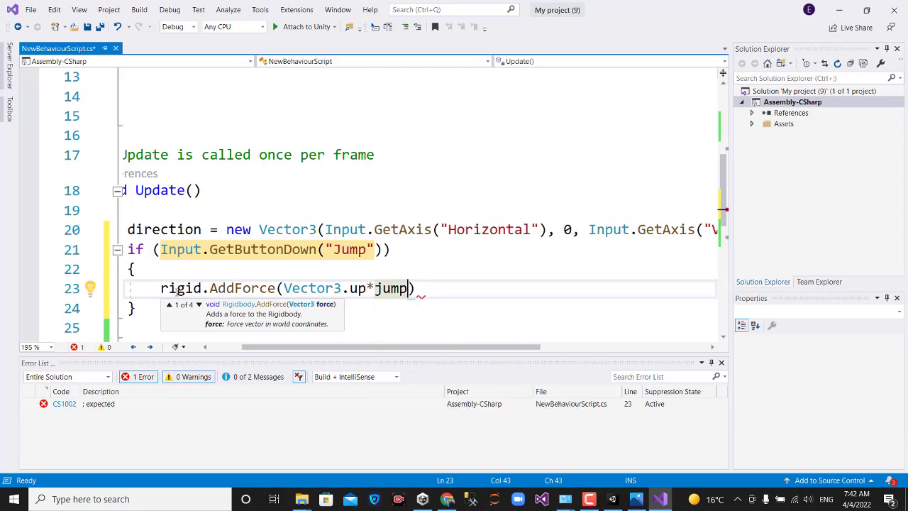
text(,)
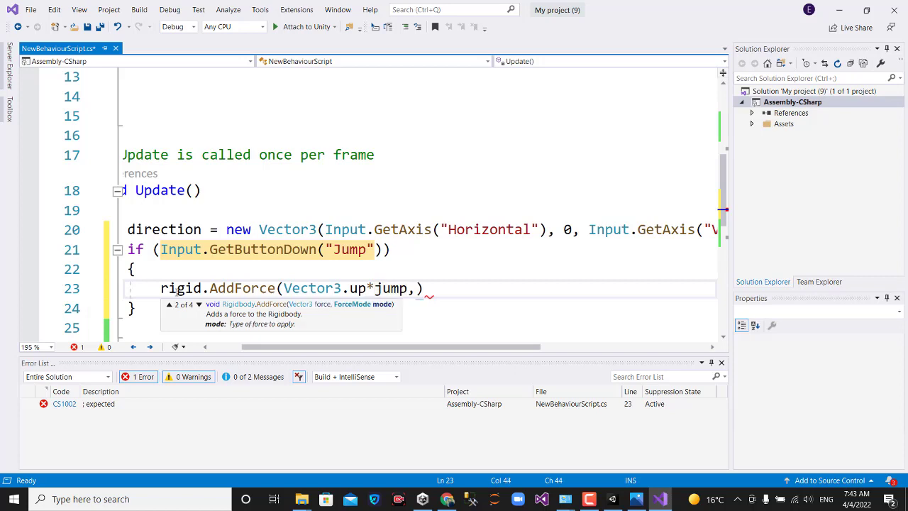
text(for)
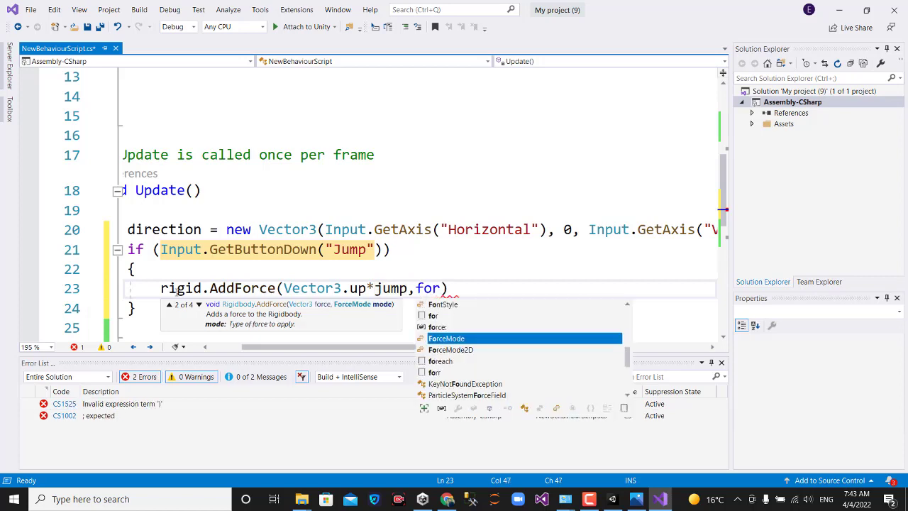
text(c)
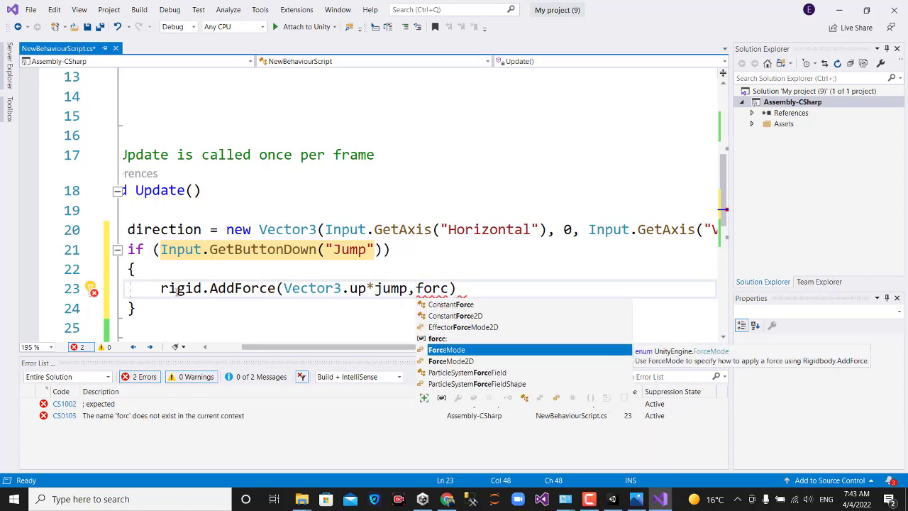
key(Tab)
text(.)
key(Down)
key(Down)
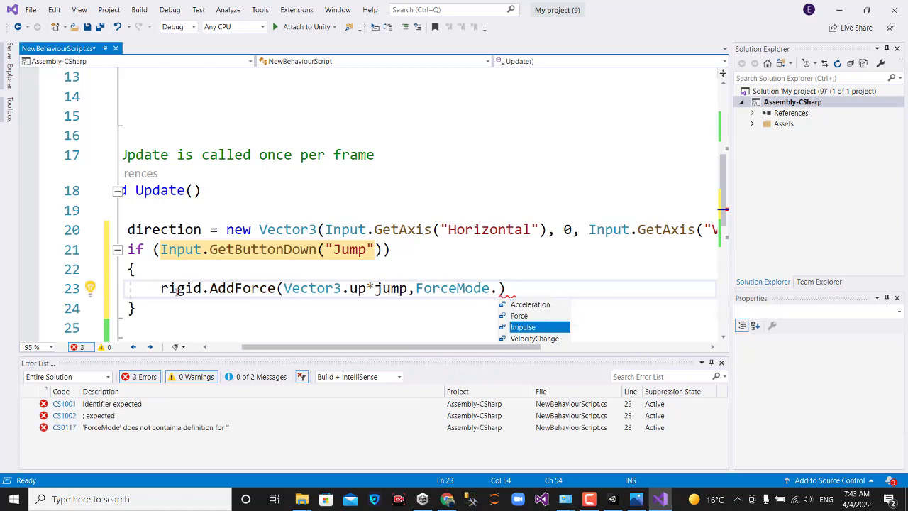
key(Down)
key(Tab)
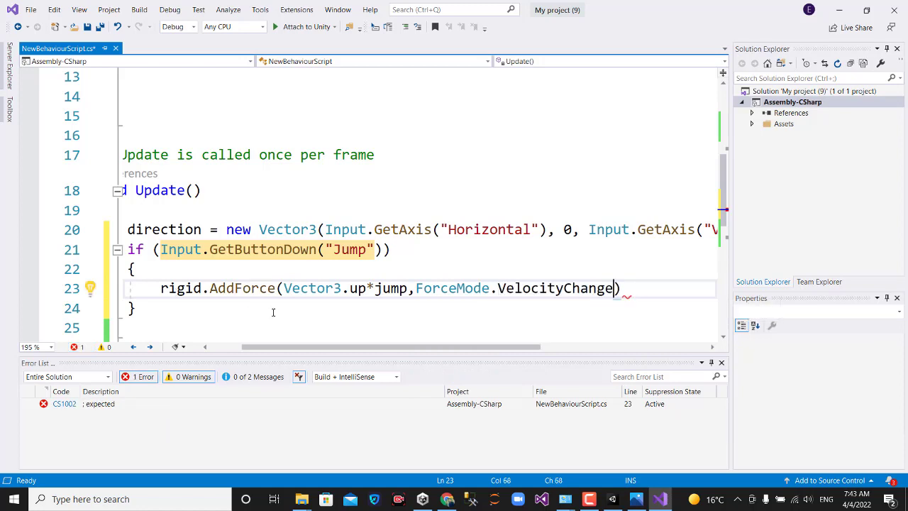
key(End)
text(;)
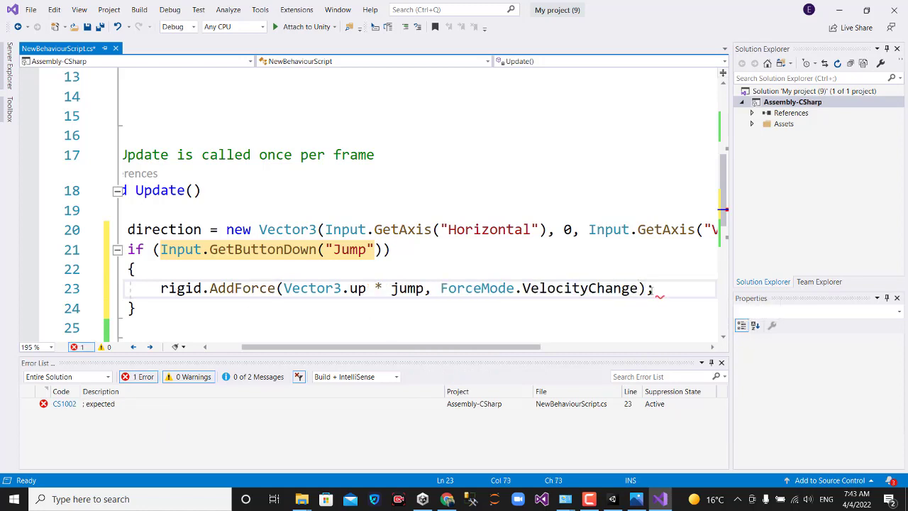
key(ctrl+s)
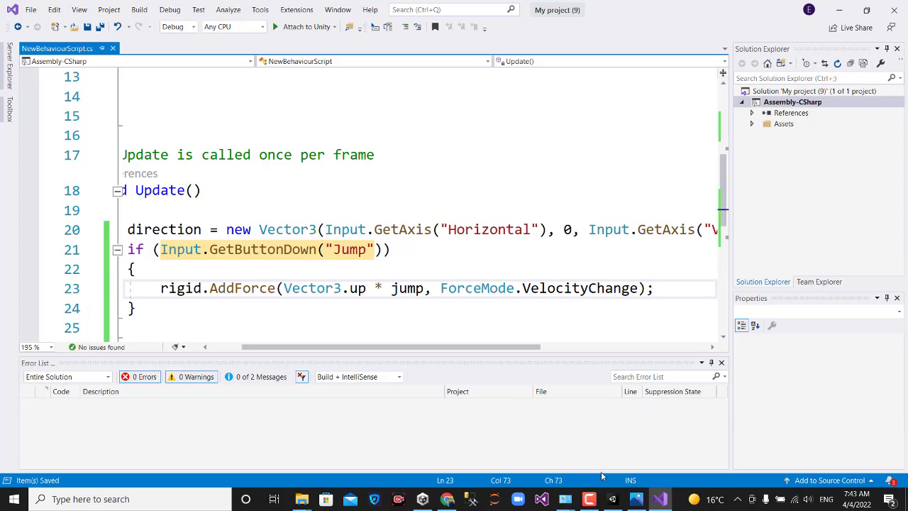
Step: Back in Unity, collapse the Jump axis and close the Project Settings window
click(615, 500)
click(615, 500)
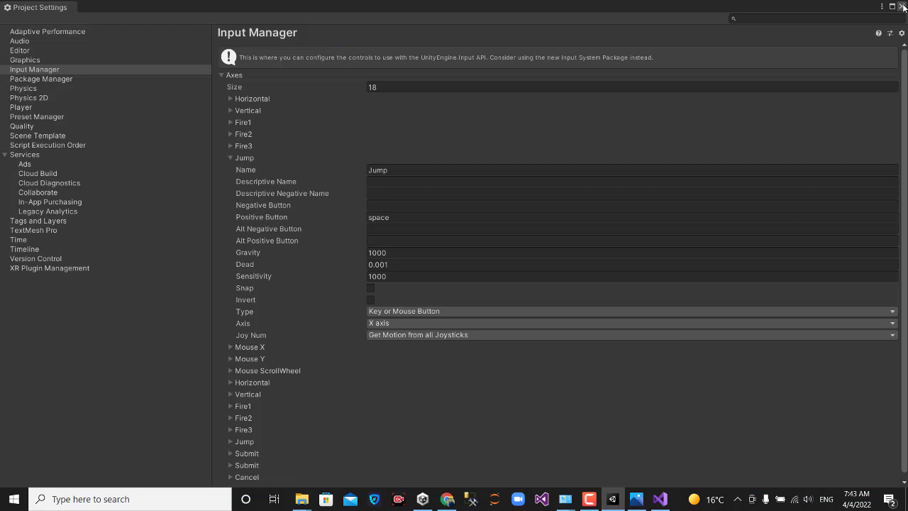
click(229, 158)
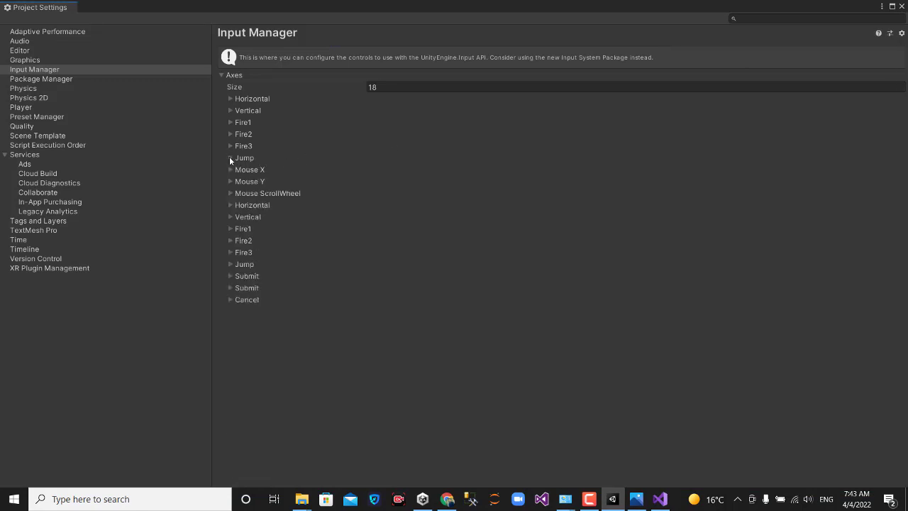
click(902, 6)
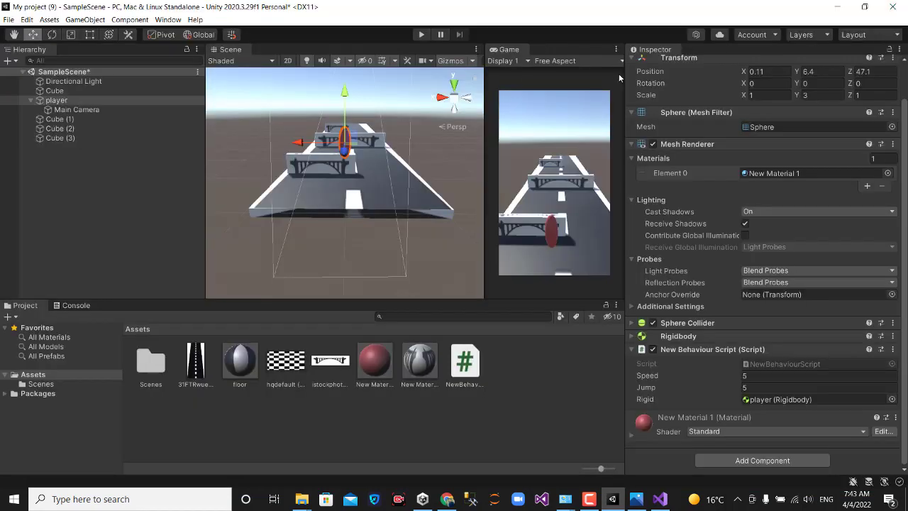
click(619, 49)
Step: Maximize the Game view and start Play mode, restarting it once
click(631, 86)
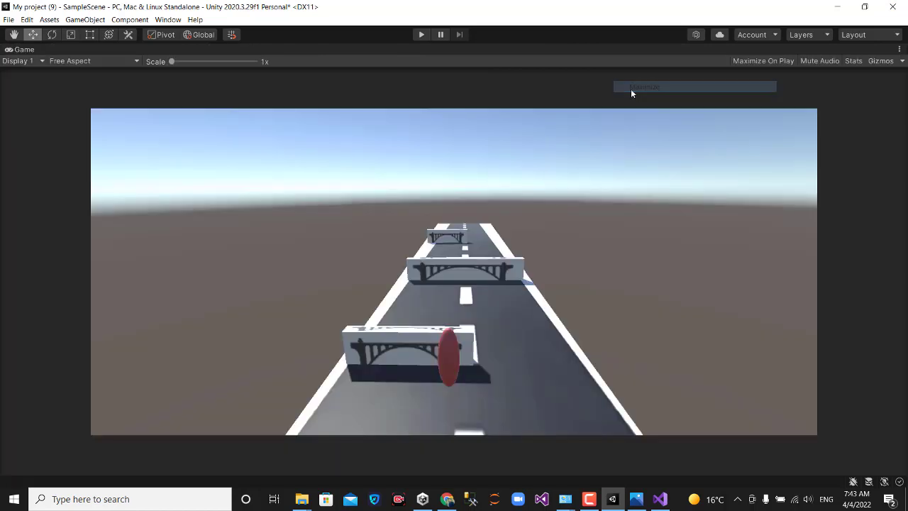
click(421, 36)
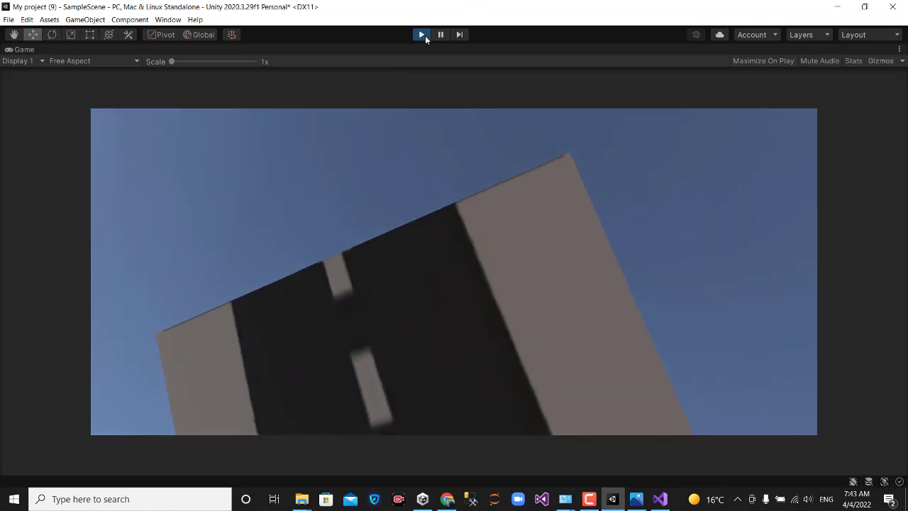
click(424, 35)
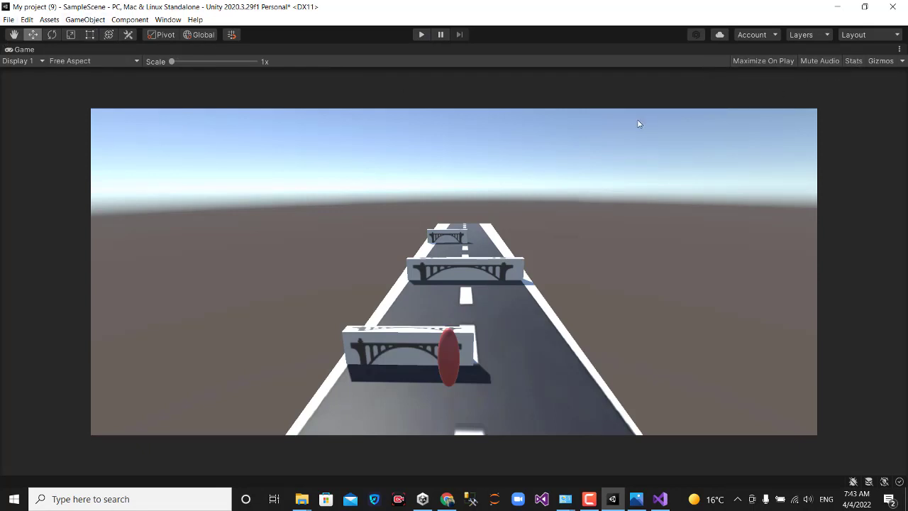
click(421, 35)
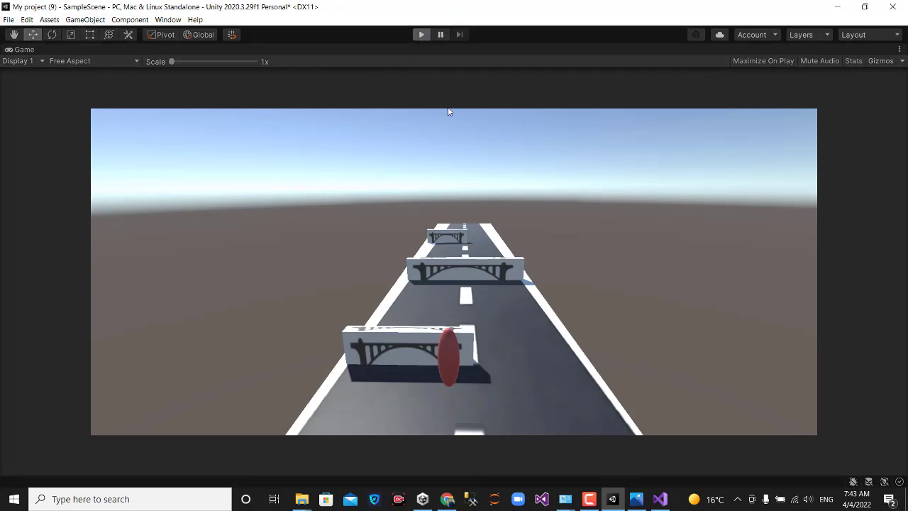
Step: Steer the player right and press Space to jump over the bridge obstacle
key(d)
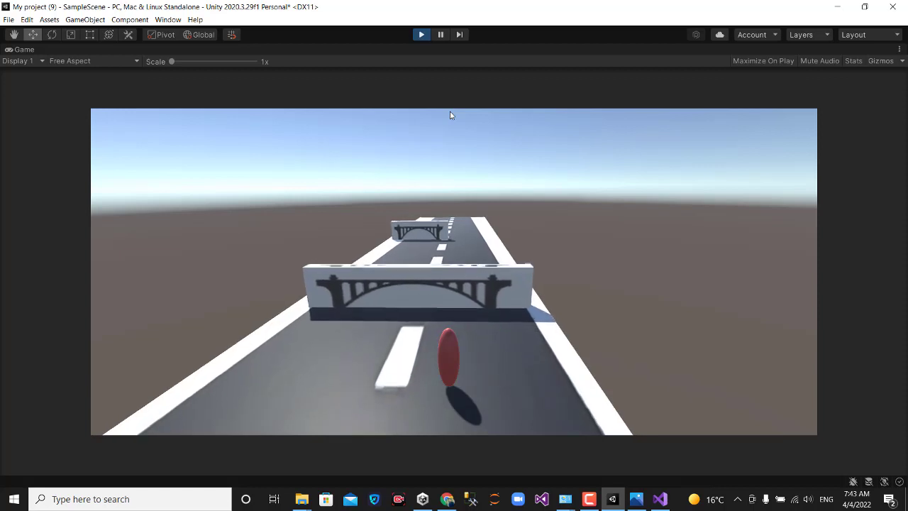
key(space)
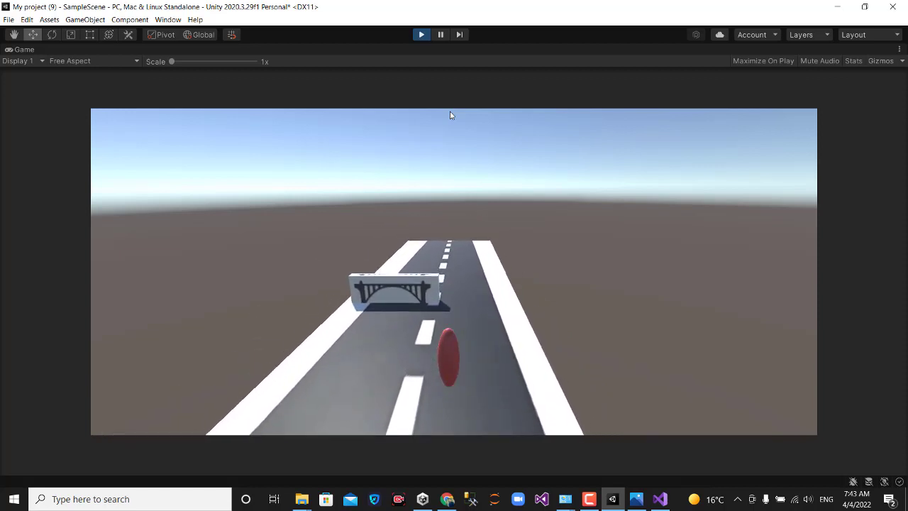
key(space)
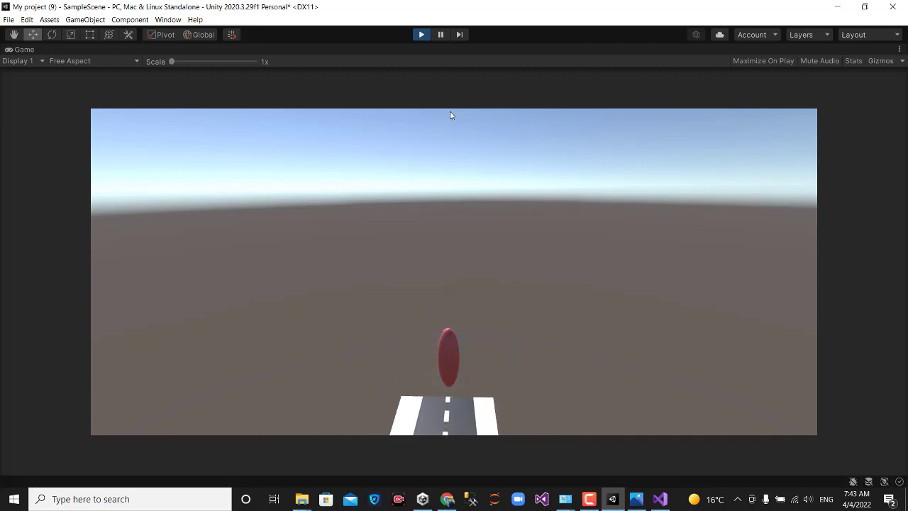
key(d)
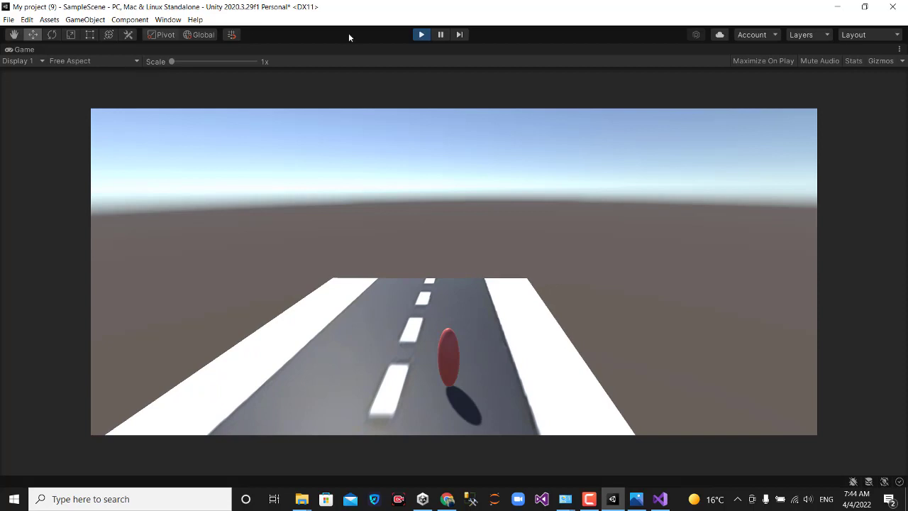
Step: Dismiss the save-changes prompt and untick Maximize to restore the full editor layout
click(890, 7)
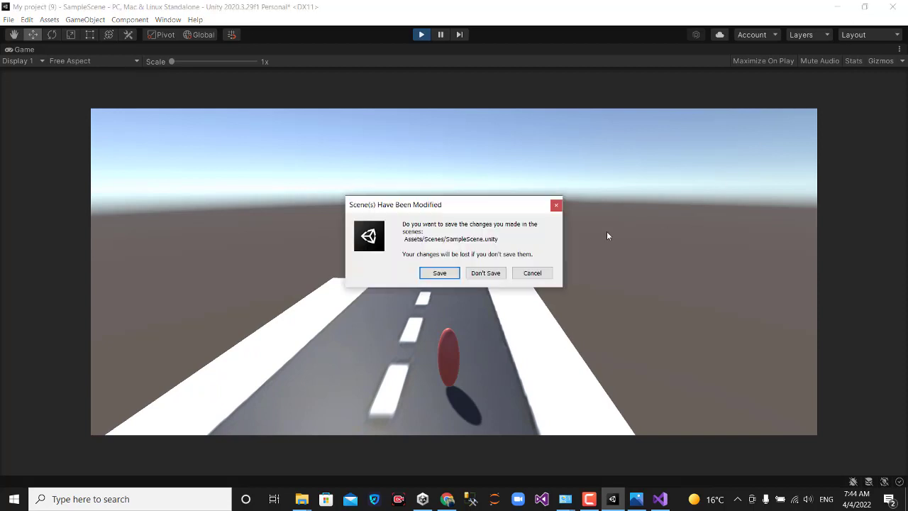
click(554, 206)
click(899, 49)
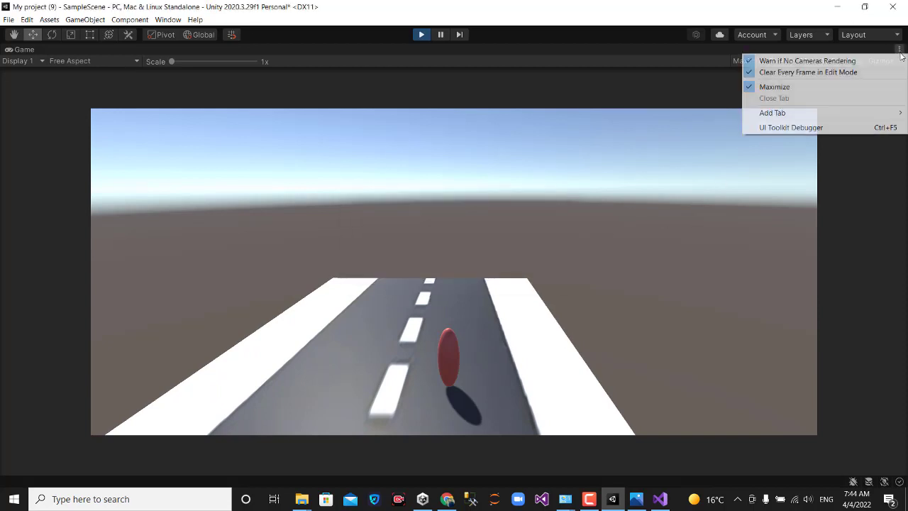
click(833, 91)
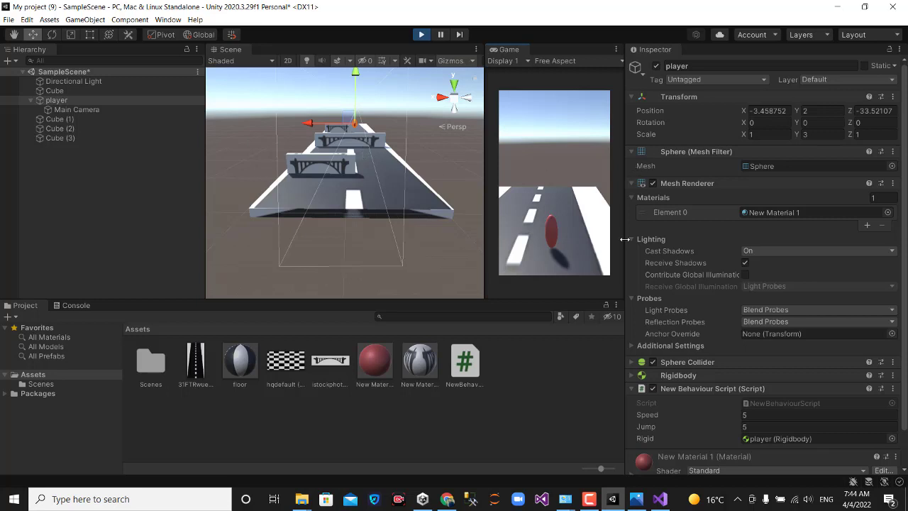
Step: Expand the Sphere Collider, leave Speed at 5 and stop Play mode
click(633, 363)
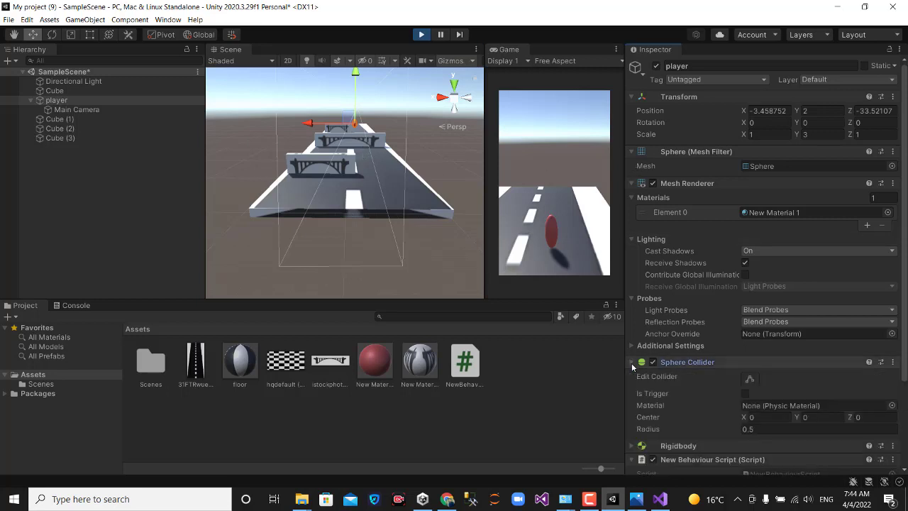
scroll(632, 365, down, 3)
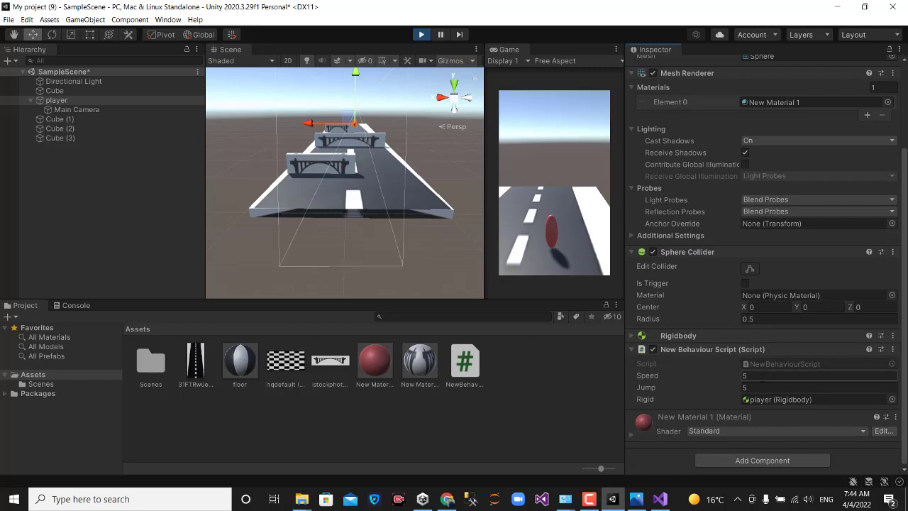
text(5)
click(422, 34)
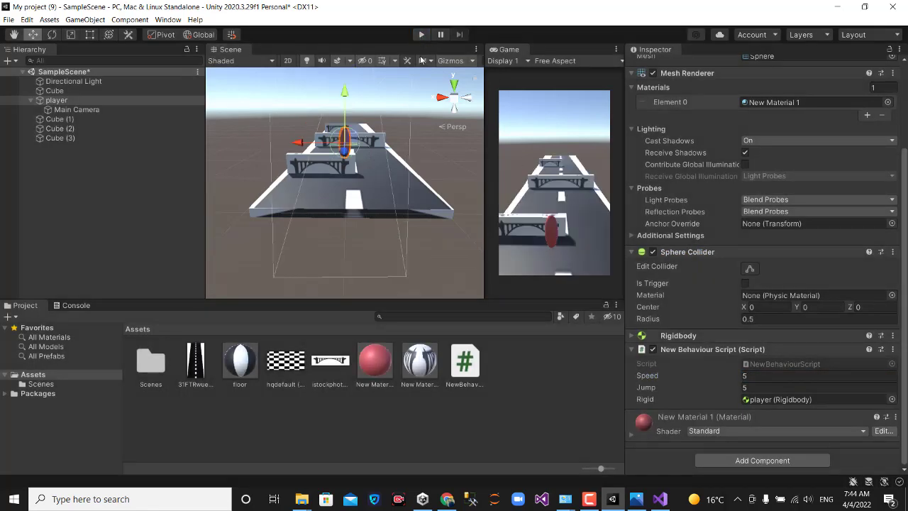
Step: Set the player's Speed to 15, keeping Jump at 5, and run the game, checking the Rigidbody settings
click(422, 34)
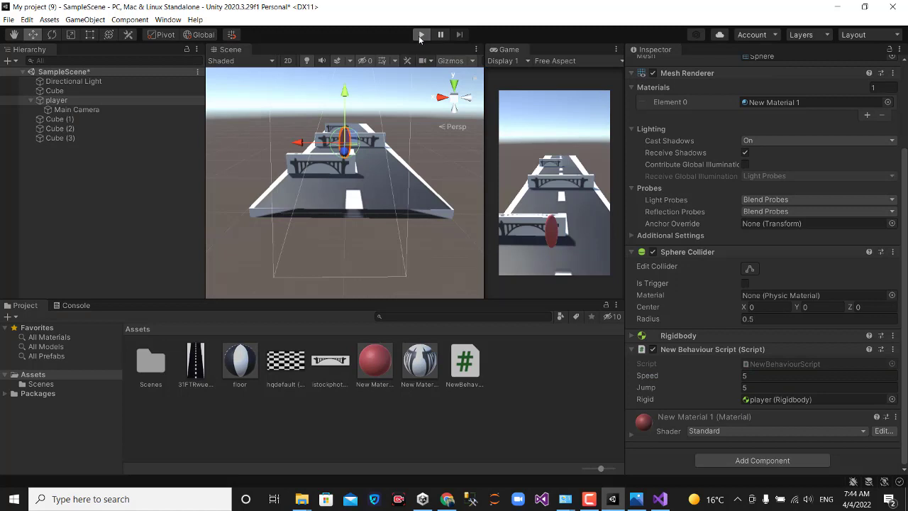
click(422, 34)
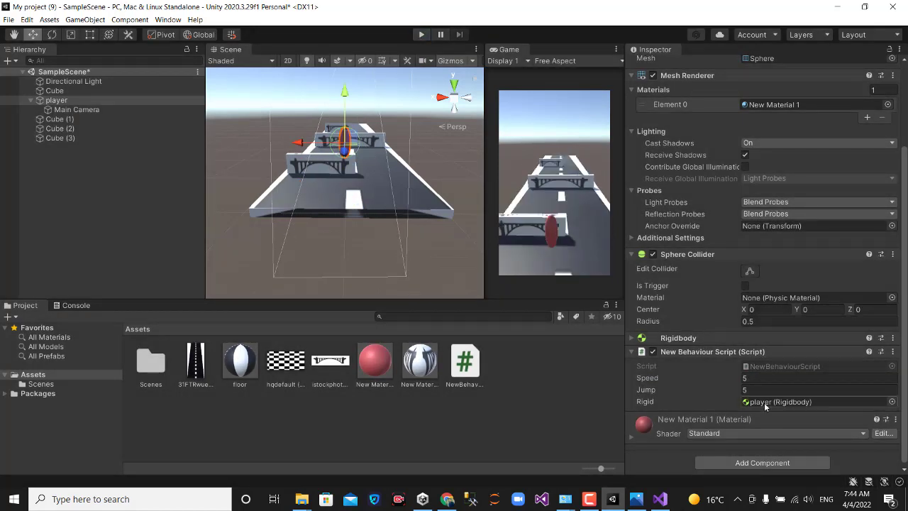
click(754, 379)
text(15)
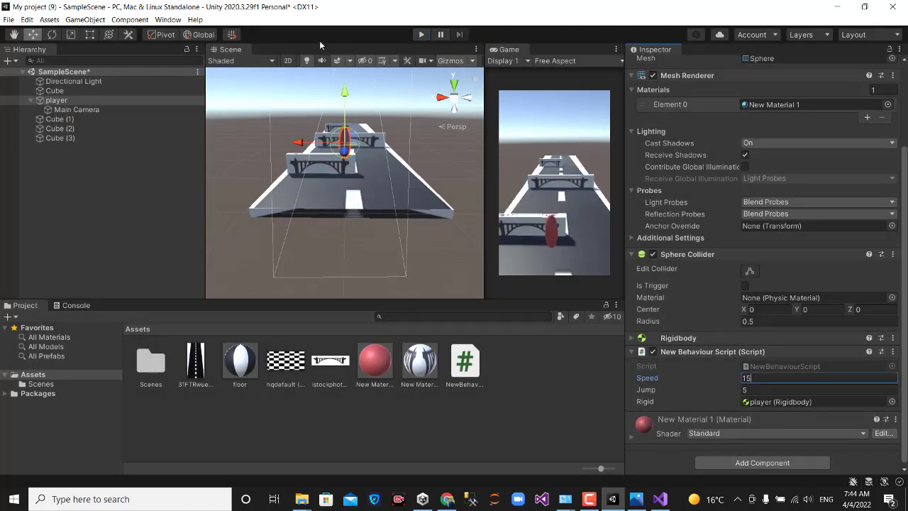
click(421, 35)
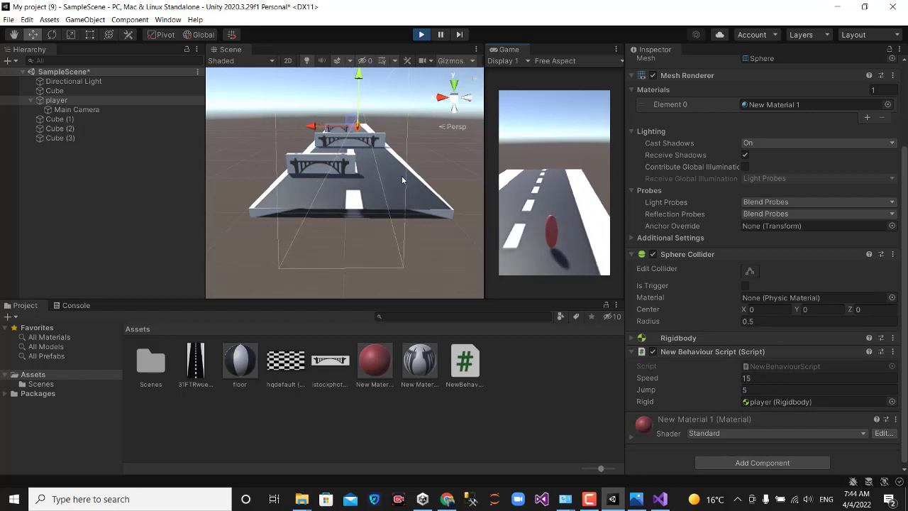
click(631, 338)
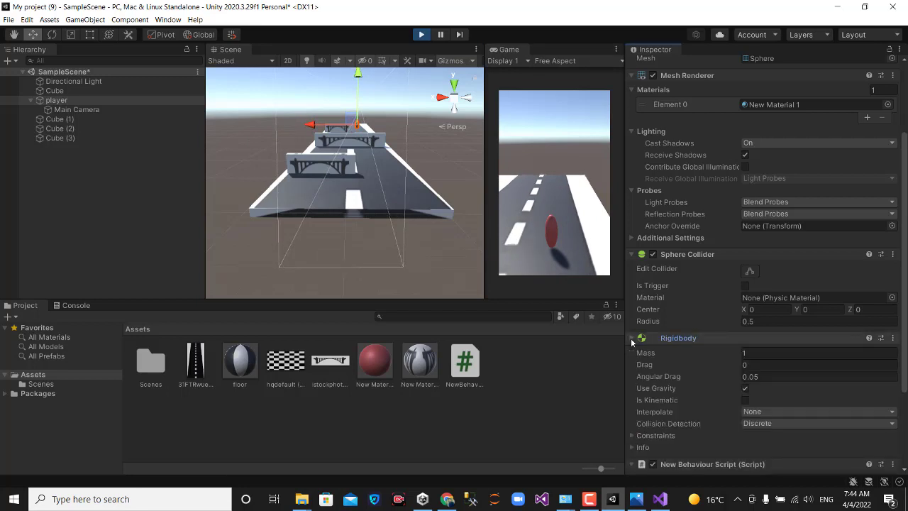
click(631, 338)
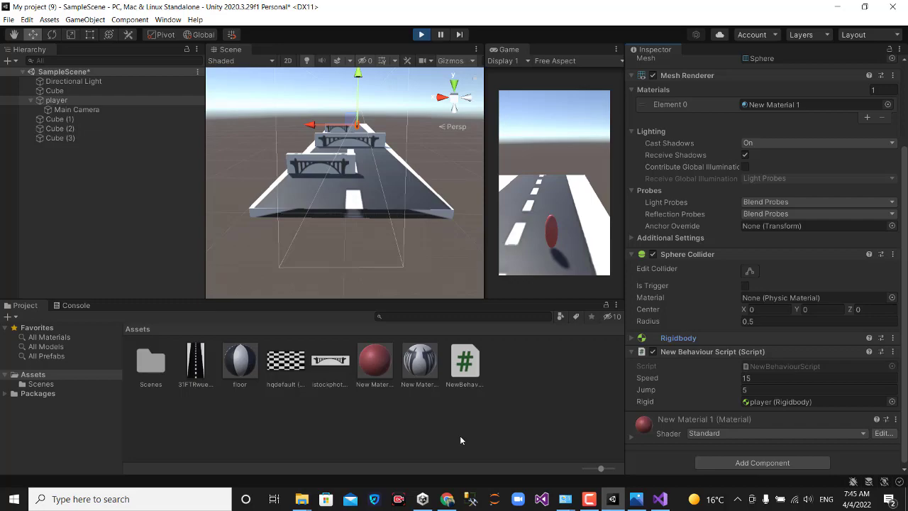
mouse_move(592, 499)
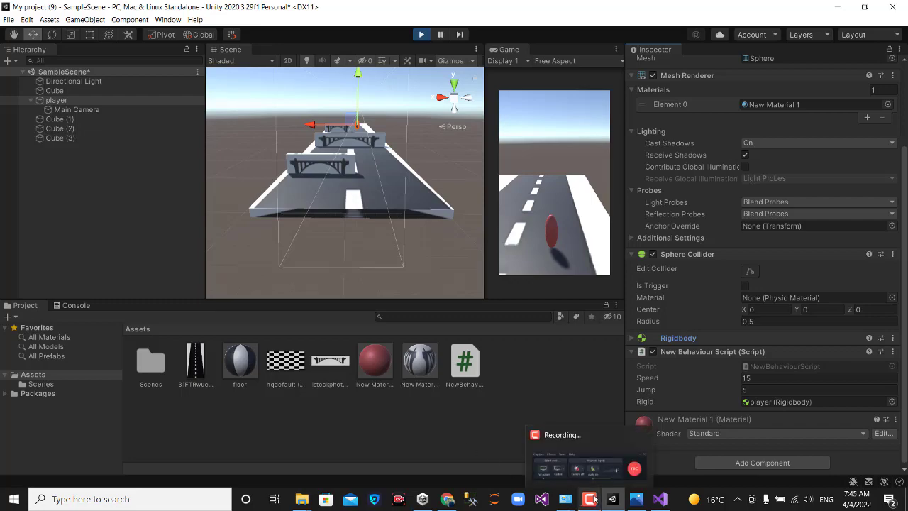